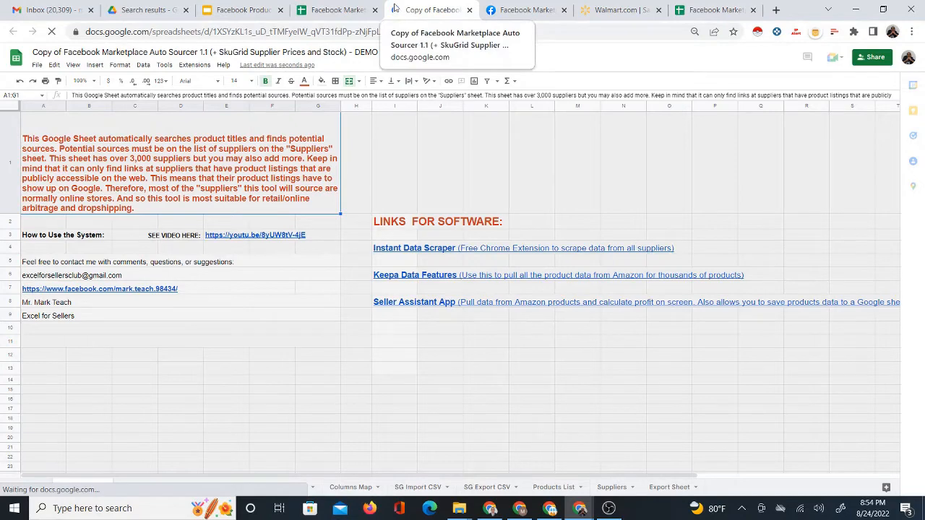
Close the original Facebook Marketplace Auto Sourcer spreadsheet and open the Sourcing Sheet in its copy.
click(315, 12)
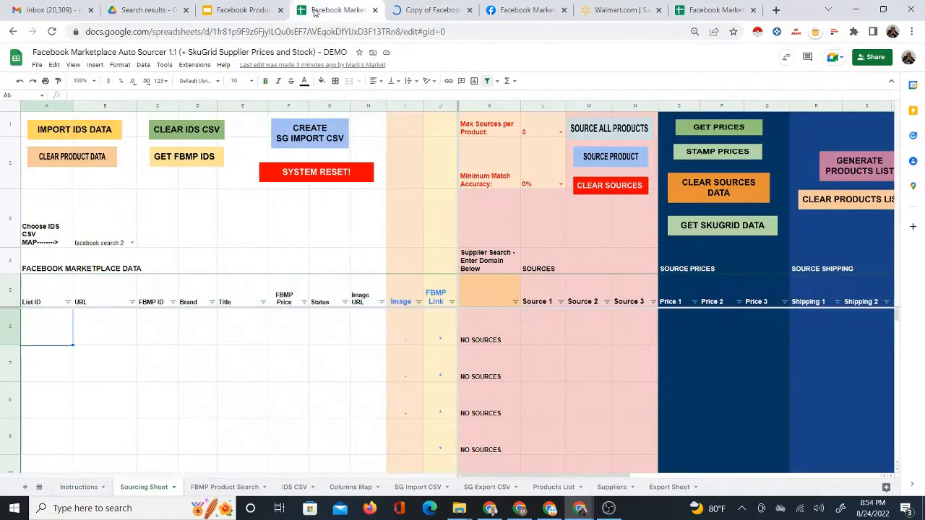
click(373, 10)
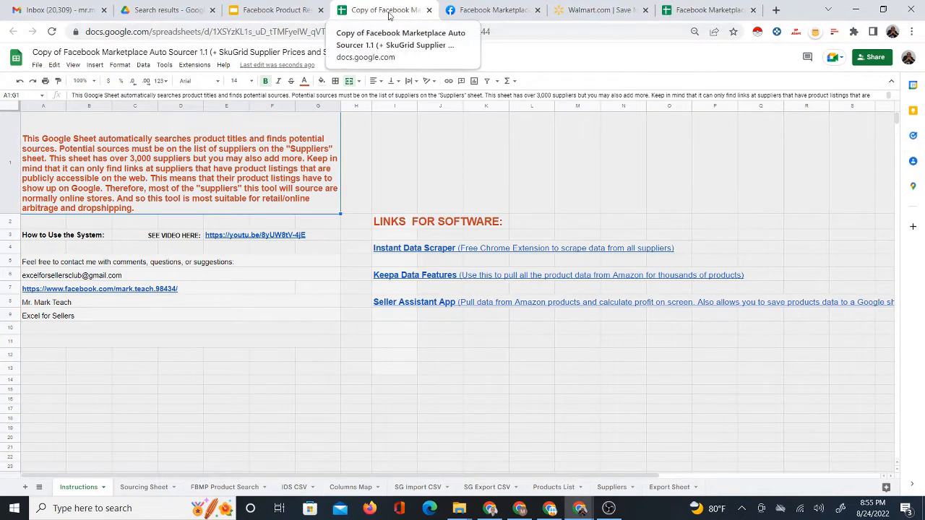
click(149, 487)
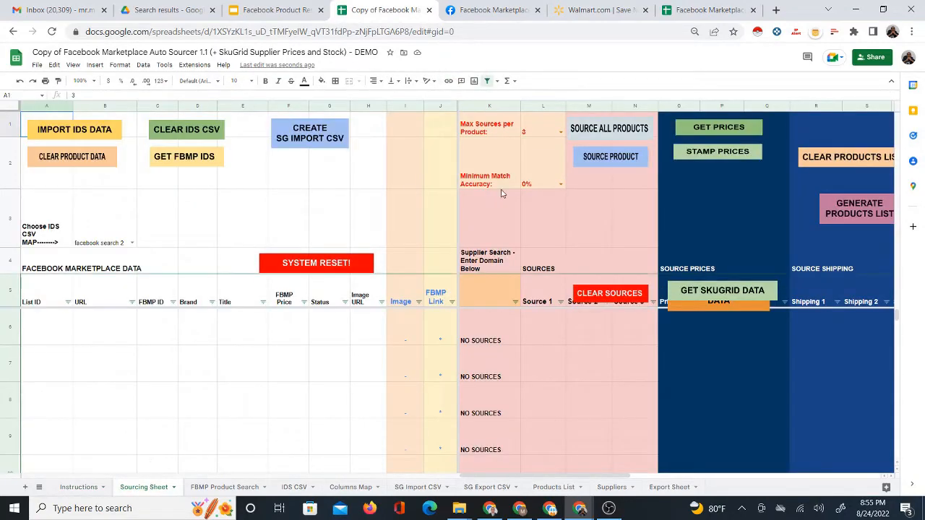
Move the SYSTEM RESET!, CLEAR SOURCES, GET SKUGRID DATA and CLEAR SOURCES DATA buttons up, clear of the Sourcing Sheet's header rows.
drag(320, 266, 319, 177)
drag(607, 294, 613, 190)
click(722, 291)
drag(723, 291, 723, 190)
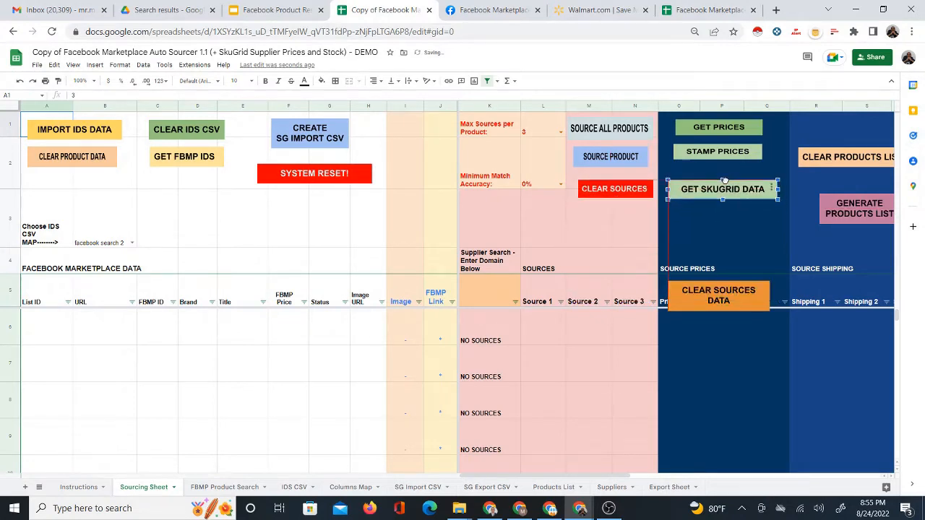
click(723, 291)
drag(725, 291, 727, 221)
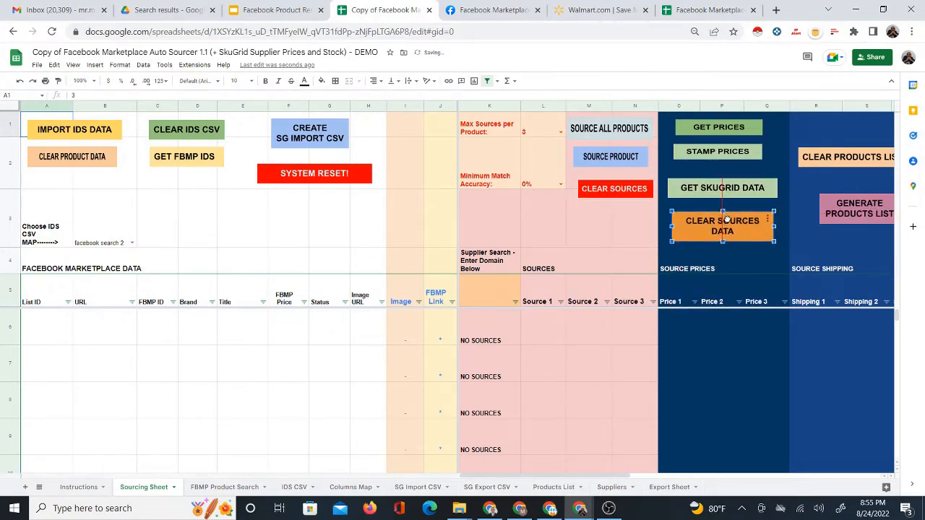
click(48, 332)
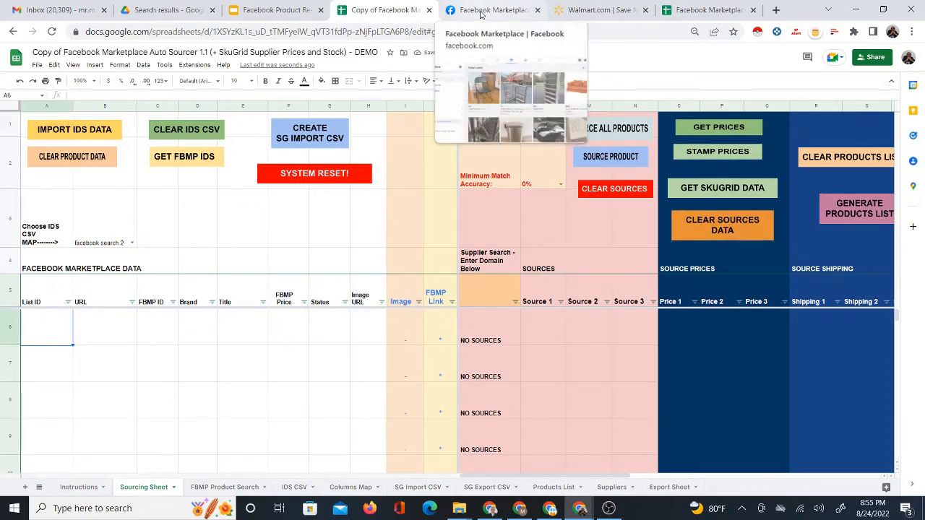
Place the Facebook Marketplace page beside the presentation and highlight the slide's item on scraping Marketplace products with the IDS extension.
drag(473, 10, 388, 13)
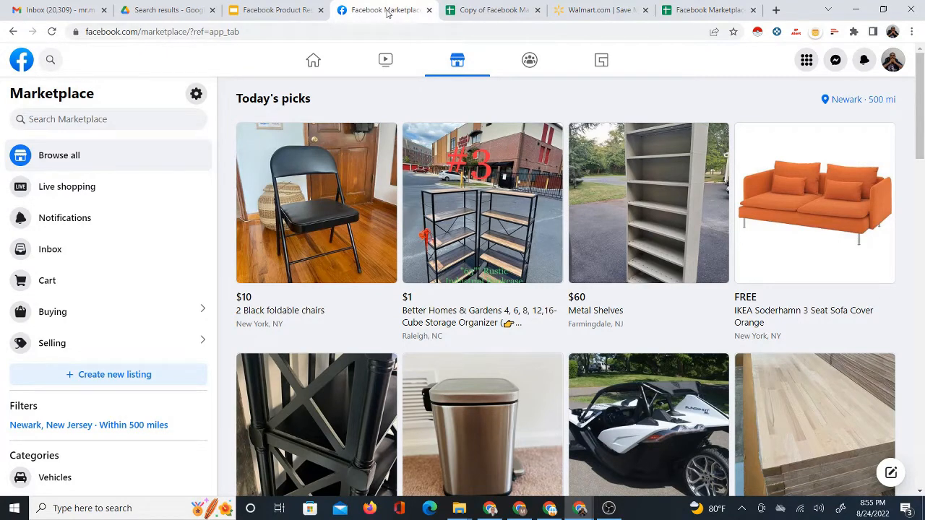
click(252, 9)
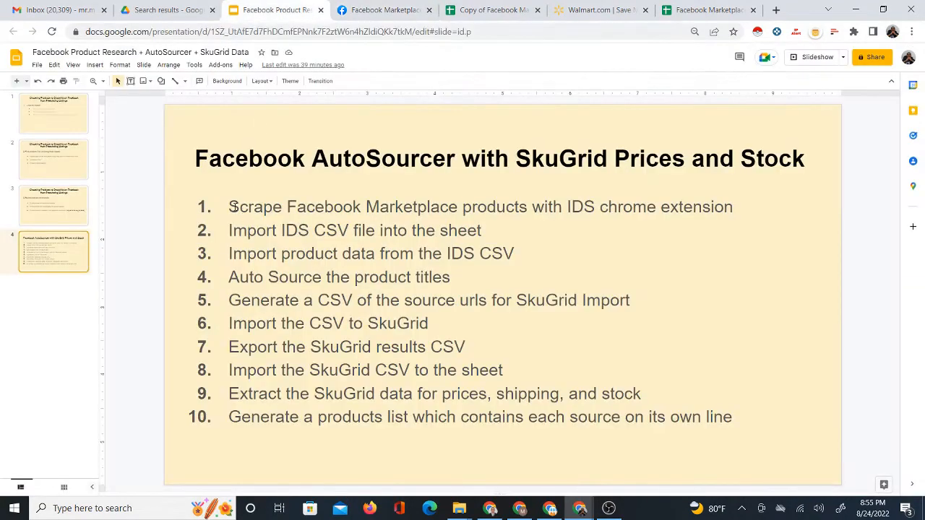
drag(226, 207, 743, 208)
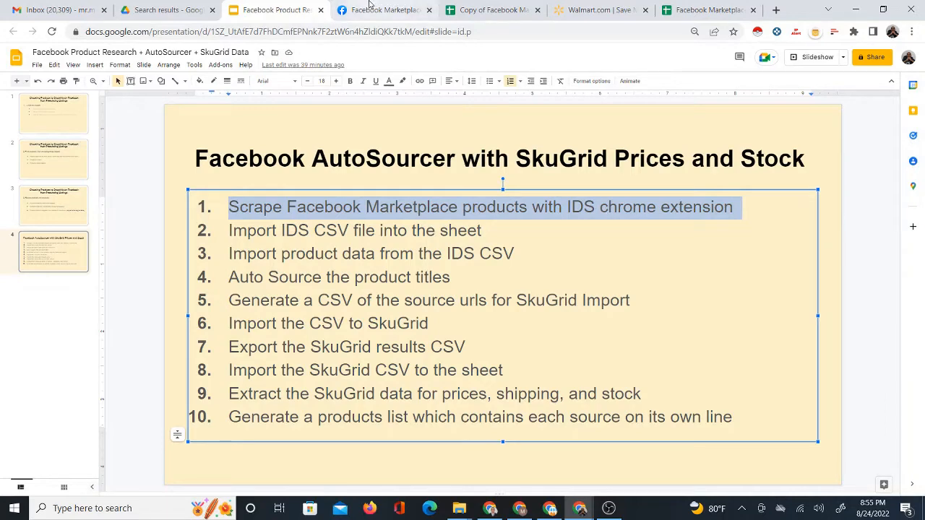
Look over the Bedding rollbacks products on the Walmart home page for brand names to search.
click(369, 7)
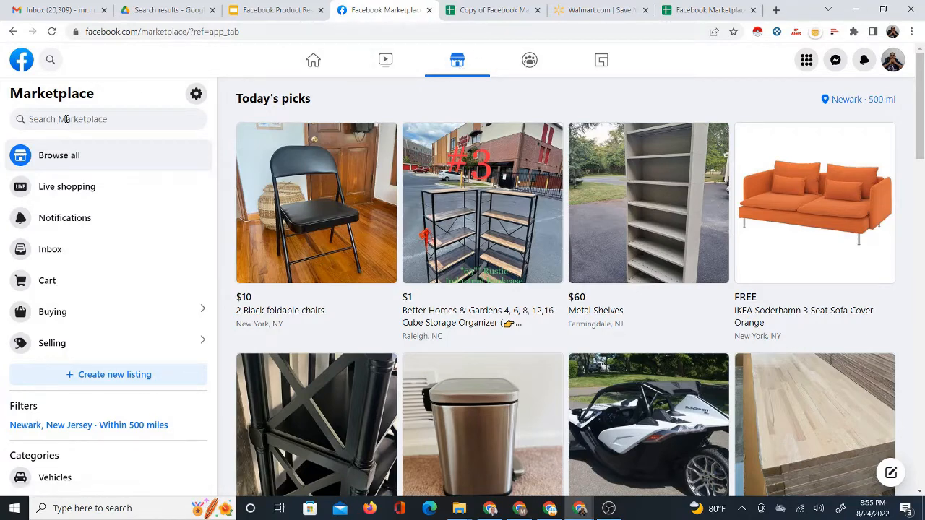
click(580, 8)
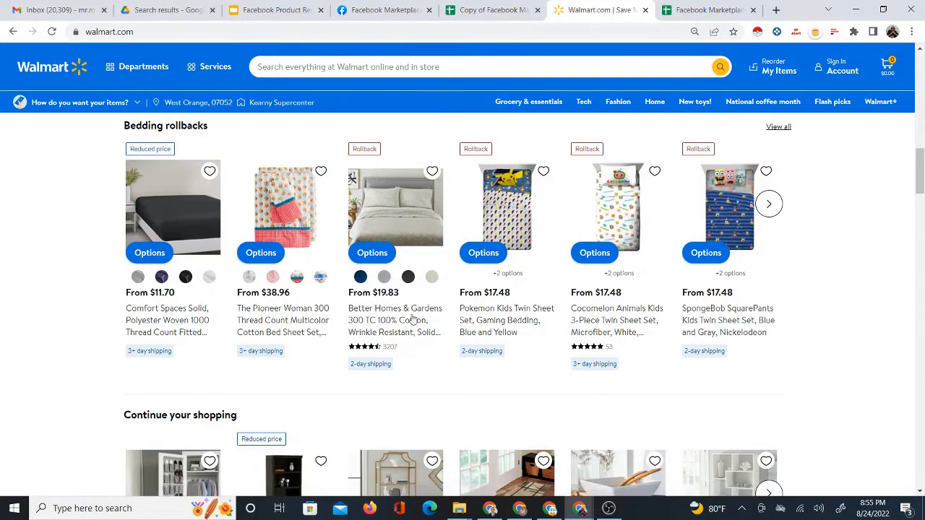
scroll(413, 319, down, 3)
scroll(429, 324, up, 3)
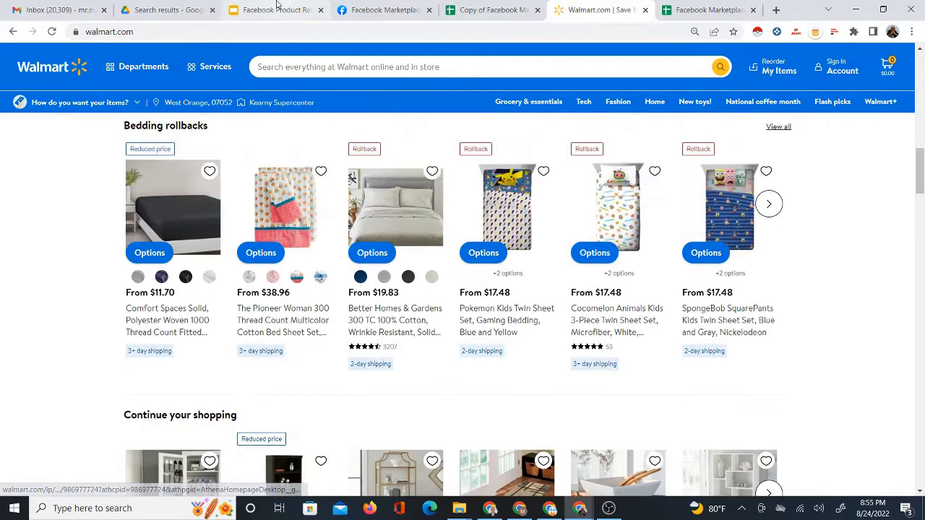
Search Facebook Marketplace for "mainstays".
click(359, 10)
click(102, 119)
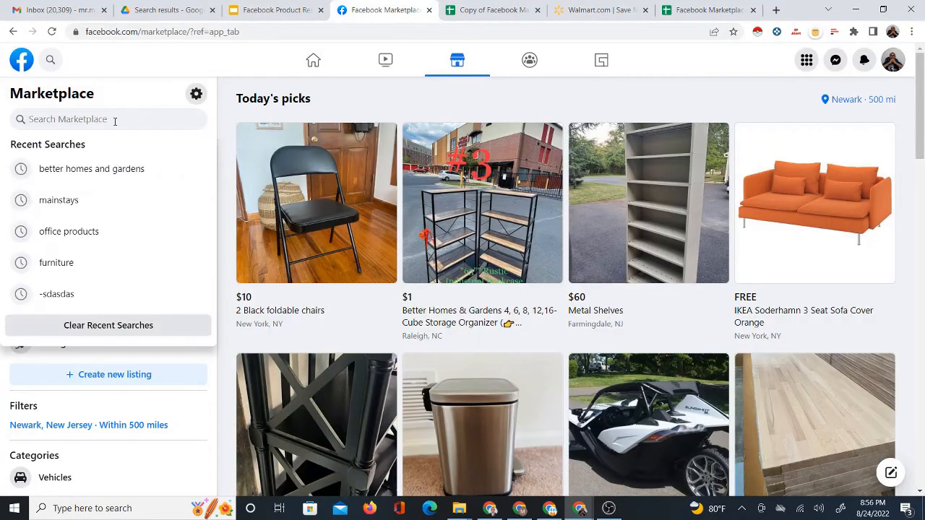
text(mainstays)
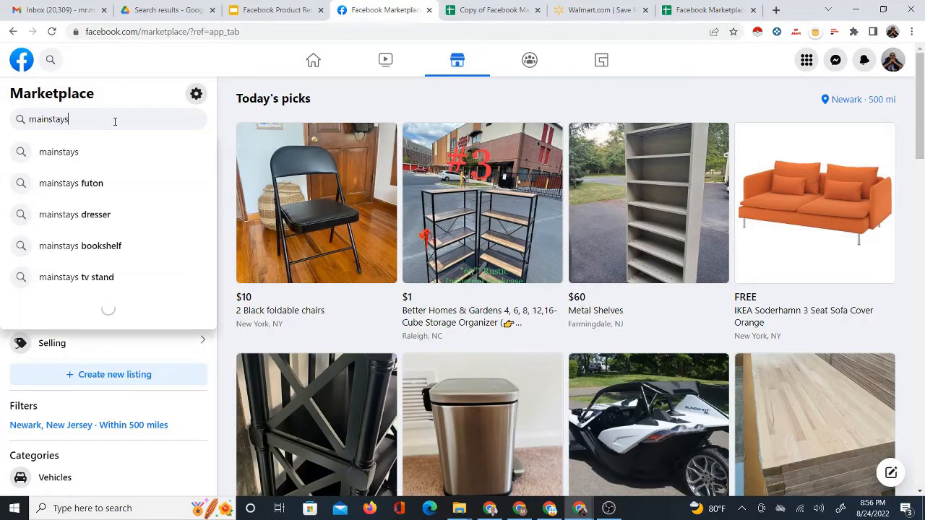
key(Return)
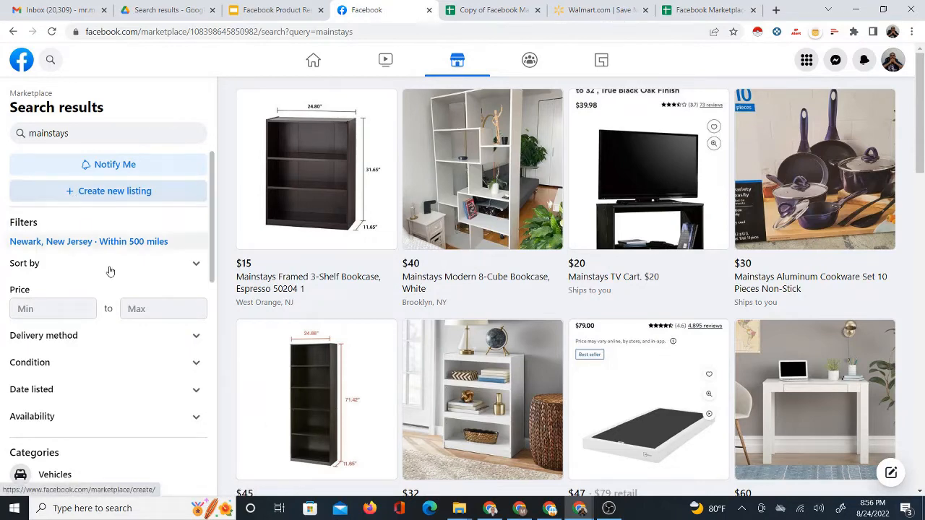
Filter the mainstays results to the Shipping delivery method and New condition.
click(189, 341)
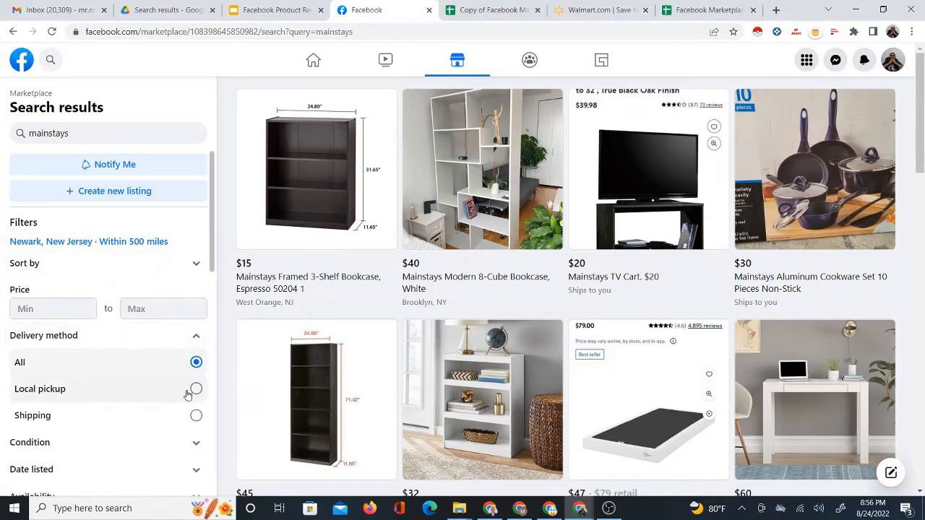
click(195, 416)
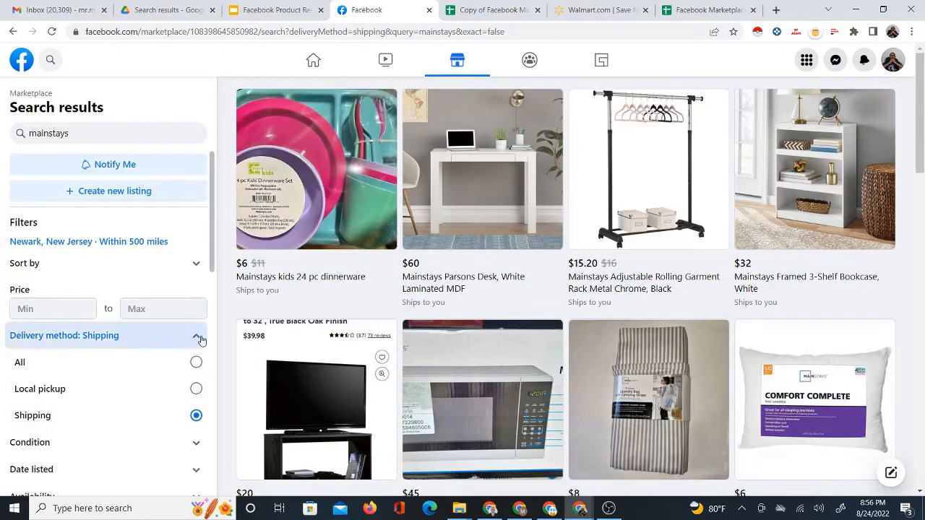
click(195, 336)
click(195, 362)
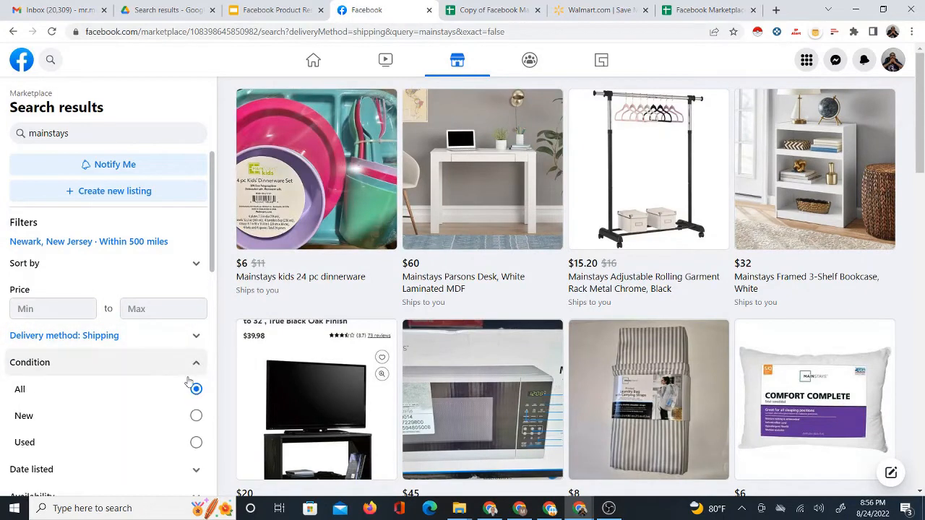
click(196, 415)
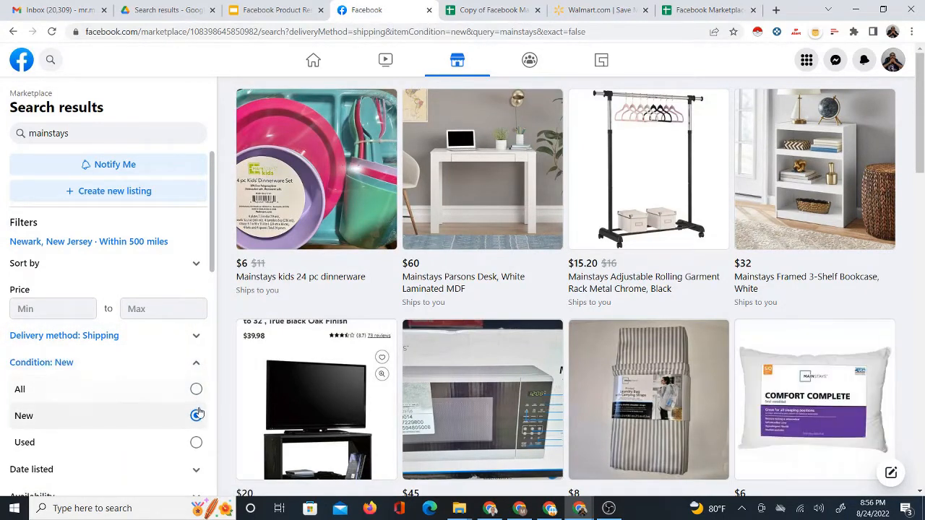
click(195, 363)
Limit the mainstays results to items listed in the last 24 hours.
click(196, 389)
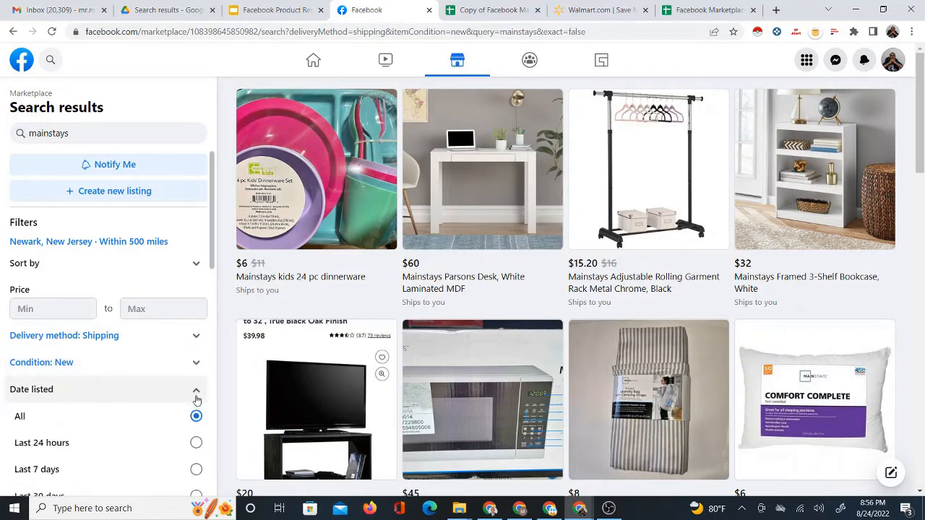
scroll(216, 281, down, 1)
scroll(216, 280, down, 1)
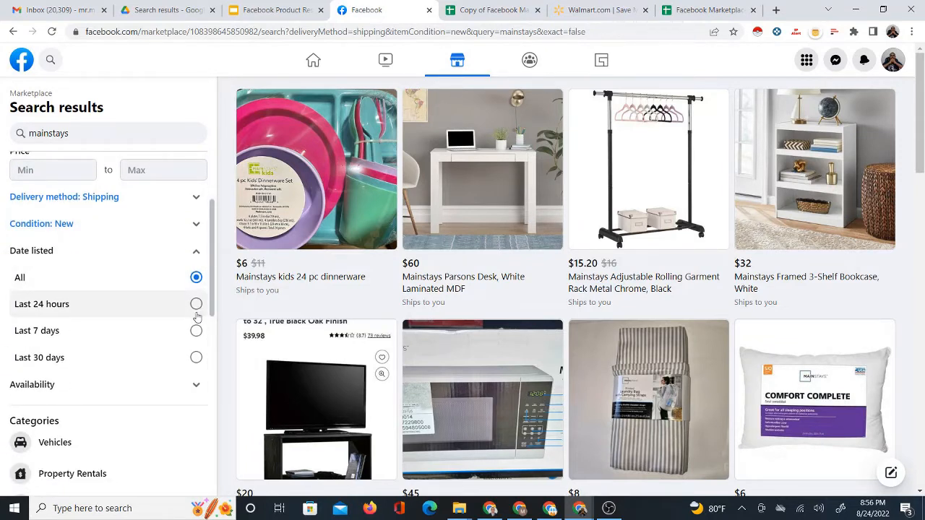
click(196, 306)
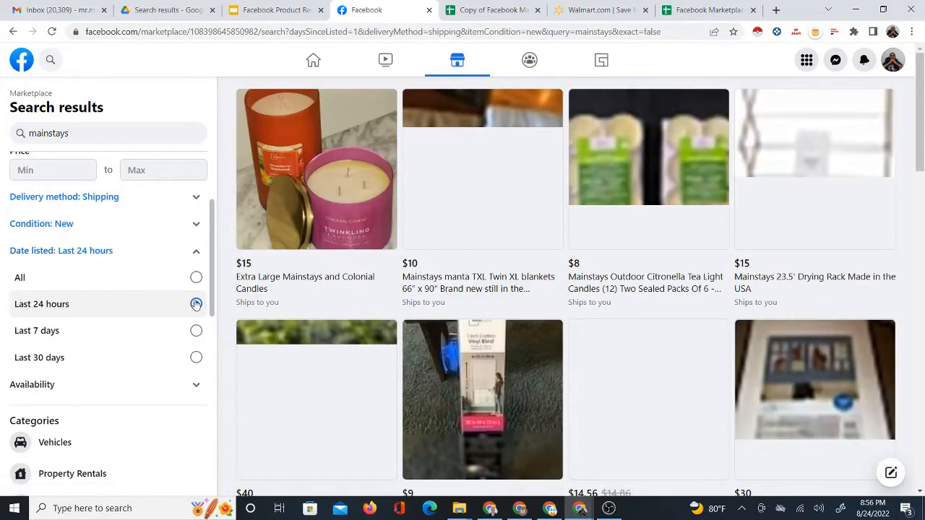
click(196, 256)
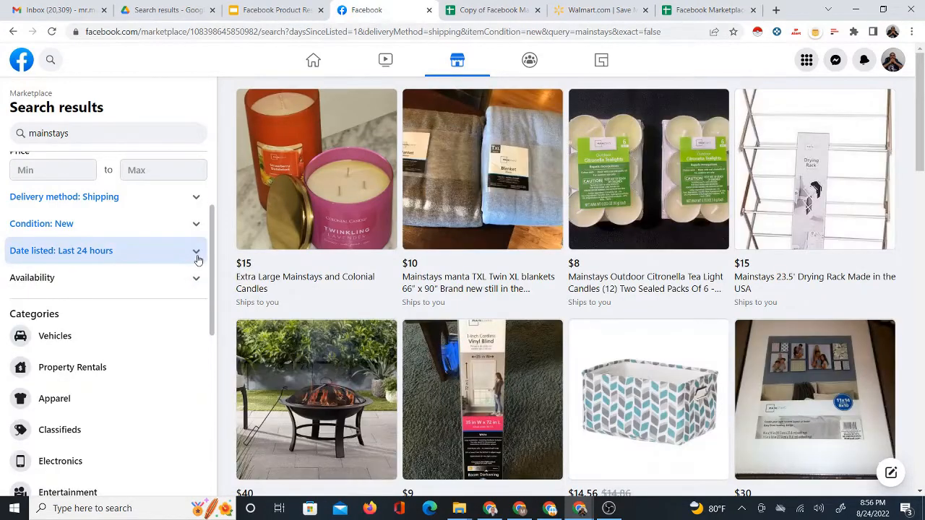
Set the availability filter to Sold and browse through the sold mainstays listings.
click(198, 281)
click(196, 332)
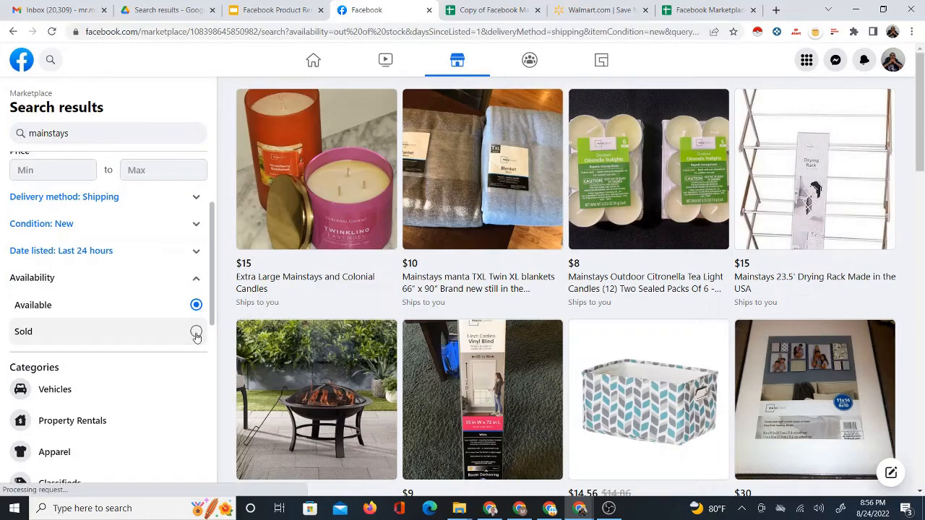
scroll(403, 287, down, 5)
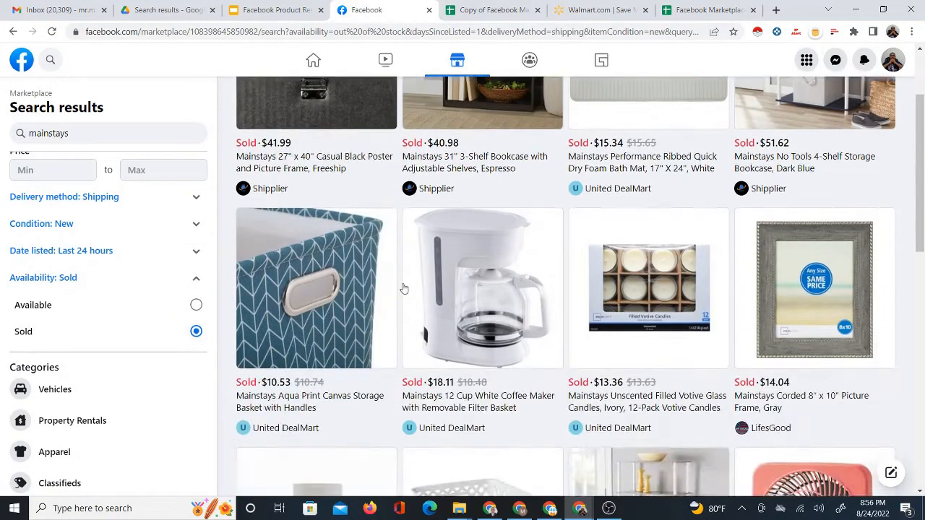
scroll(411, 295, down, 5)
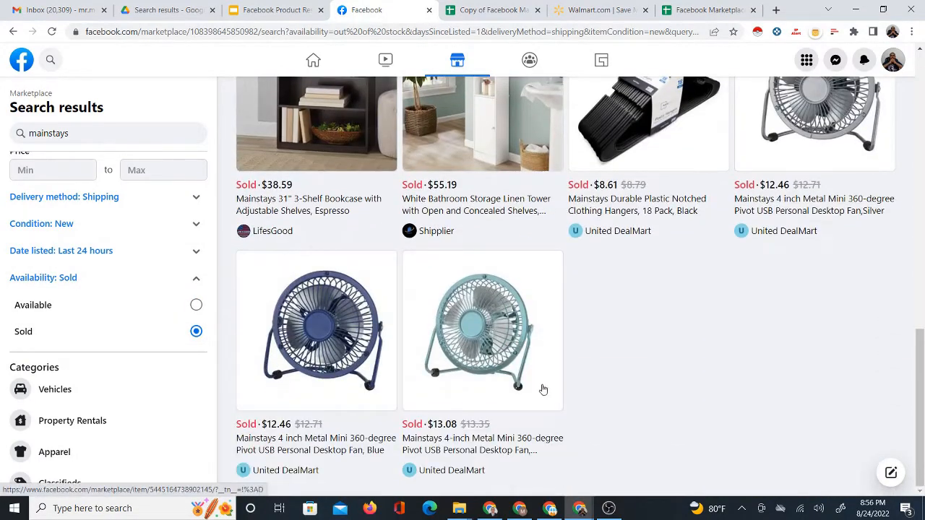
scroll(548, 394, up, 10)
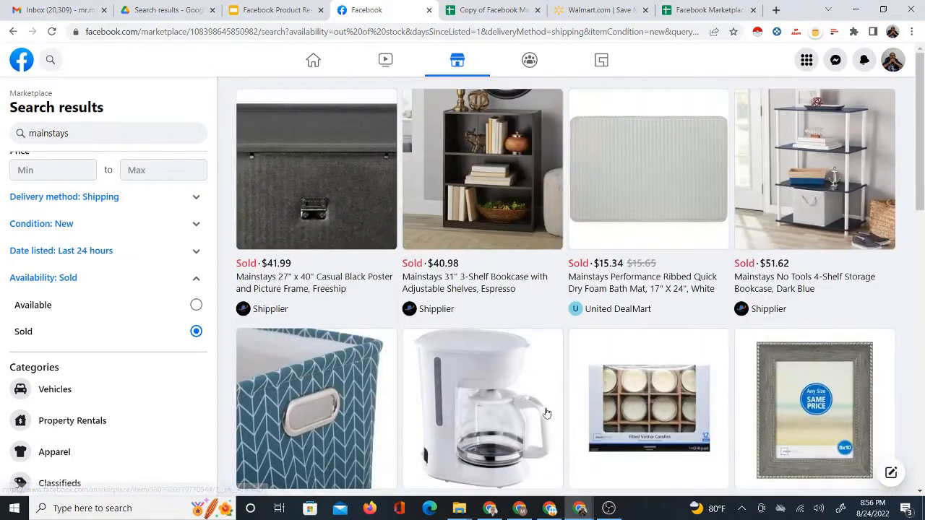
Set the date listed filter to Last 7 days and collapse the open filter sections.
click(196, 250)
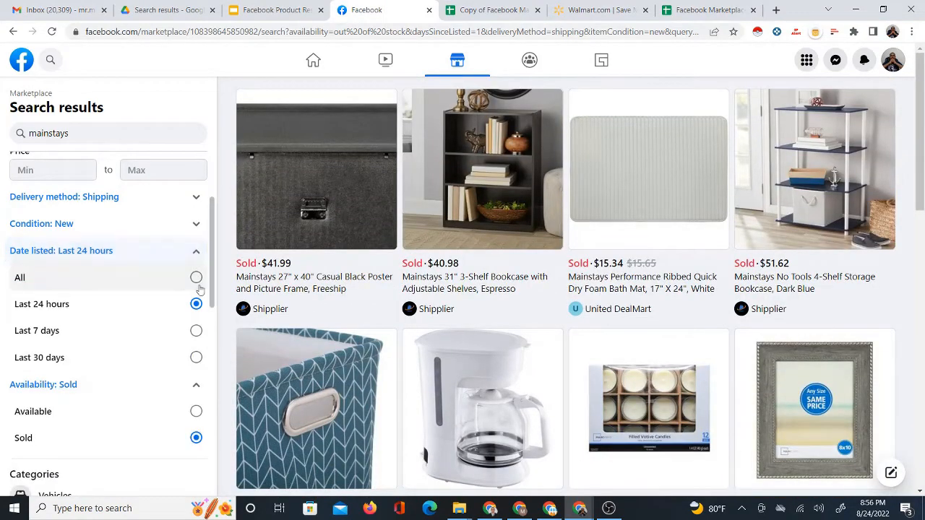
click(196, 331)
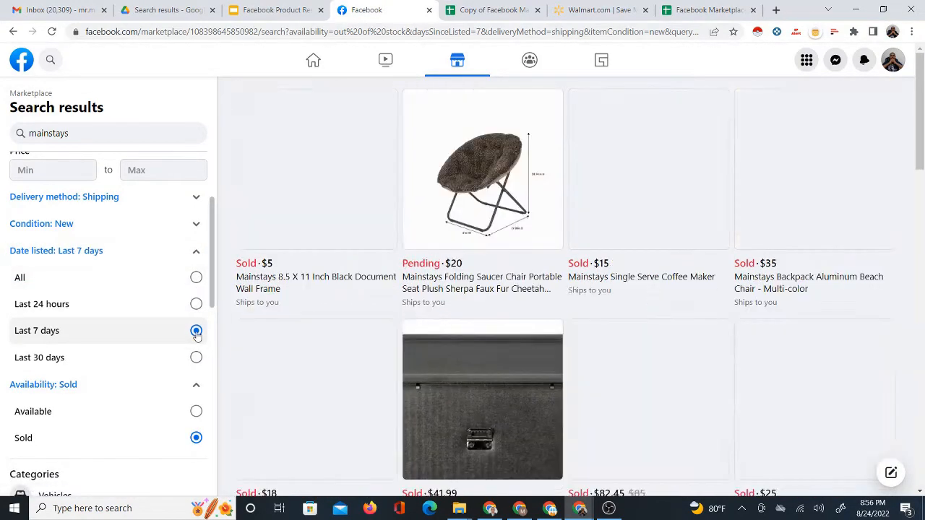
click(196, 251)
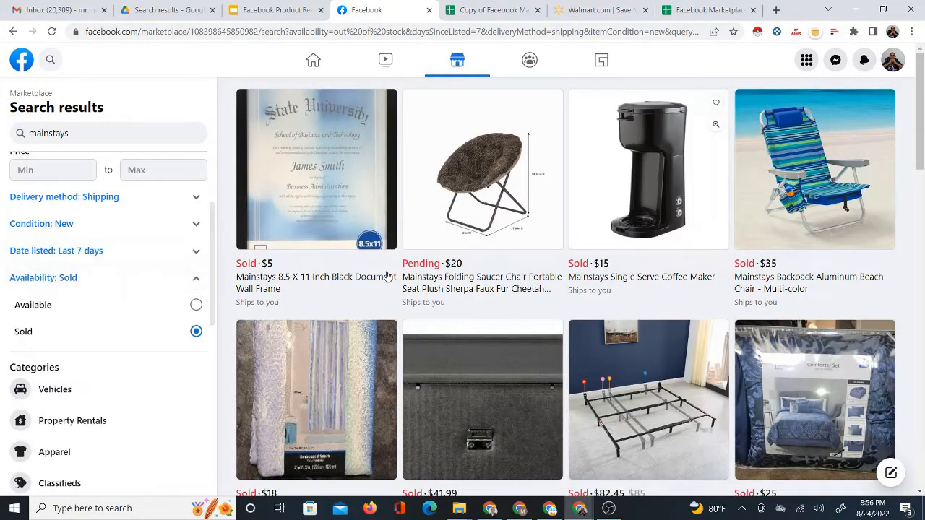
click(198, 279)
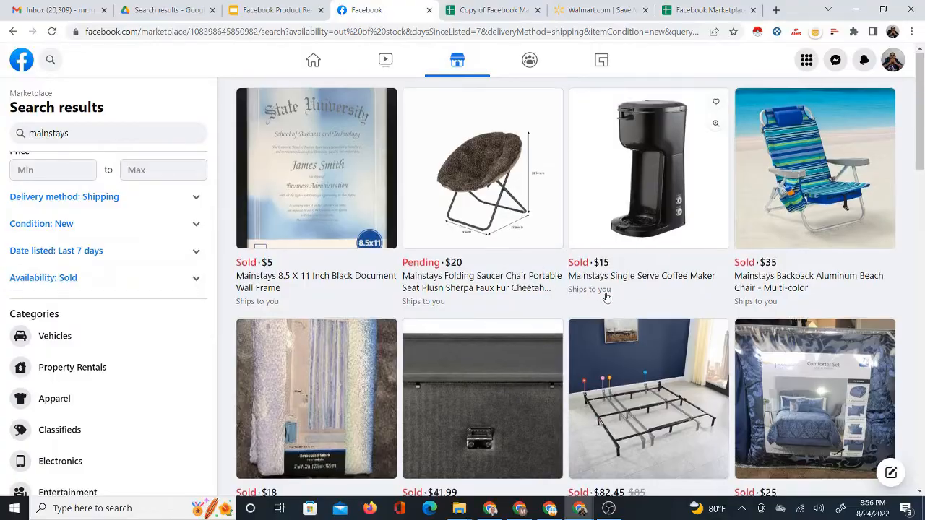
Load more of the sold mainstays listings and open Instant Data Scraper on the results page.
scroll(607, 298, down, 3)
scroll(607, 297, down, 15)
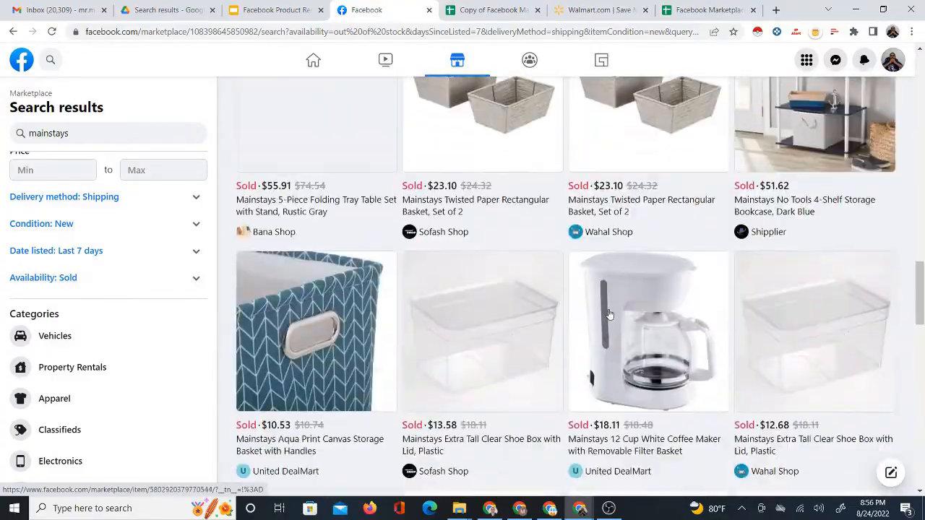
scroll(609, 320, down, 20)
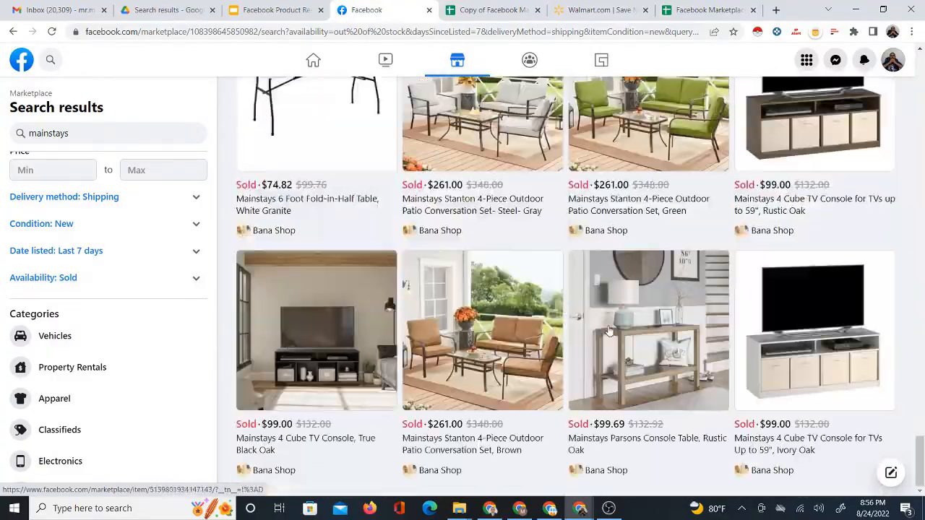
drag(921, 463, 922, 59)
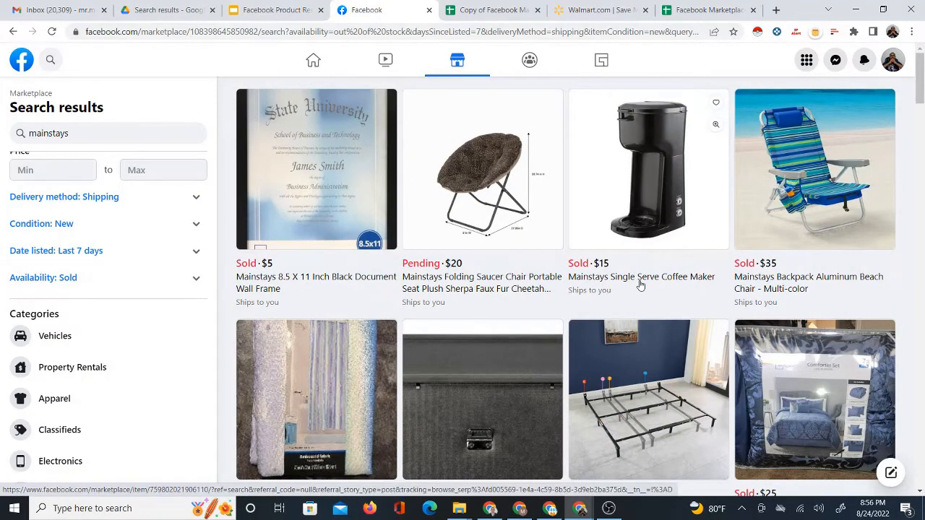
click(756, 32)
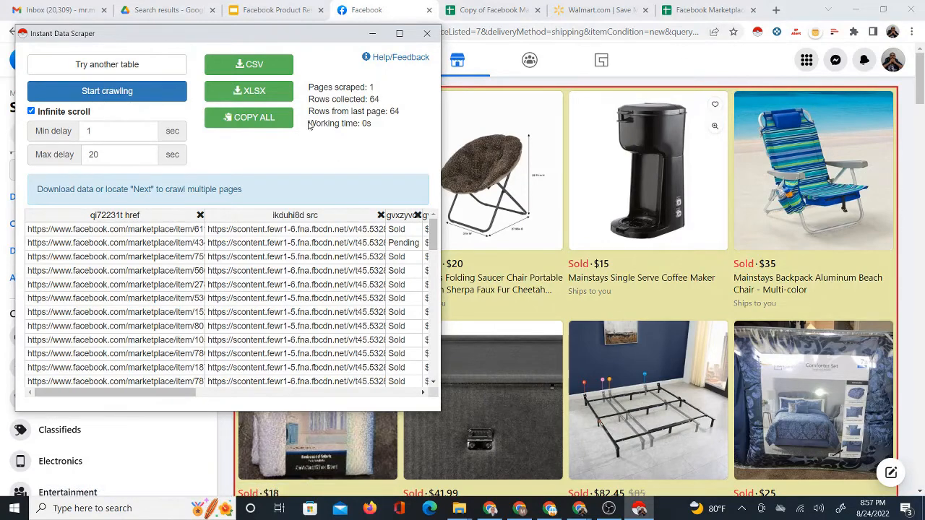
Check the scraped columns, crawl the mainstays results with infinite scroll enabled, and download the data as a CSV file.
drag(146, 393, 251, 391)
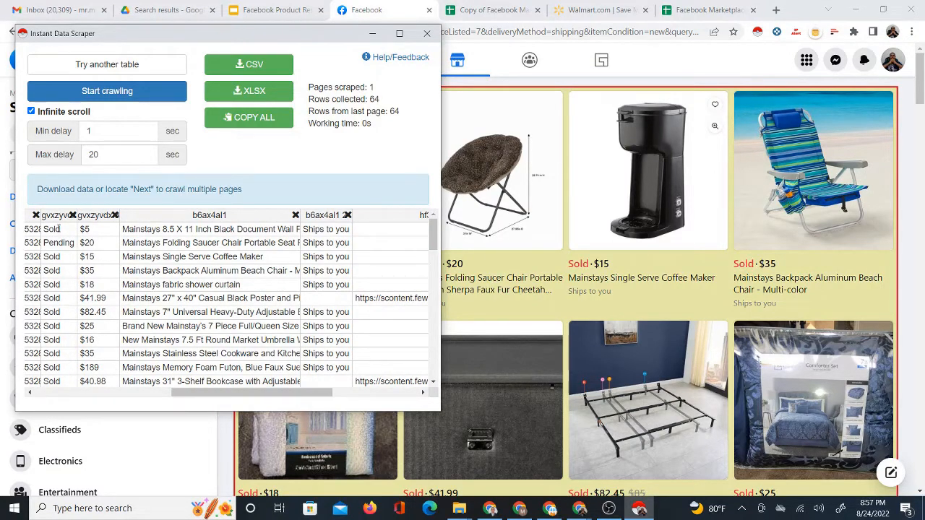
drag(267, 394, 36, 404)
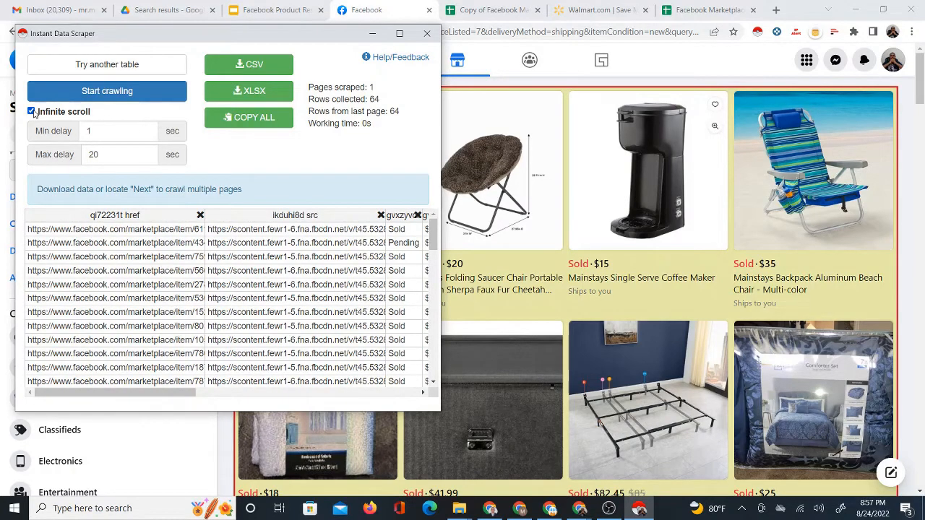
click(108, 92)
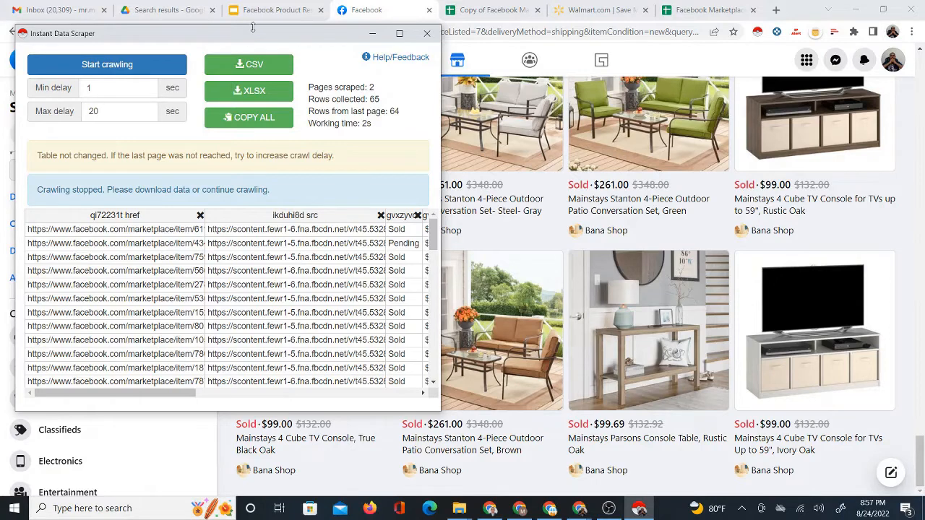
click(243, 65)
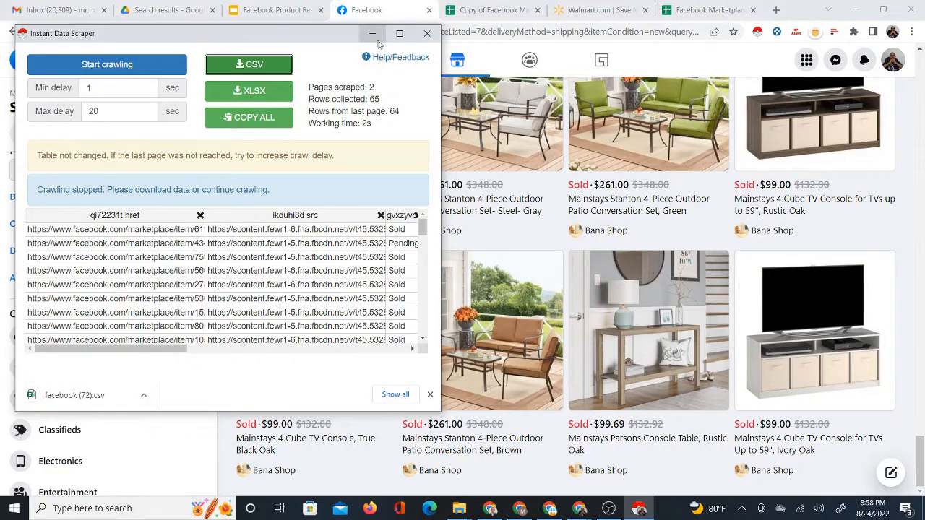
click(428, 36)
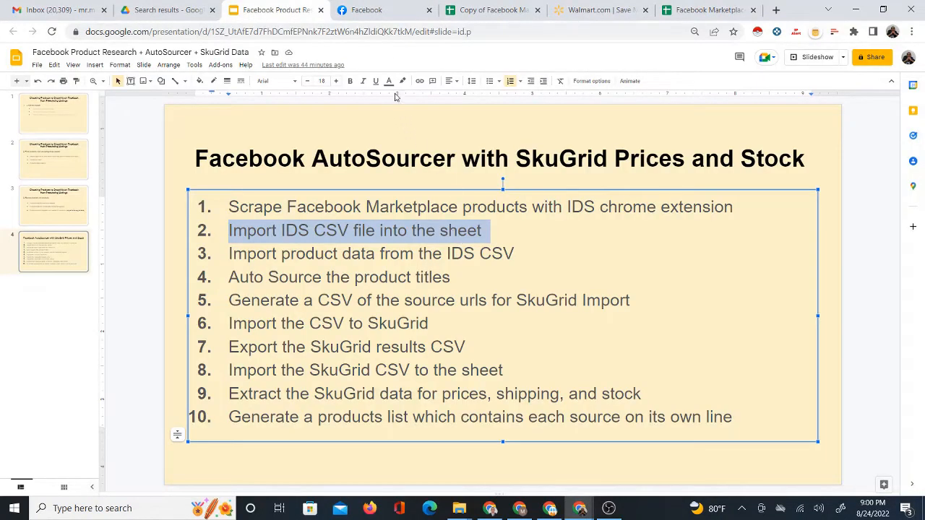
Switch to the Facebook Marketplace Auto Sourcer DEMO spreadsheet and open its IDS CSV sheet.
click(376, 14)
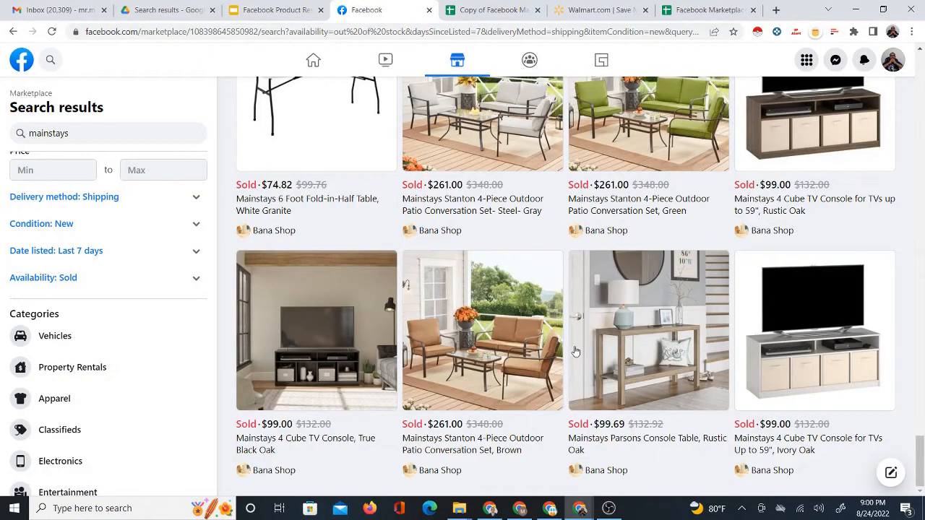
click(269, 8)
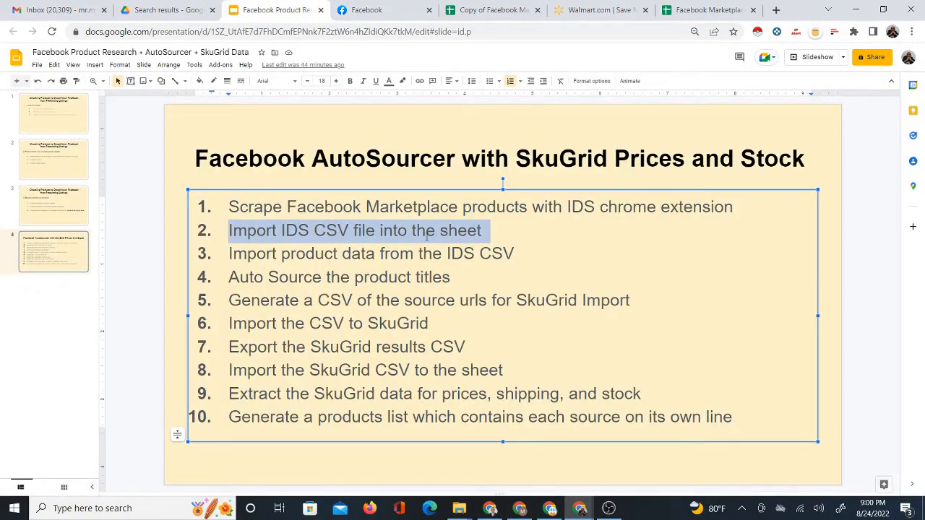
click(486, 10)
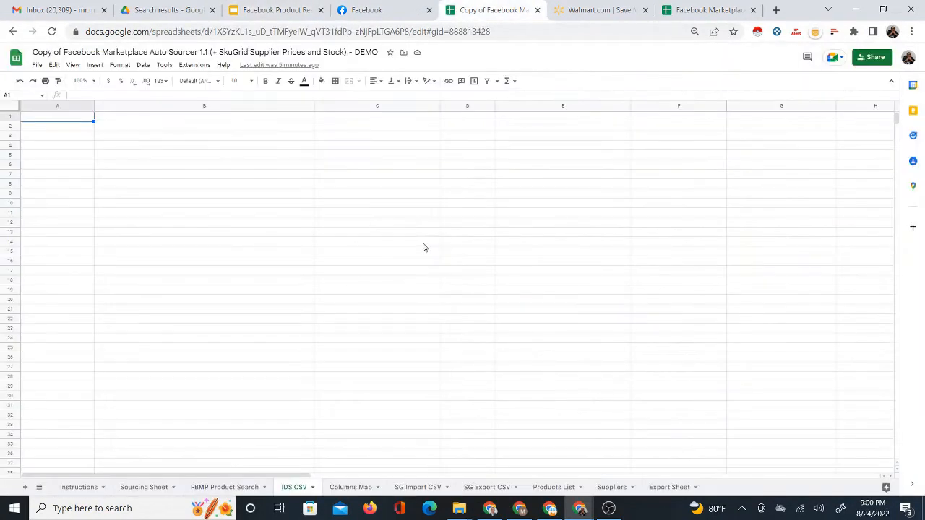
click(142, 490)
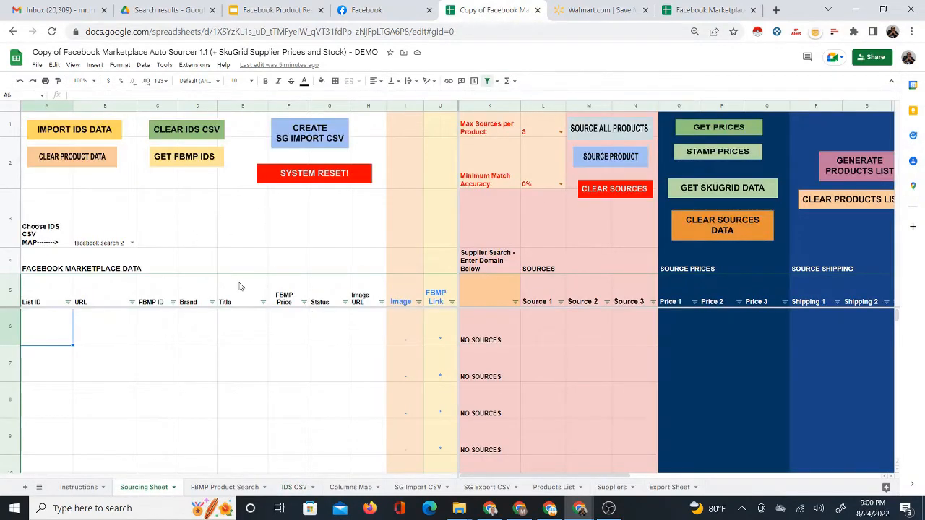
click(293, 490)
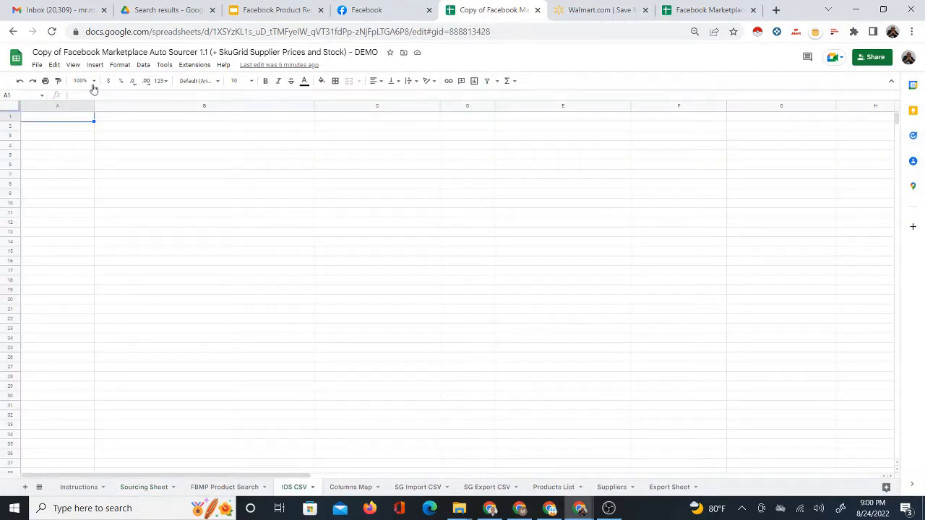
Import the downloaded facebook (72).csv from the device into the IDS CSV sheet, replacing the current sheet.
click(36, 65)
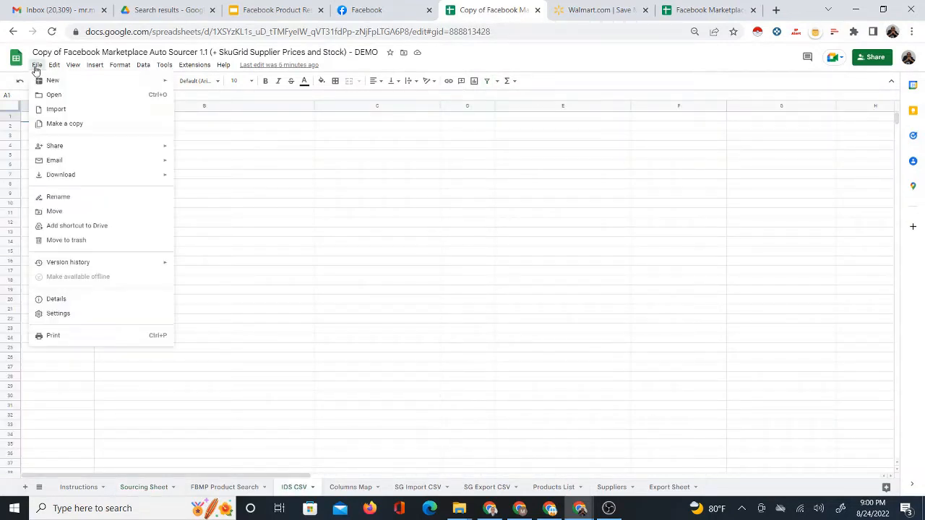
click(56, 110)
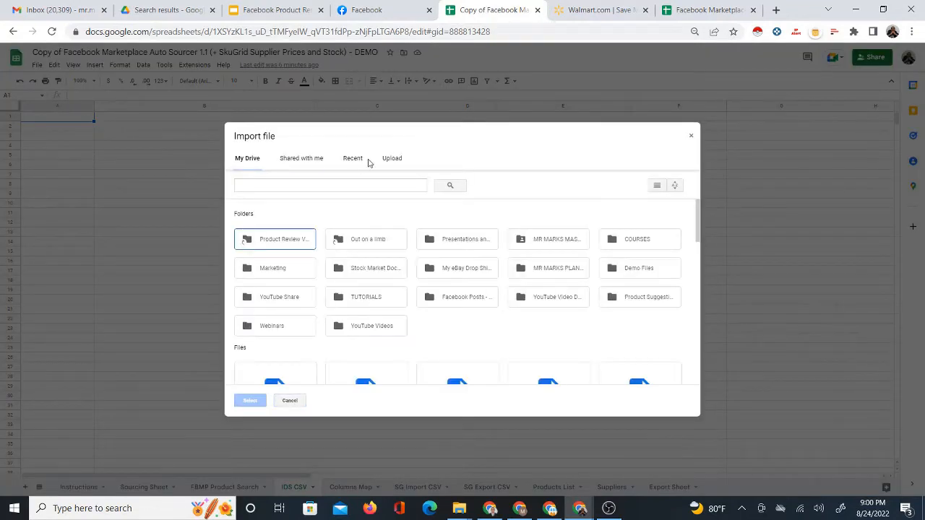
click(394, 160)
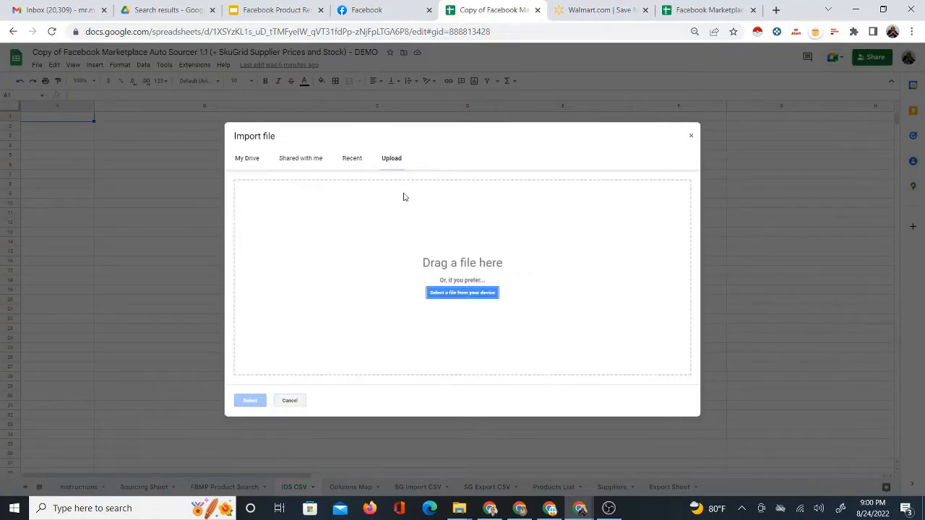
click(452, 294)
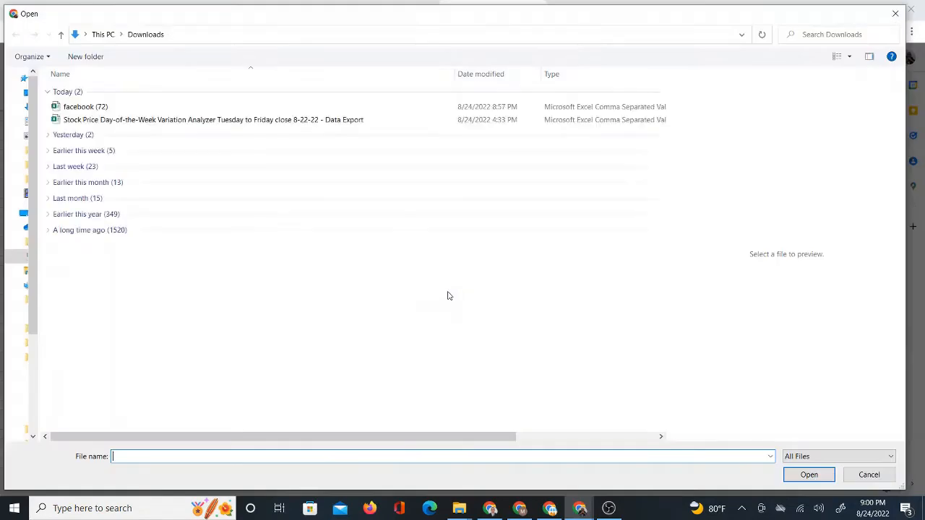
click(103, 107)
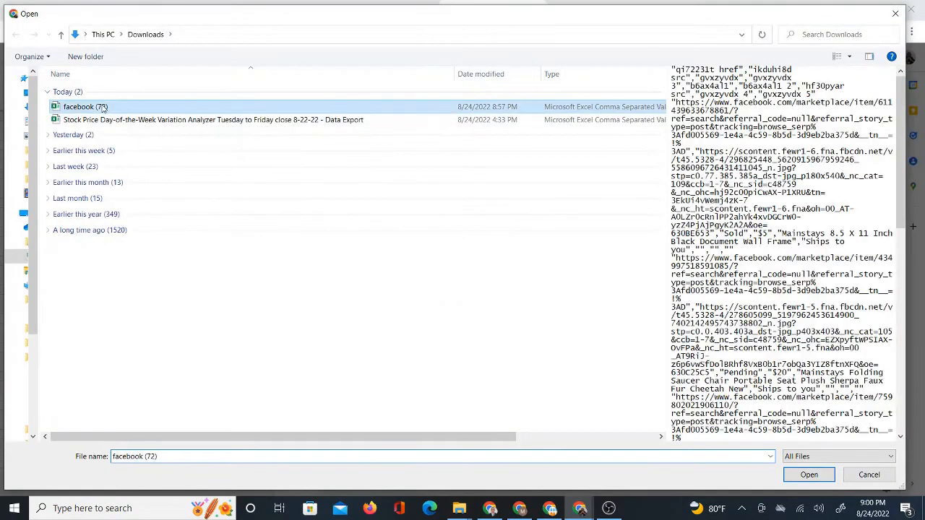
click(802, 475)
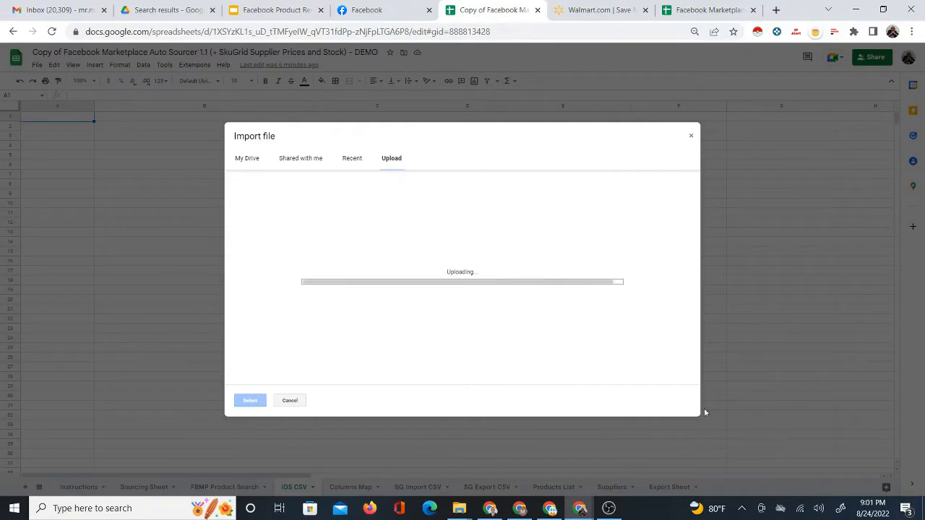
click(427, 275)
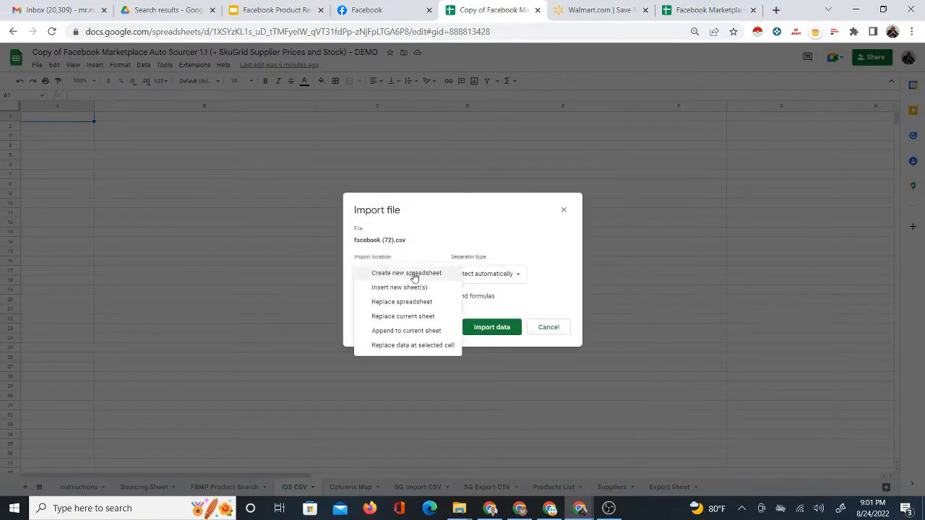
click(419, 318)
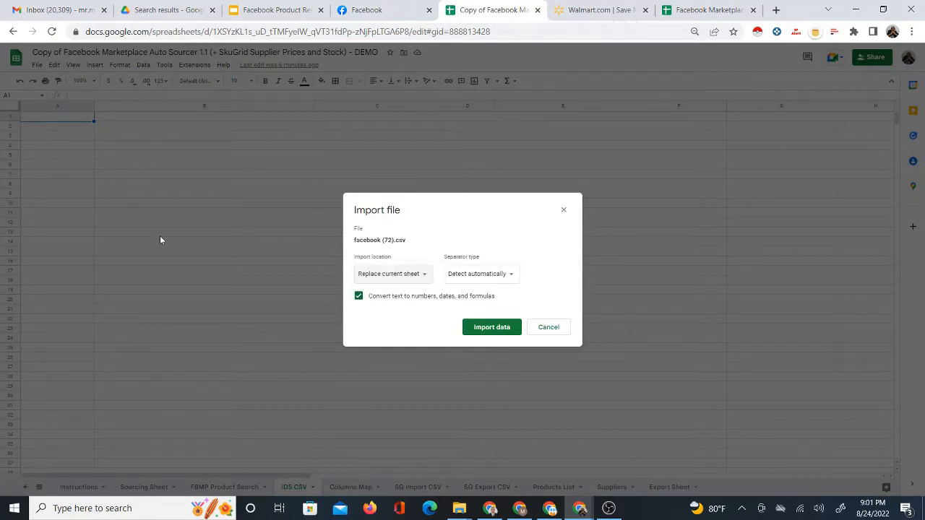
click(489, 331)
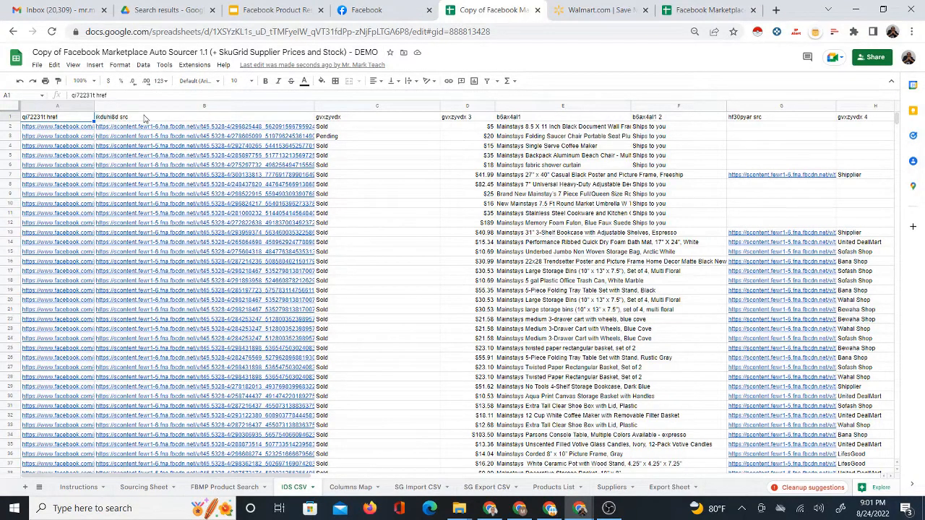
Examine the header names of columns B through G in the imported IDS CSV data.
click(172, 118)
click(351, 120)
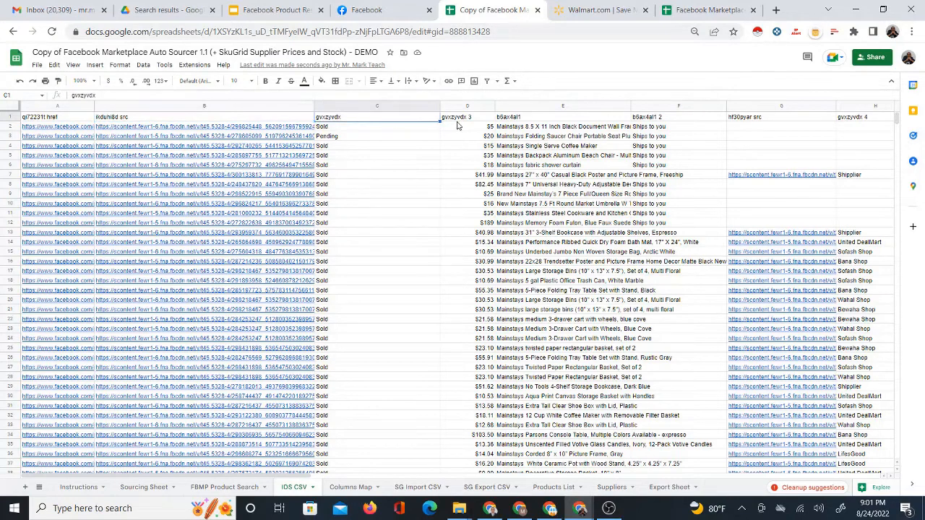
click(460, 119)
click(531, 120)
click(653, 123)
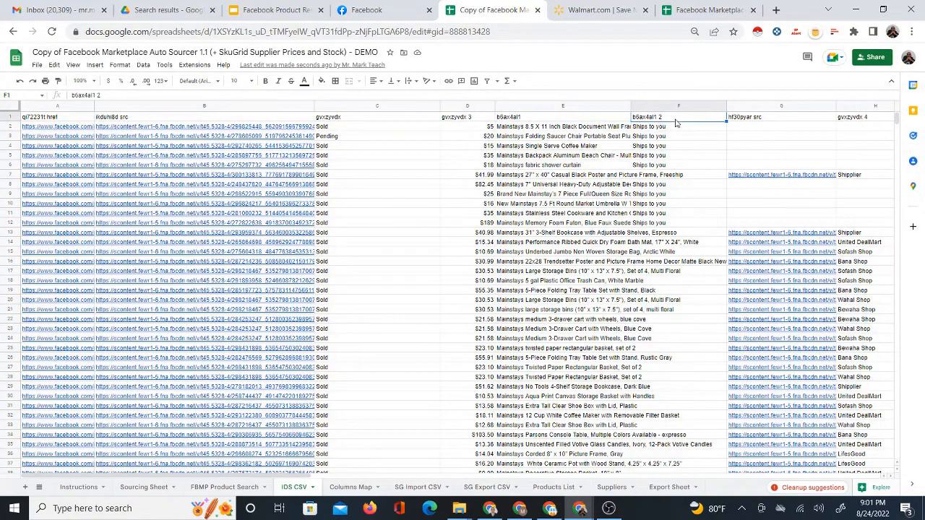
click(778, 123)
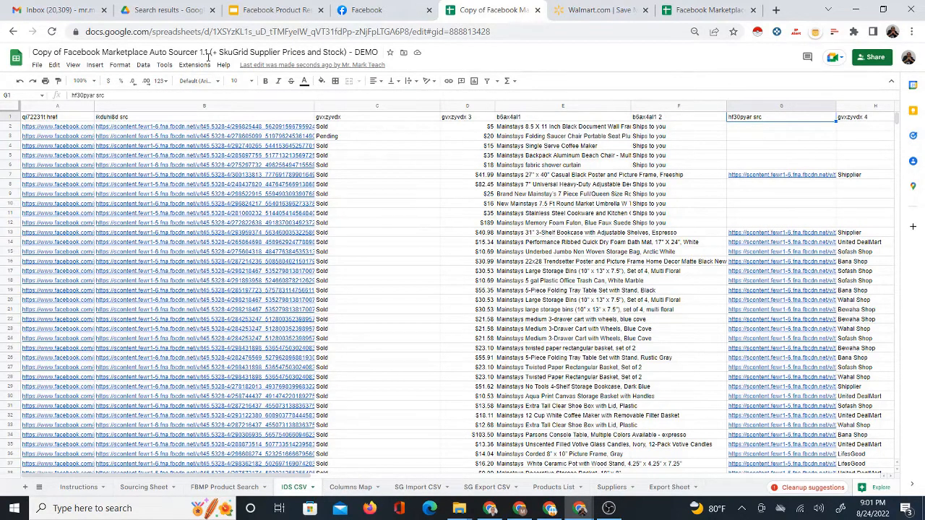
Compare the image and price column headers on the IDS CSV sheet with the entries in the Columns Map sheet.
click(340, 490)
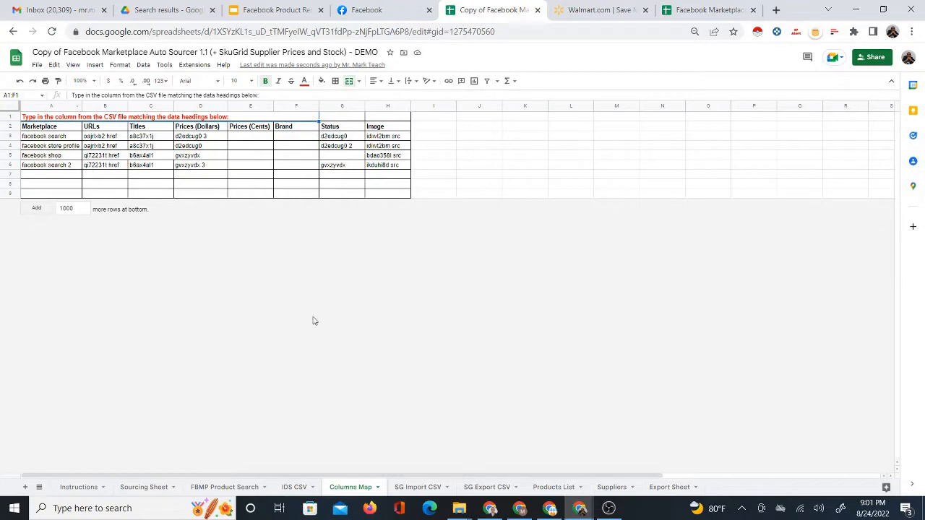
click(296, 487)
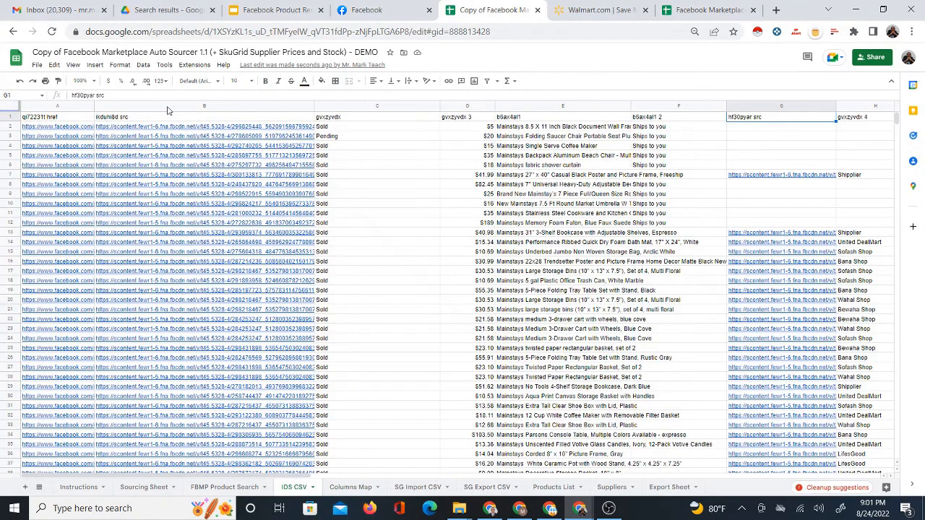
click(117, 119)
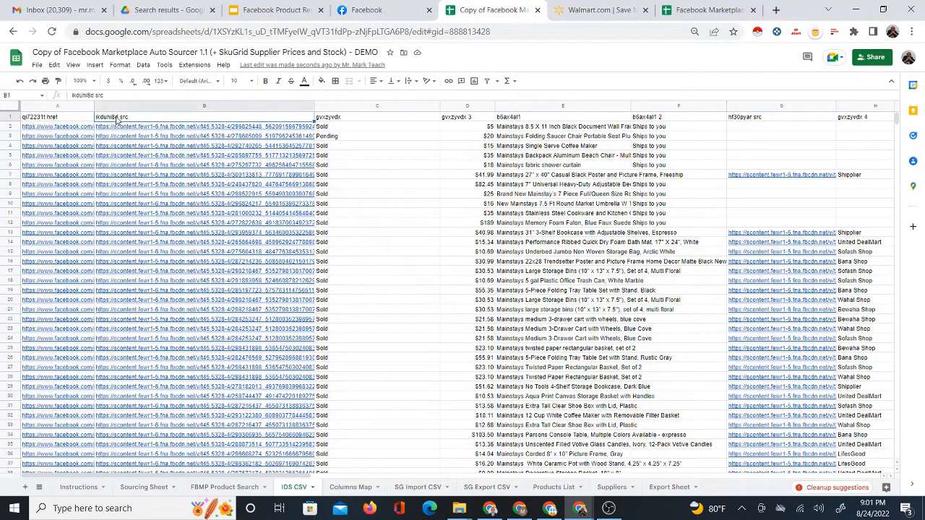
click(349, 487)
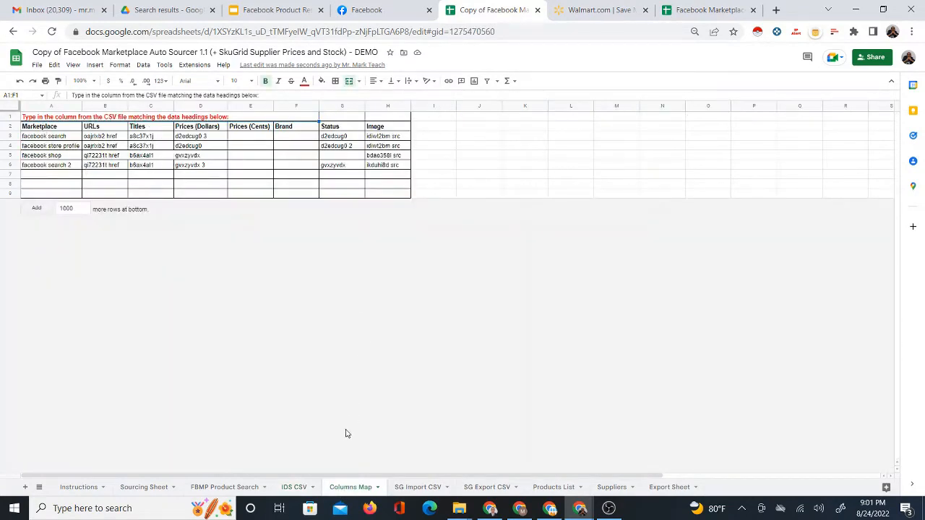
click(298, 489)
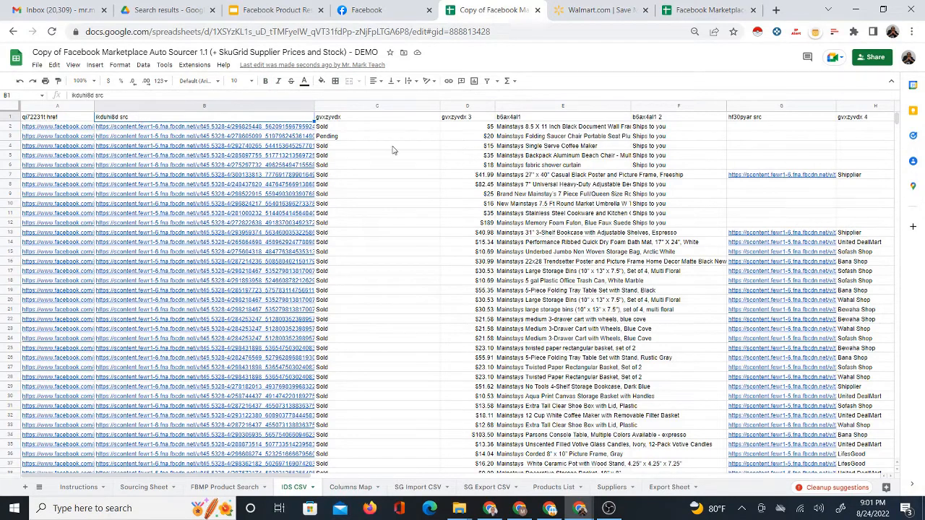
click(465, 118)
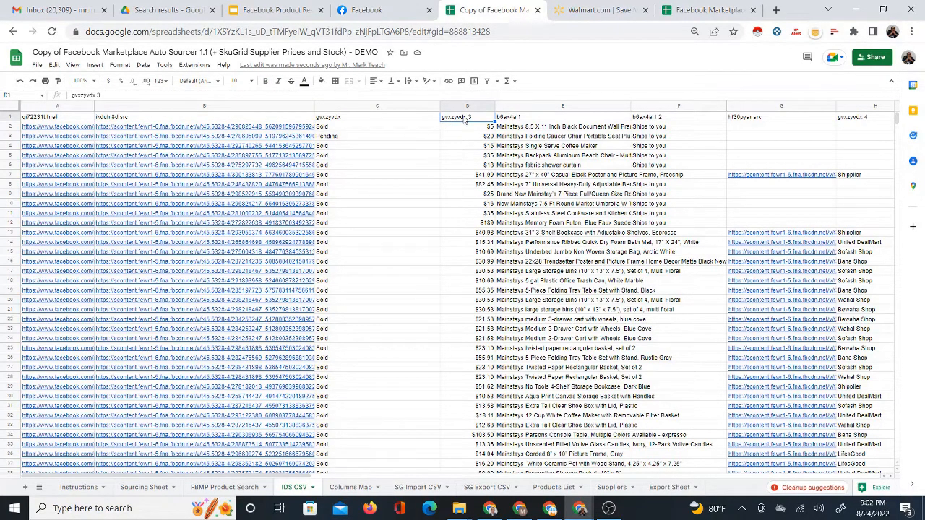
click(351, 487)
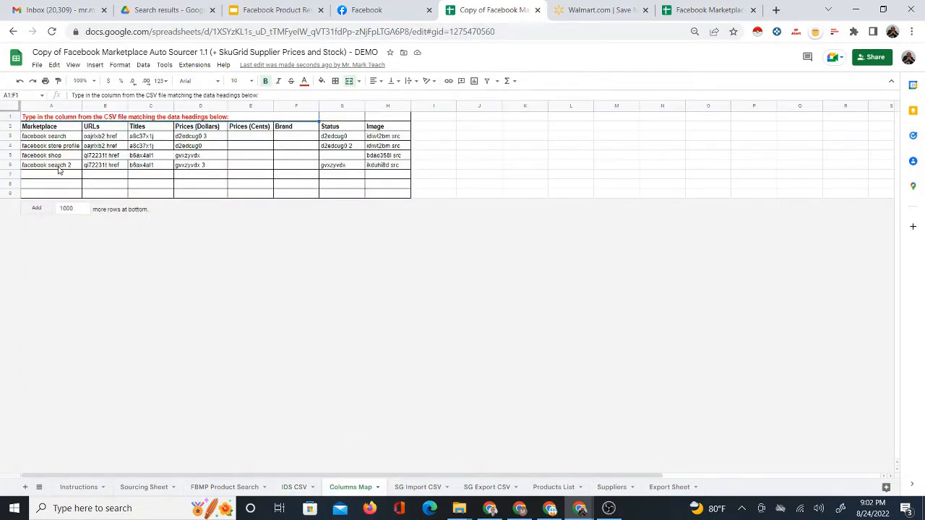
On the Sourcing Sheet, reselect facebook search 2 as the IDS CSV map and change it to facebook search.
click(144, 487)
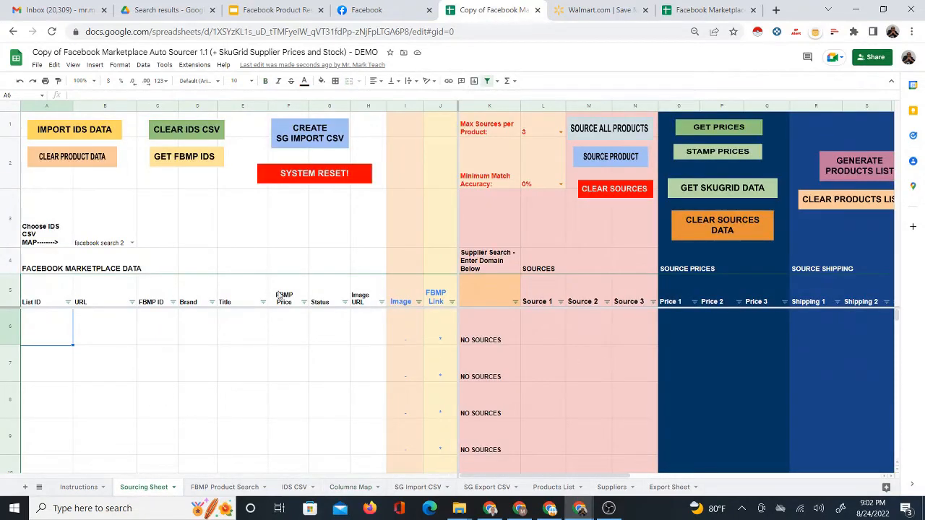
click(114, 244)
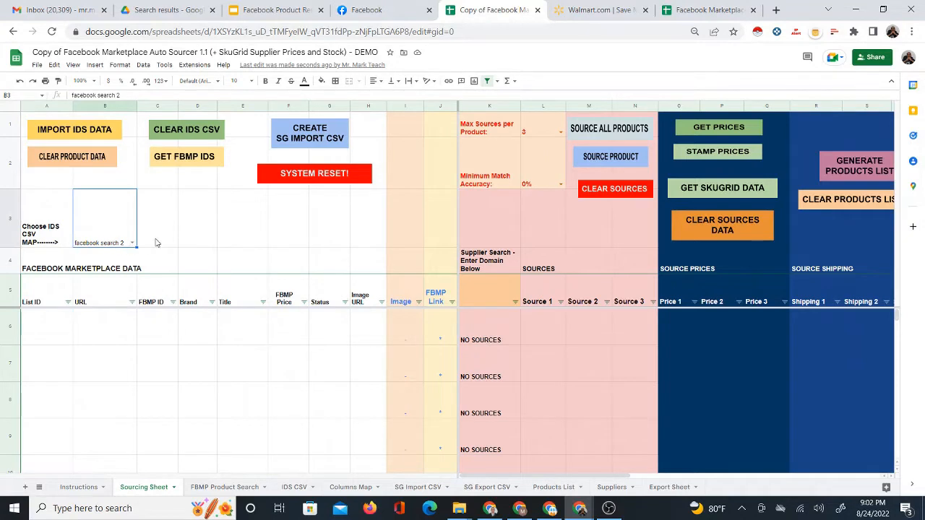
click(105, 322)
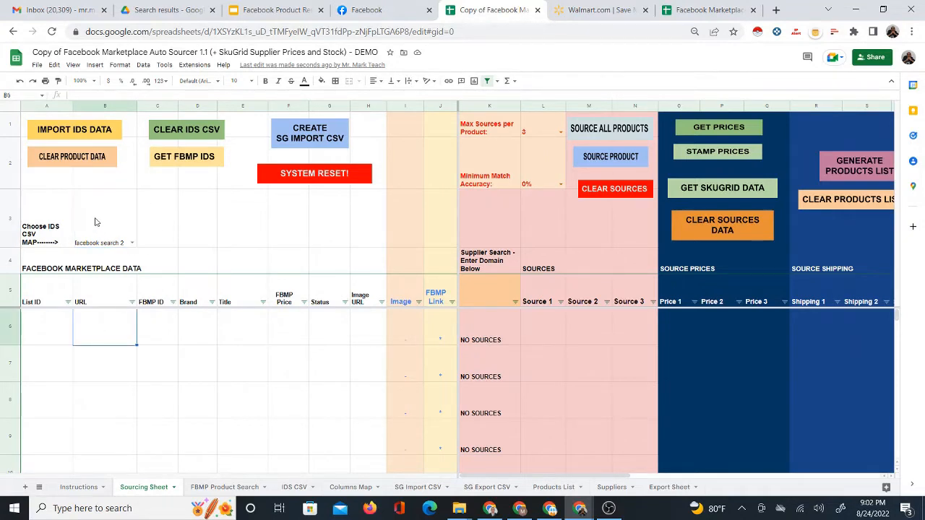
click(85, 223)
click(130, 243)
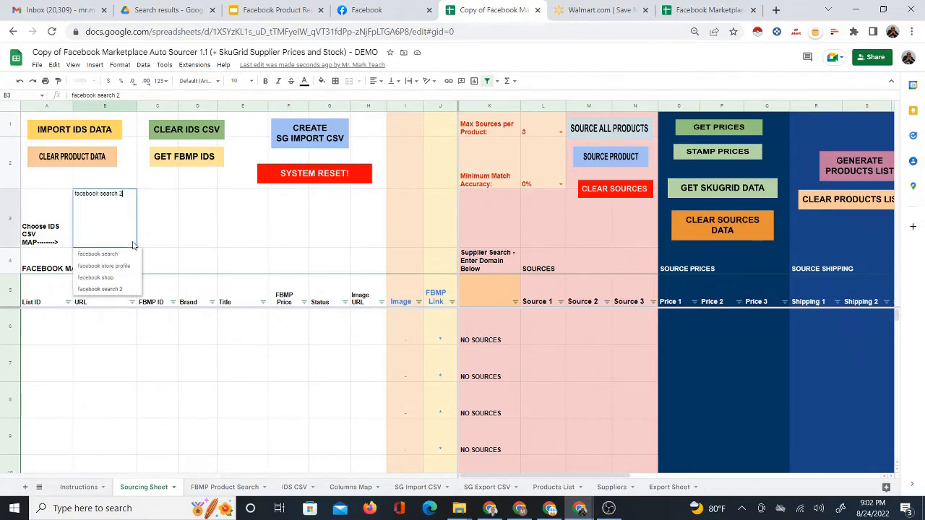
click(111, 289)
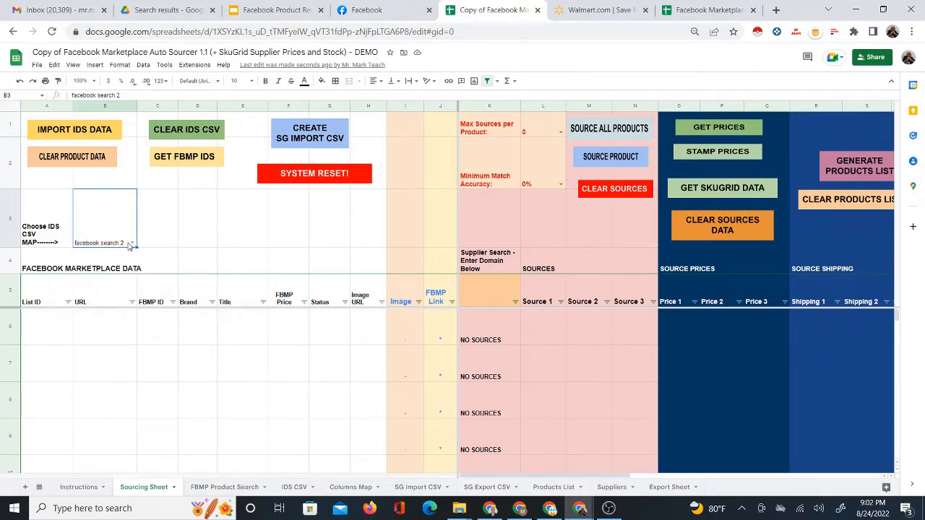
double_click(113, 246)
click(120, 259)
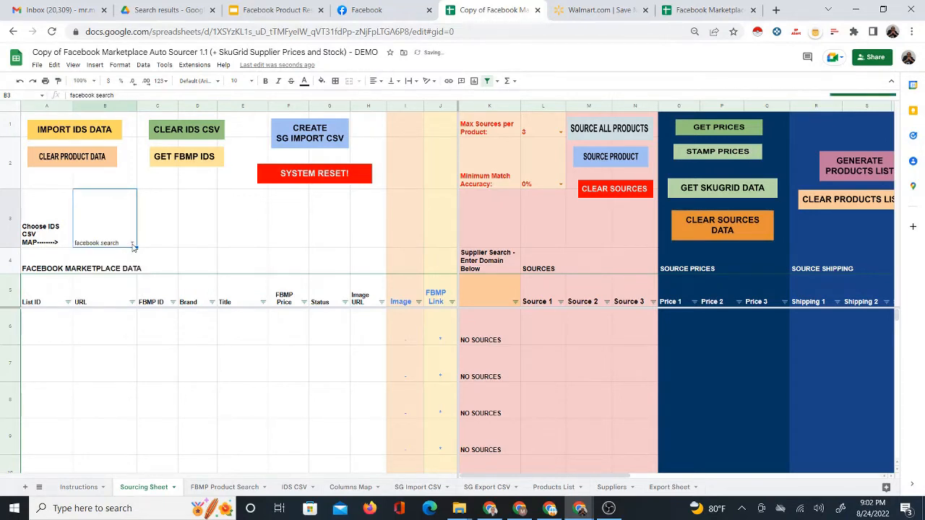
Set the IDS CSV map to facebook search 2 and run the IDS data import on the Sourcing Sheet.
double_click(133, 247)
click(121, 289)
click(56, 329)
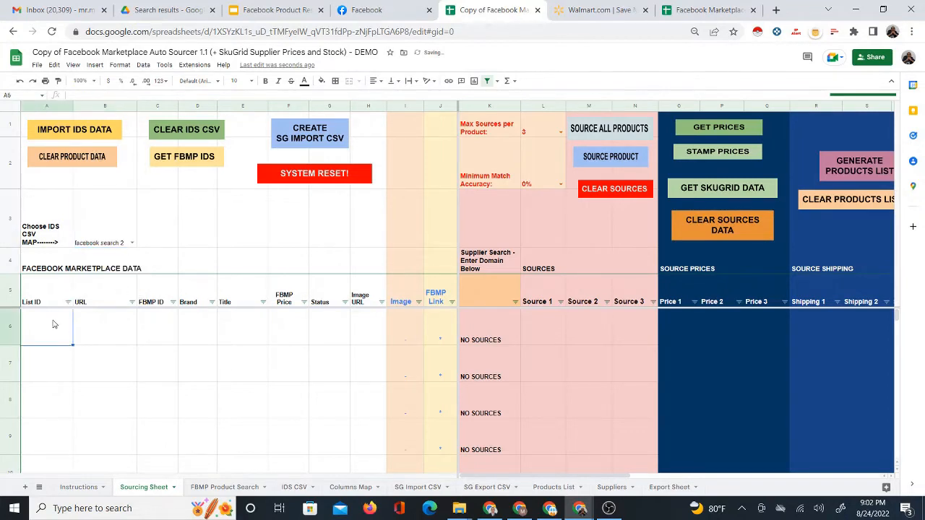
click(71, 134)
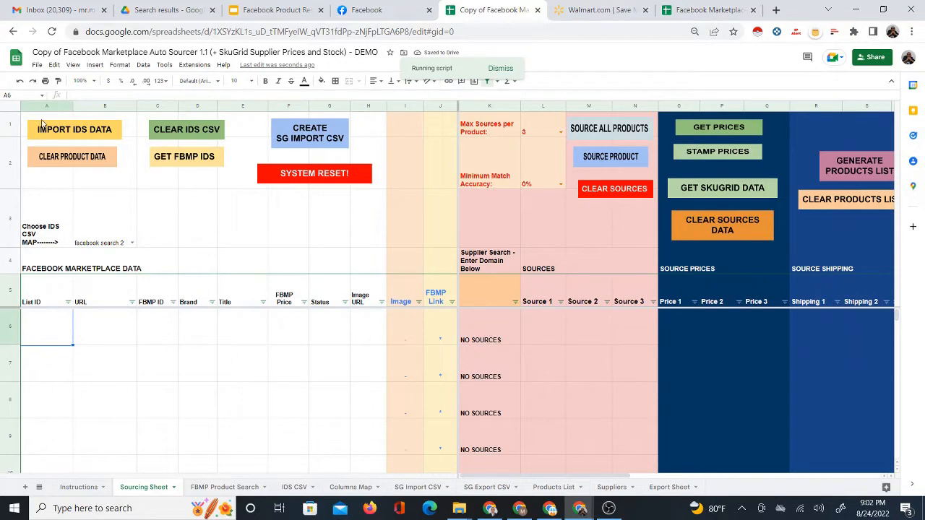
click(300, 489)
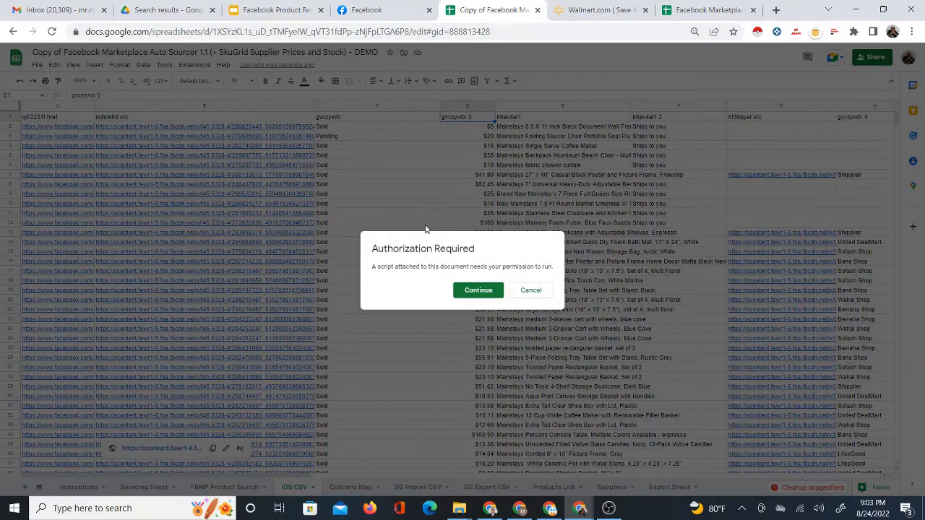
Authorize Facebook AutoSourcer SkuGrid Reader Version 1.0 to access the Google account, continuing past the unverified-app warning.
click(470, 296)
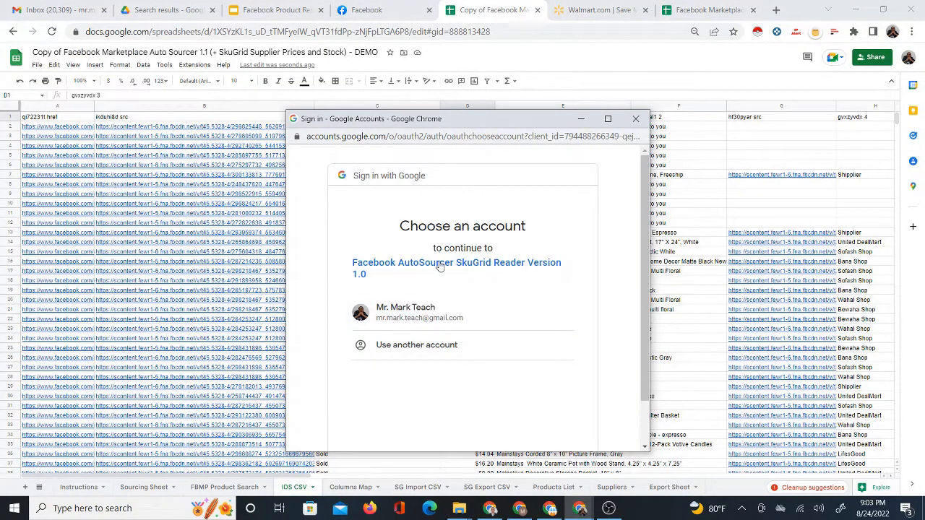
click(435, 320)
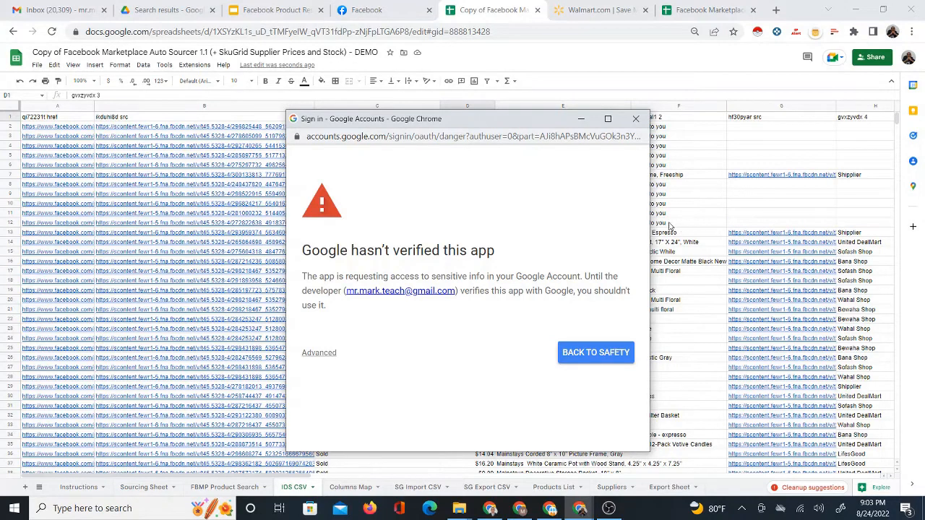
click(319, 355)
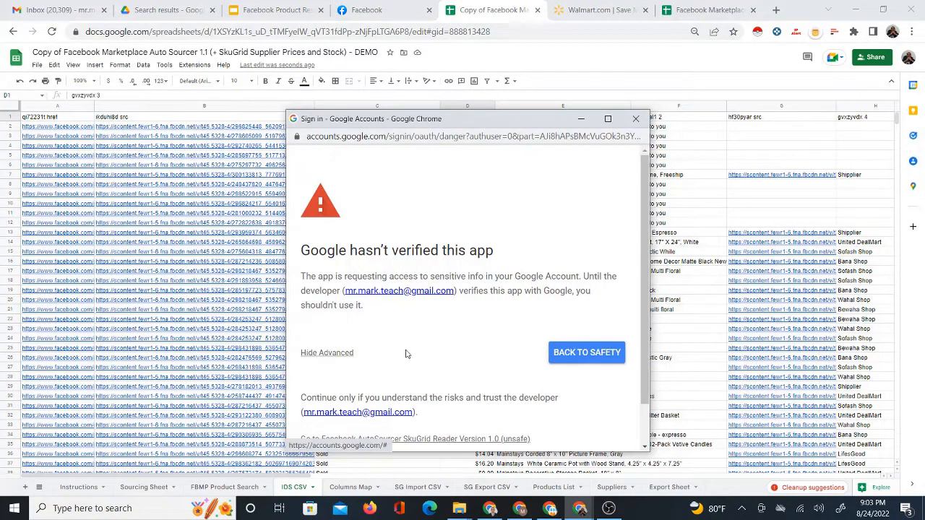
scroll(413, 357, down, 1)
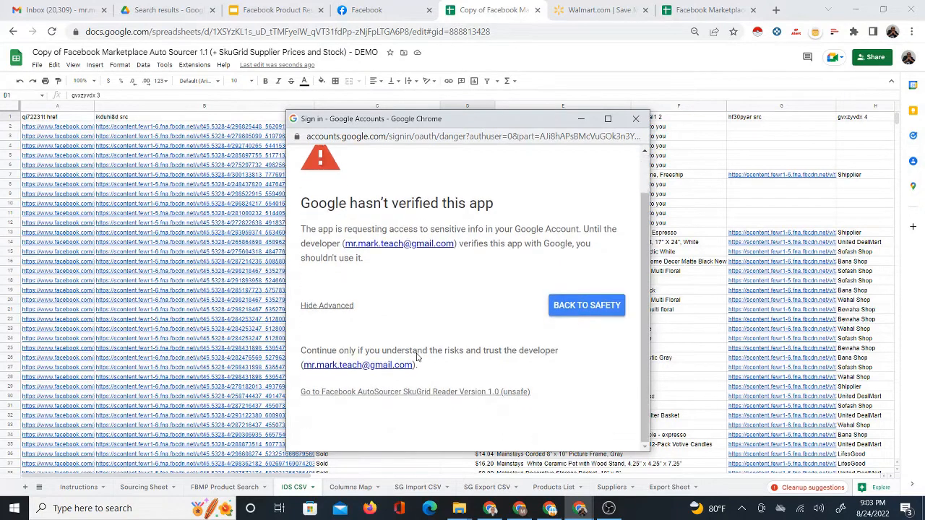
click(363, 394)
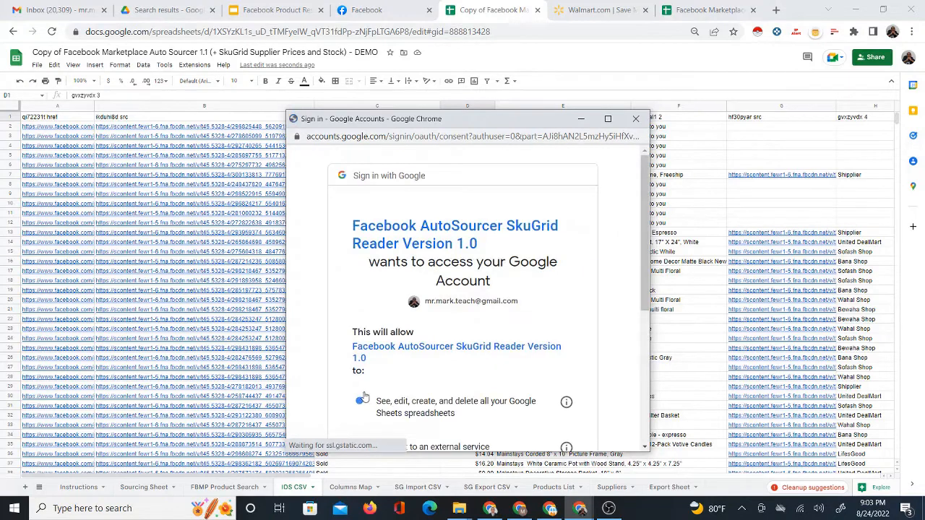
scroll(497, 286, down, 3)
scroll(497, 285, down, 2)
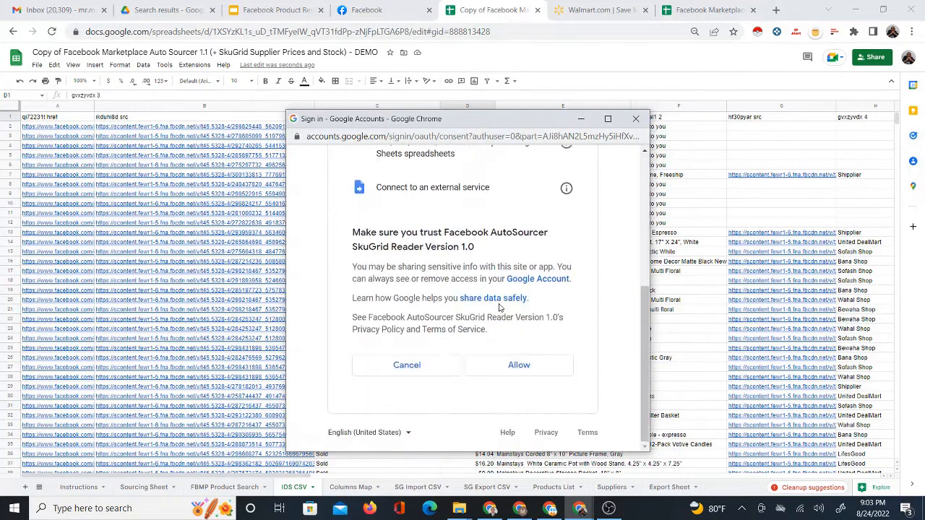
click(518, 367)
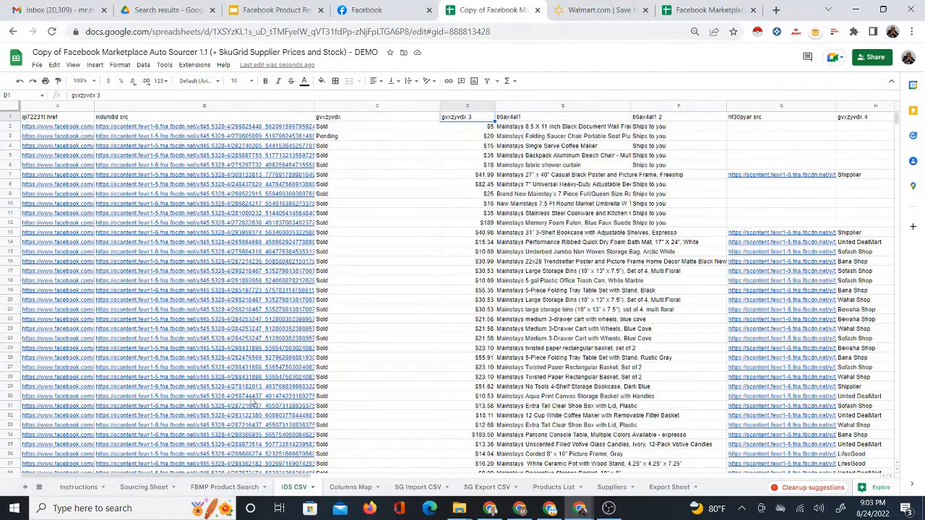
Return to the Sourcing Sheet, select cell A6 and rerun the IDS data import.
click(219, 487)
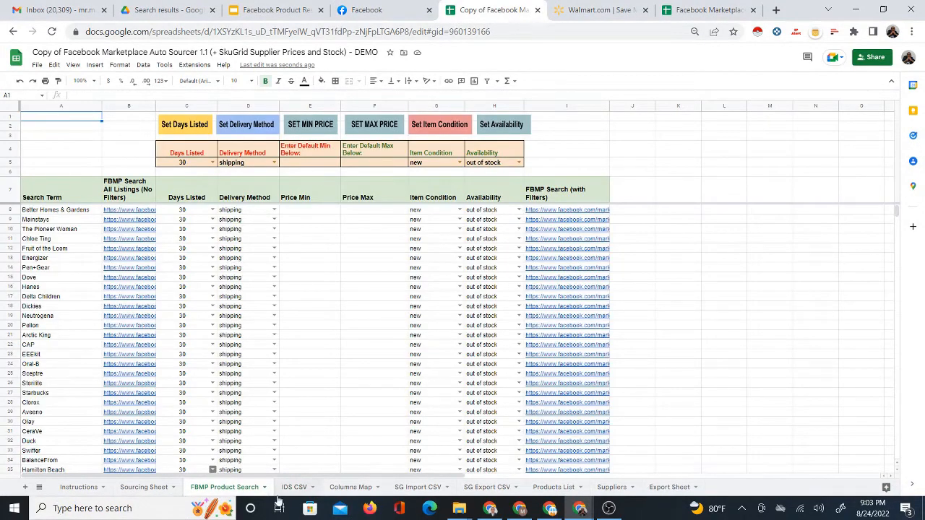
click(157, 486)
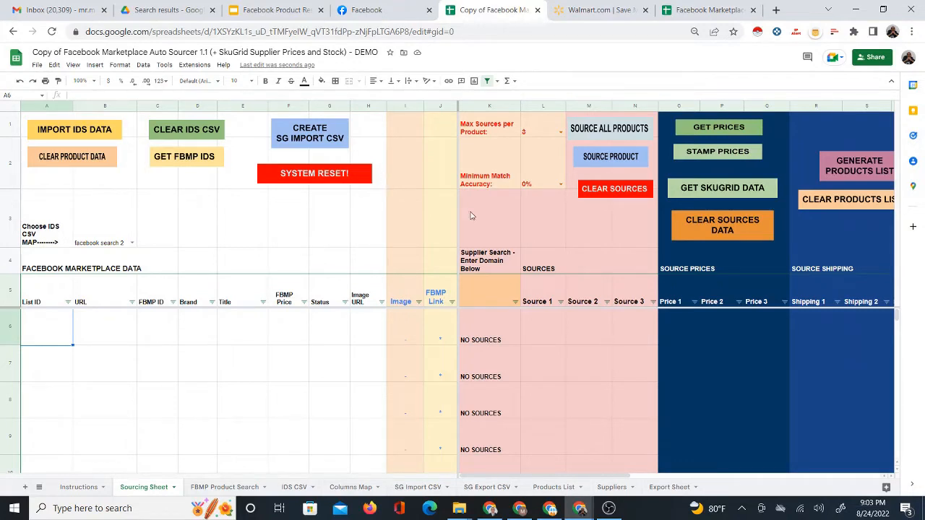
click(105, 340)
click(70, 325)
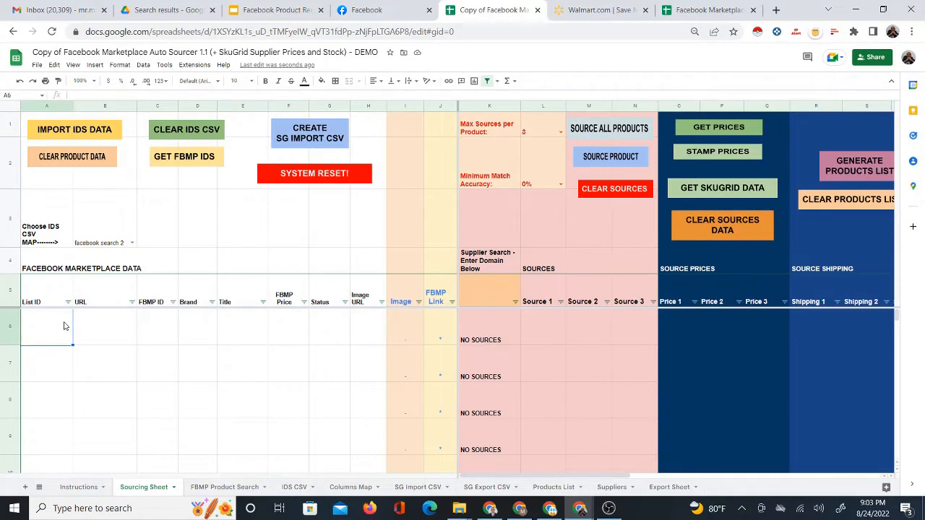
click(77, 136)
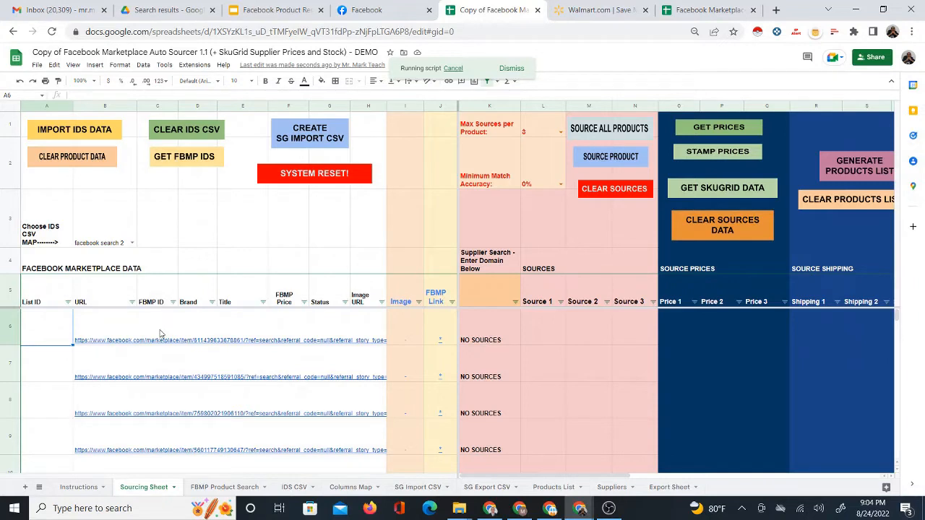
Compare the IDS CSV data with the imported URL, image URL, status and title cells in row 6 of the Sourcing Sheet.
click(161, 334)
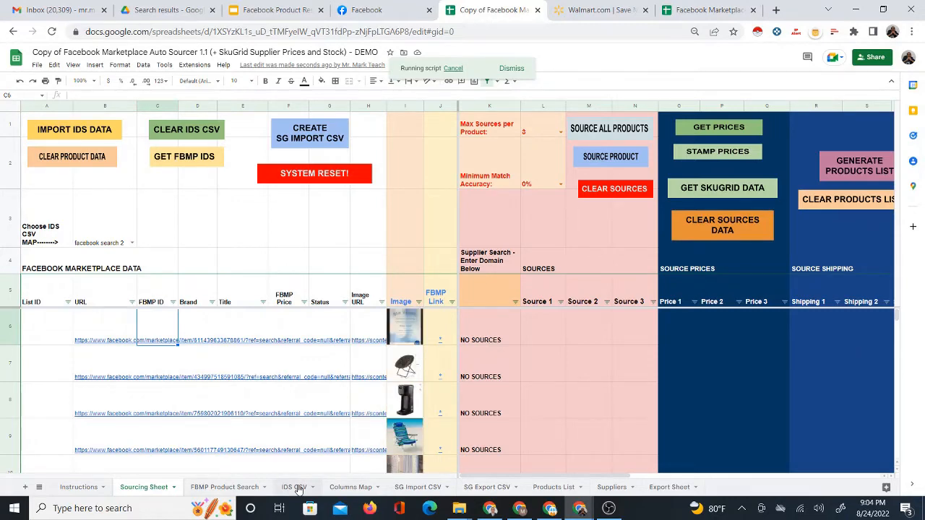
click(296, 488)
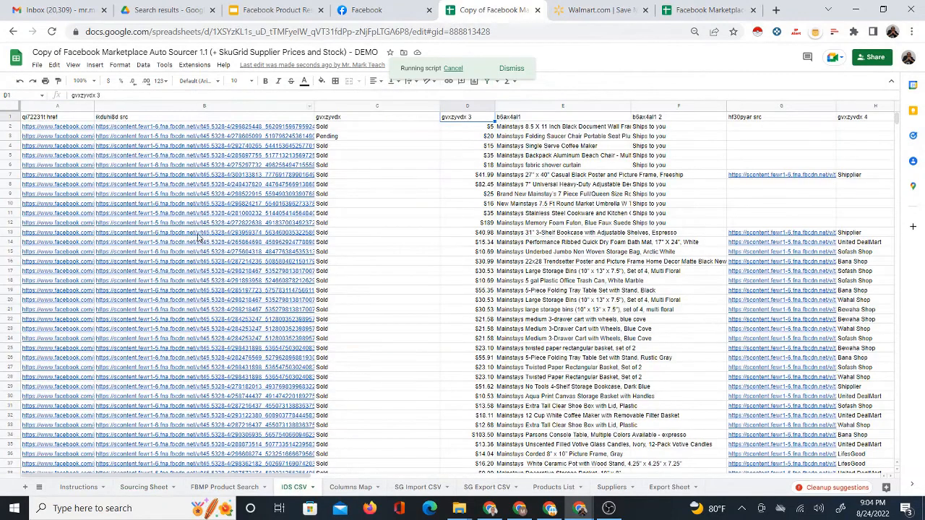
click(144, 487)
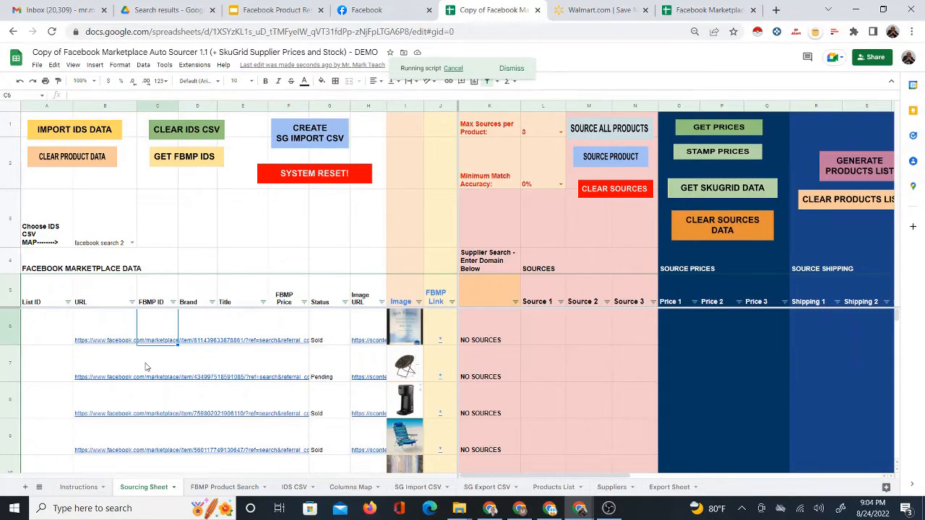
click(91, 329)
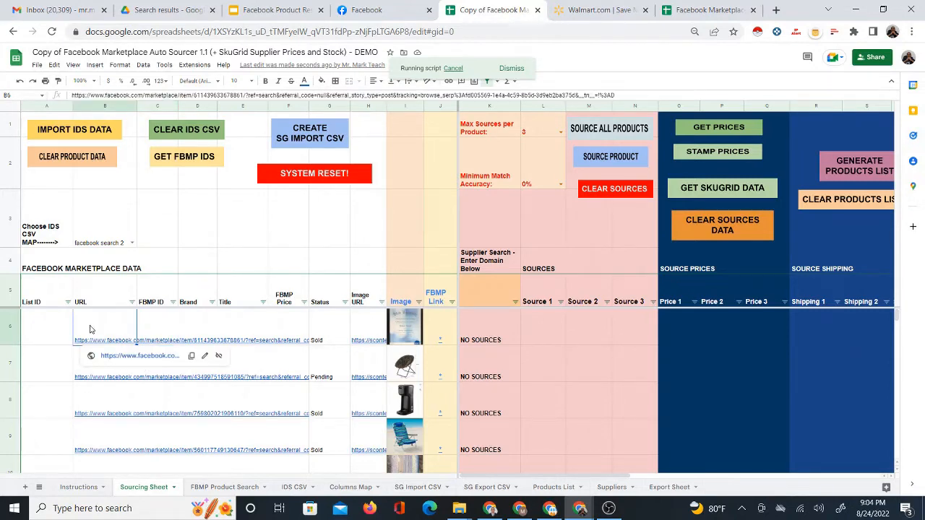
click(371, 329)
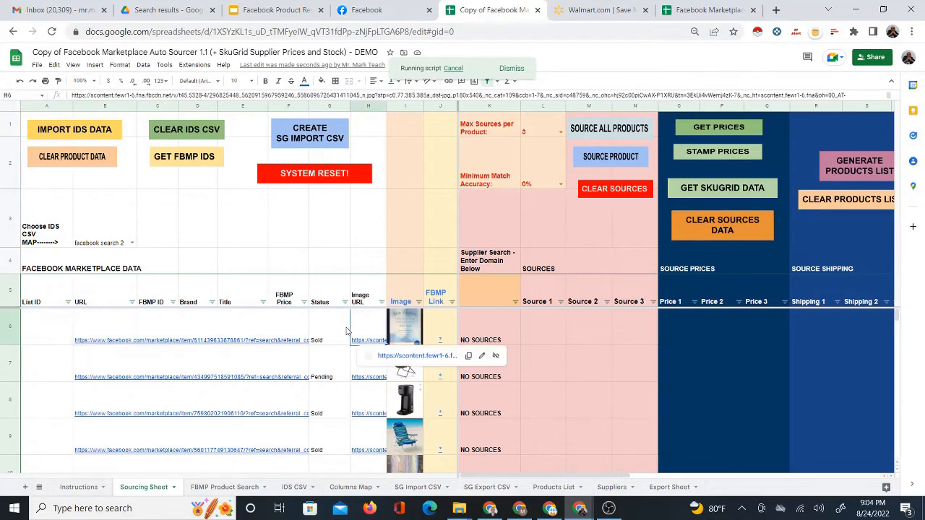
click(346, 331)
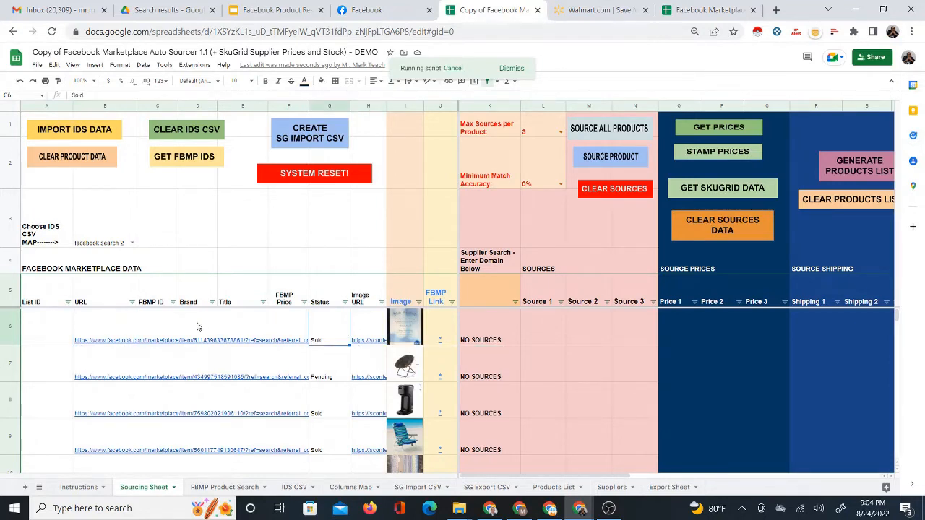
click(242, 330)
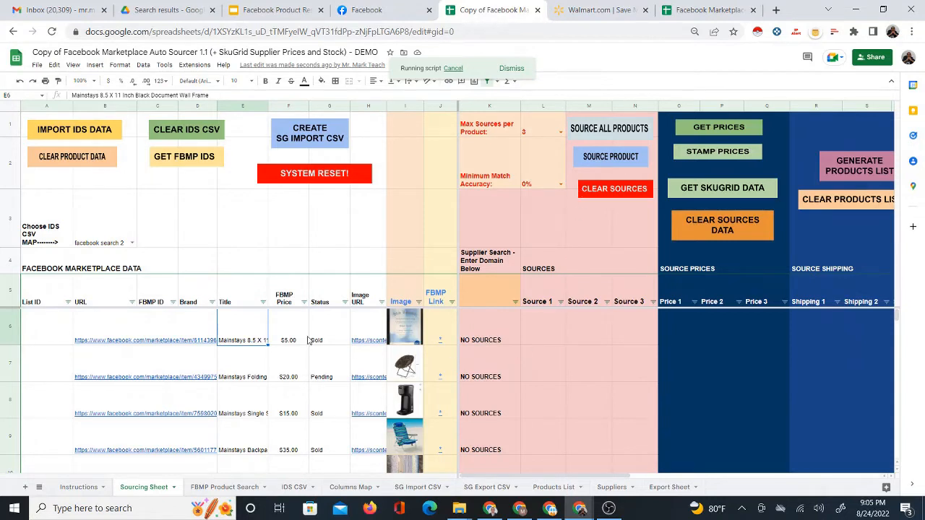
click(558, 333)
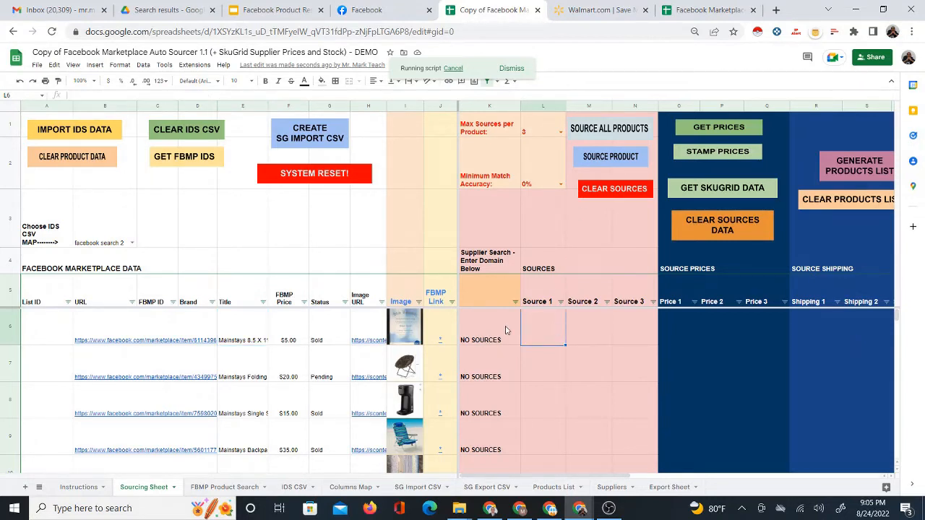
click(256, 336)
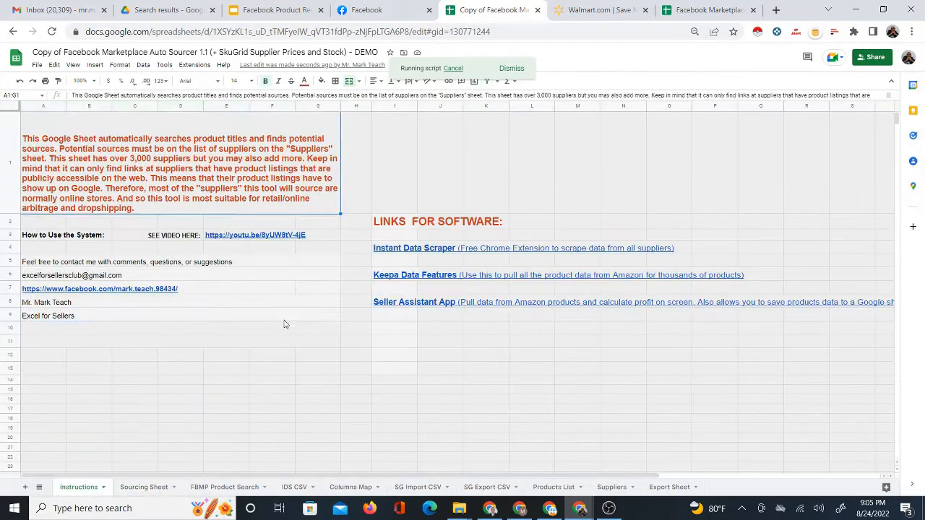
click(284, 320)
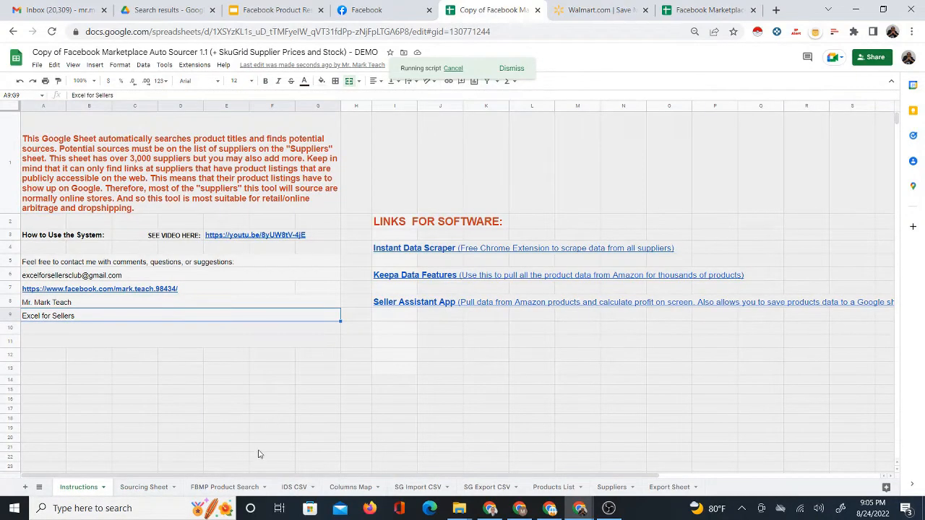
click(225, 488)
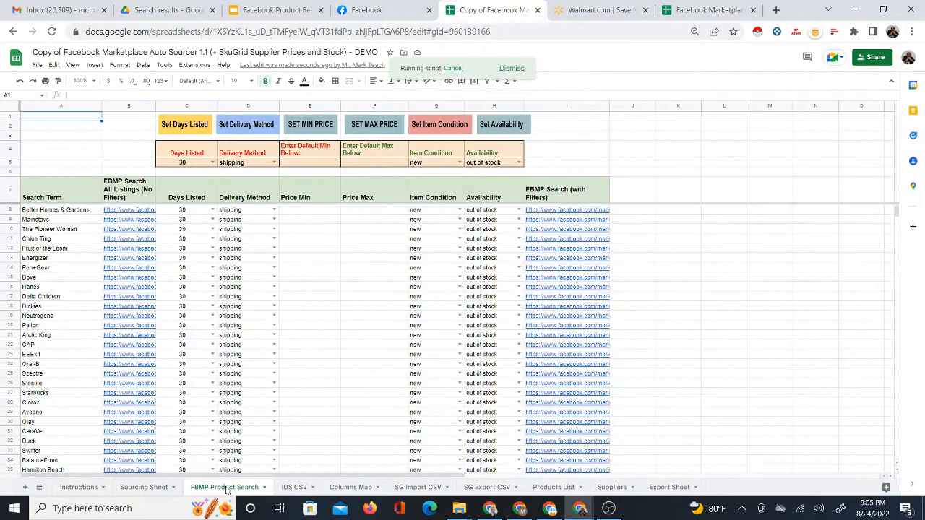
click(149, 487)
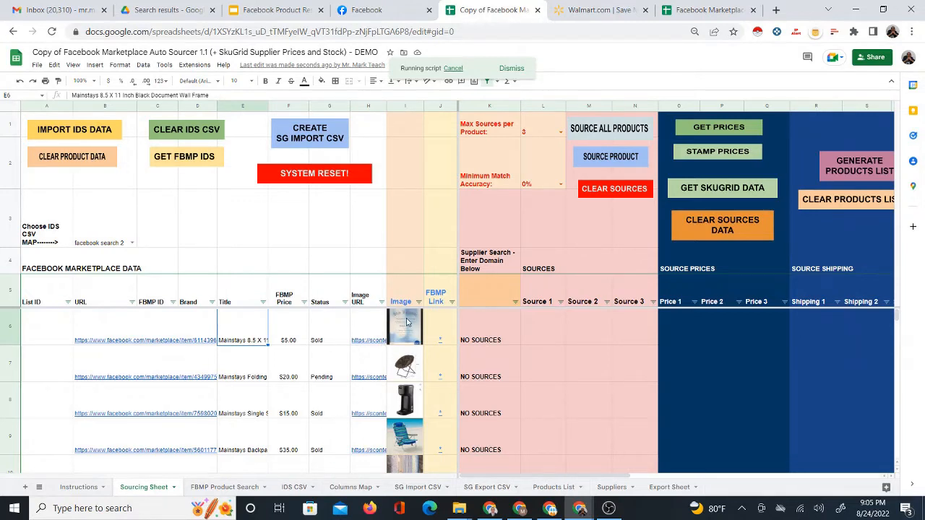
Review the imported listings on the Sourcing Sheet from the first product row down to the last one.
click(547, 338)
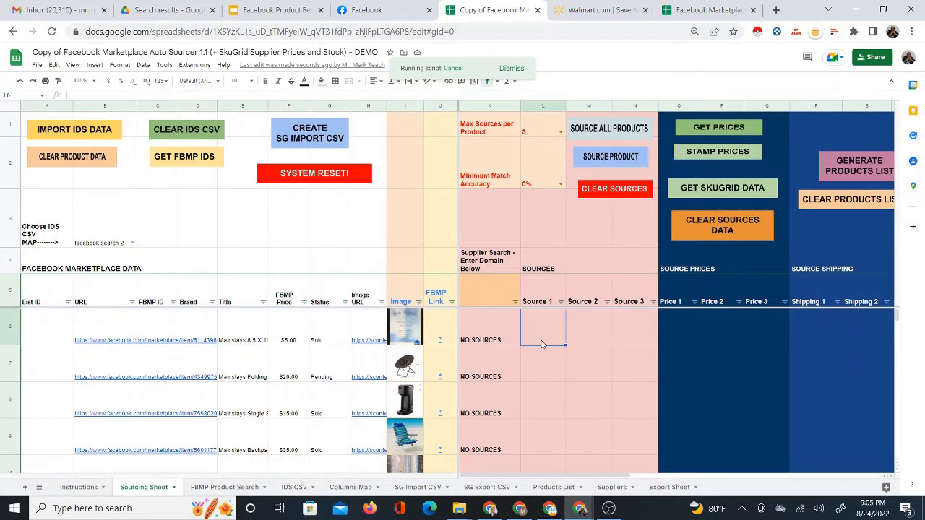
scroll(265, 448, down, 12)
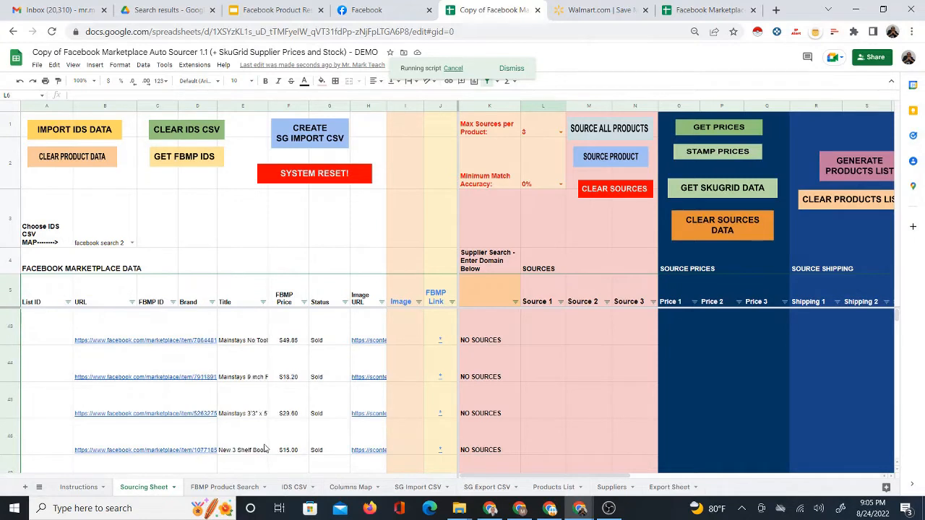
scroll(267, 452, down, 12)
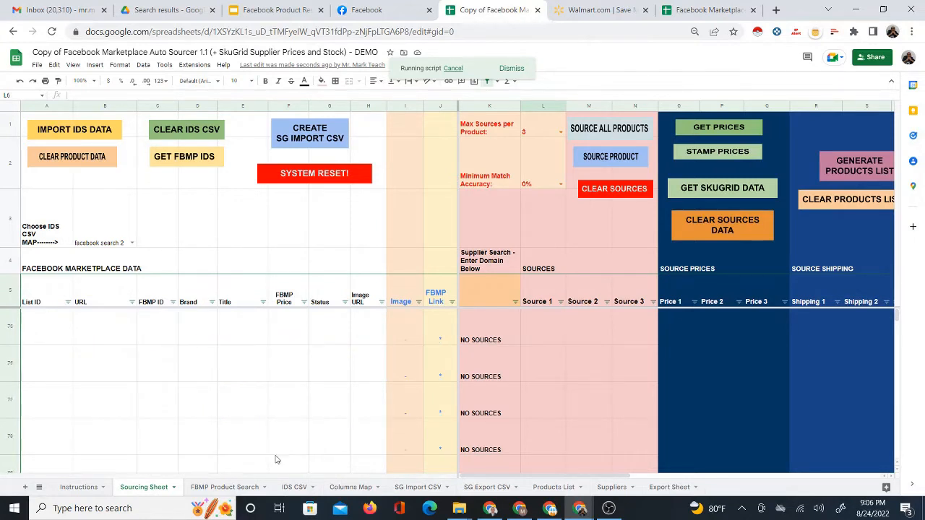
scroll(271, 448, up, 3)
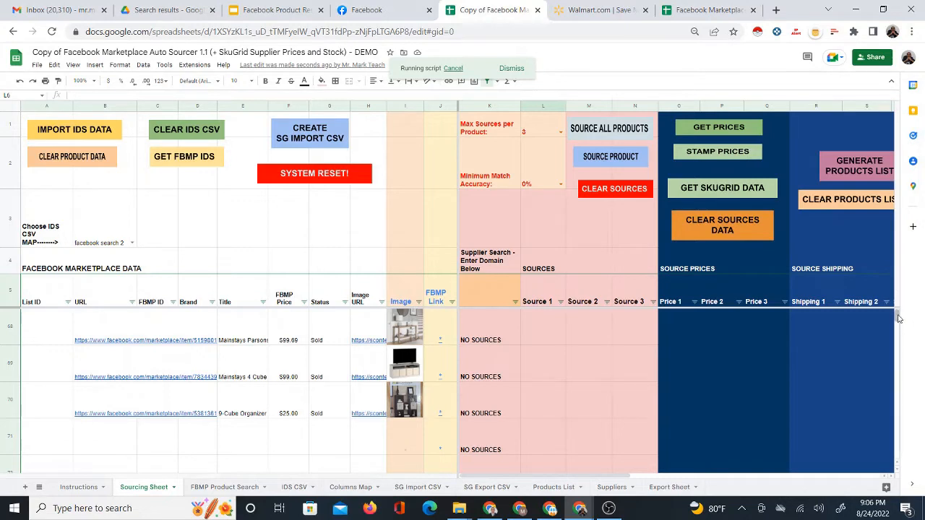
drag(899, 319, 899, 304)
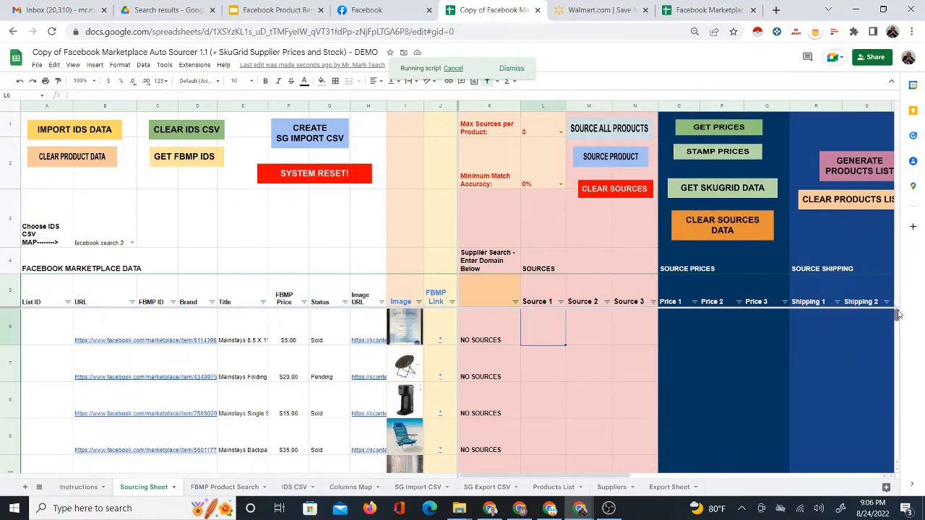
Cancel the running import script and start sourcing all products on the Sourcing Sheet.
click(454, 69)
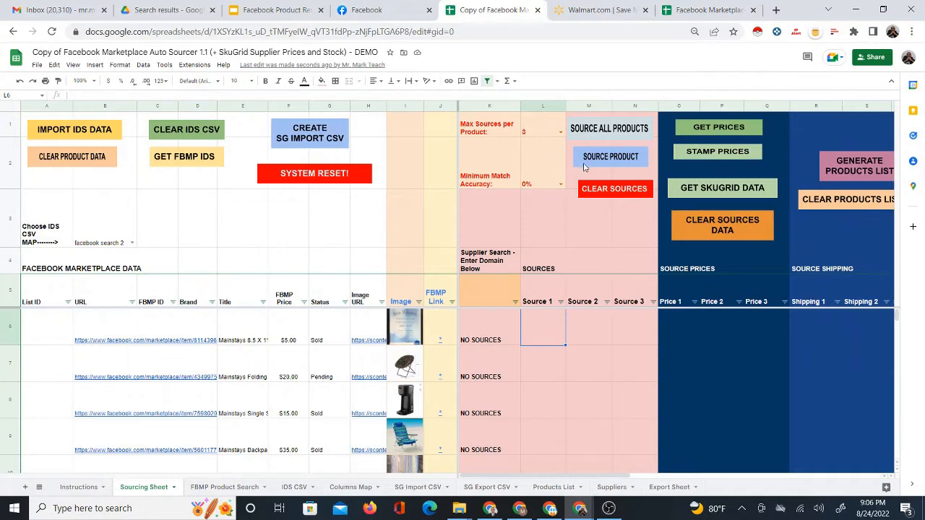
click(595, 130)
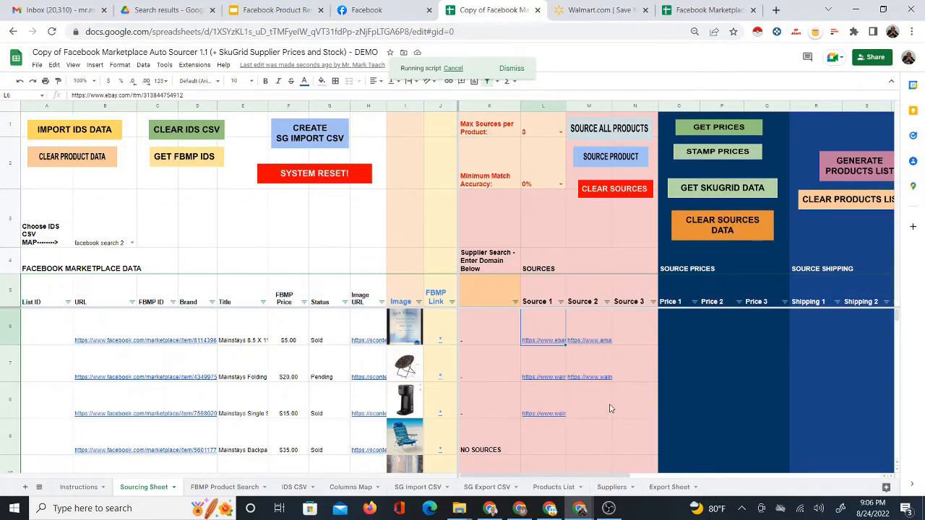
scroll(616, 422, down, 2)
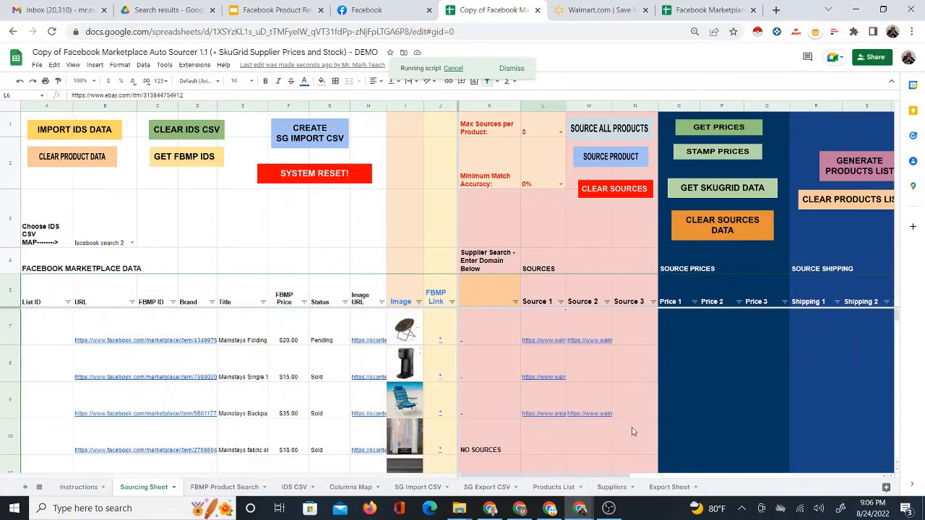
scroll(574, 428, down, 1)
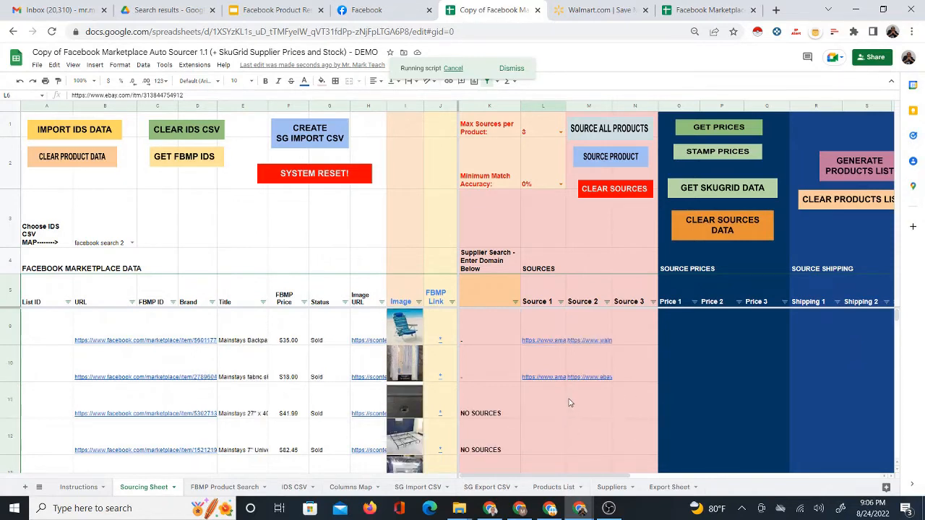
Follow the sourcing progress down the Sourcing Sheet and check the website list on the Suppliers sheet.
scroll(628, 423, down, 1)
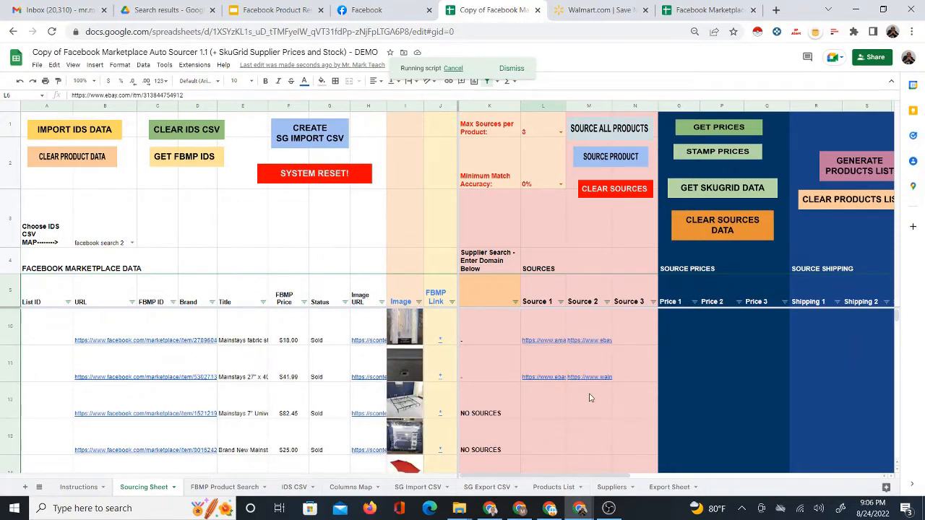
scroll(601, 411, down, 1)
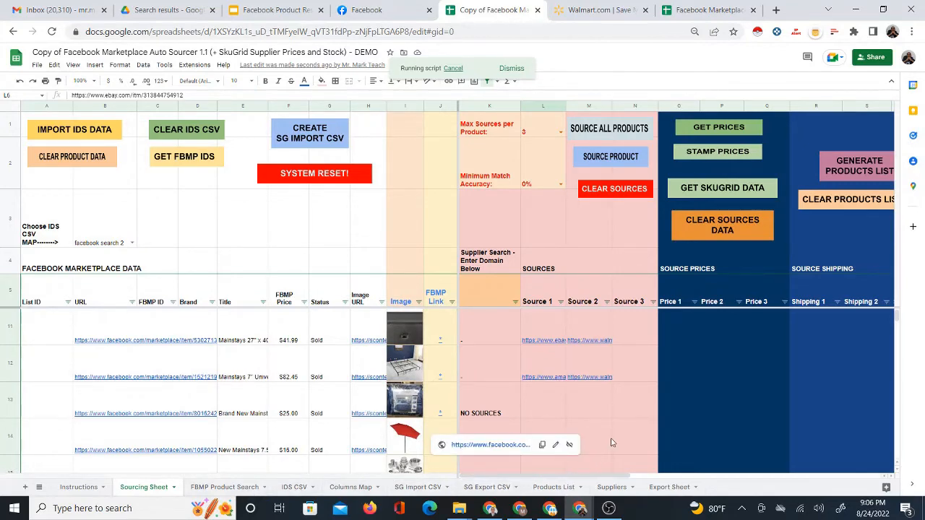
click(607, 488)
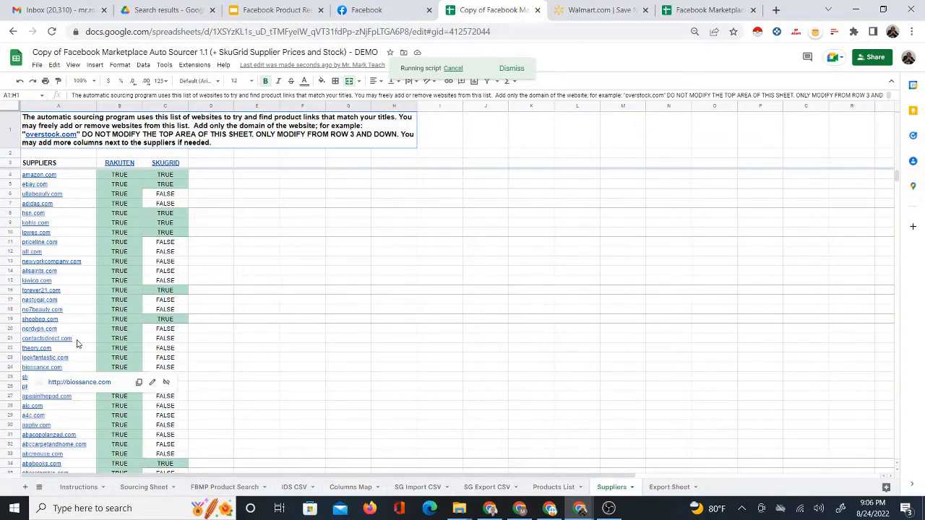
mouse_move(63, 177)
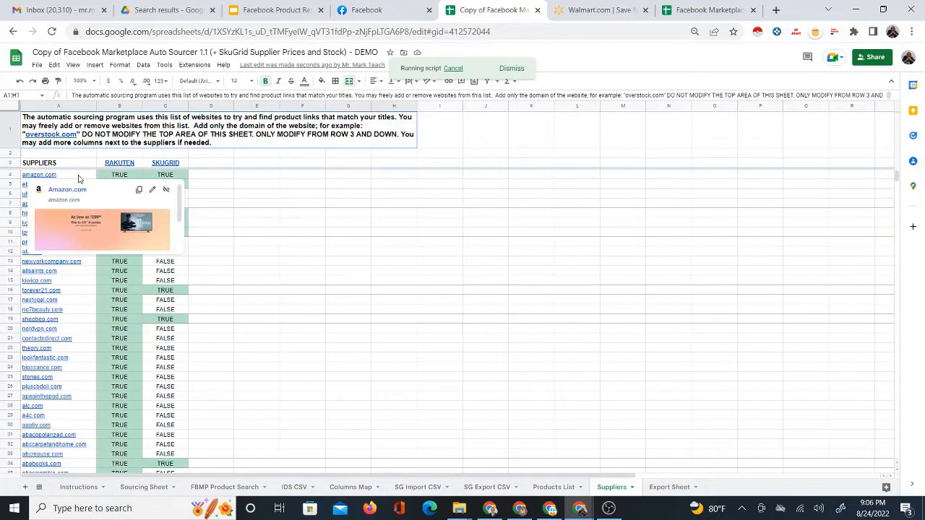
click(220, 487)
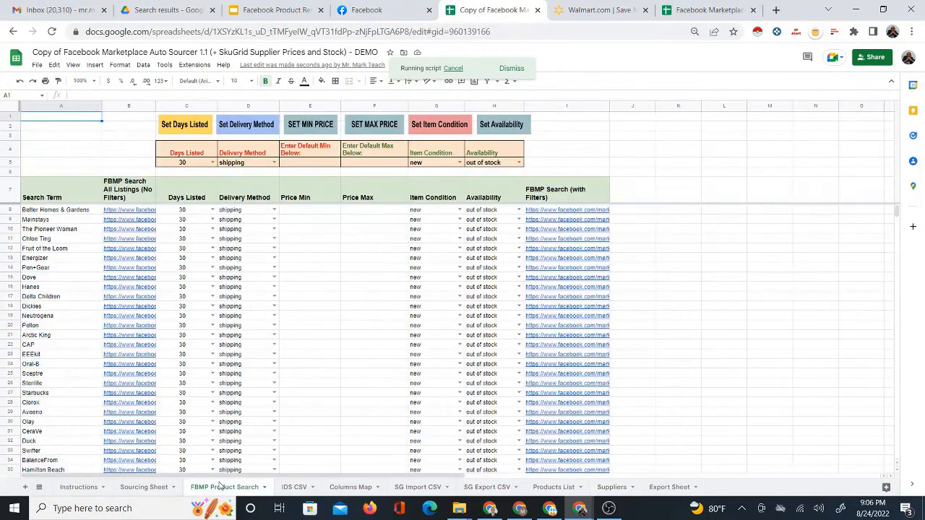
click(161, 488)
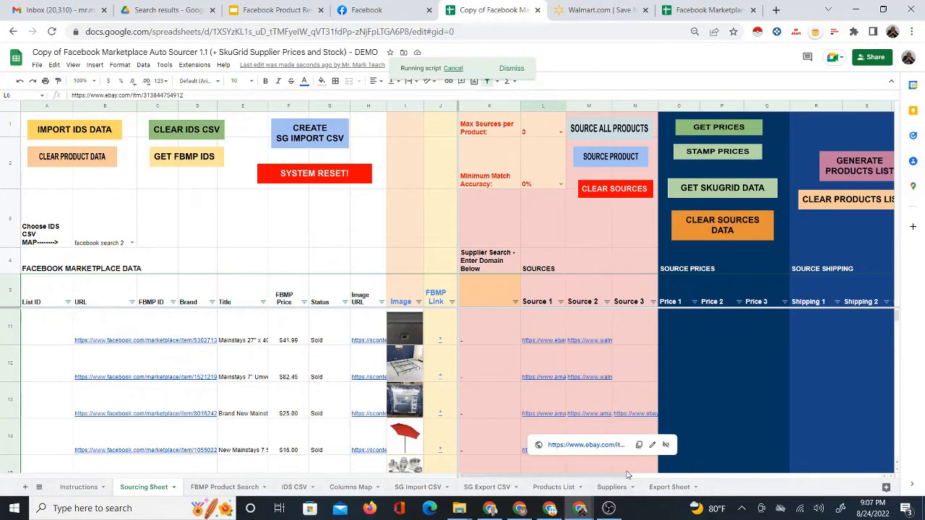
Examine the first supplier domains in A4:A6 of the Suppliers sheet, then preview a Walmart source link on the Sourcing Sheet.
click(613, 489)
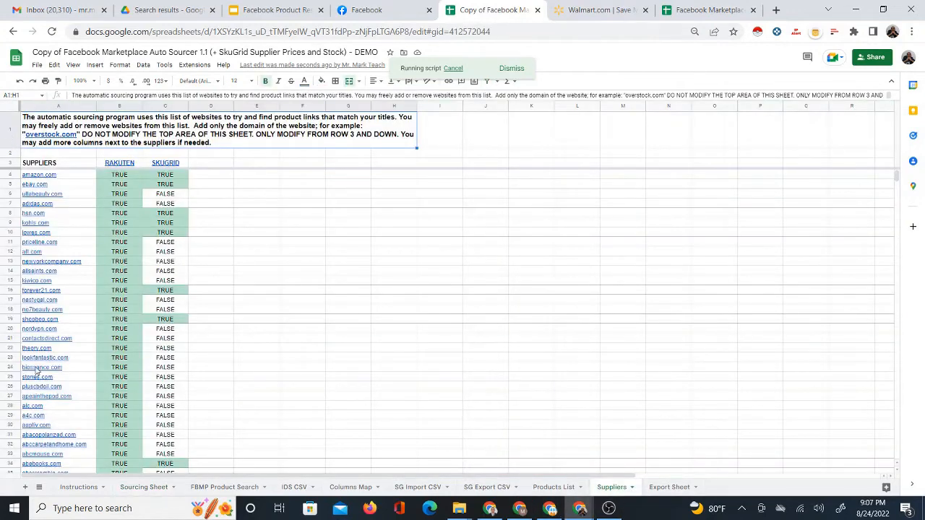
mouse_move(67, 178)
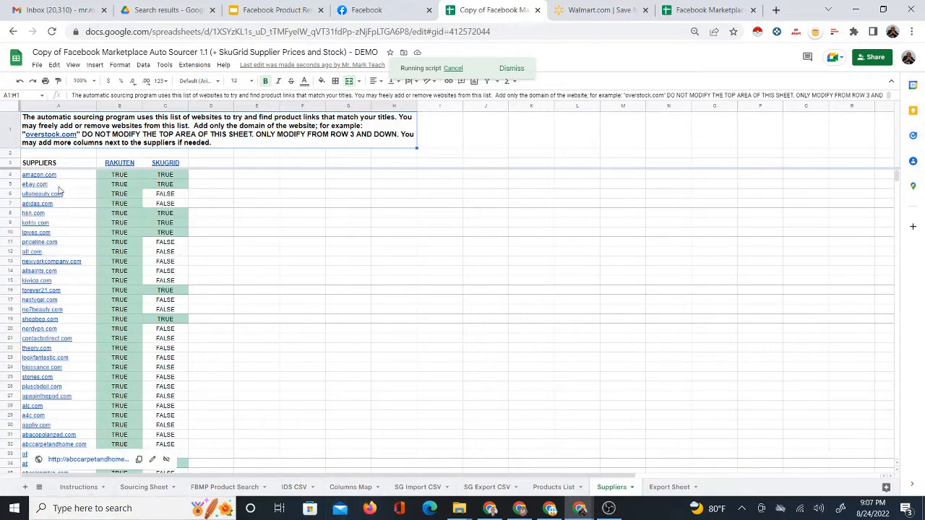
drag(81, 197, 81, 180)
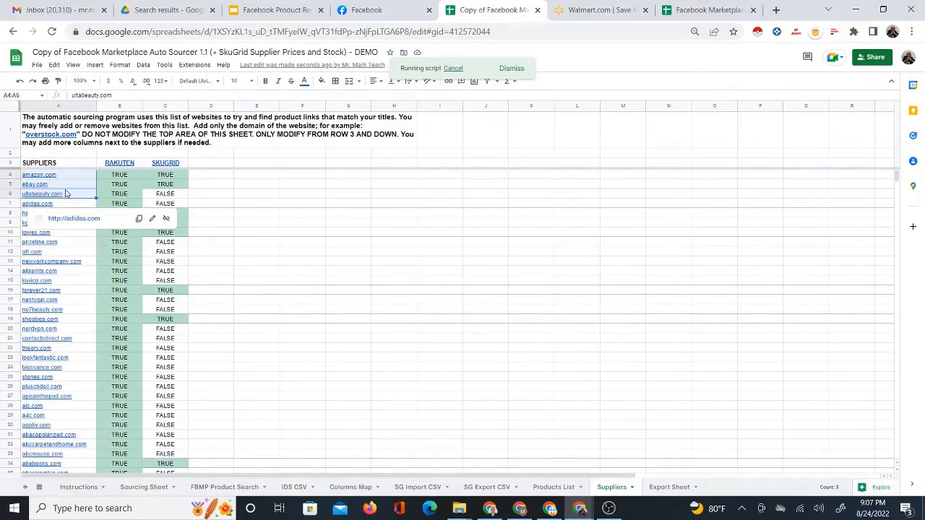
mouse_move(72, 196)
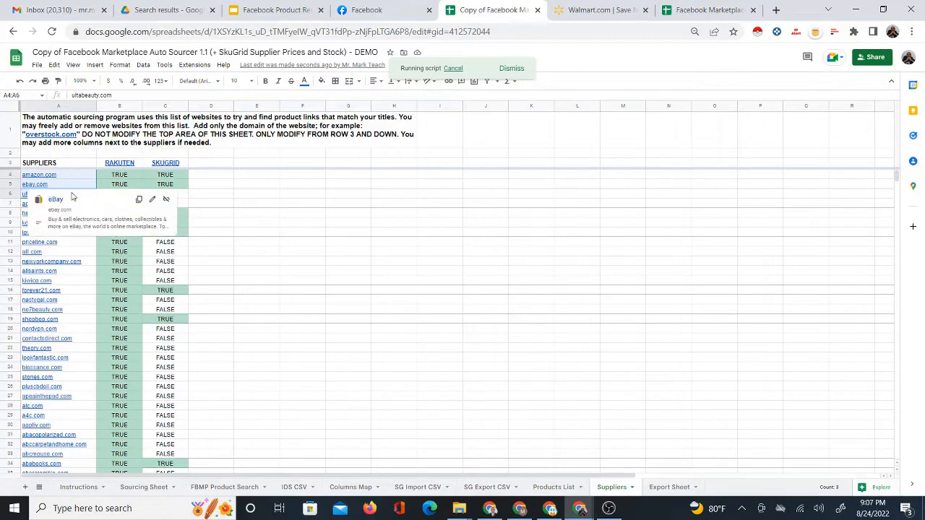
click(144, 488)
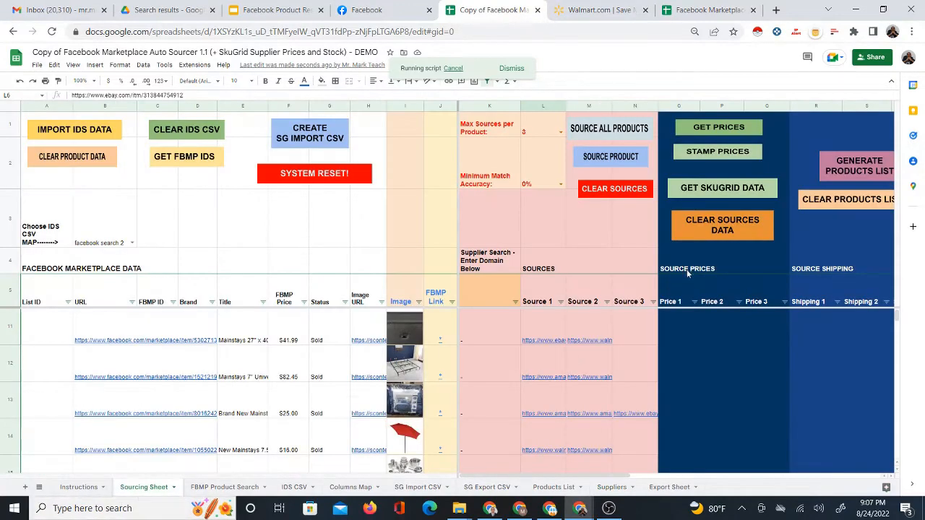
mouse_move(610, 342)
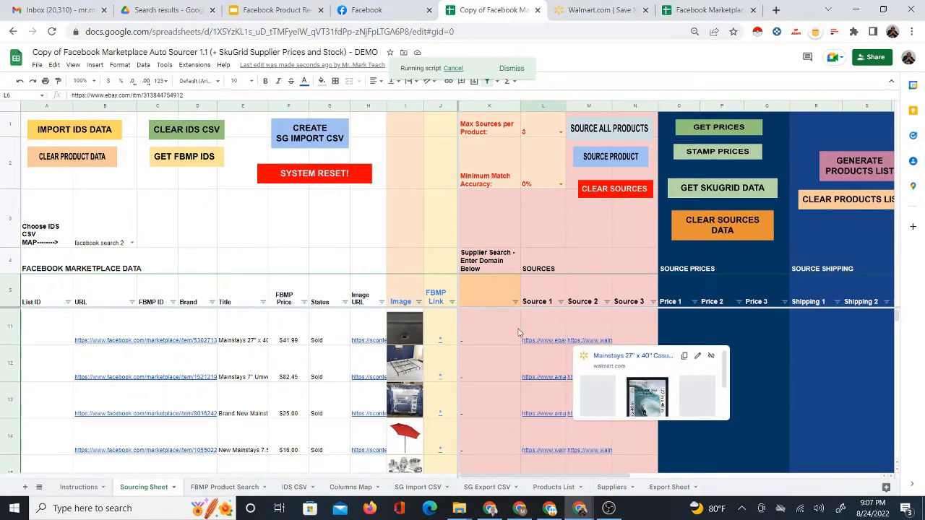
Switch to the AutoSourcer presentation and highlight item 3 on importing product data, then item 4 on auto sourcing titles.
click(269, 9)
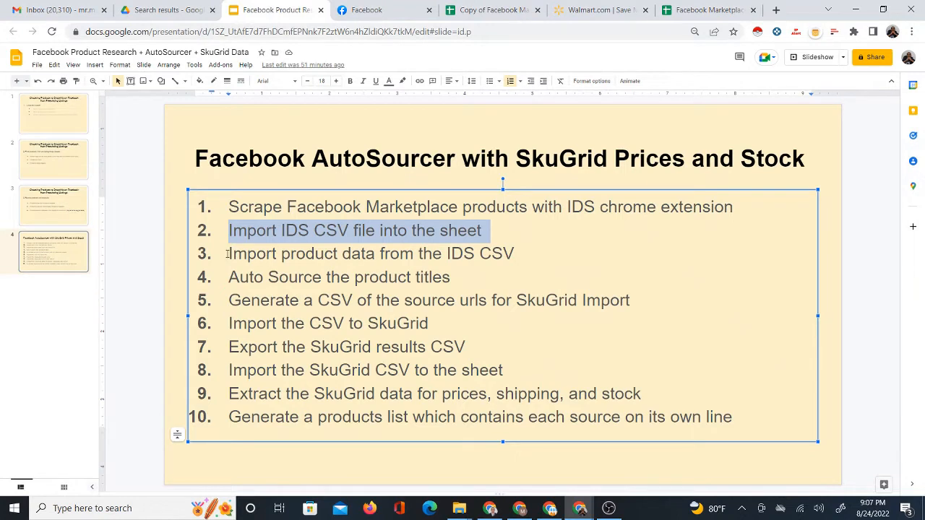
drag(227, 254, 536, 255)
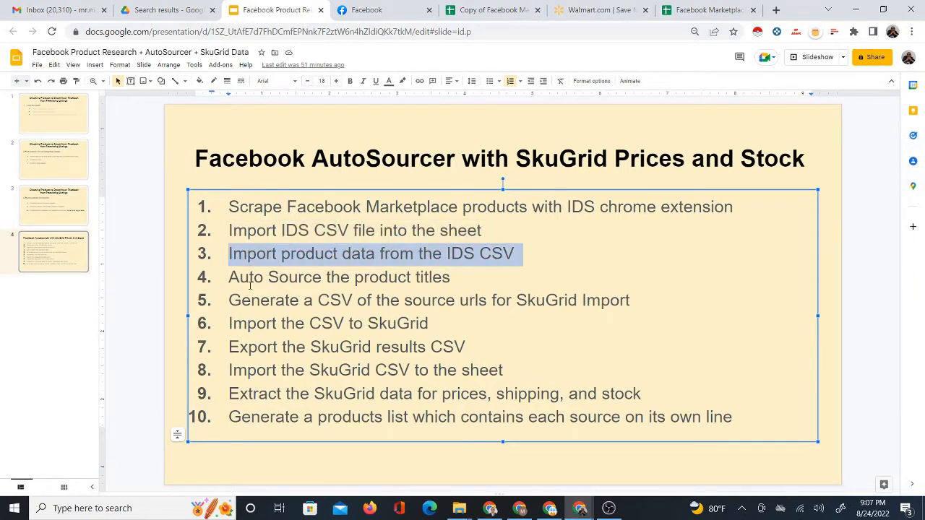
drag(228, 278, 465, 278)
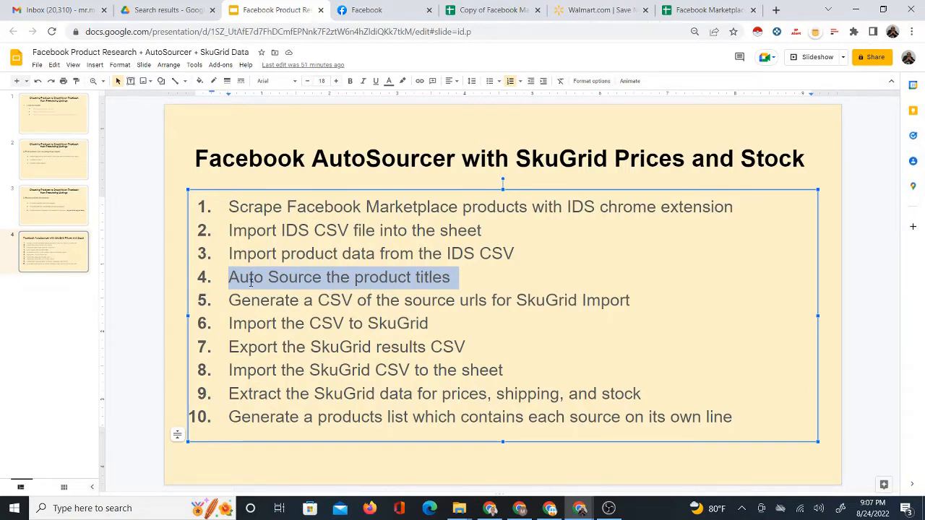
Return to the Sourcing Sheet and review the source columns down to the rows still being sourced and back to row 6.
click(362, 8)
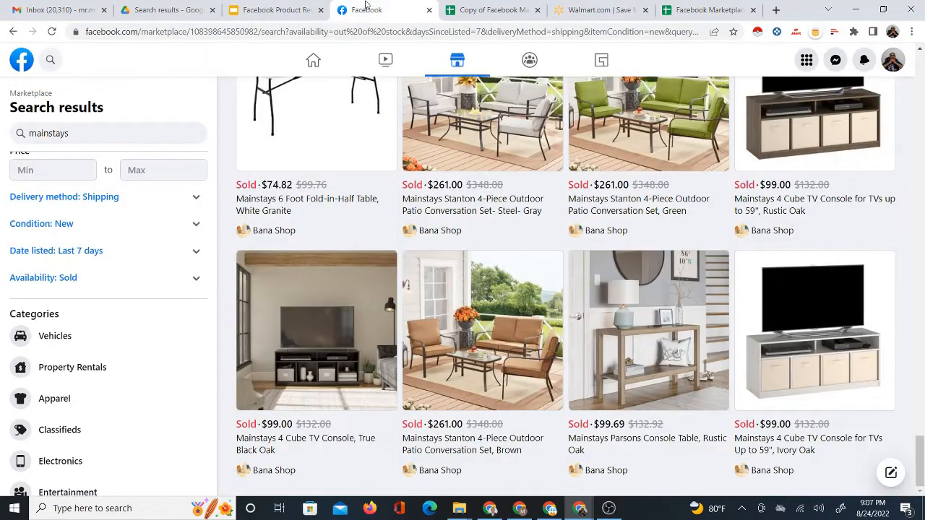
click(449, 7)
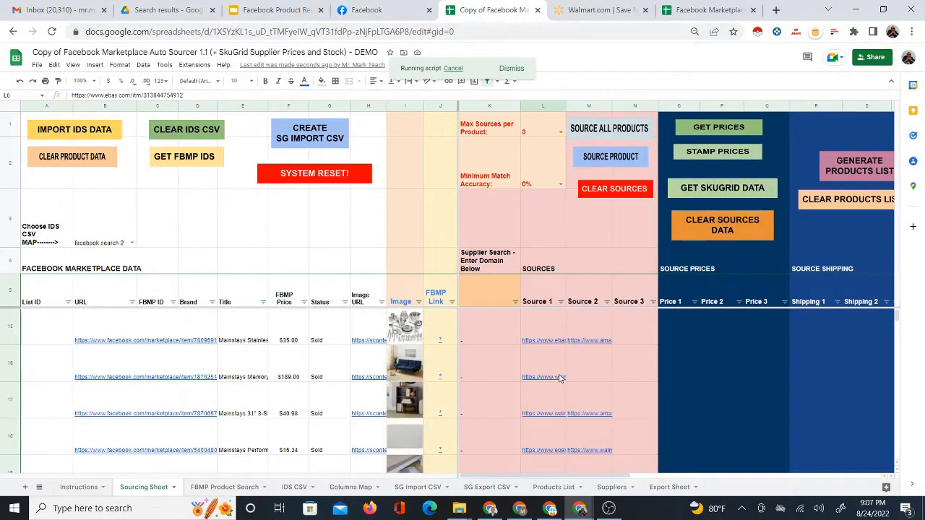
scroll(561, 377, down, 6)
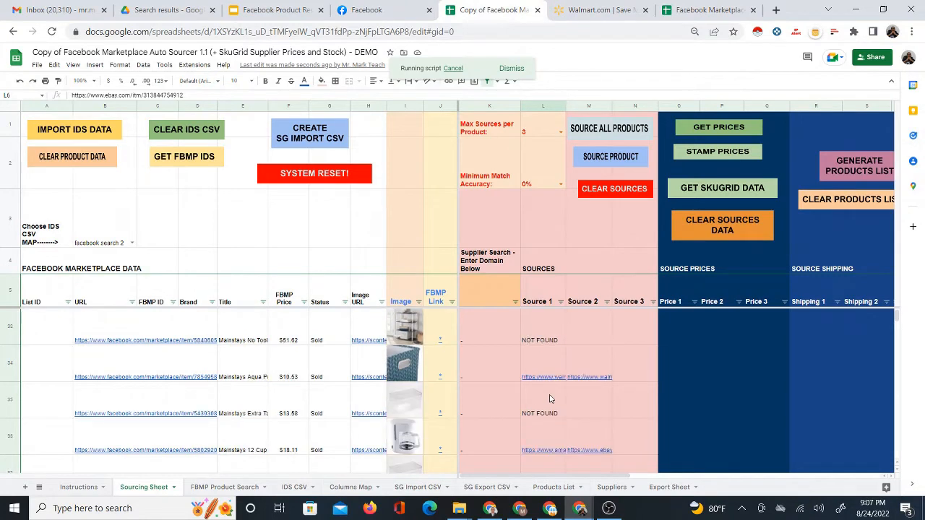
scroll(549, 399, down, 4)
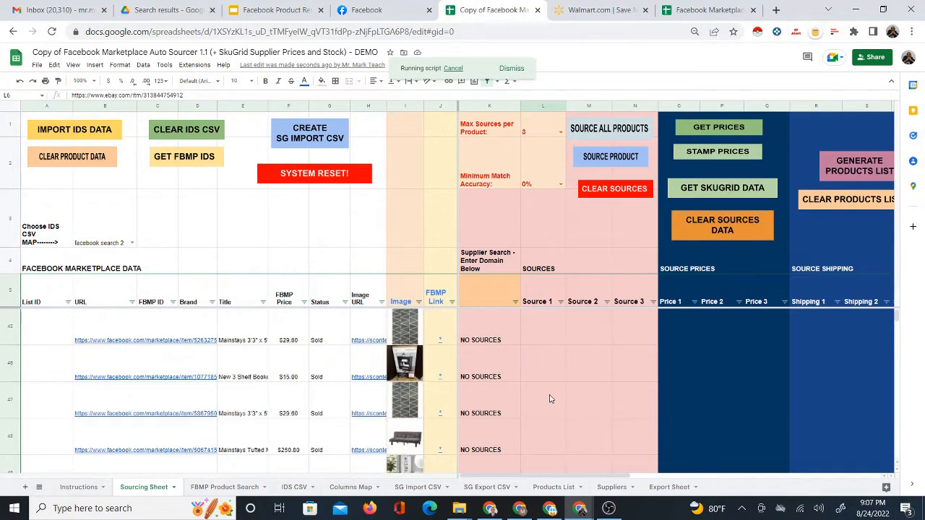
scroll(528, 345, up, 1)
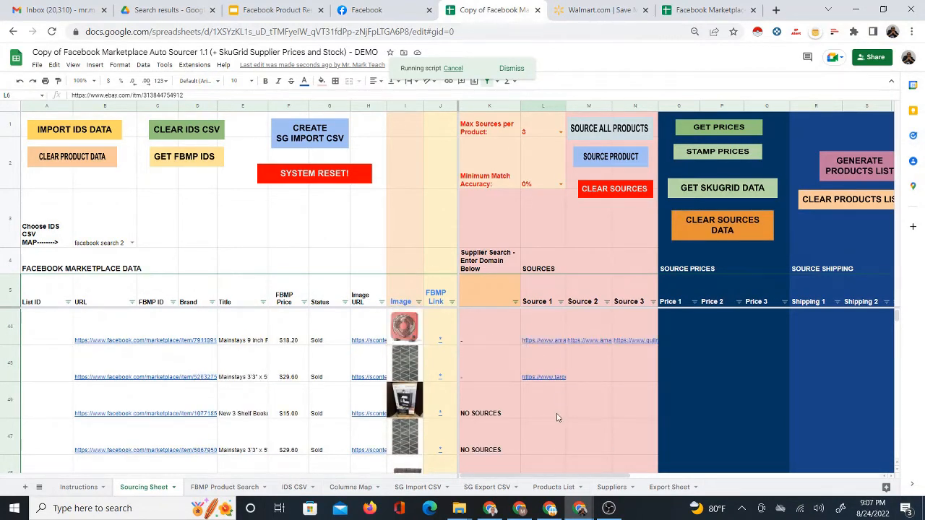
scroll(552, 396, down, 1)
scroll(553, 345, up, 1)
mouse_move(549, 374)
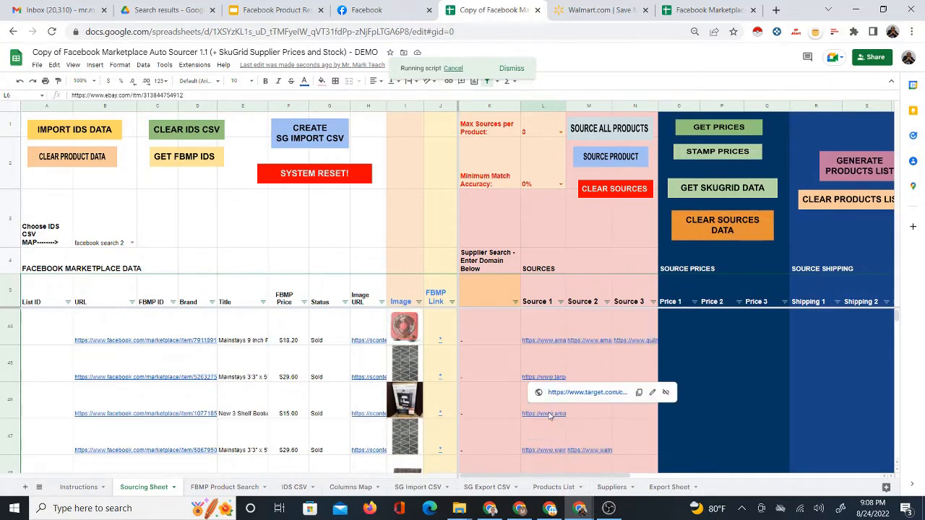
scroll(591, 438, down, 1)
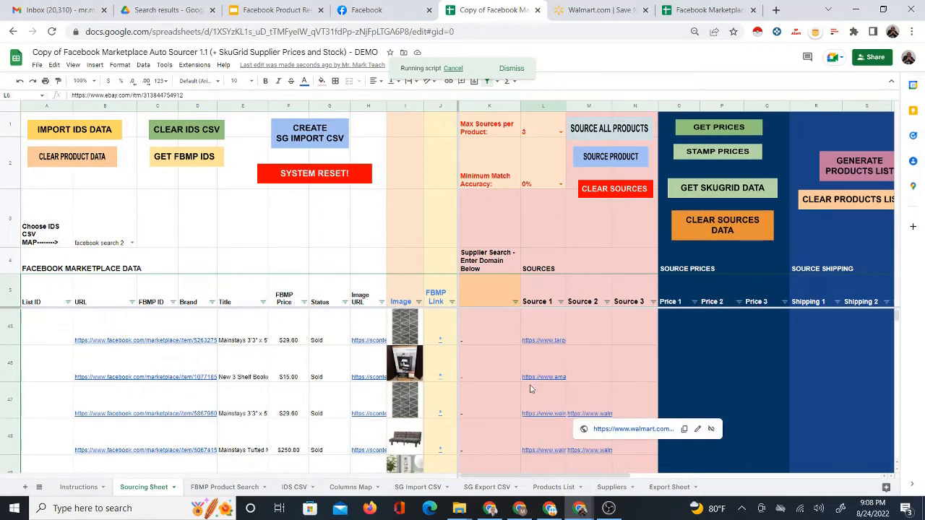
scroll(564, 399, up, 15)
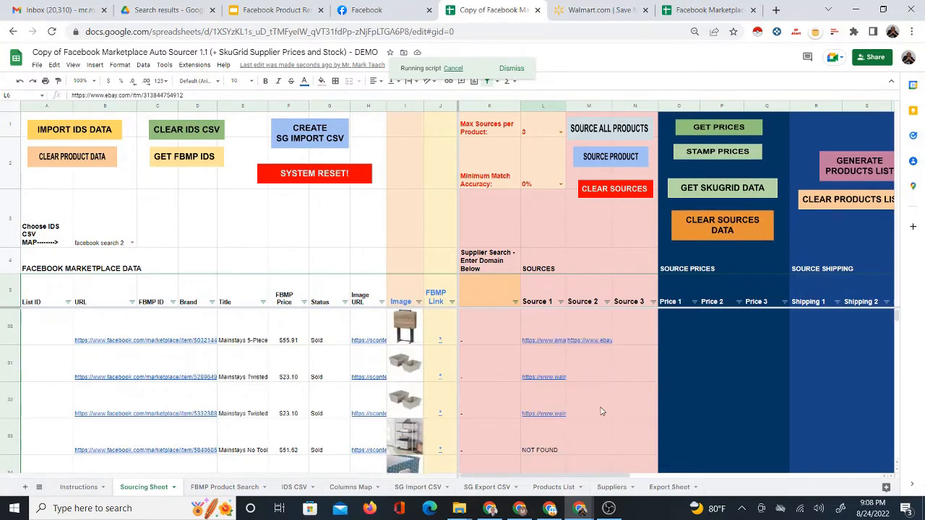
scroll(602, 411, up, 12)
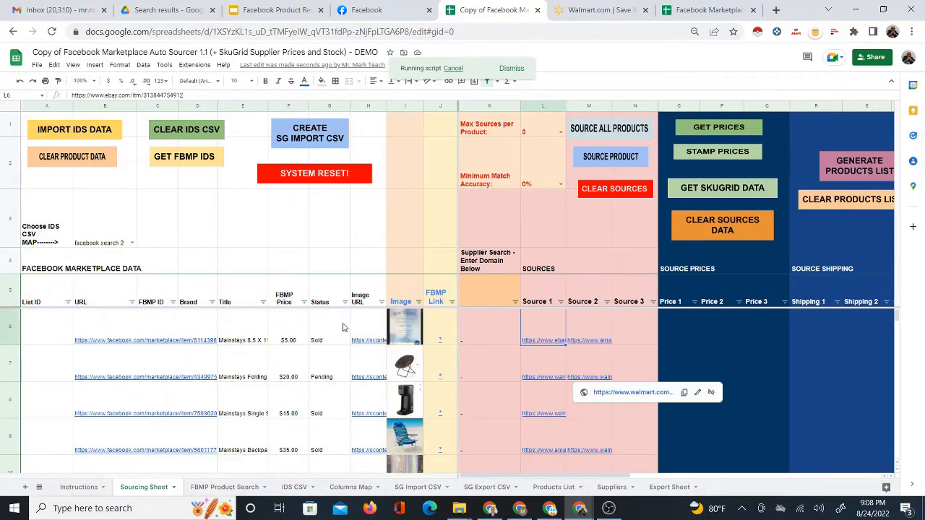
Open the Facebook Marketplace listing linked in row 6 and close the Walmart tab.
click(437, 334)
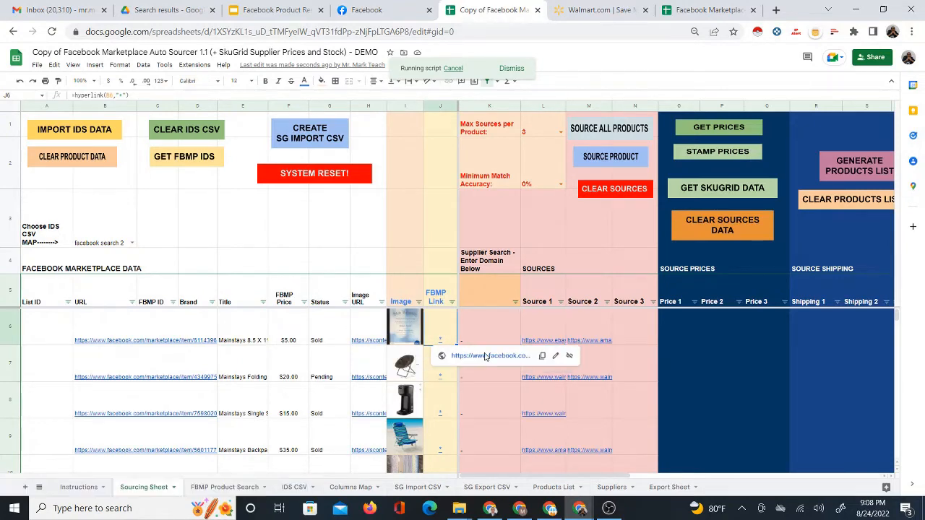
click(485, 356)
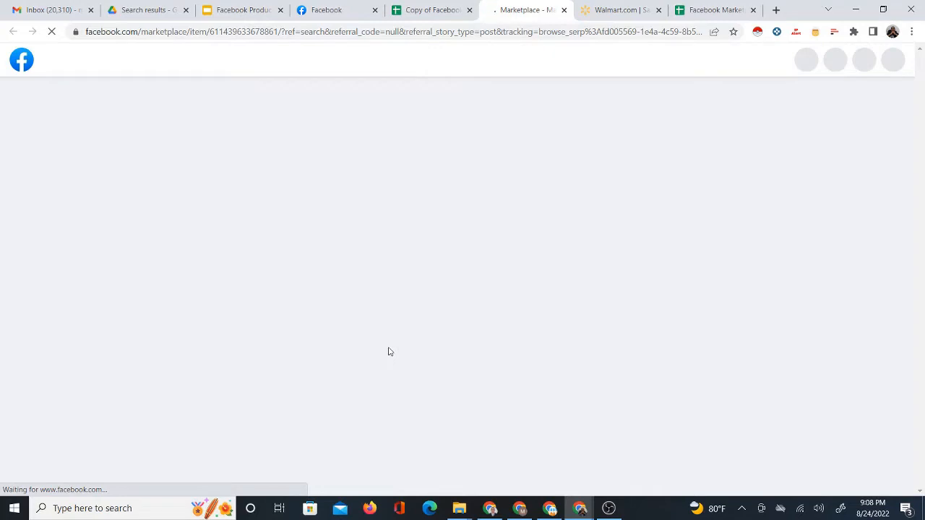
click(658, 10)
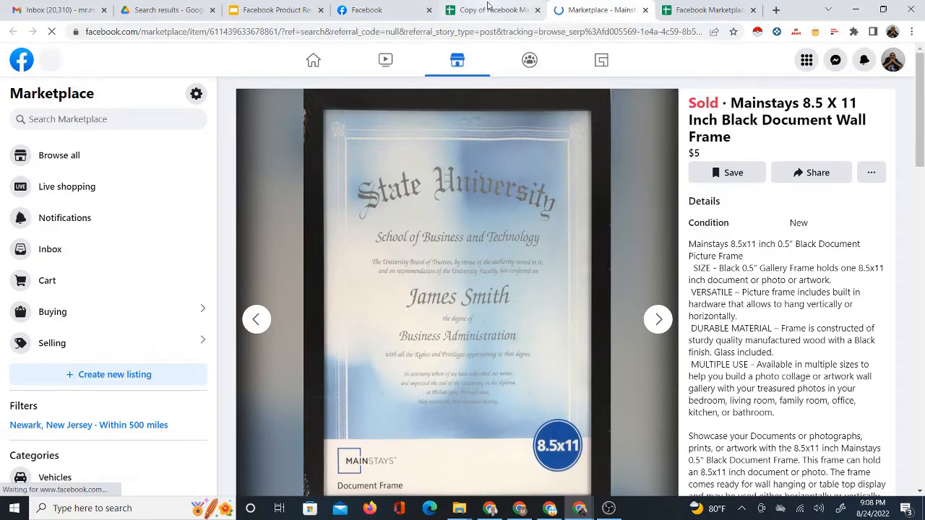
Open the eBay link under Source 1 in row 6 and compare it with the Facebook Marketplace listing.
click(488, 10)
click(523, 340)
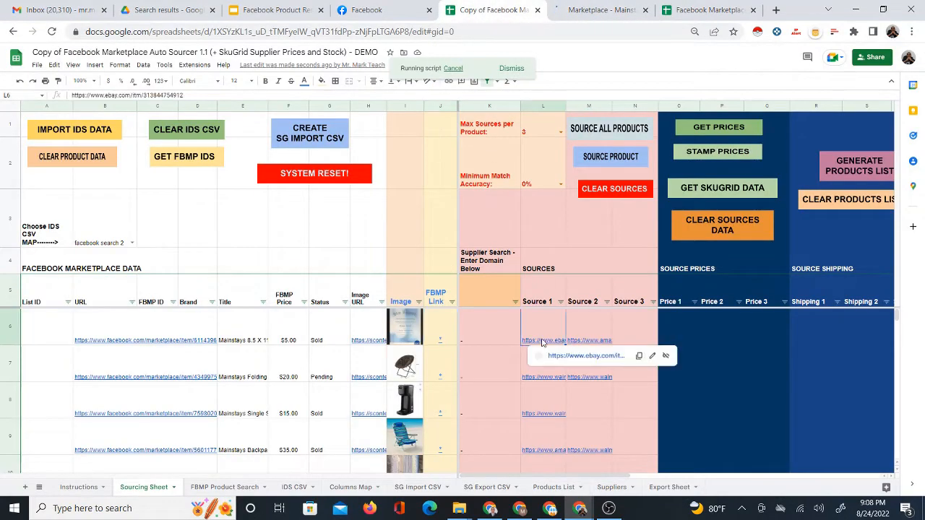
click(567, 359)
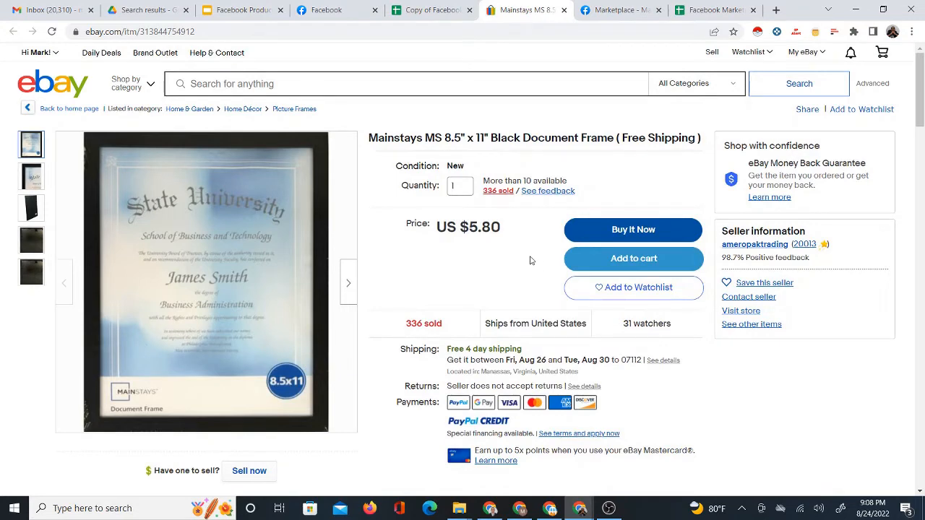
click(605, 13)
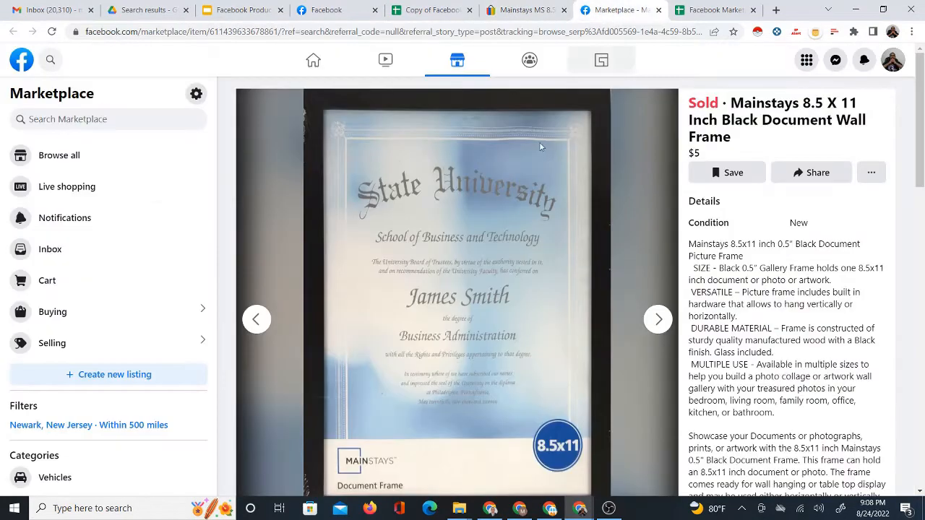
click(534, 13)
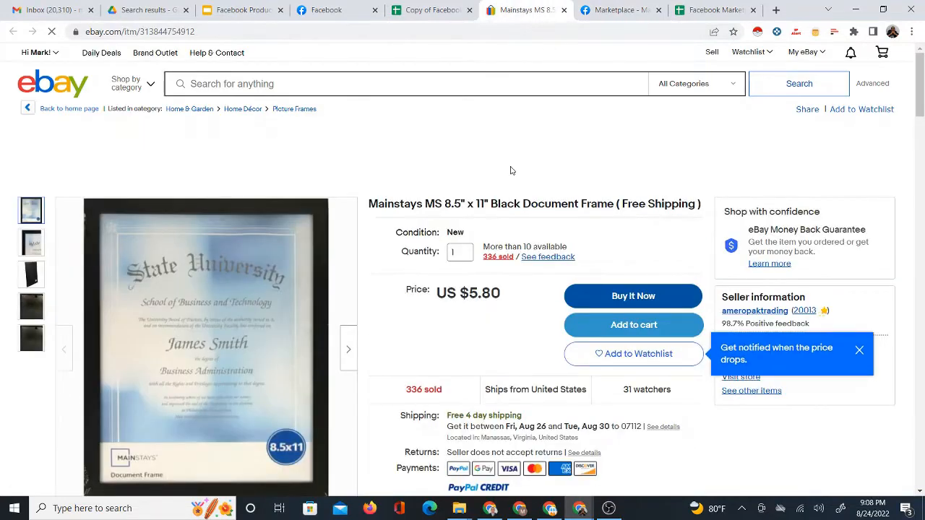
click(591, 13)
click(531, 10)
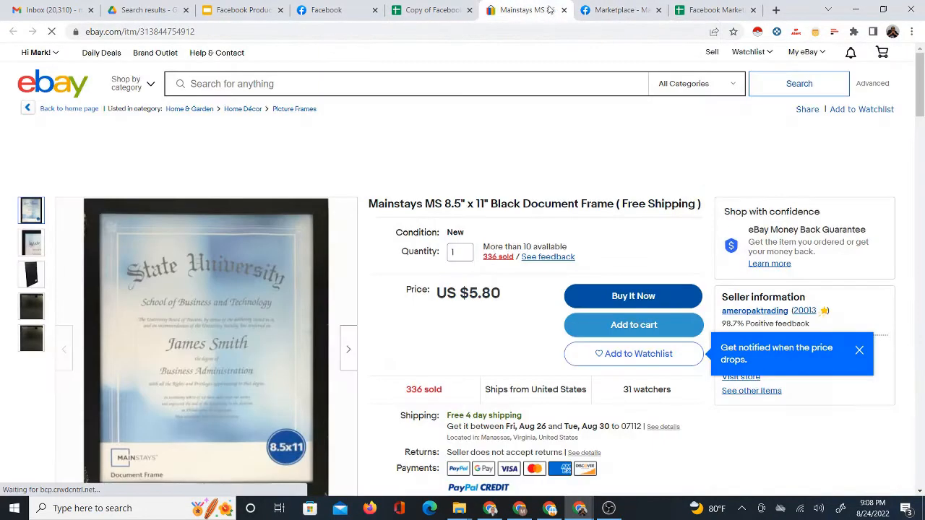
Open the Amazon link under Source 2 in row 6 of the Sourcing Sheet, then close its page.
click(434, 11)
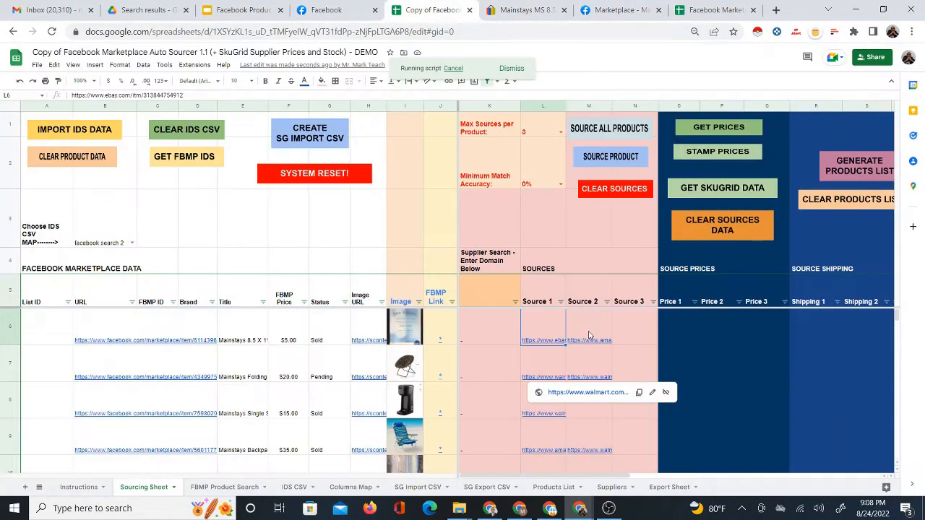
click(590, 336)
click(606, 357)
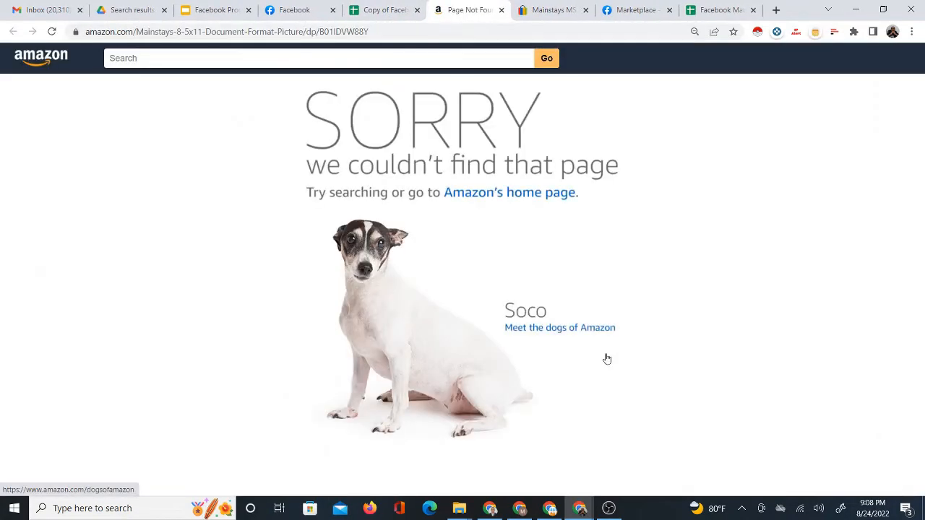
click(499, 10)
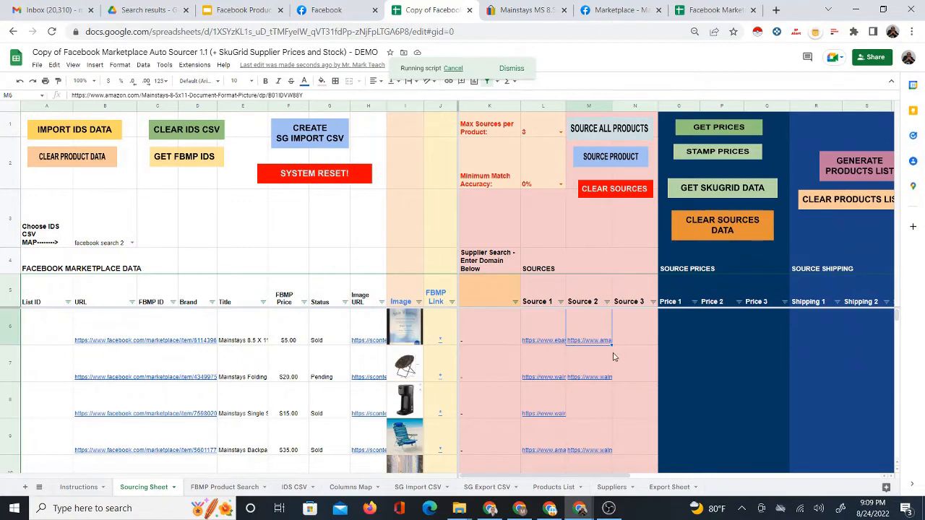
Open the Walmart link under Source 1 in row 7 of the Sourcing Sheet.
click(541, 372)
click(601, 333)
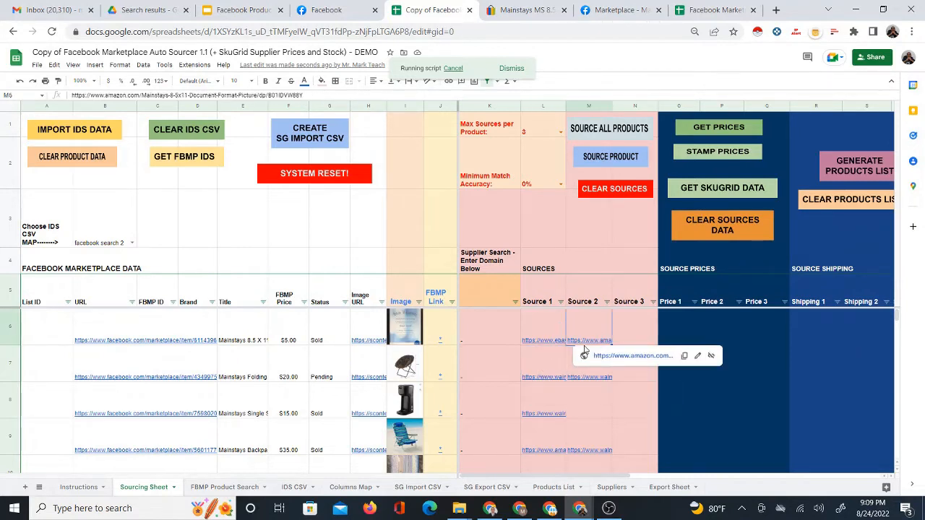
click(523, 366)
click(571, 396)
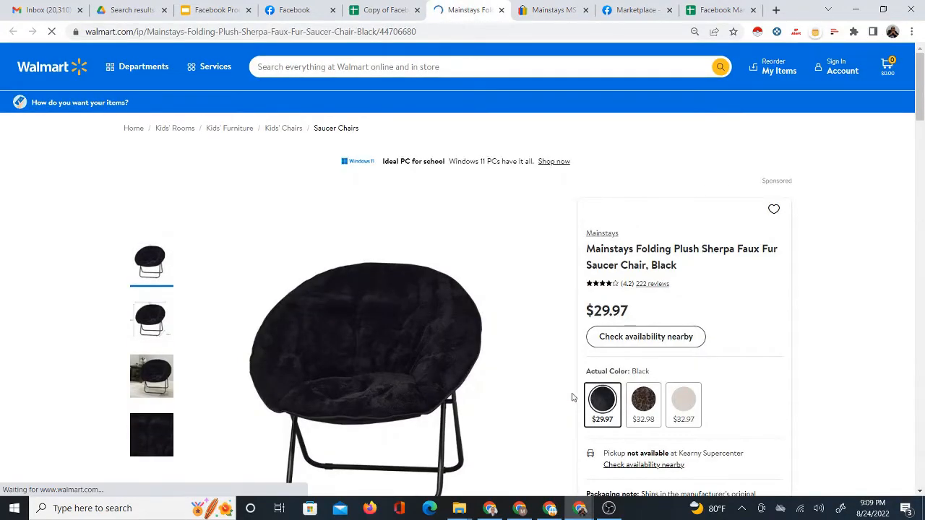
Return to the Sourcing Sheet and open the Facebook Marketplace listing linked in row 7 for the folding saucer chair.
click(382, 10)
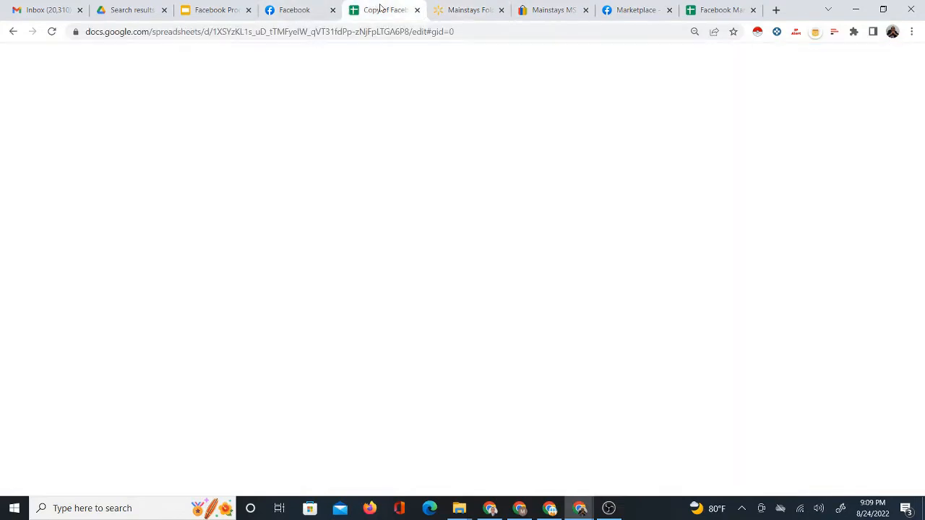
click(440, 373)
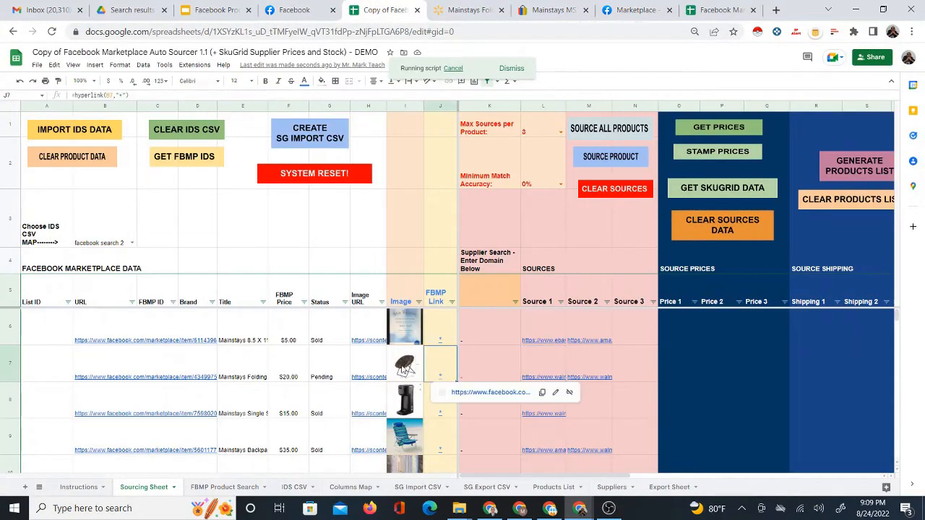
click(547, 374)
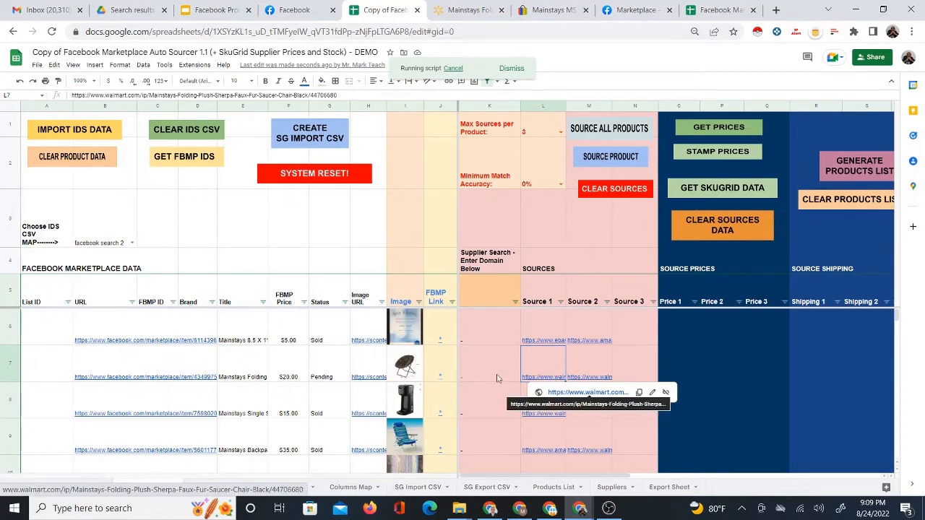
click(442, 375)
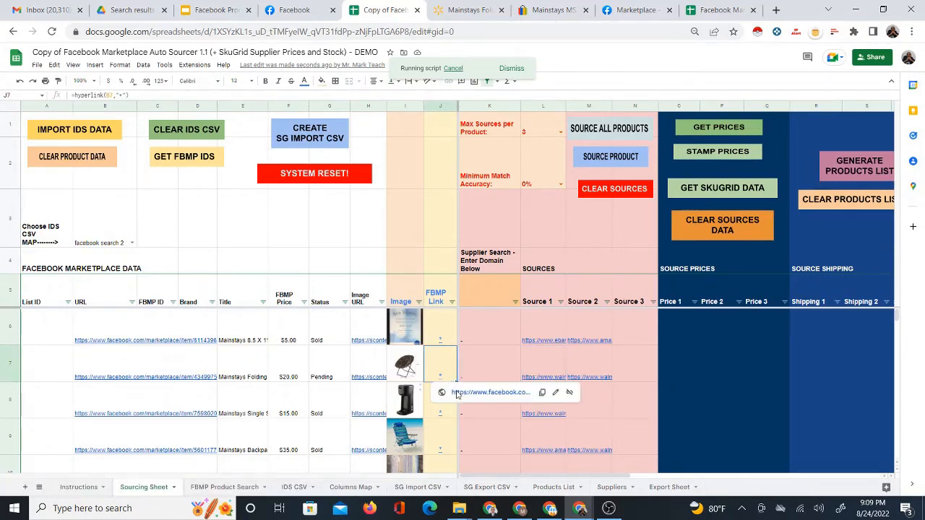
click(456, 395)
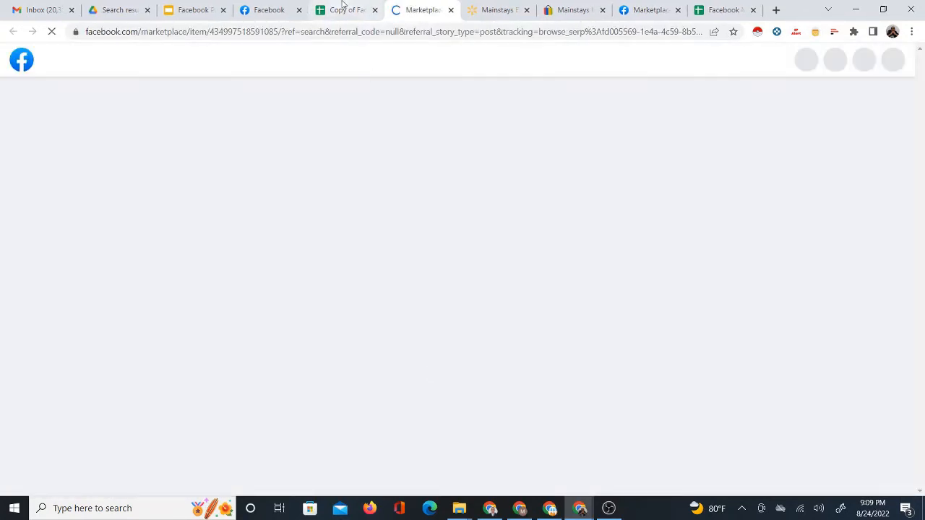
click(340, 10)
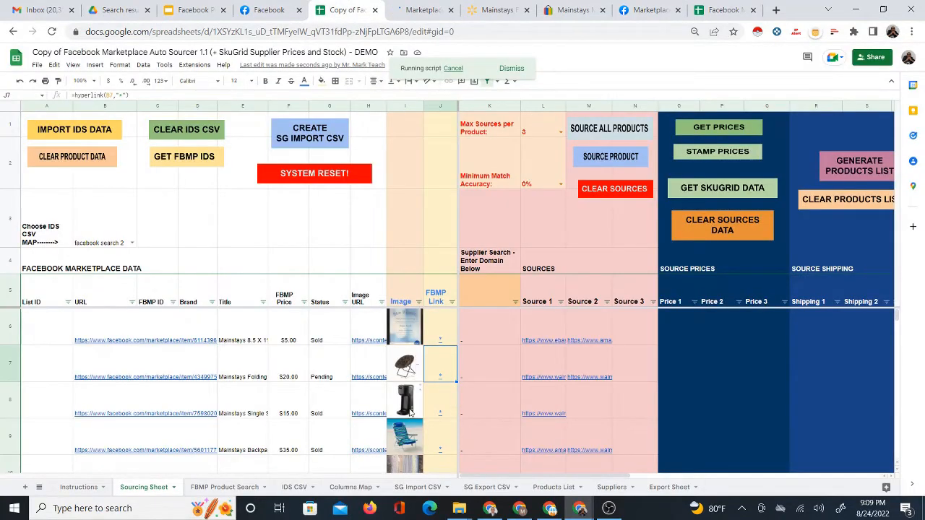
key(ctrl+Tab)
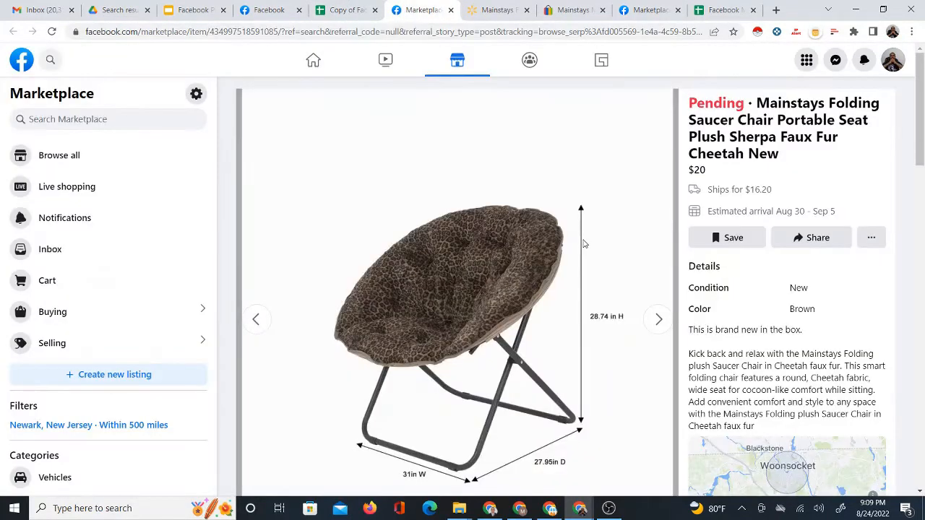
Switch the Walmart chair to the Brown colour and compare its price and seller with the Facebook listing's price and shipping cost.
click(493, 15)
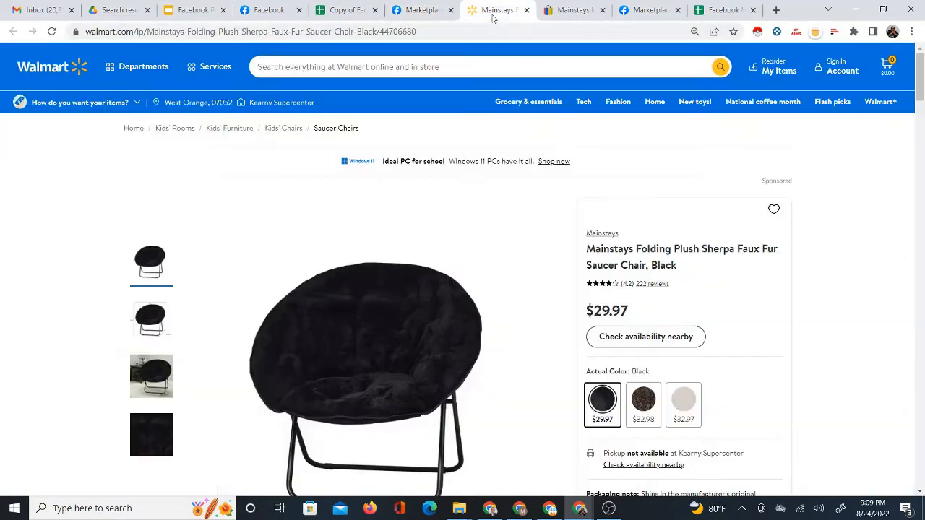
click(654, 400)
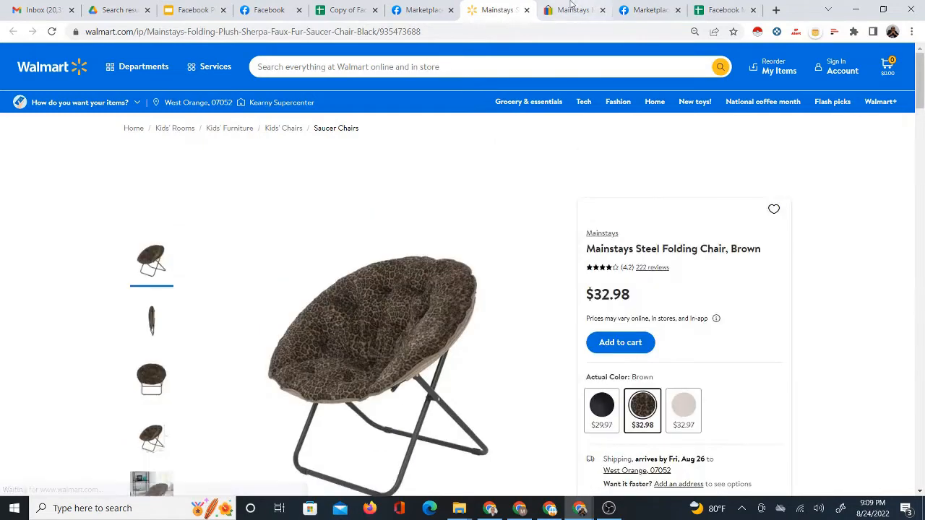
click(421, 13)
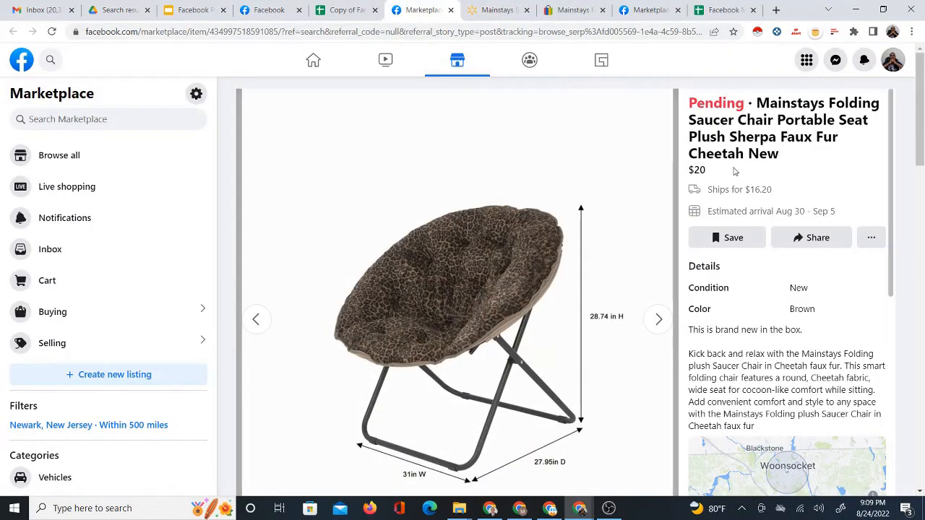
drag(687, 174, 780, 190)
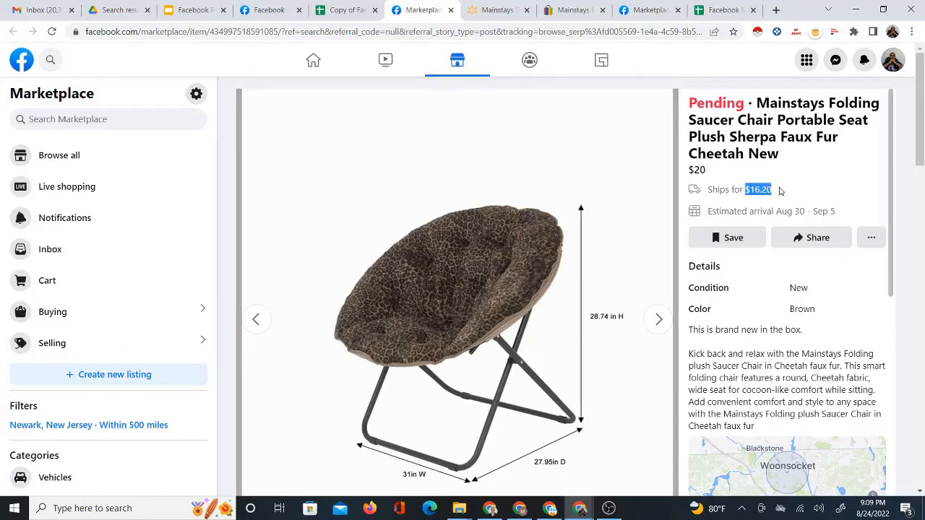
click(492, 10)
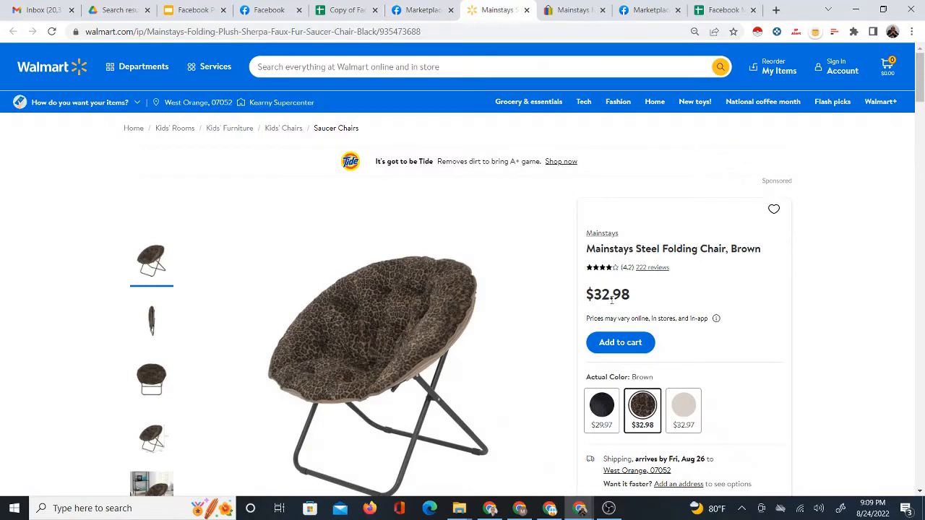
drag(593, 294, 646, 298)
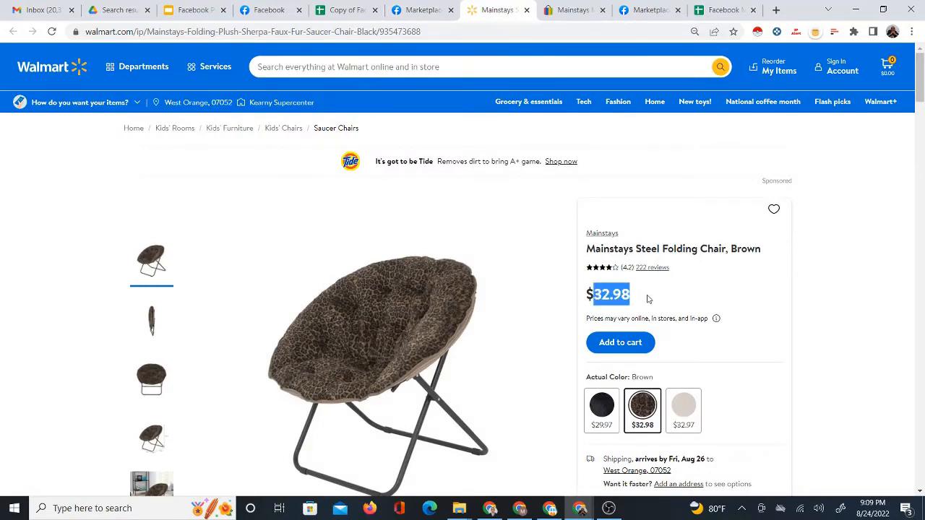
scroll(735, 355, down, 2)
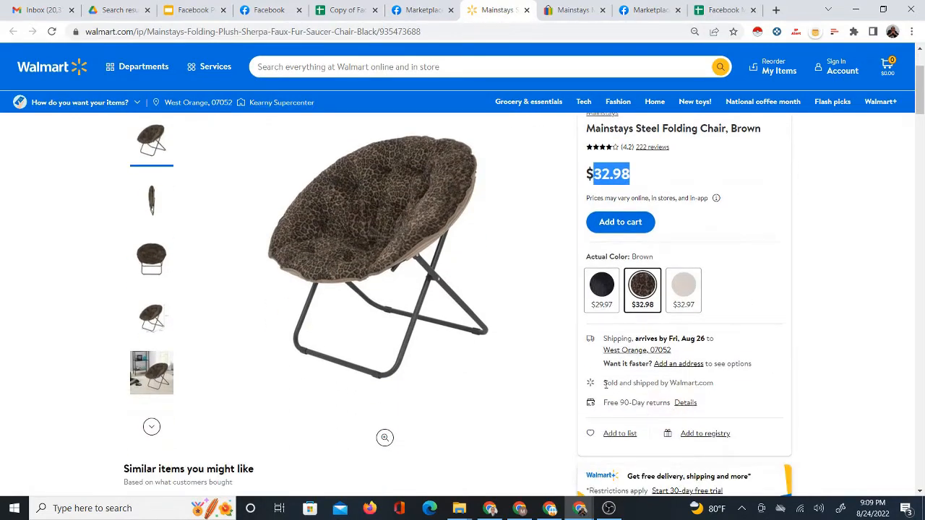
drag(605, 384, 745, 387)
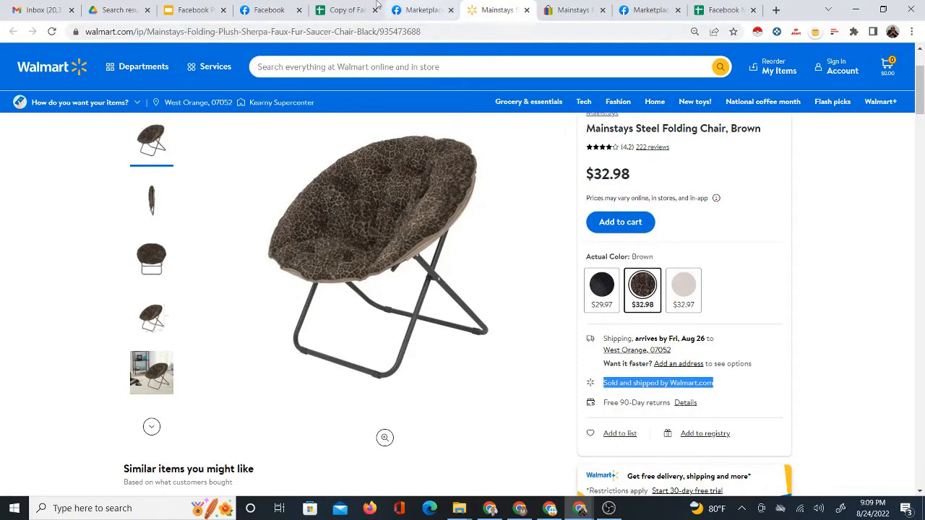
Close the eBay tab of the row 6 document frame and go back to the chair's Facebook Marketplace listing.
click(346, 8)
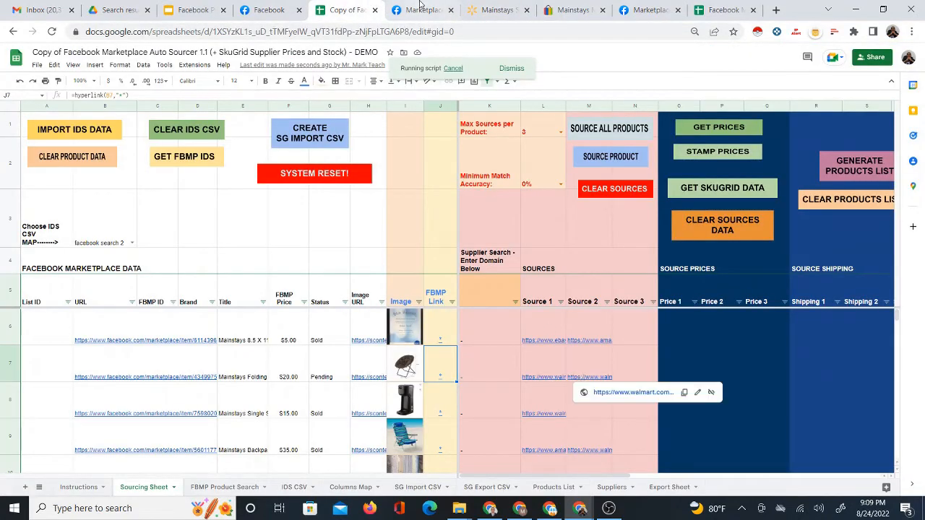
click(423, 9)
click(497, 10)
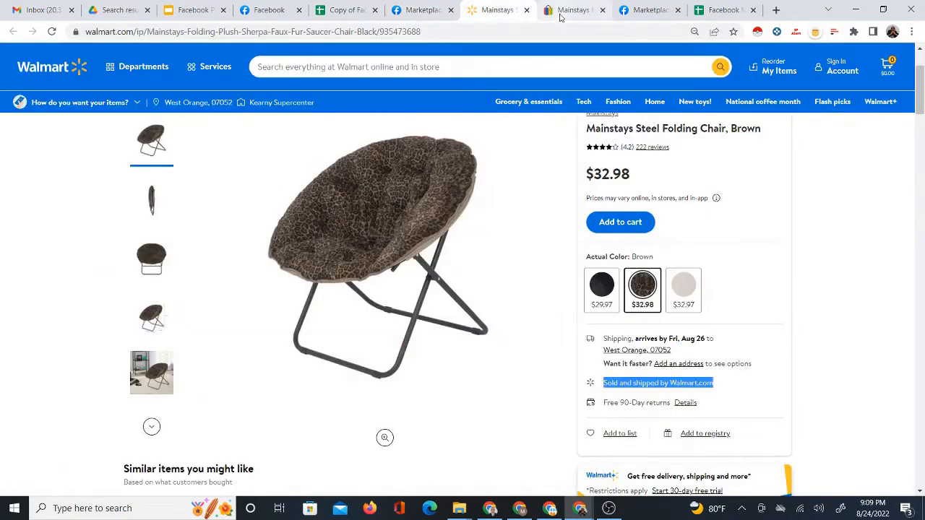
click(571, 10)
click(604, 10)
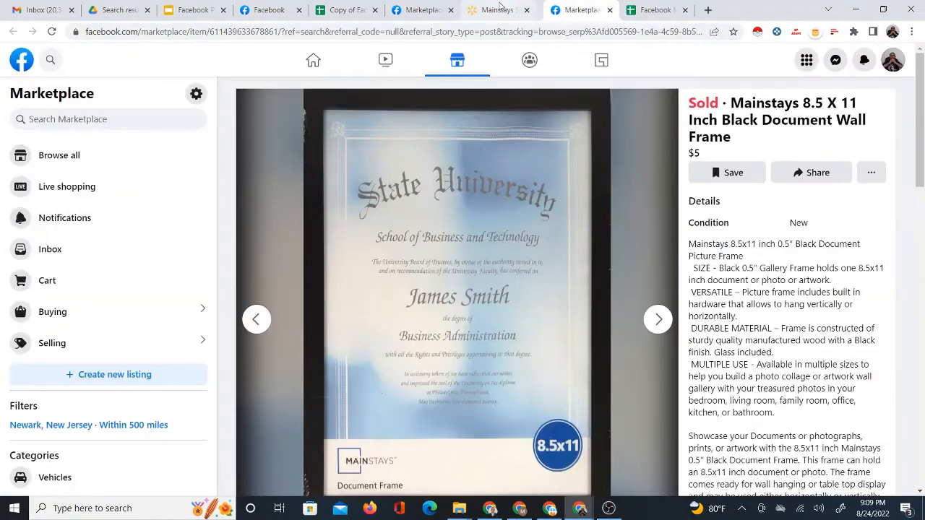
click(422, 11)
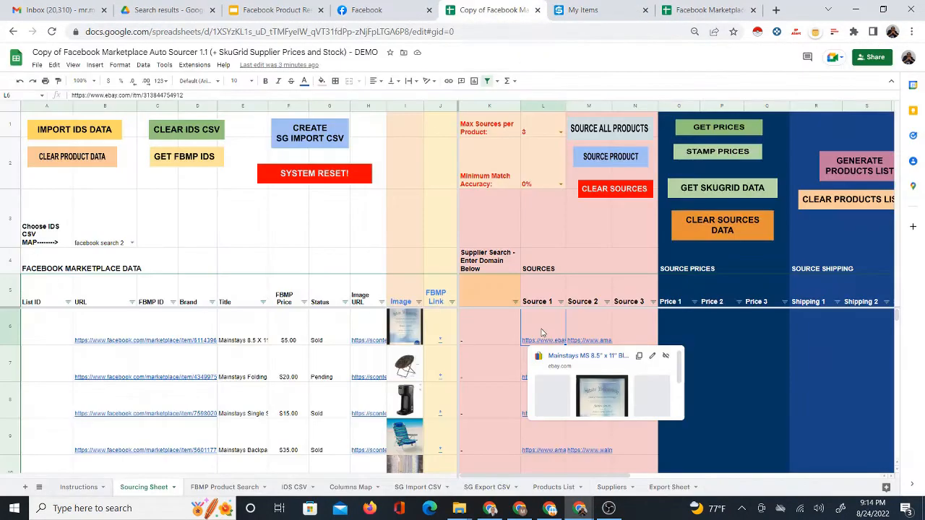
Review the product data and the Source 1 to Source 3 links of the Sourcing Sheet from row 6 down to row 17.
drag(93, 331, 367, 449)
drag(543, 319, 605, 437)
scroll(605, 413, down, 1)
scroll(606, 414, down, 1)
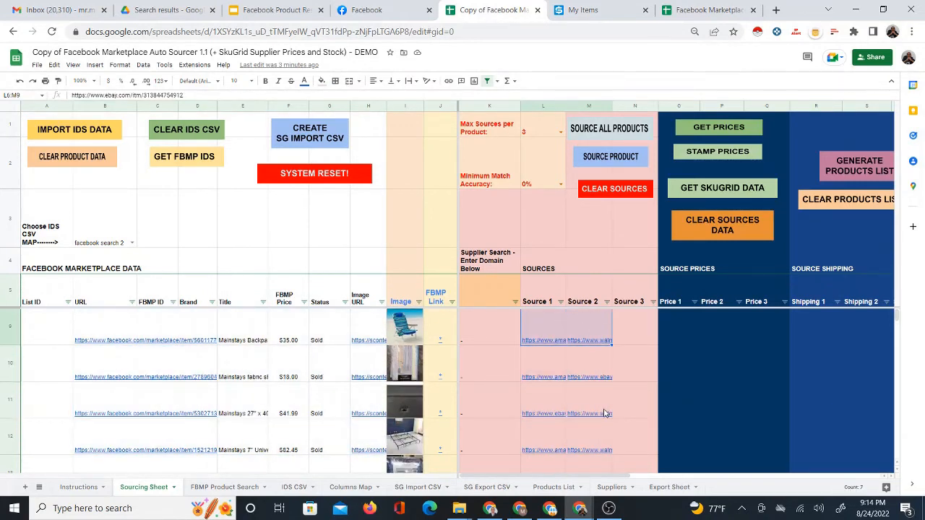
scroll(550, 375, down, 1)
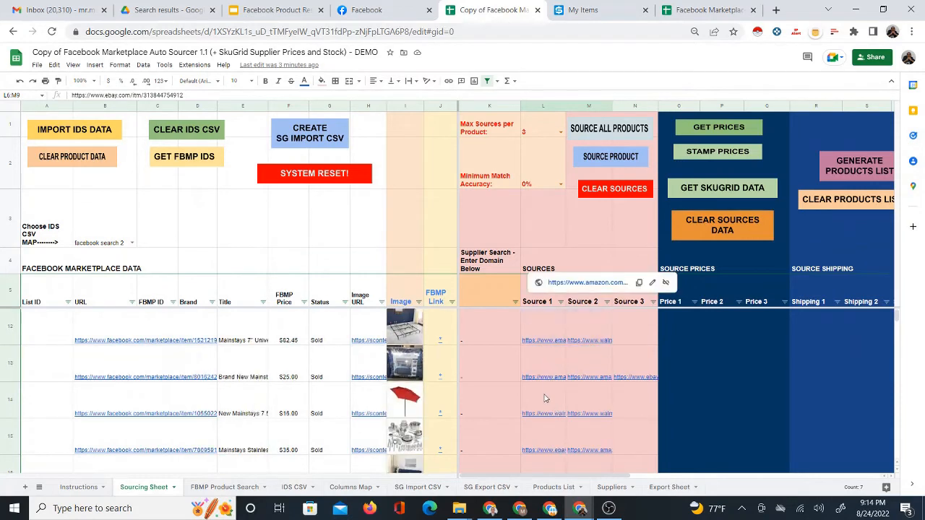
scroll(582, 421, down, 1)
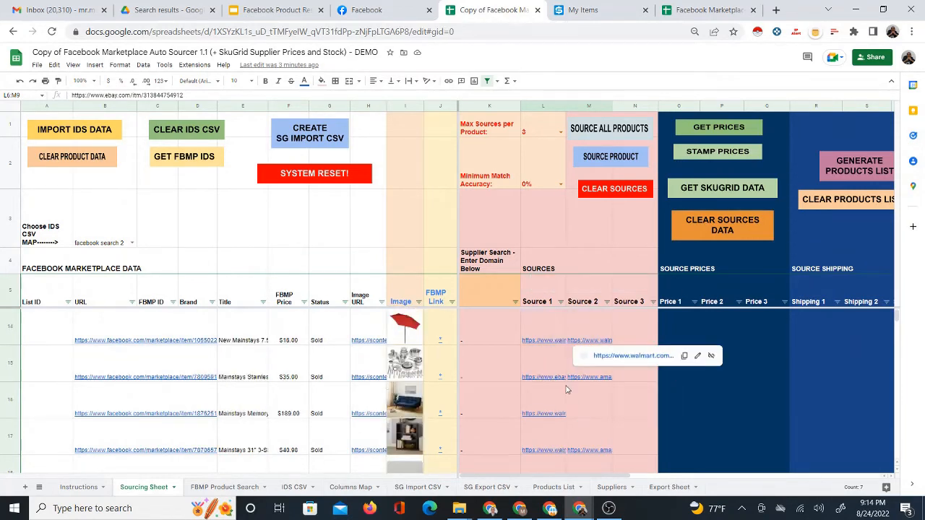
mouse_move(585, 373)
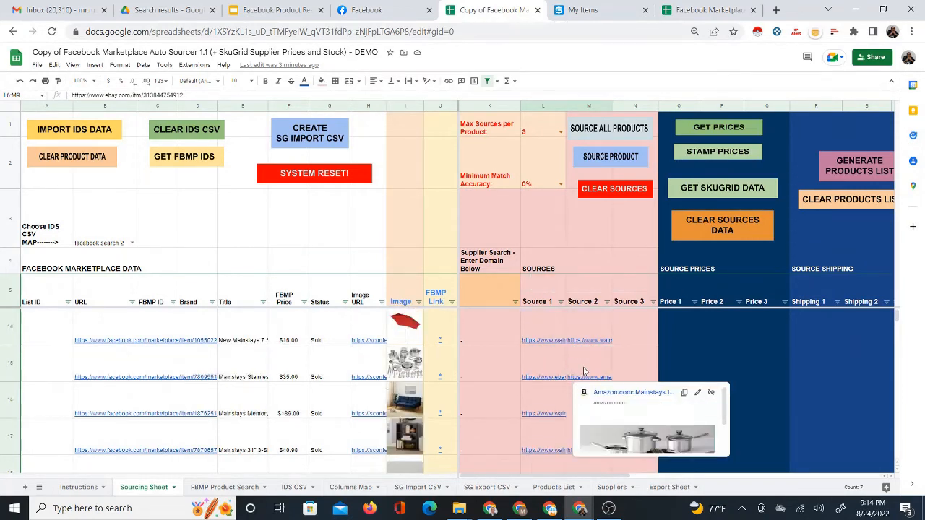
scroll(560, 364, up, 4)
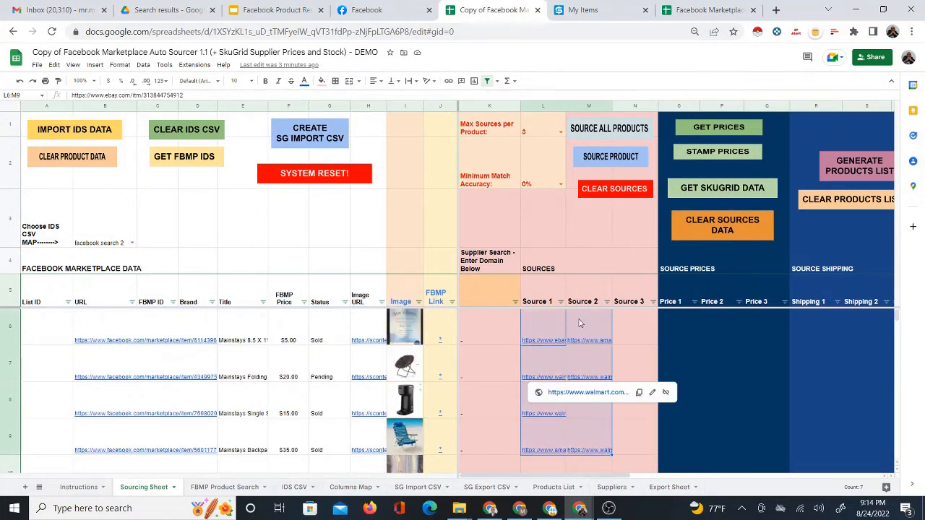
Examine the empty source price, shipping and stock columns and the controls for fetching SkuGrid data in the Sourcing Sheet.
click(636, 334)
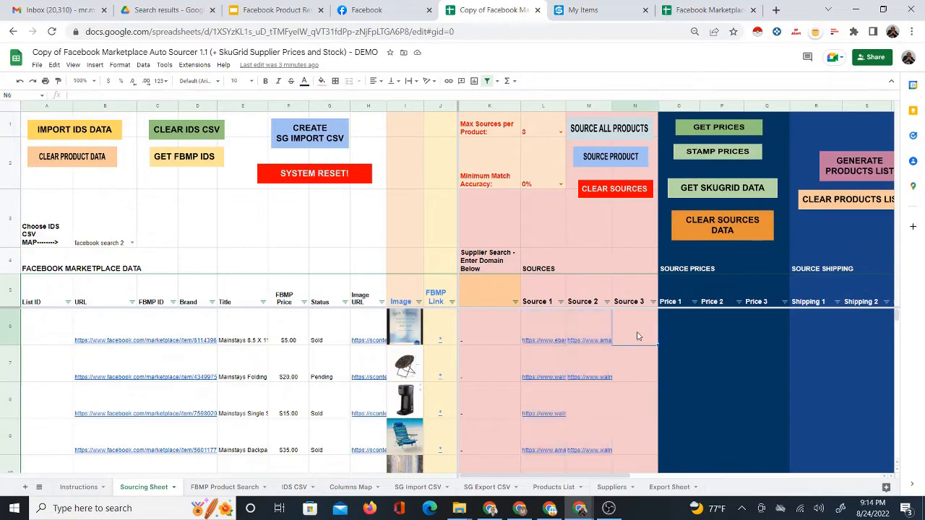
click(683, 329)
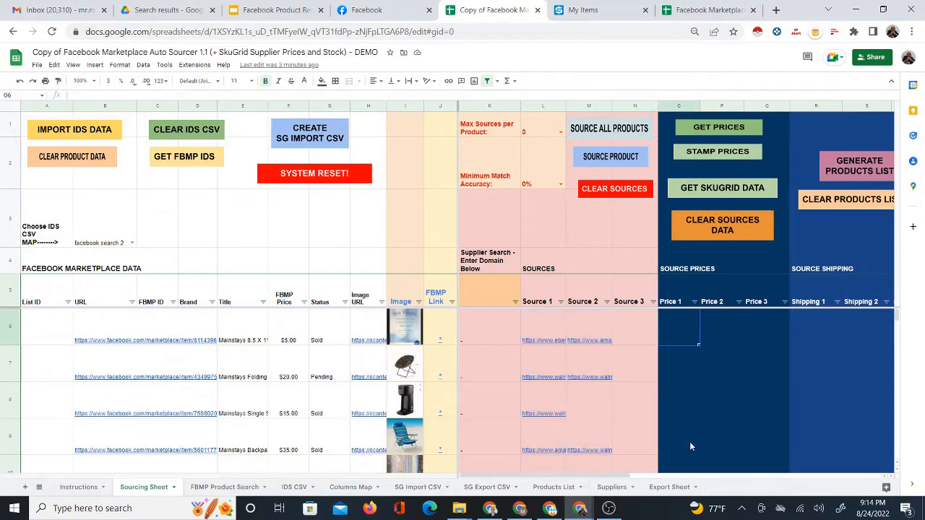
drag(621, 474, 720, 470)
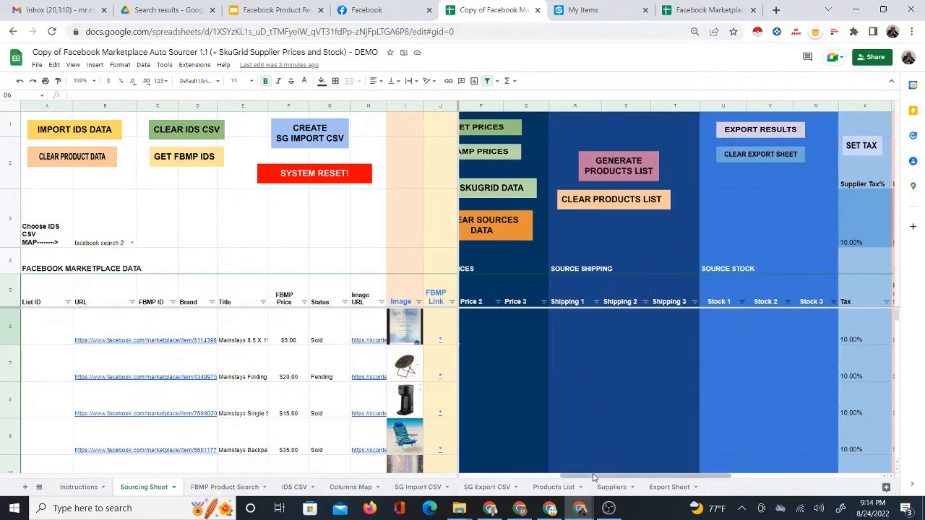
drag(594, 476, 568, 479)
drag(536, 491, 546, 489)
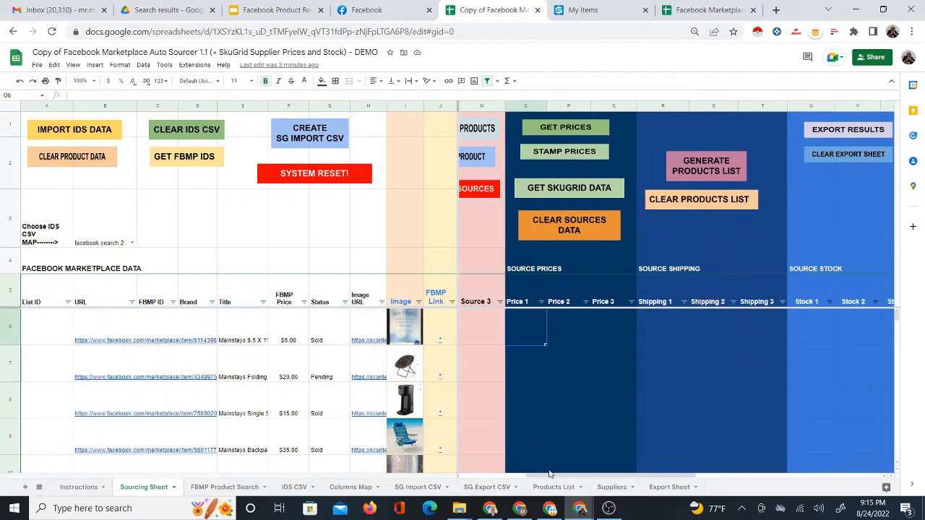
drag(554, 478, 513, 480)
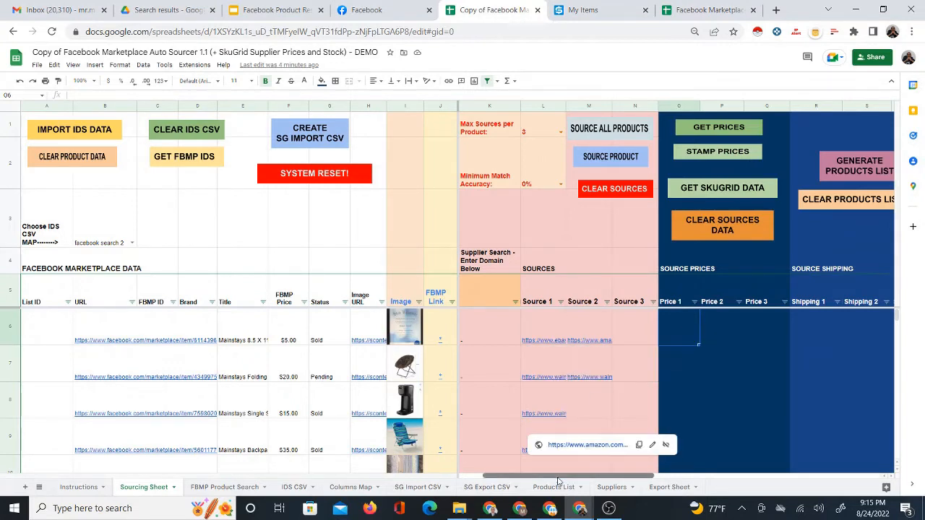
drag(558, 482, 584, 482)
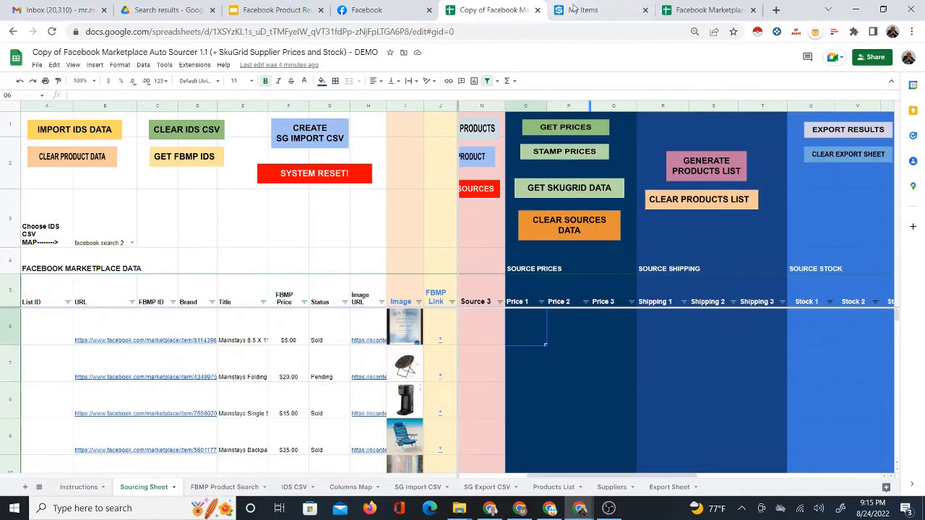
Switch to SkuGrid and view the retail suppliers in use on the My Suppliers page.
click(572, 8)
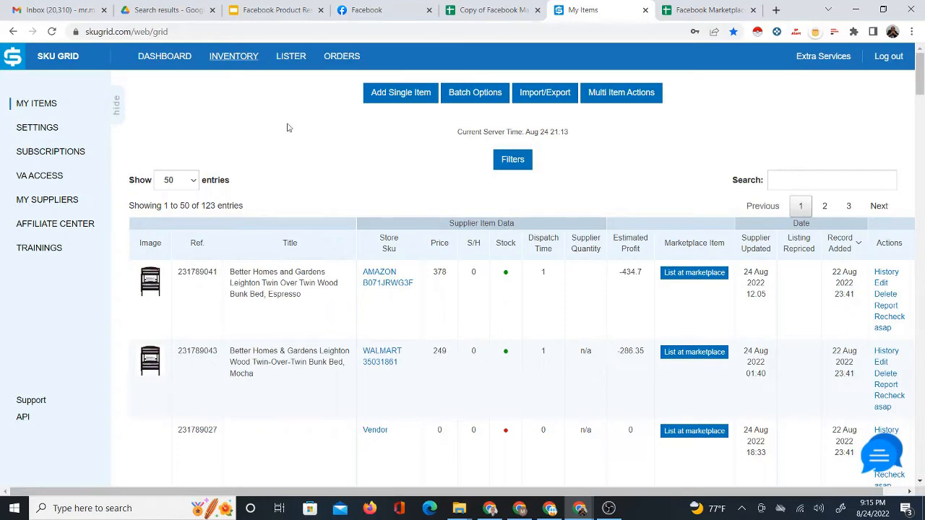
click(69, 203)
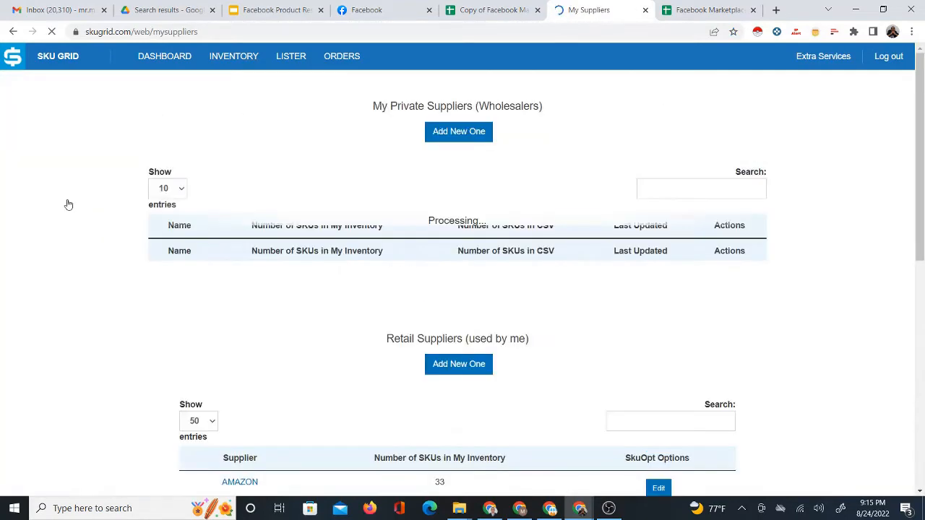
scroll(475, 325, down, 3)
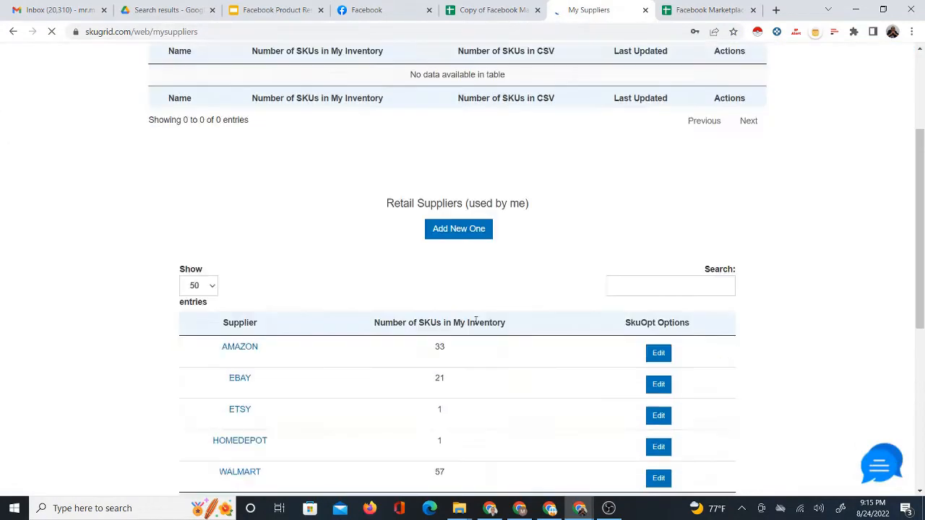
Go back to the My Items inventory in SkuGrid and delete all items from it.
scroll(475, 324, up, 3)
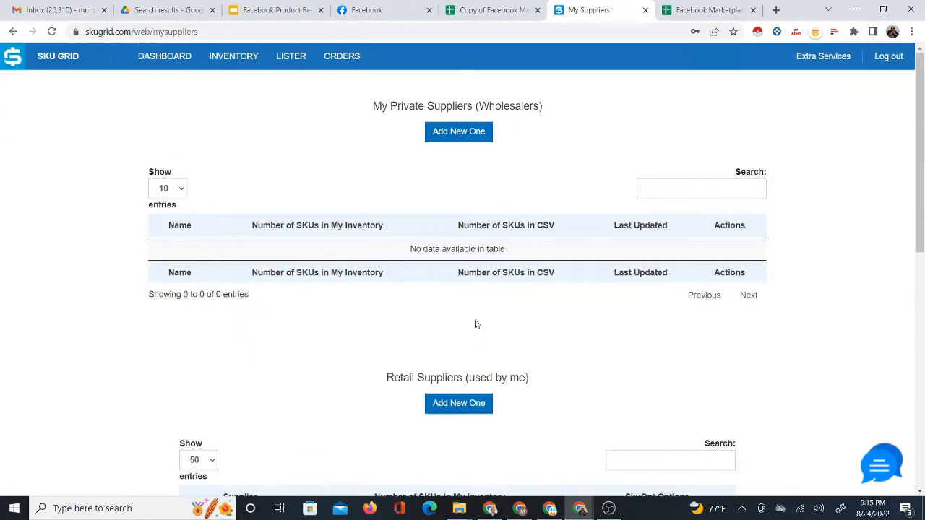
click(13, 32)
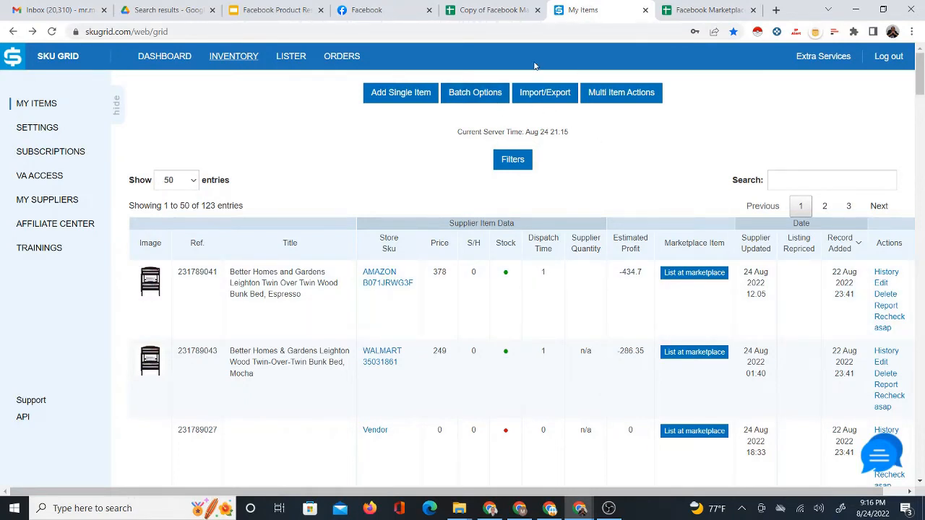
click(471, 96)
click(491, 181)
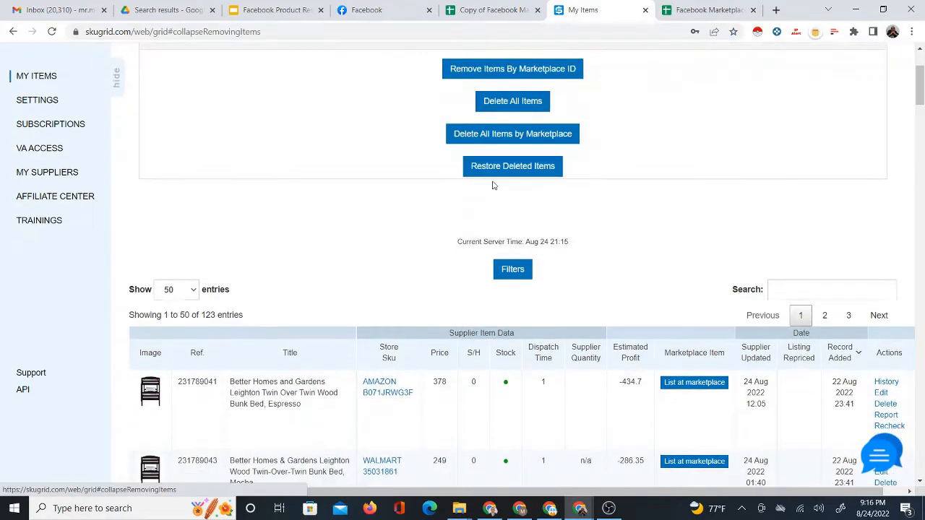
click(510, 102)
click(509, 101)
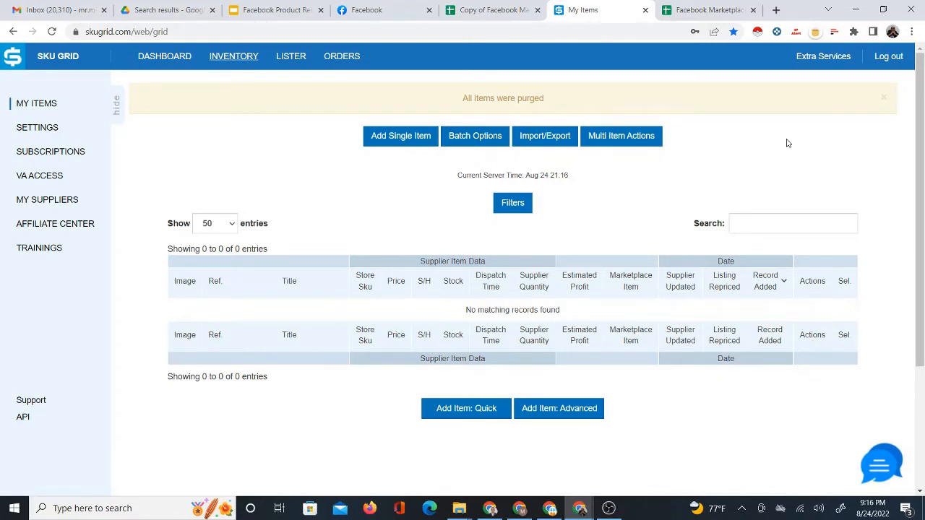
click(493, 11)
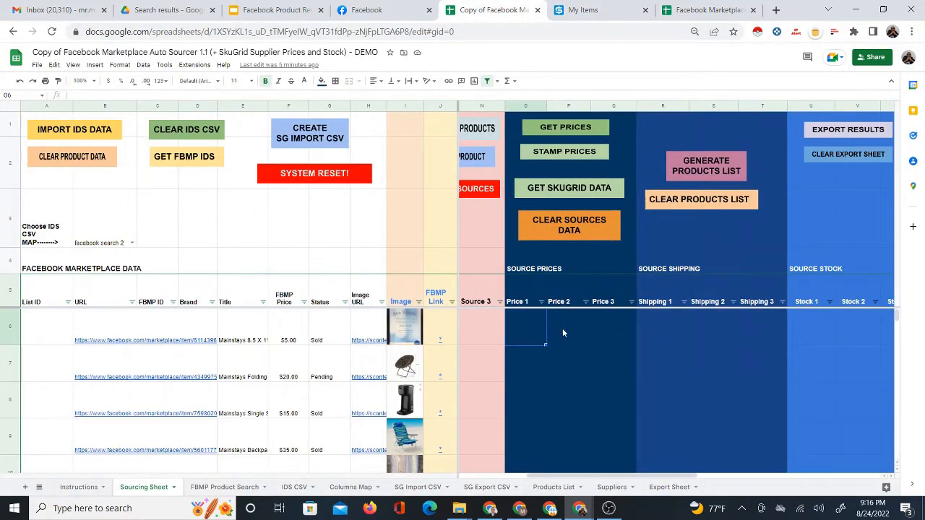
click(581, 10)
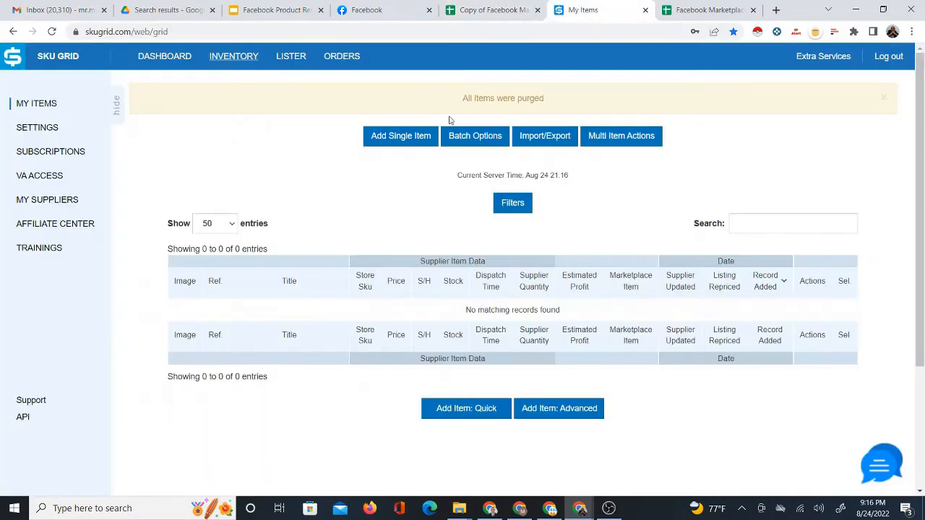
click(484, 12)
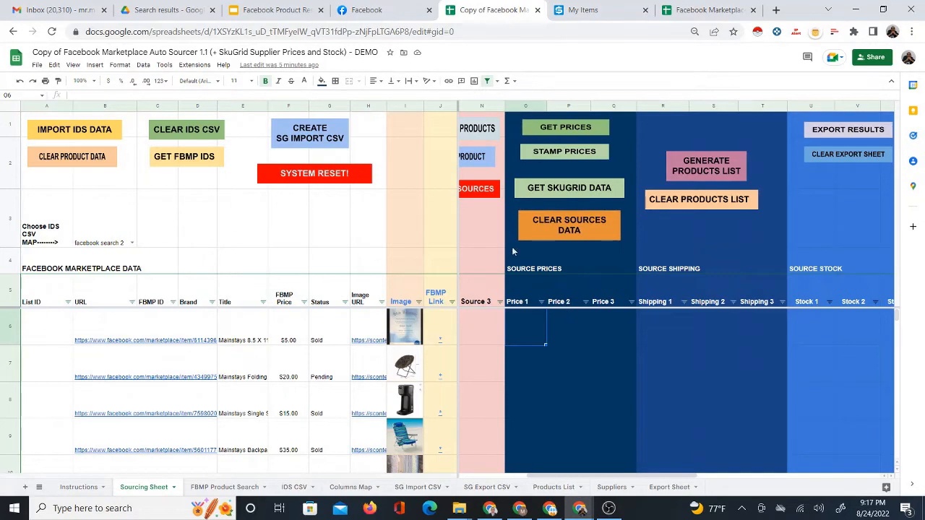
click(577, 9)
click(488, 17)
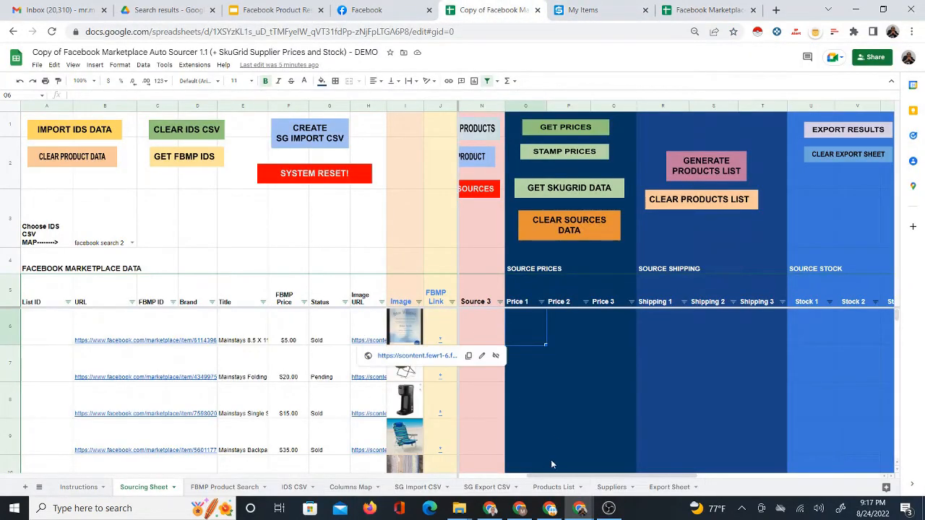
Review the Source 1 and Source 2 links of rows 6 to 9 in the Sourcing Sheet against the SkuGrid item list.
drag(534, 478, 507, 479)
click(538, 335)
drag(538, 334, 596, 383)
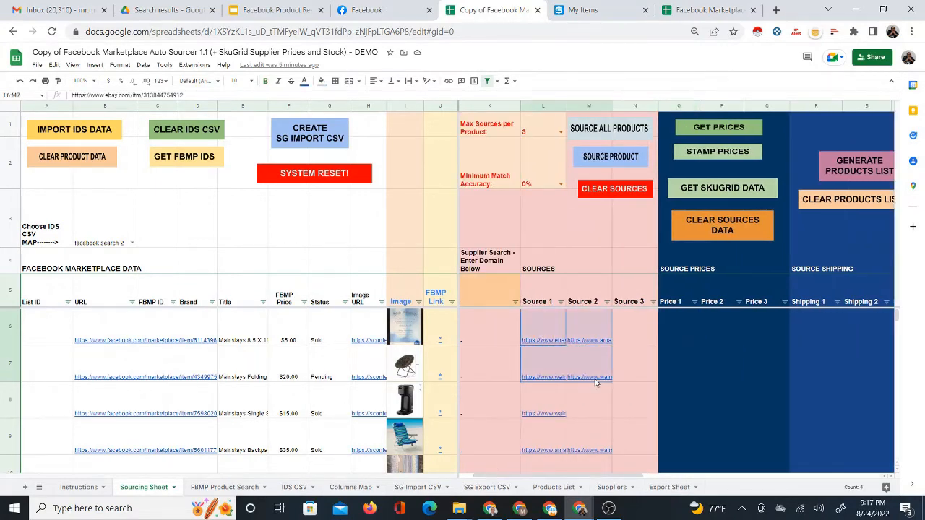
click(578, 11)
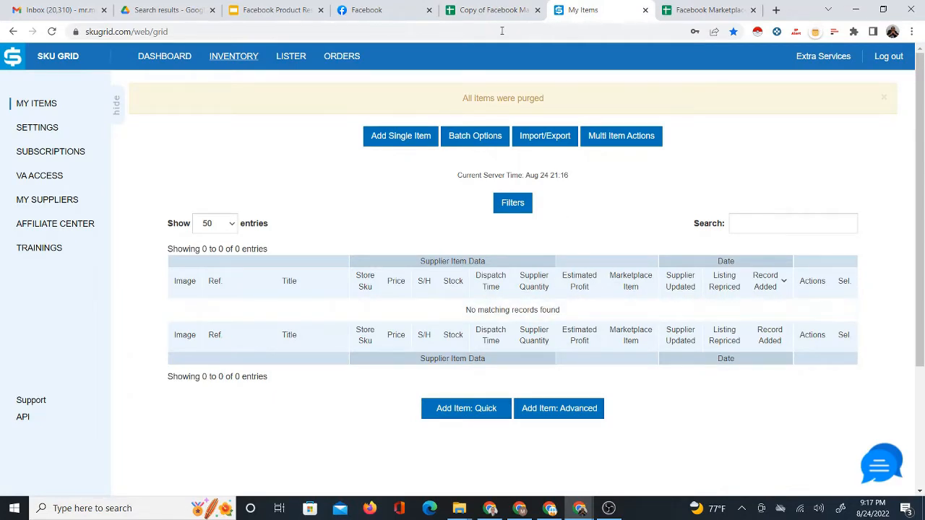
click(497, 10)
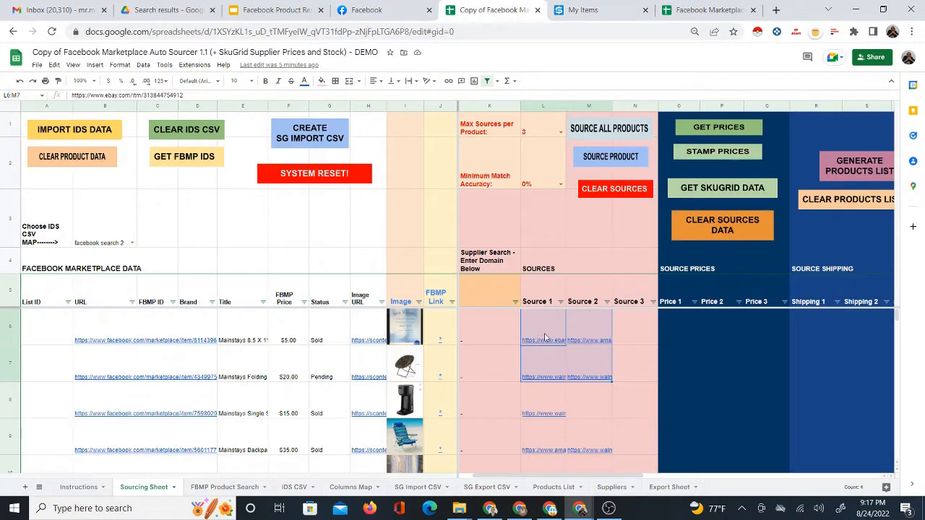
mouse_move(544, 337)
drag(547, 327, 580, 328)
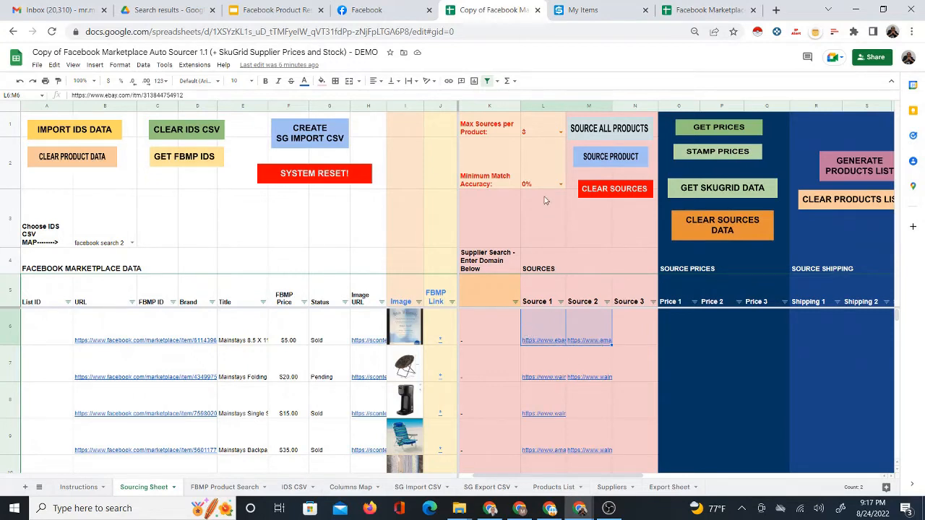
click(552, 325)
click(589, 329)
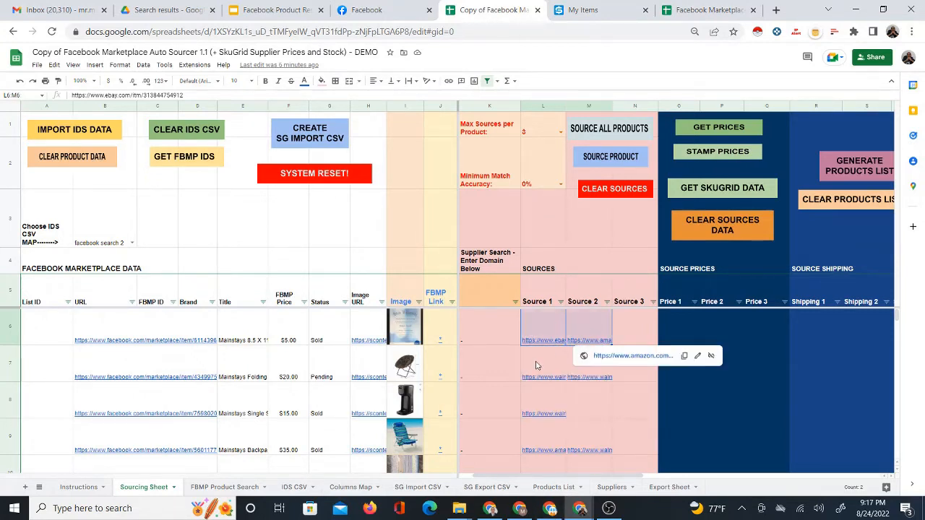
drag(538, 363, 589, 363)
drag(544, 398, 590, 403)
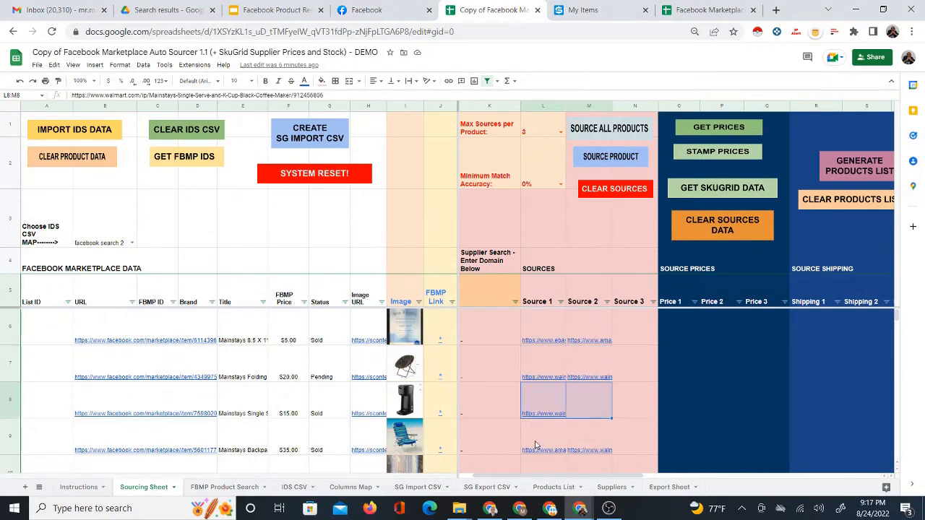
drag(537, 440, 588, 428)
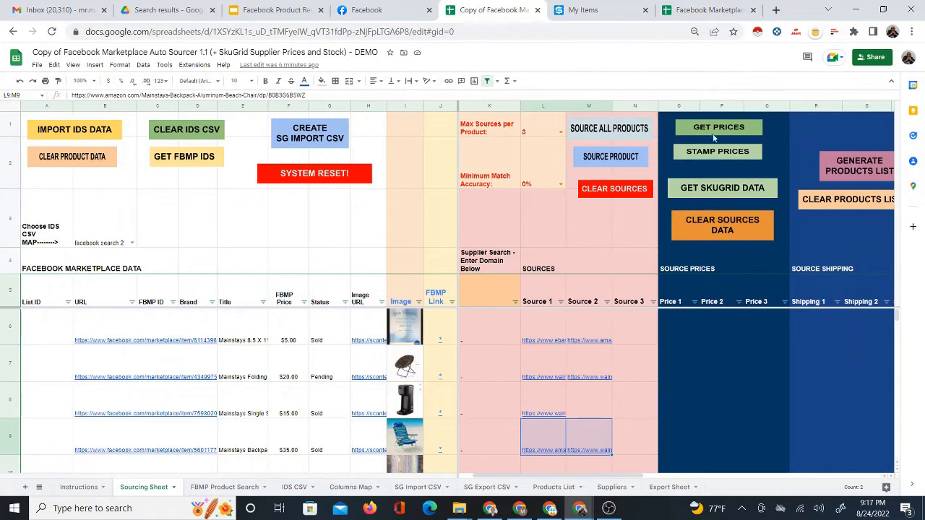
Create the SG import CSV from the source links in the Sourcing Sheet.
click(282, 213)
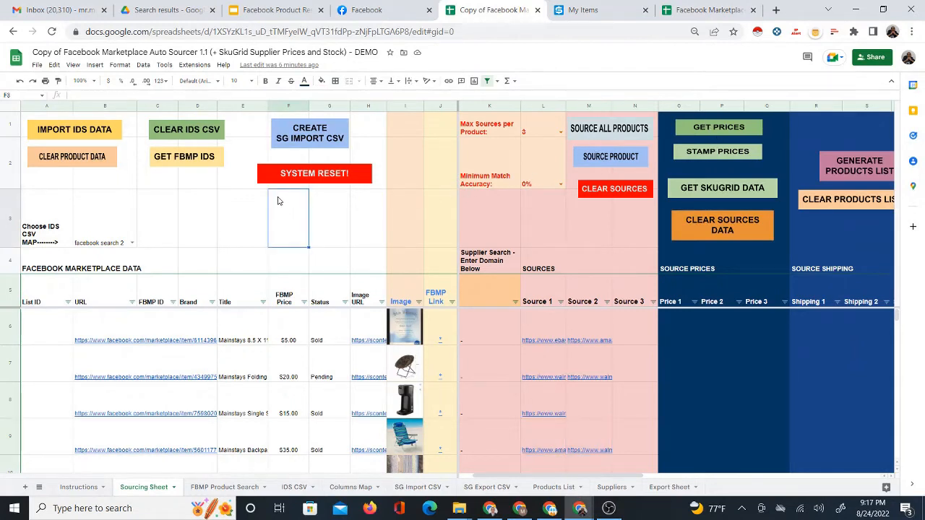
click(307, 135)
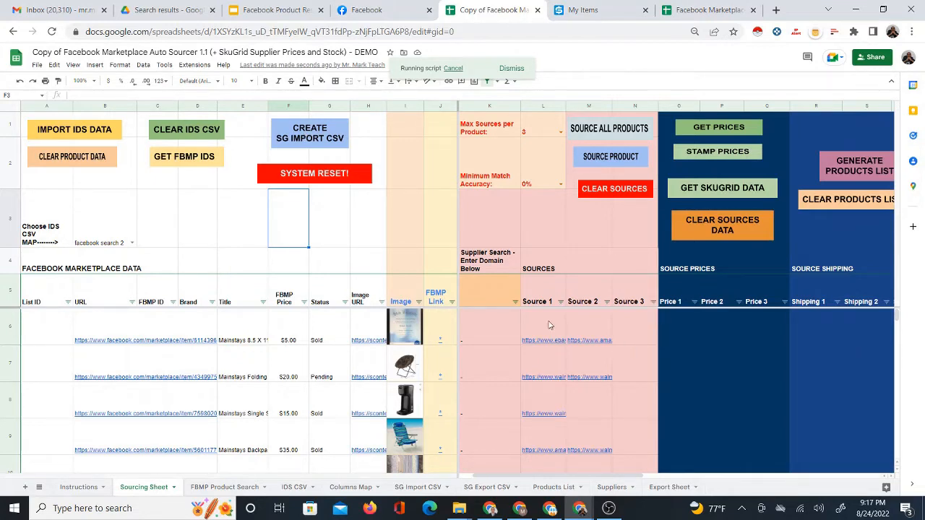
mouse_move(544, 327)
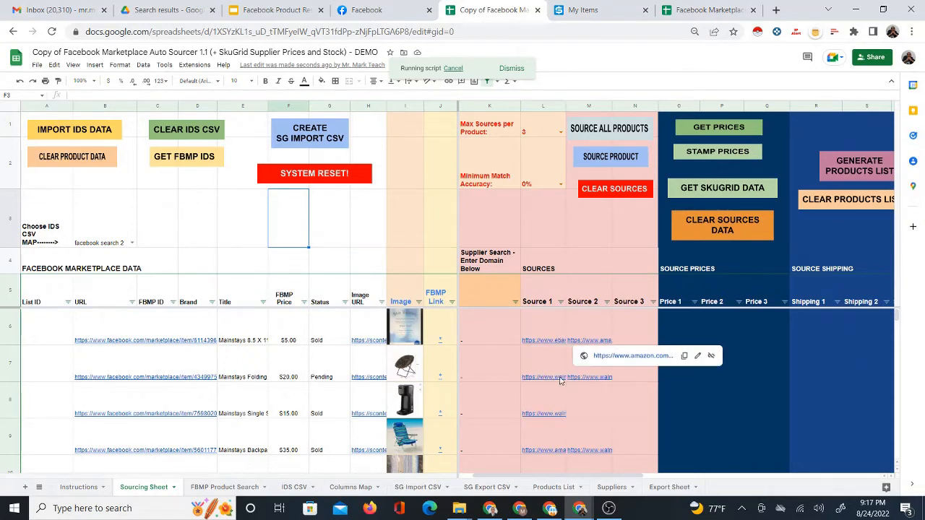
mouse_move(553, 381)
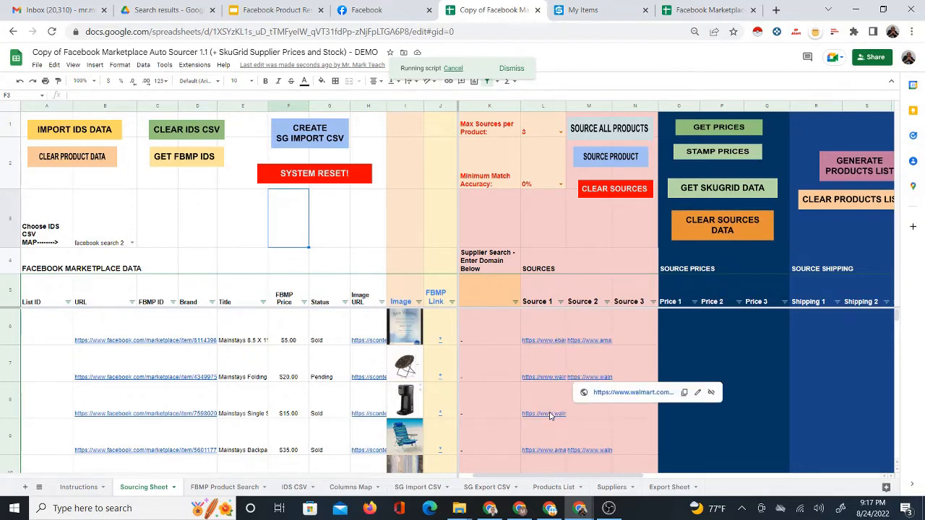
Examine the generated vendor_url list in the SG Import CSV sheet from its first to its last link.
click(417, 487)
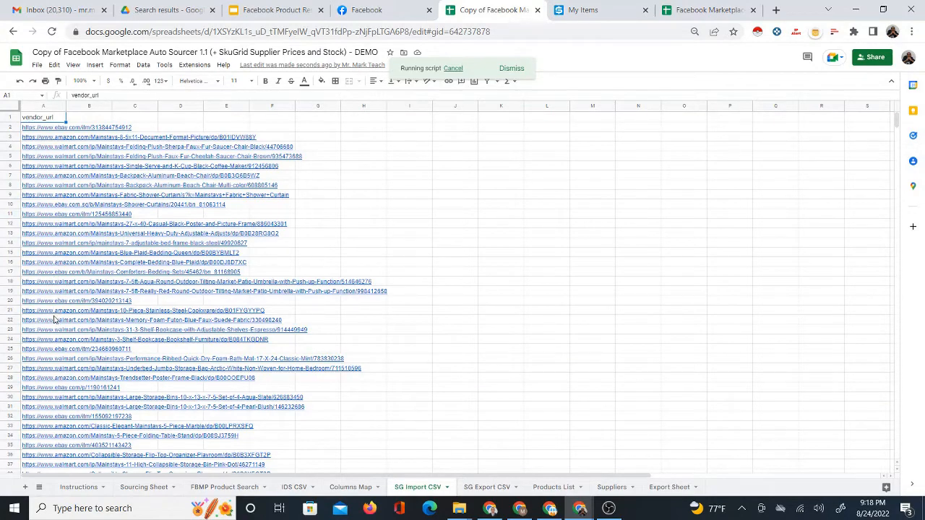
scroll(57, 317, down, 3)
scroll(116, 321, down, 20)
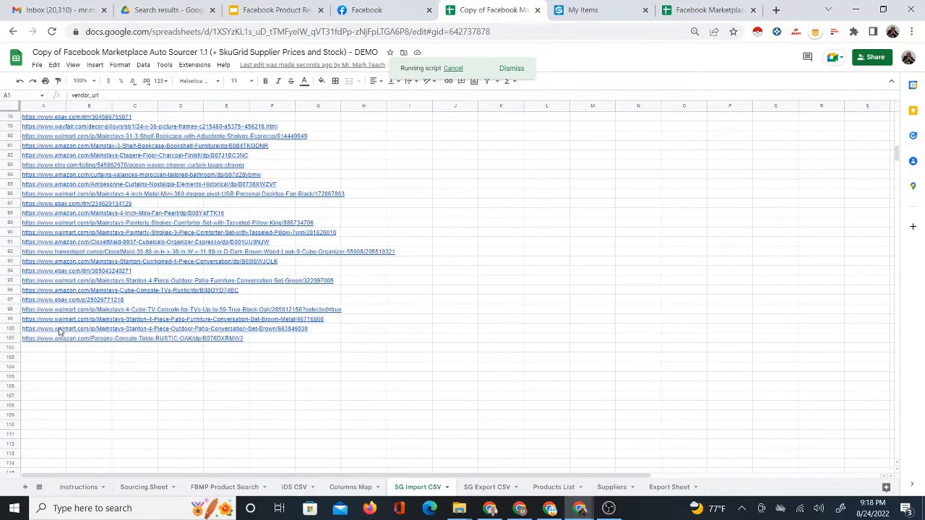
scroll(58, 408, down, 3)
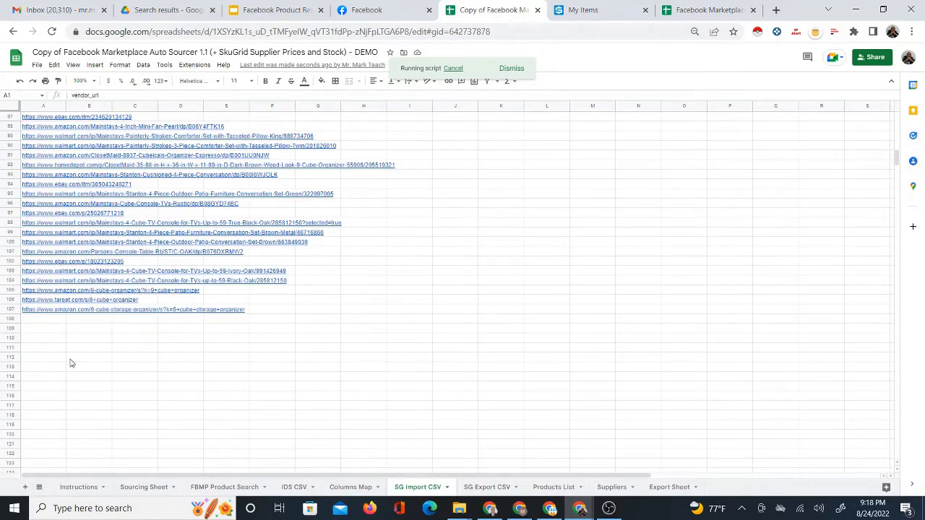
scroll(40, 386, up, 3)
scroll(40, 387, up, 20)
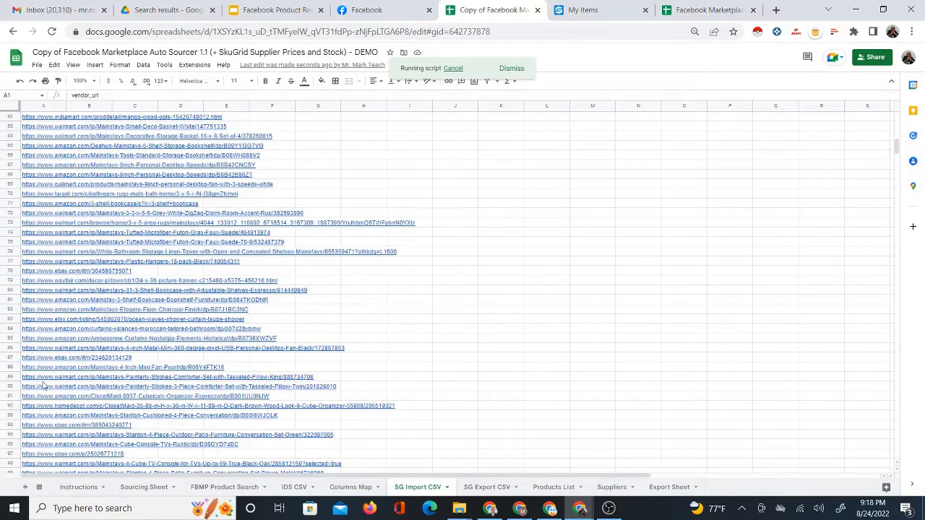
scroll(70, 385, up, 3)
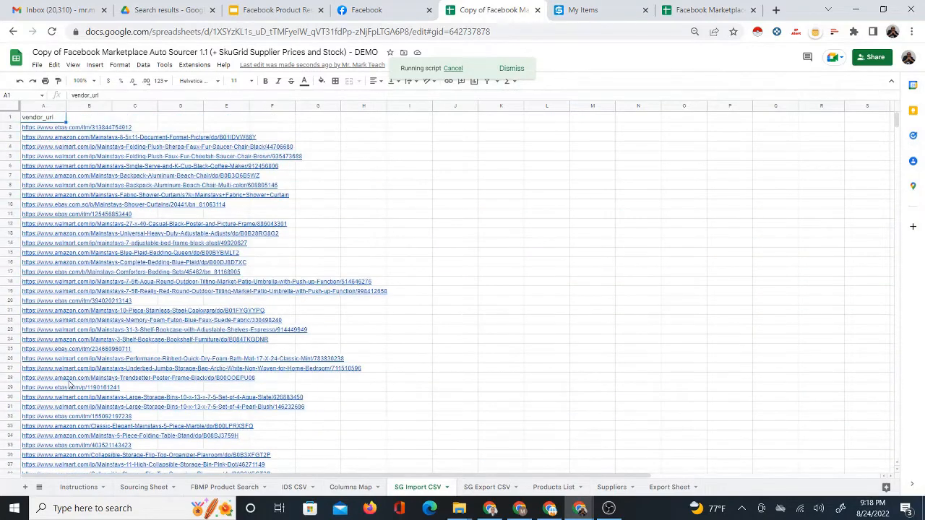
scroll(84, 367, down, 11)
scroll(84, 366, down, 5)
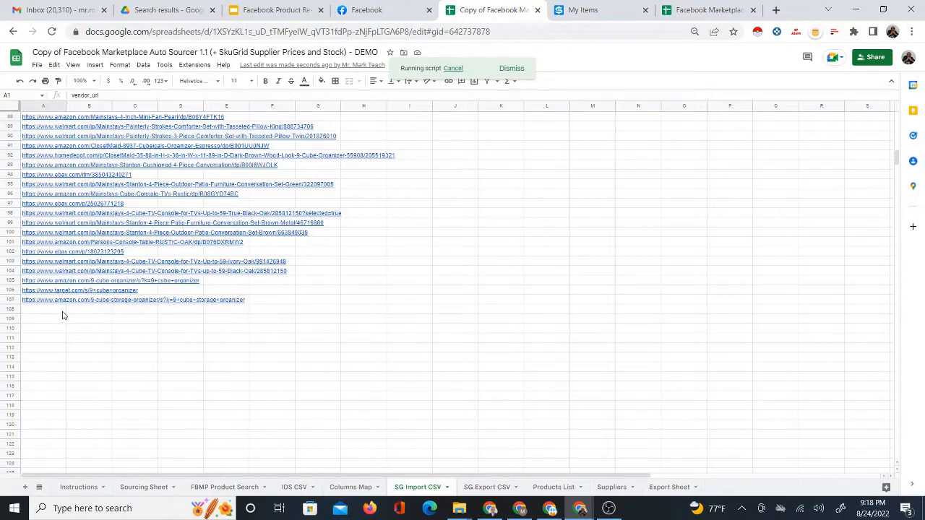
mouse_move(39, 302)
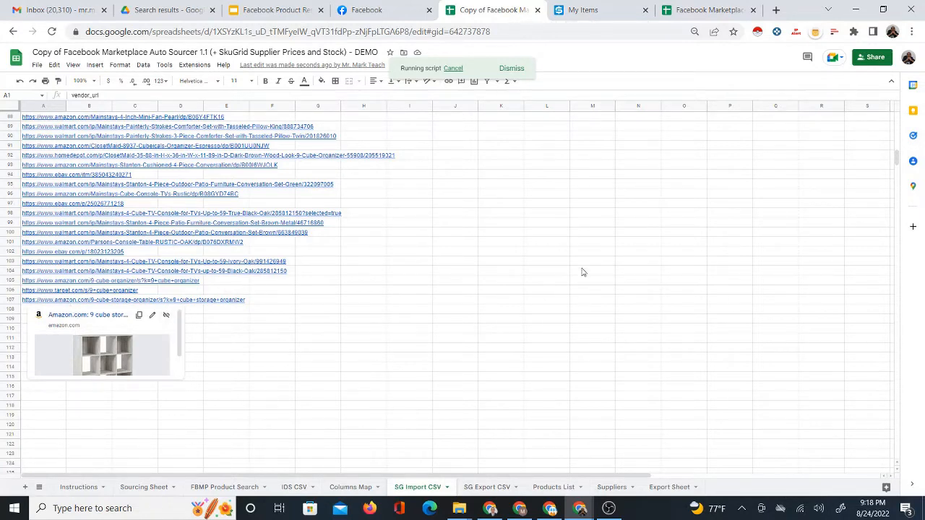
Cancel the script that is still running for the SG import CSV.
click(555, 265)
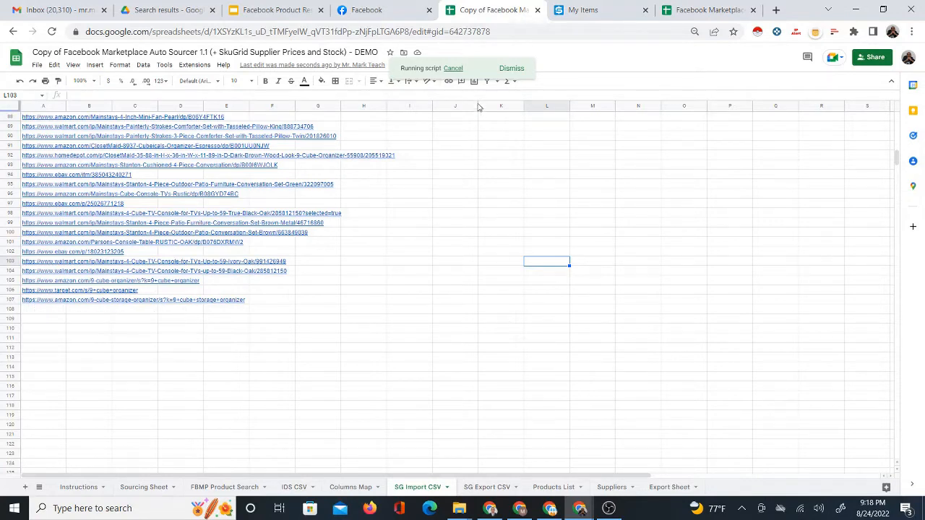
click(452, 69)
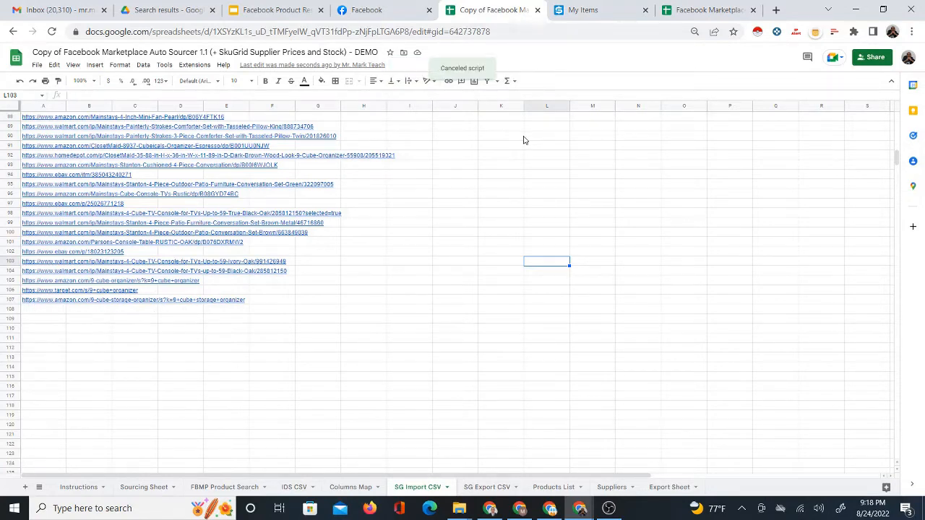
Select the vendor_url list from A1 through row 32 of the SG Import CSV sheet, and switch to SkuGrid's My Items page.
scroll(155, 361, up, 5)
scroll(161, 404, up, 10)
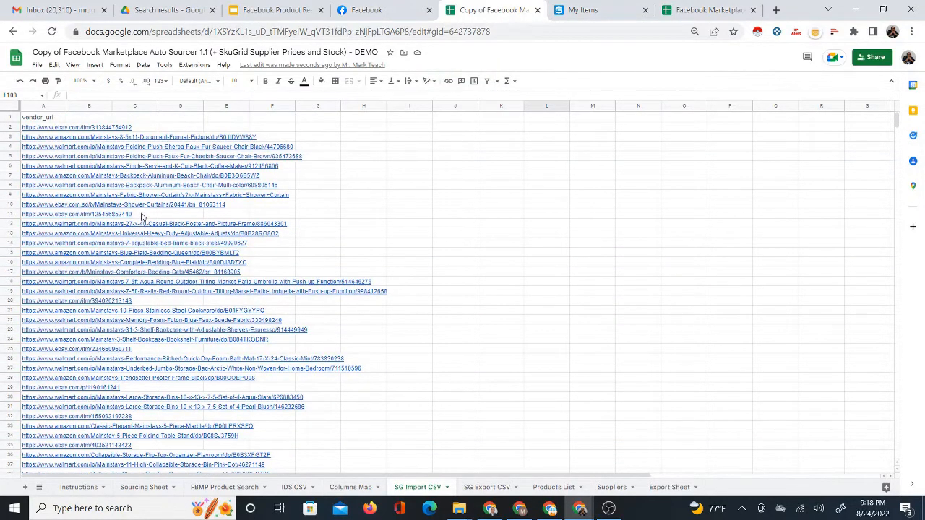
click(35, 120)
drag(35, 120, 114, 425)
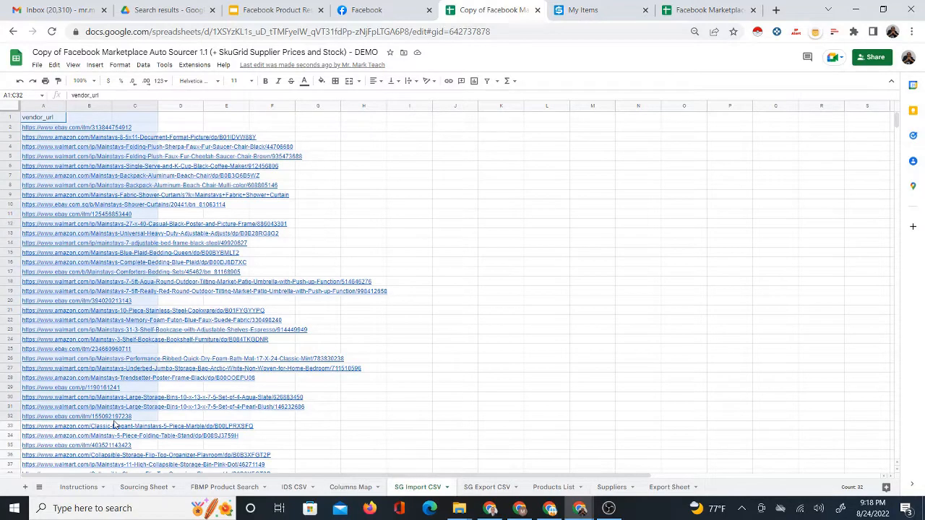
click(574, 9)
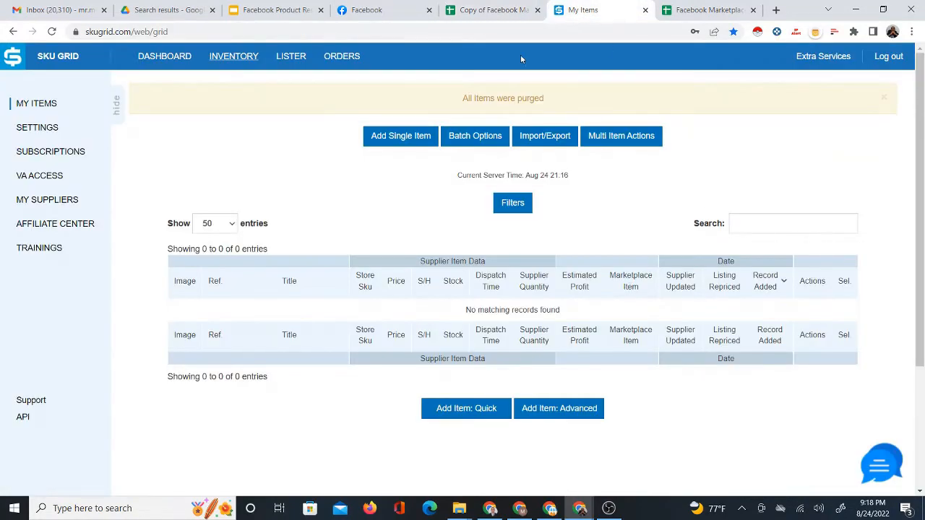
Switch to the DEMO copy of the Auto Sourcer spreadsheet and download its SG Import CSV sheet as a comma-separated values file.
click(481, 10)
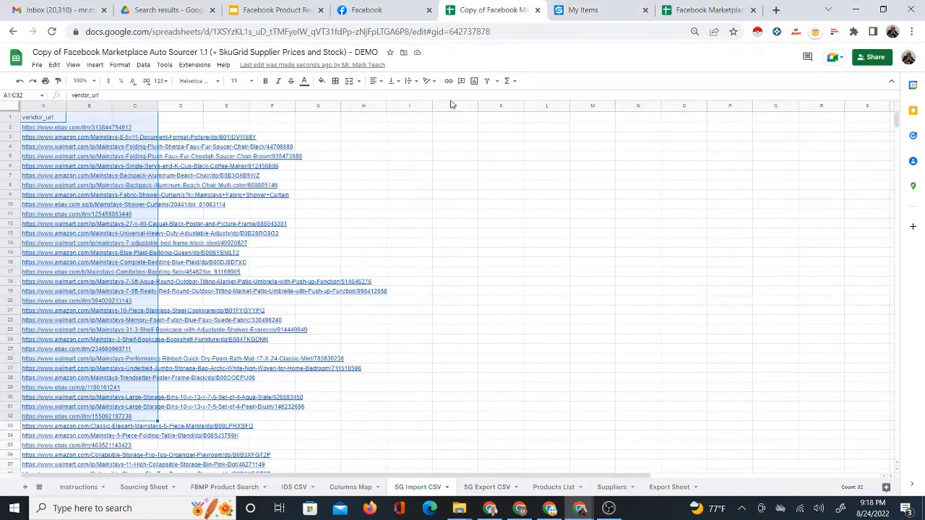
click(49, 119)
click(36, 66)
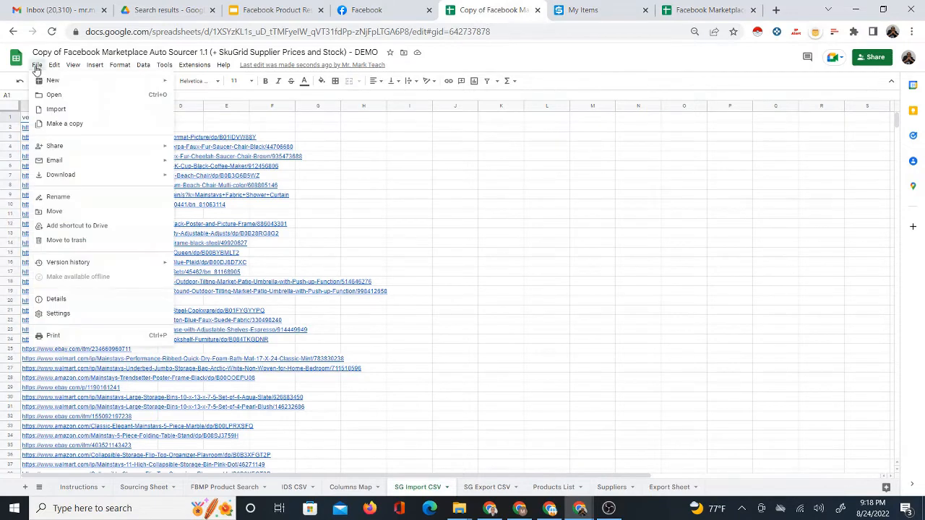
mouse_move(79, 180)
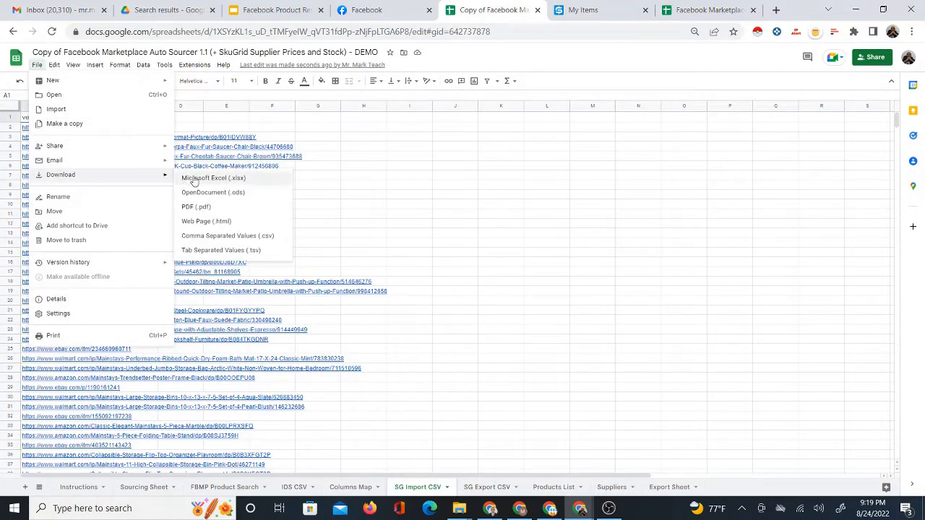
click(268, 236)
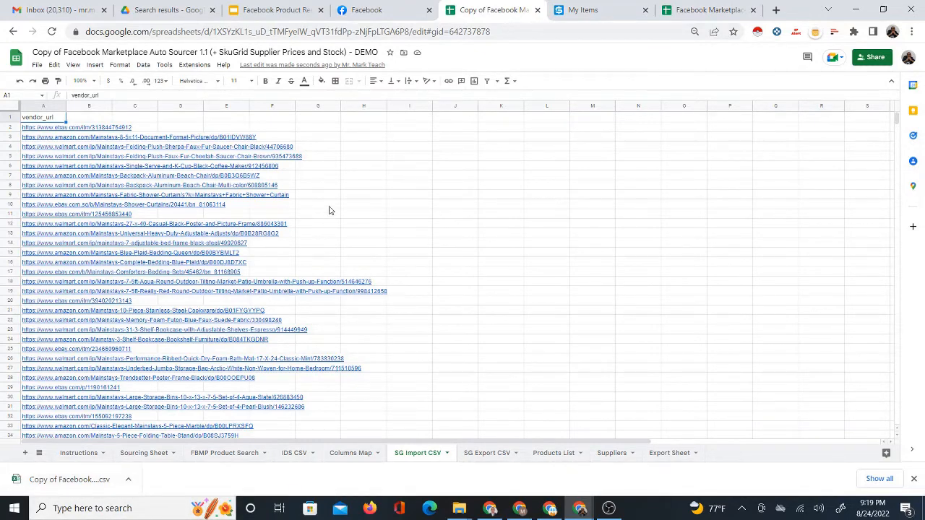
In the Google Slides outline, reword item 5 as "Generate and download CSV of the source urls for SkuGrid Import".
click(587, 7)
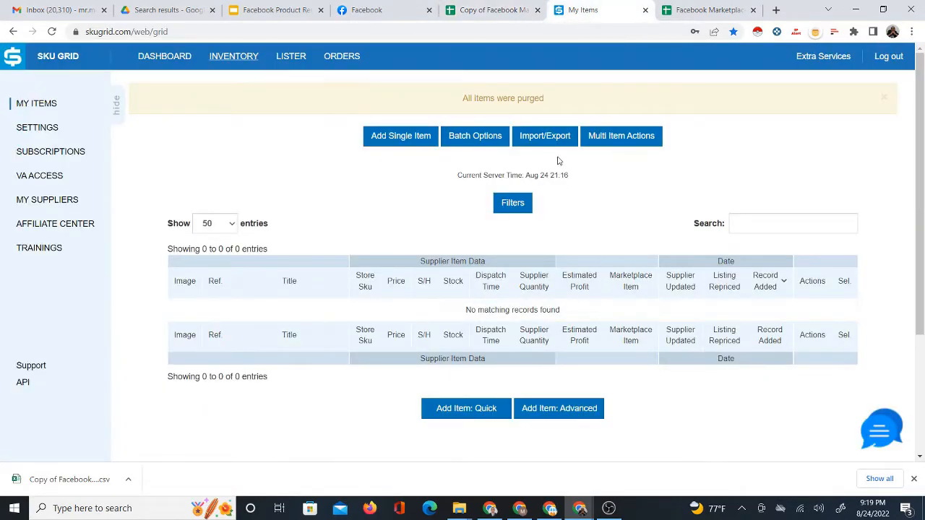
click(273, 9)
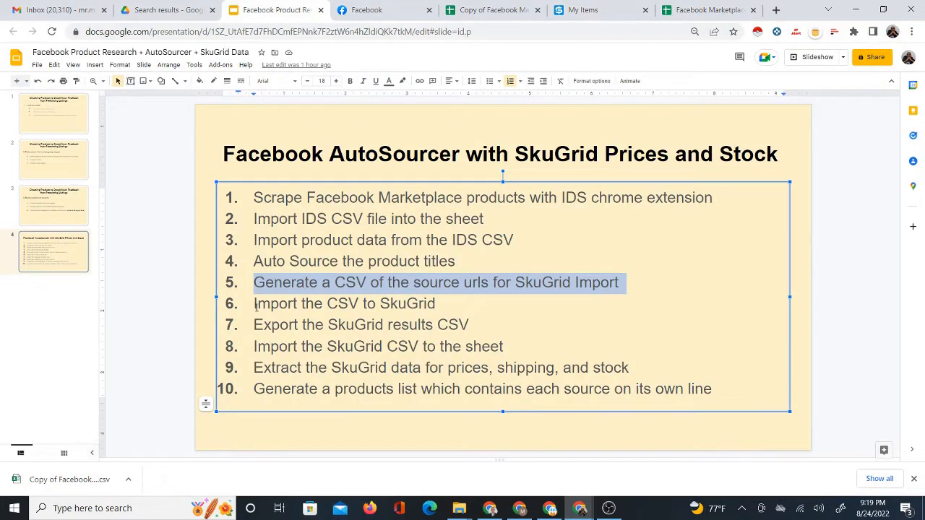
drag(253, 304, 439, 304)
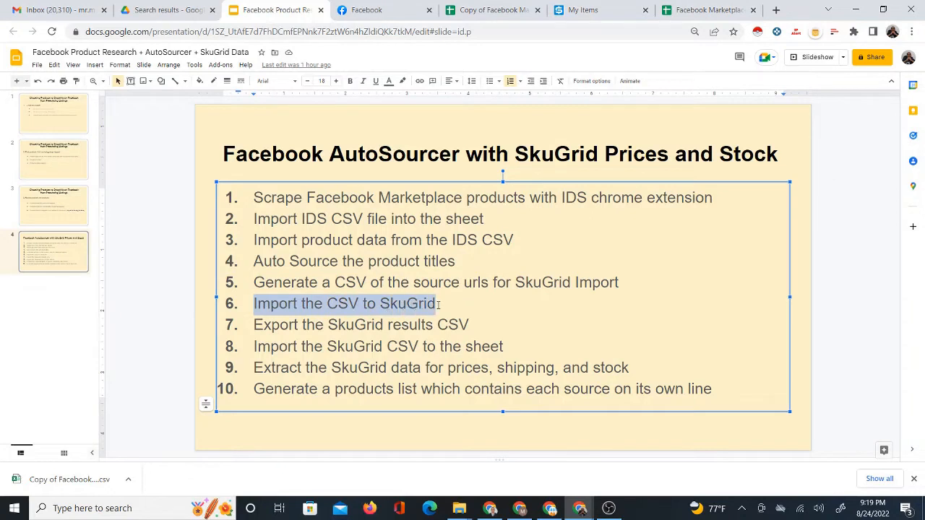
click(388, 282)
triple_click(399, 282)
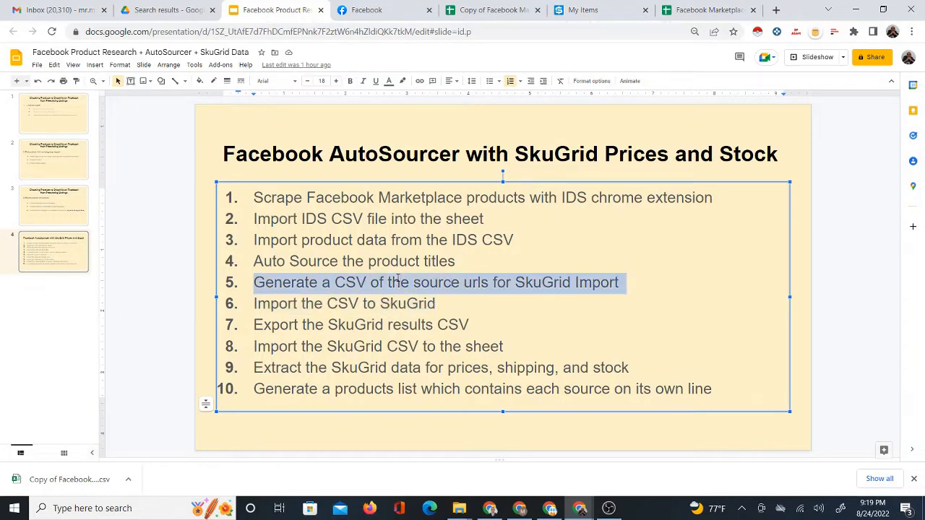
drag(252, 304, 443, 304)
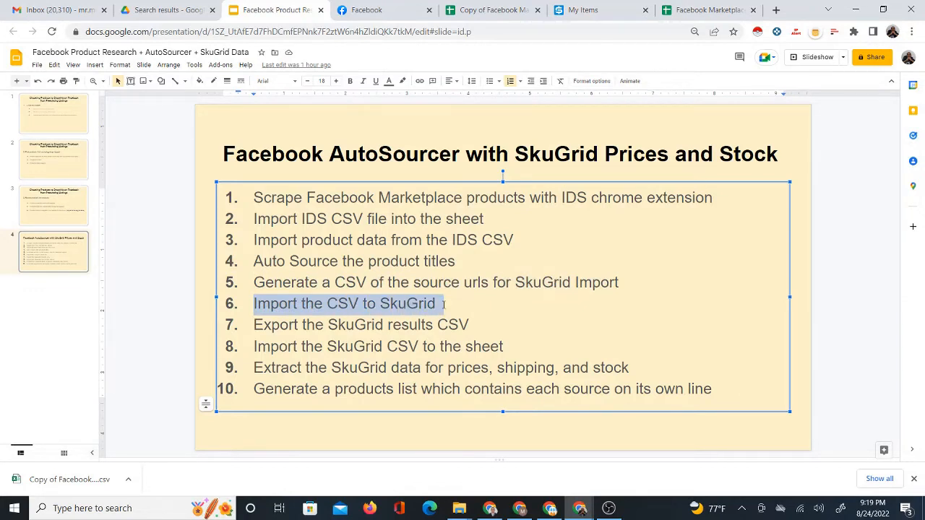
click(331, 282)
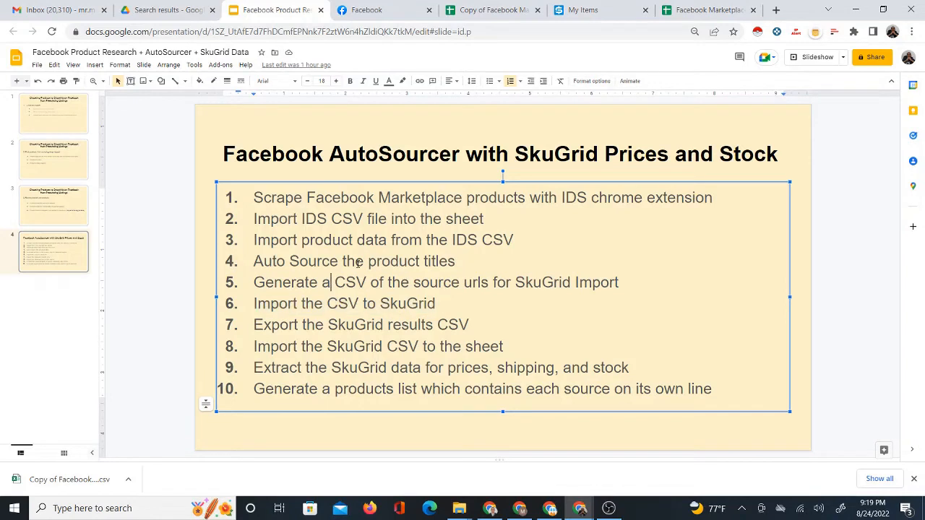
text(nd download)
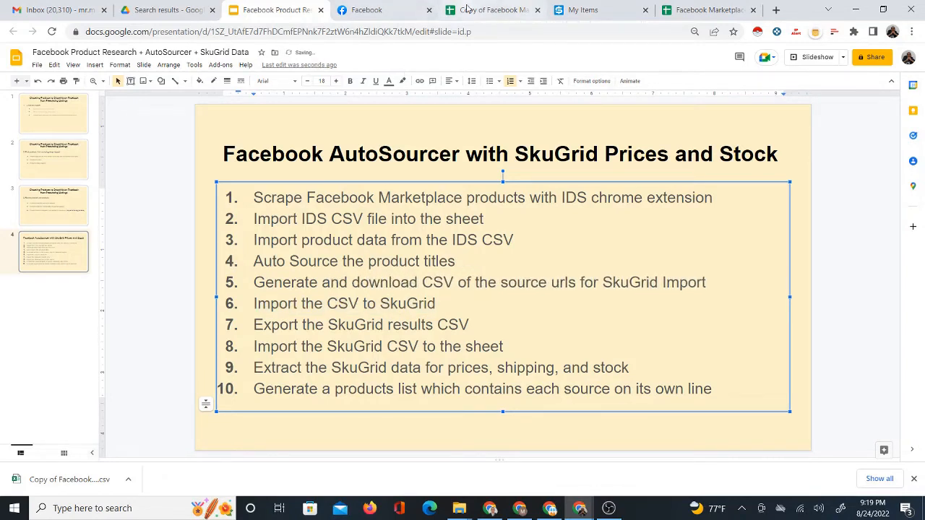
Switch to SkuGrid and import the downloaded "DEMO - SG Import CSV" file into the inventory.
click(583, 13)
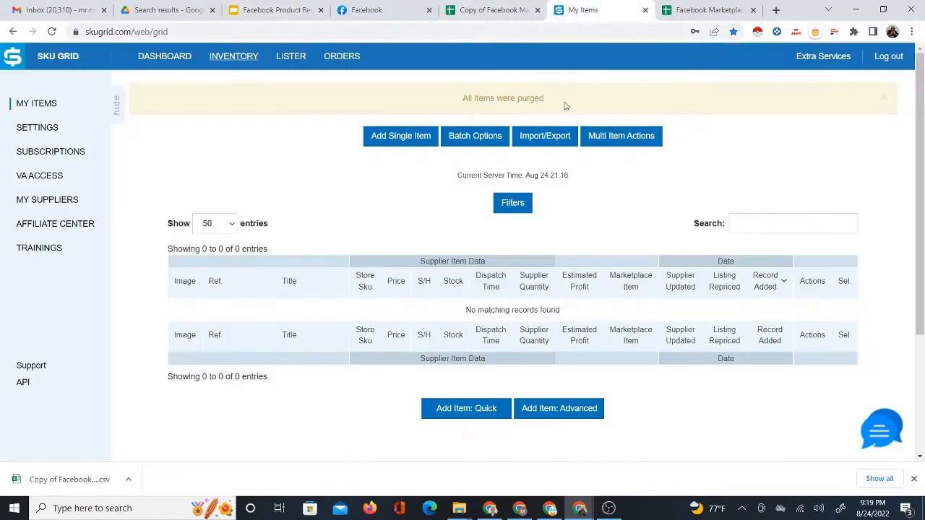
click(538, 141)
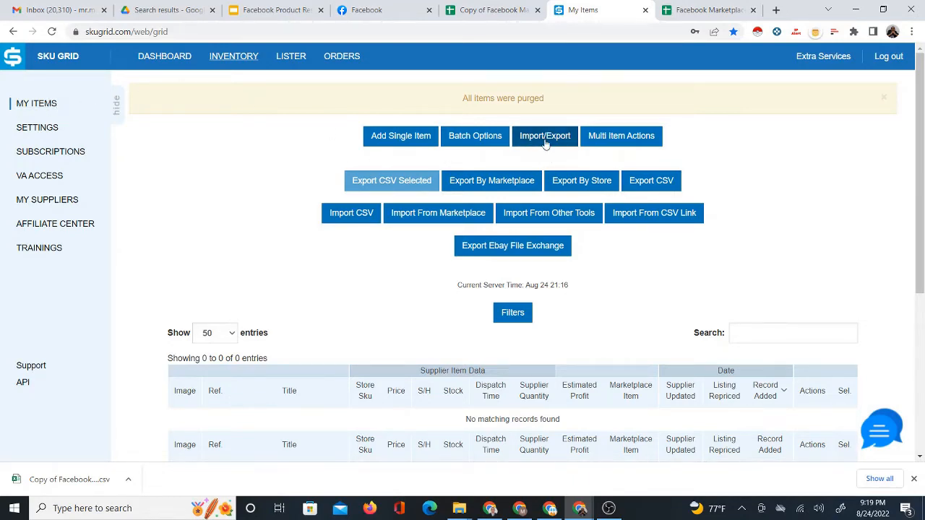
click(351, 214)
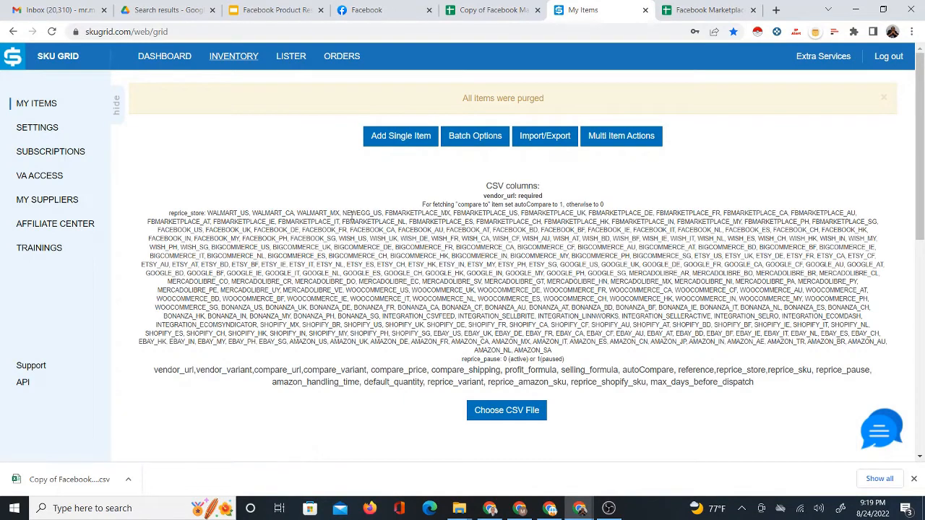
click(483, 417)
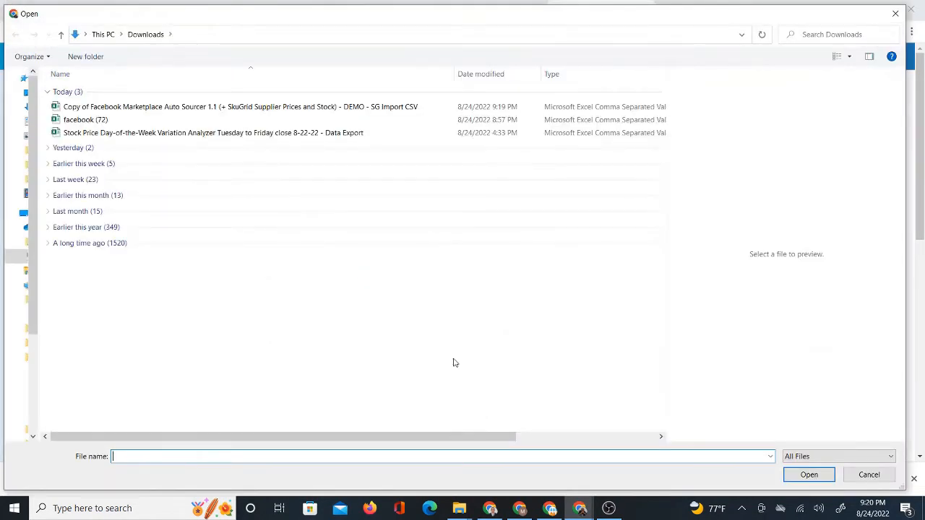
click(166, 107)
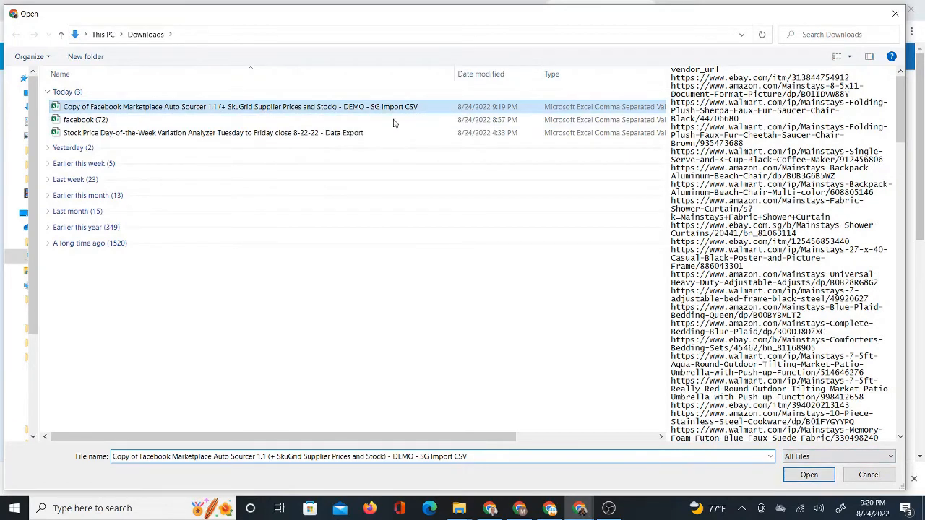
click(808, 475)
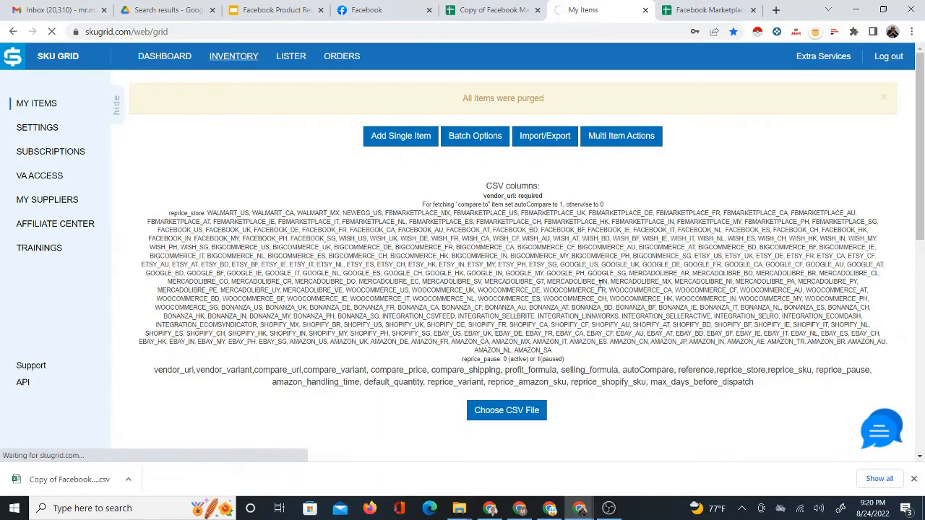
scroll(604, 283, down, 5)
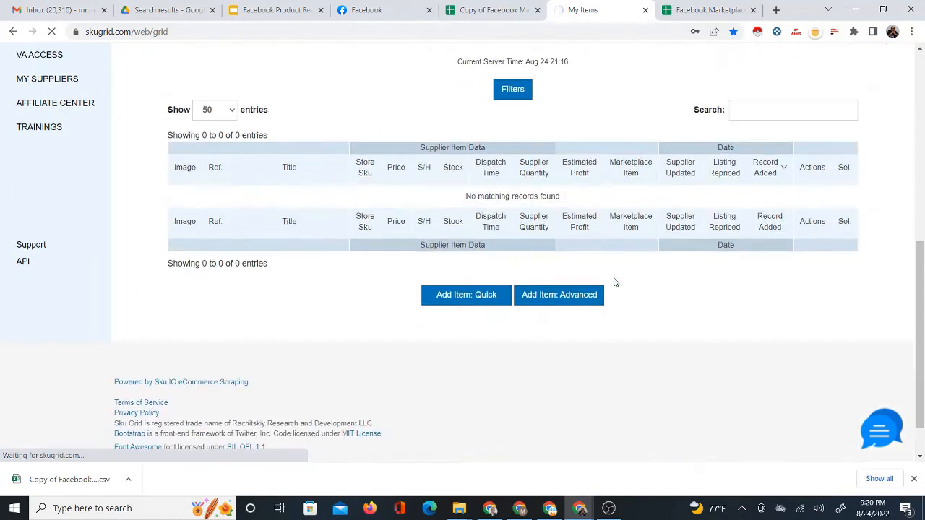
scroll(614, 283, up, 4)
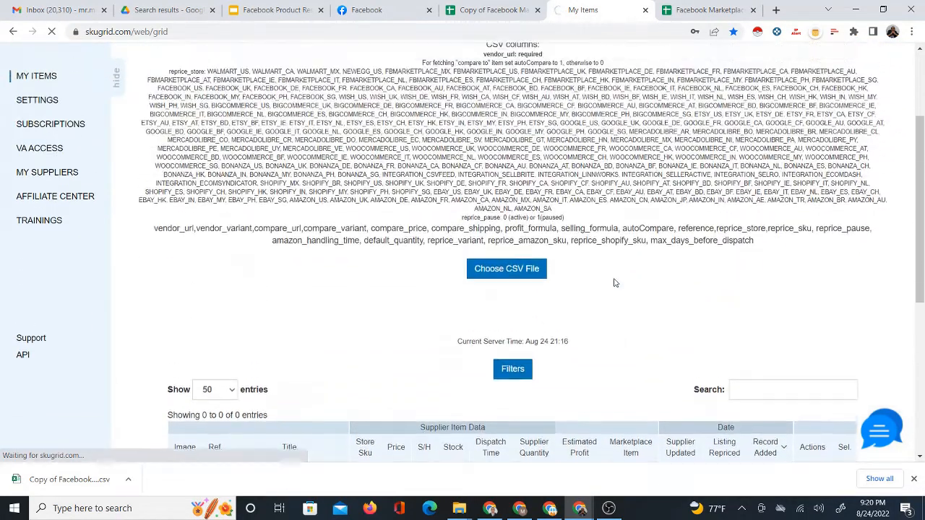
scroll(615, 282, up, 3)
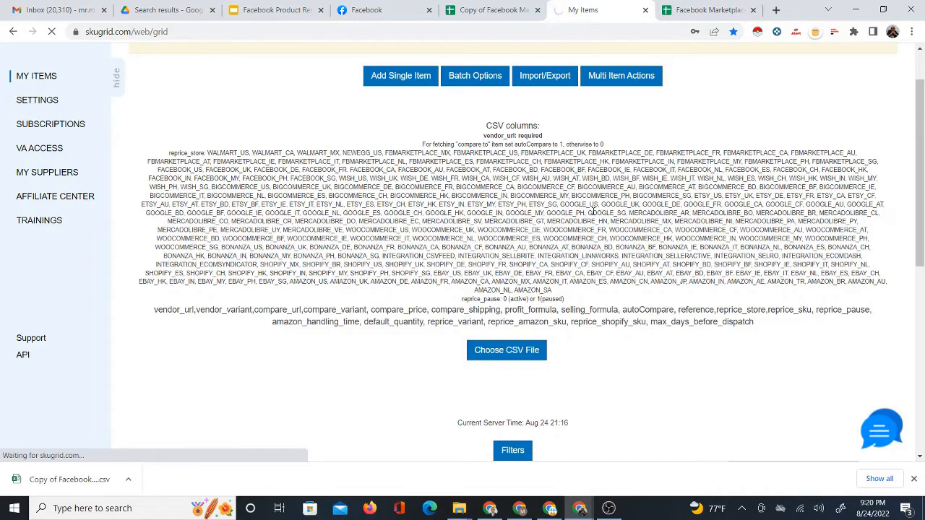
scroll(592, 213, down, 3)
scroll(603, 202, down, 6)
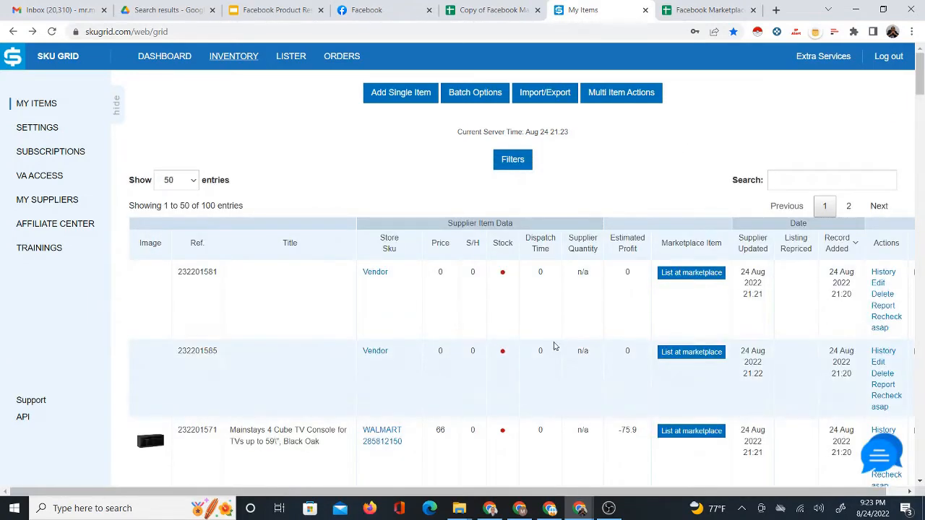
Examine the imported items' supplier, price, shipping, stock and dispatch time across the inventory list.
scroll(610, 274, down, 4)
scroll(605, 289, down, 9)
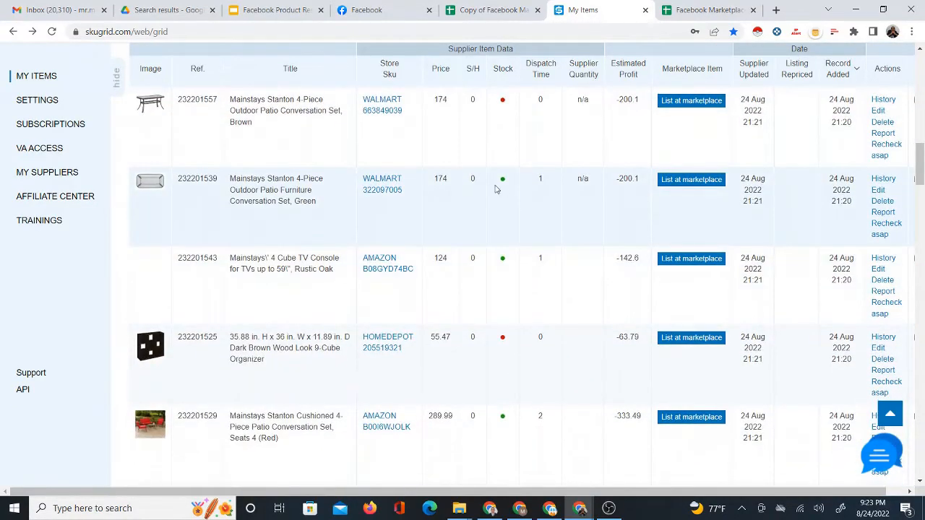
scroll(446, 256, up, 3)
scroll(446, 257, up, 5)
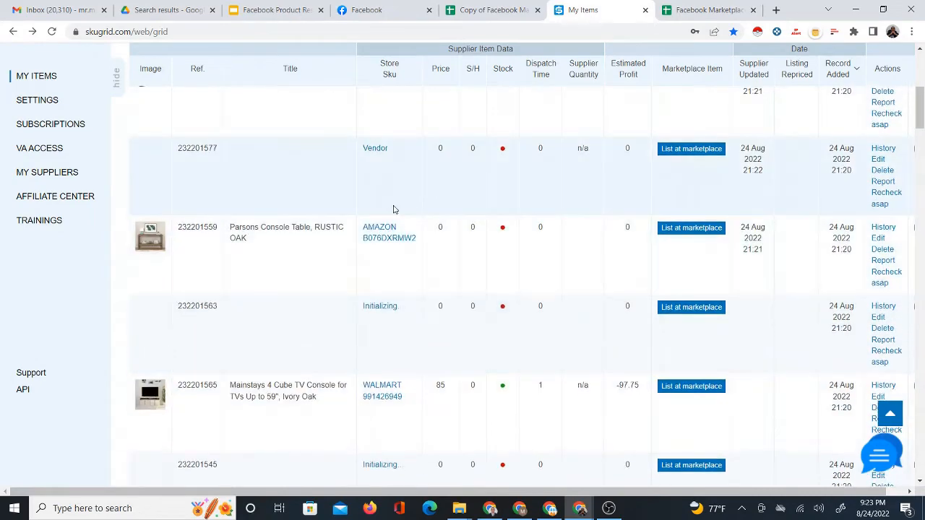
scroll(392, 207, down, 6)
scroll(375, 275, down, 2)
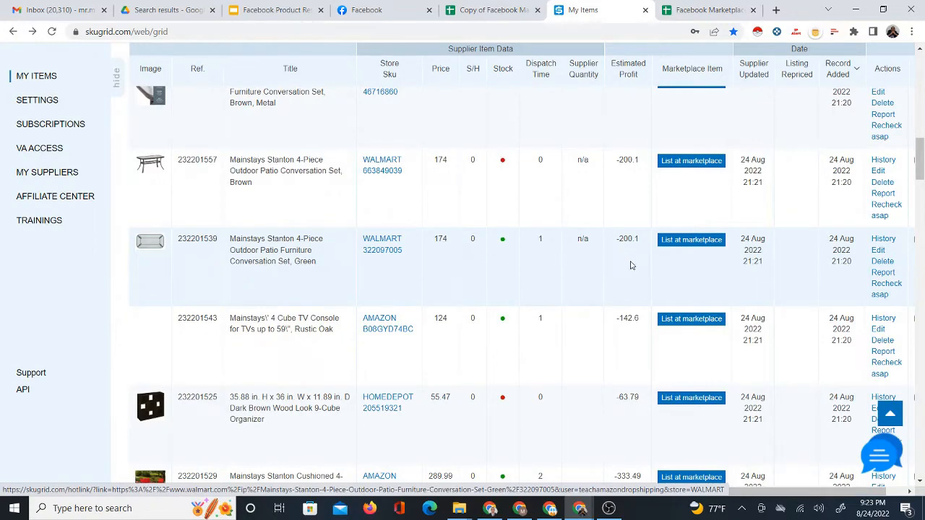
scroll(672, 294, down, 2)
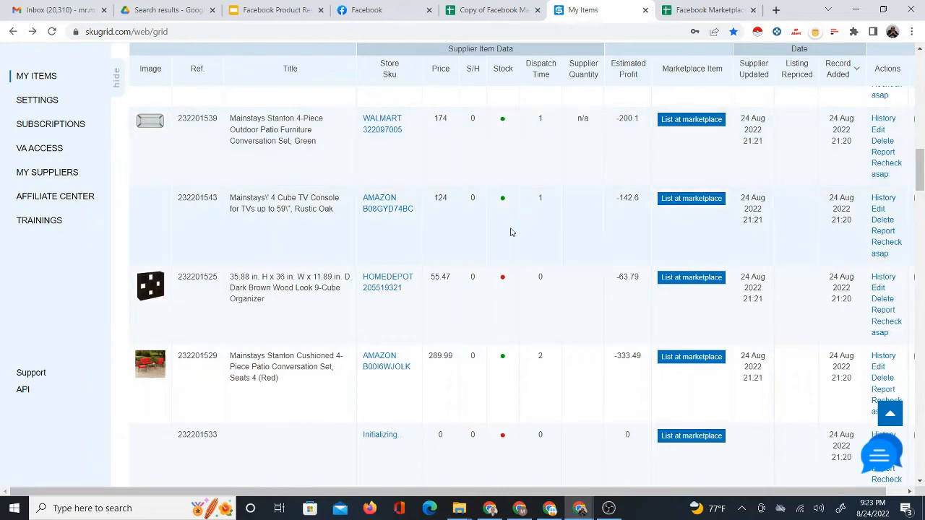
scroll(503, 406, down, 6)
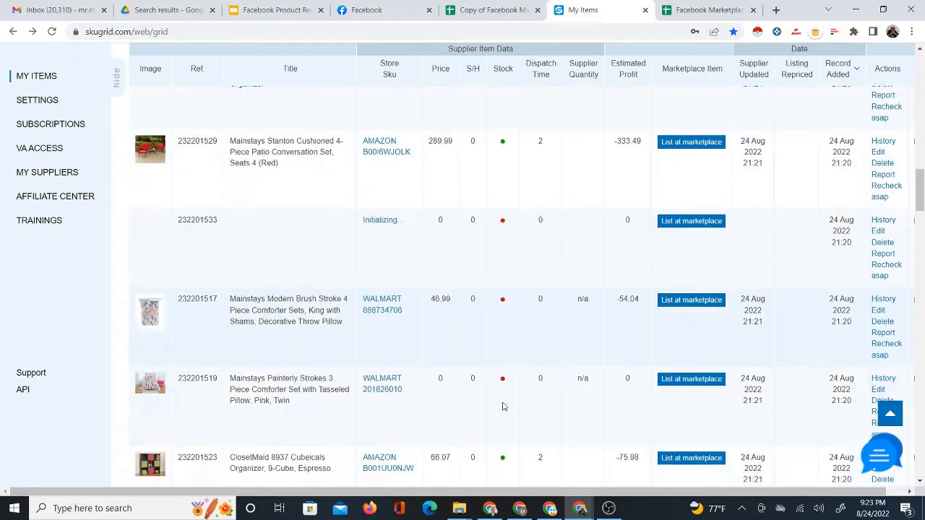
scroll(504, 406, down, 4)
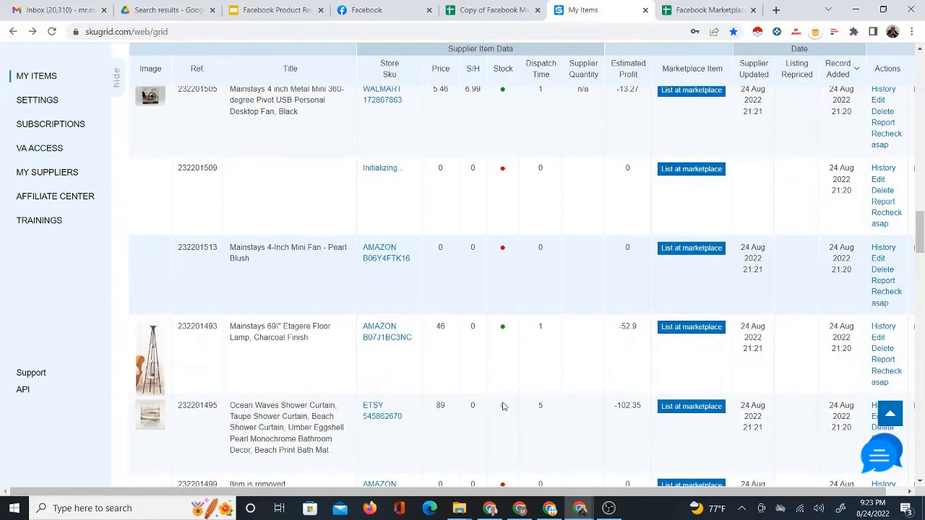
scroll(502, 374, down, 2)
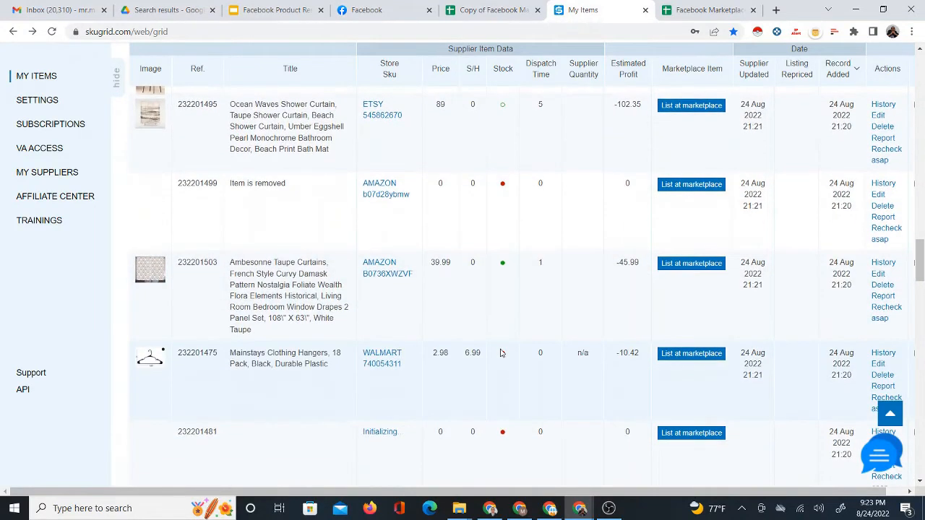
scroll(505, 346, down, 1)
scroll(511, 340, down, 3)
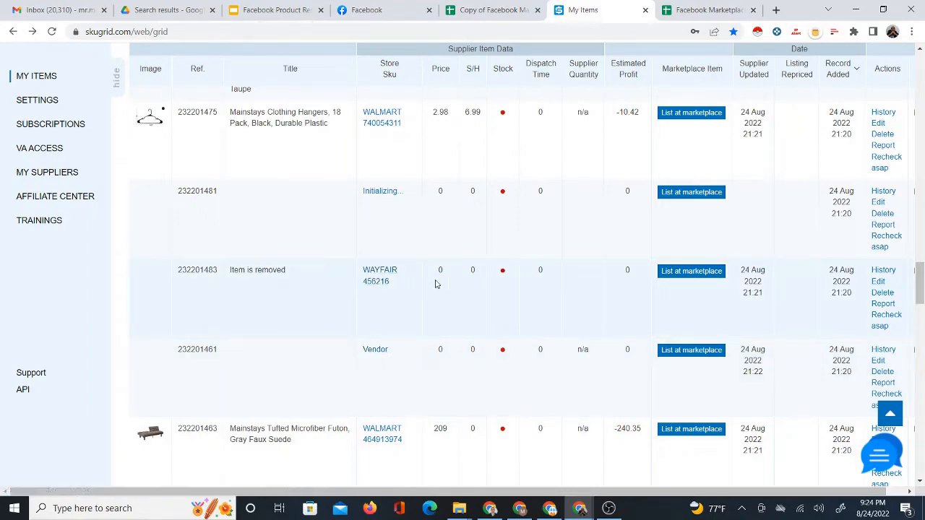
scroll(556, 264, up, 3)
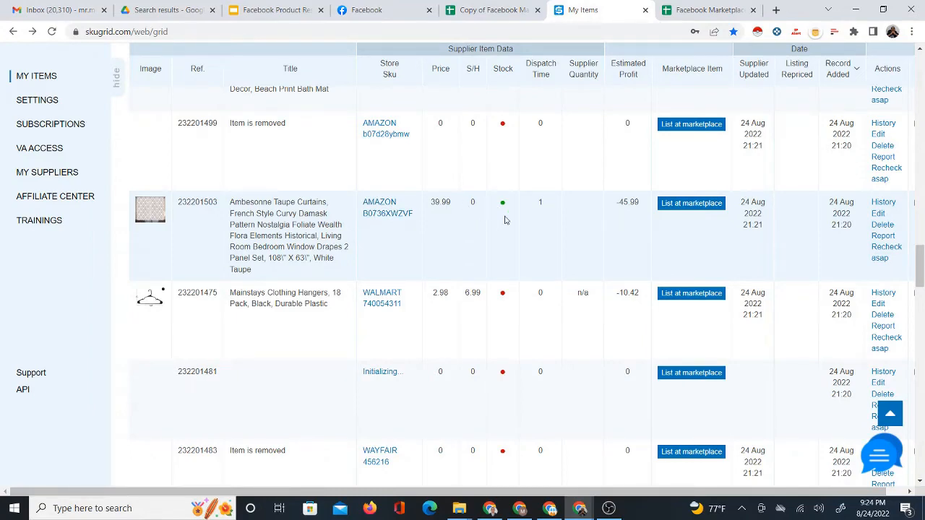
drag(919, 257, 919, 63)
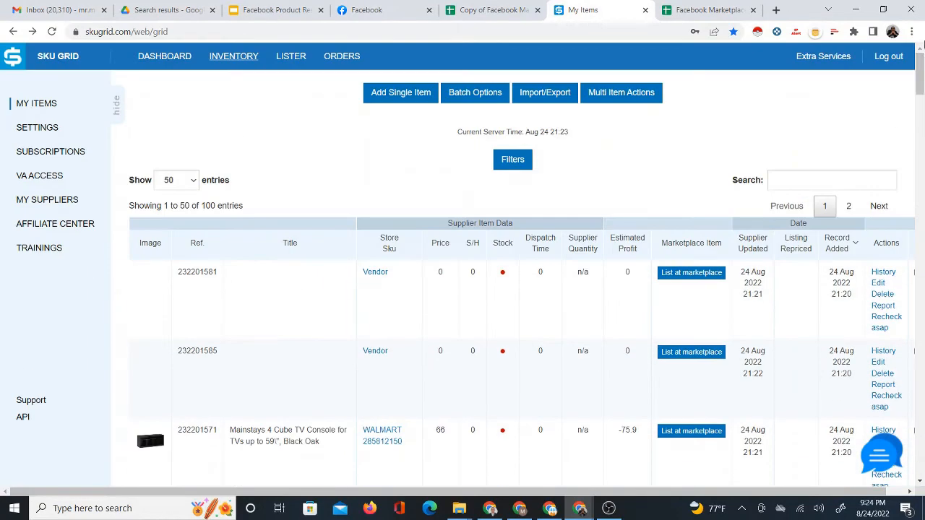
Check outline item 7 in the slides, then export the full SkuGrid inventory as a CSV and download the file.
click(271, 10)
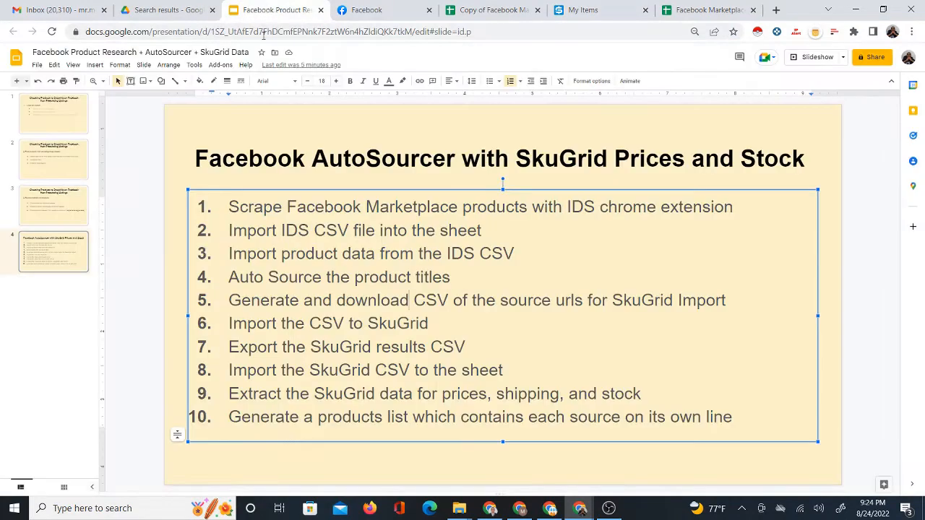
drag(229, 347, 467, 341)
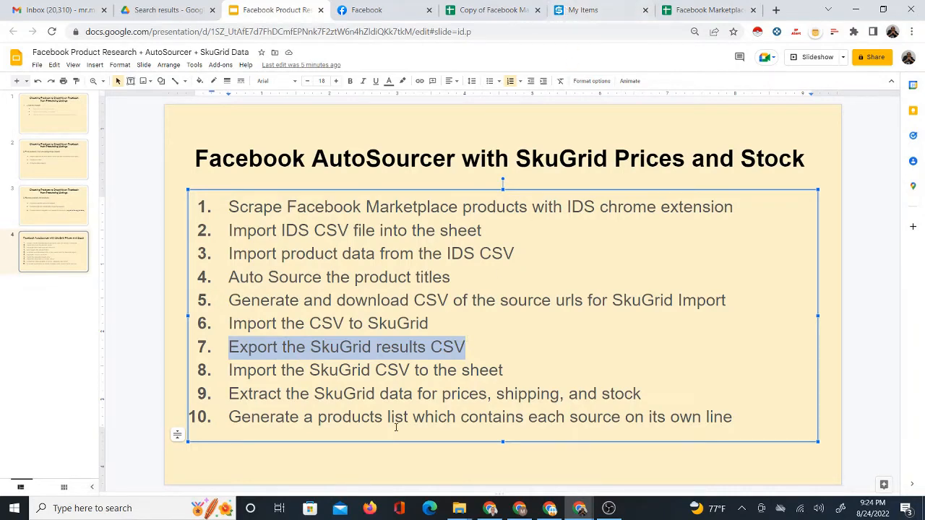
click(585, 9)
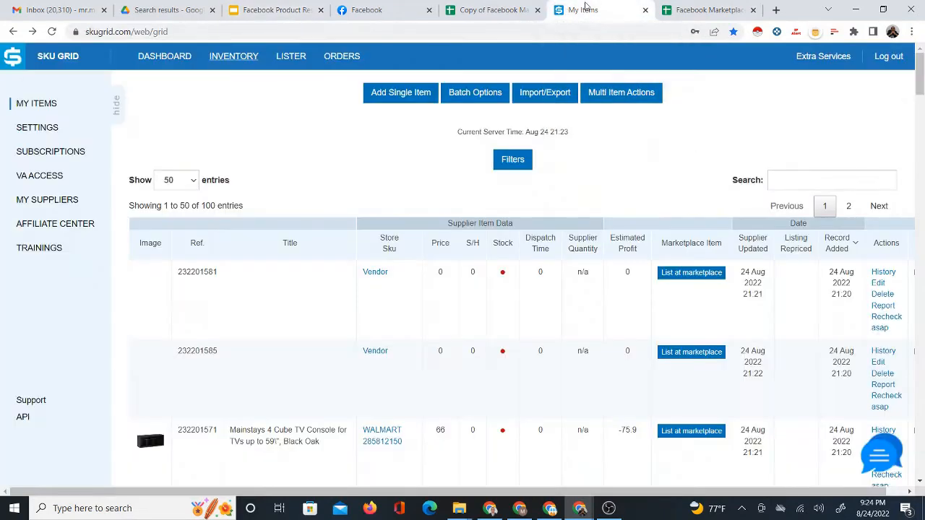
click(538, 97)
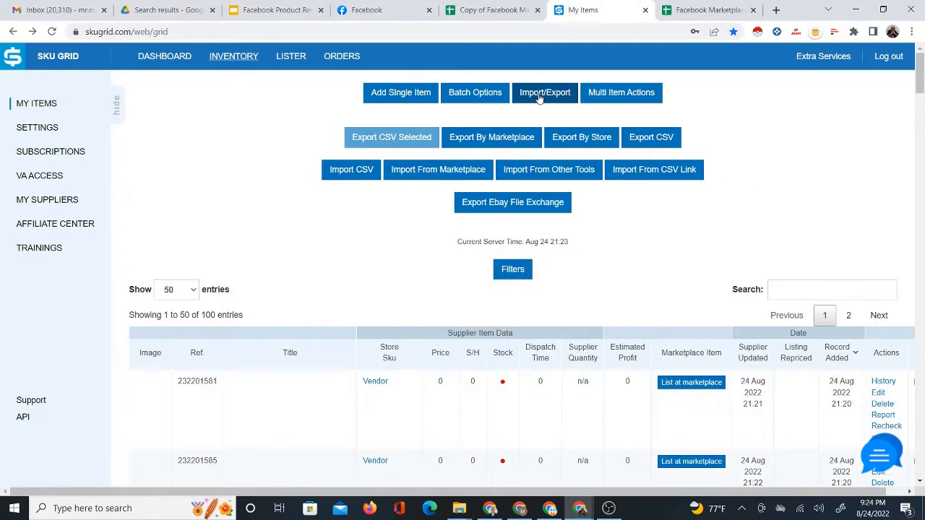
click(646, 140)
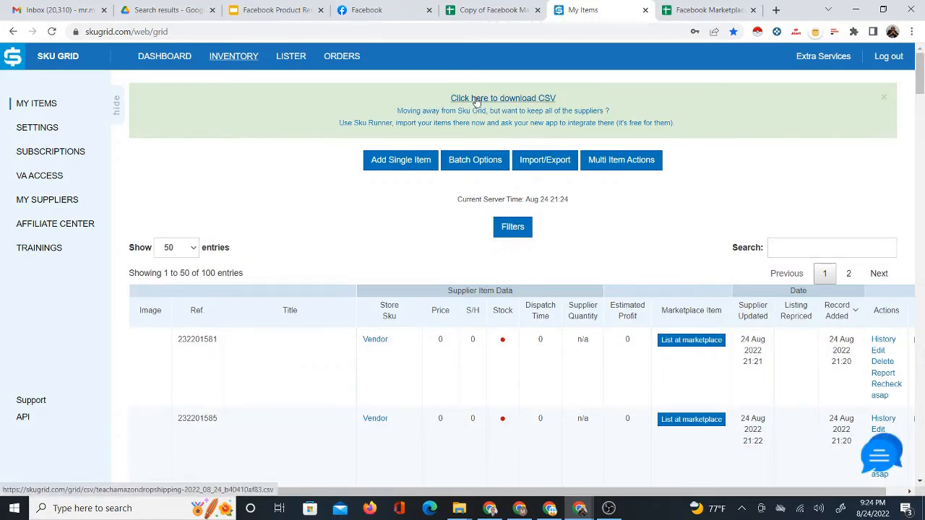
click(476, 99)
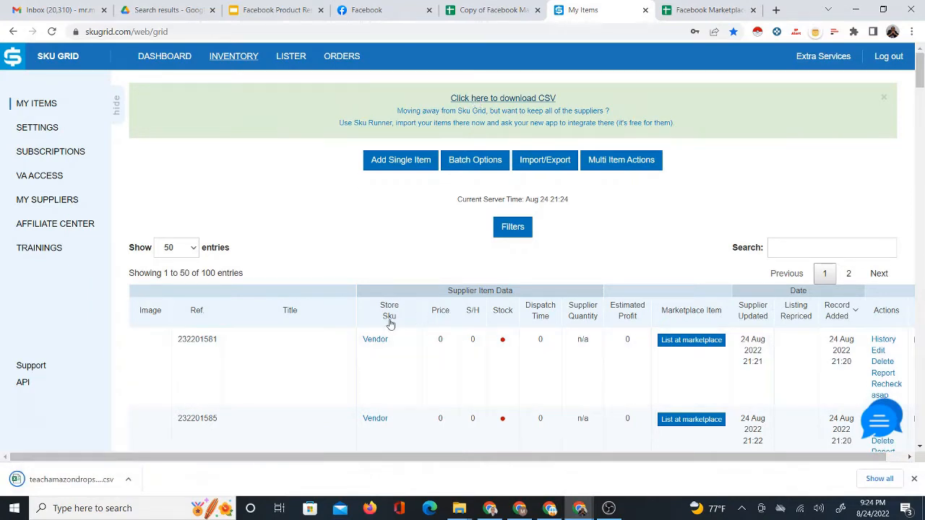
Examine the items on page 2 of the SkuGrid inventory and return to page 1.
click(849, 273)
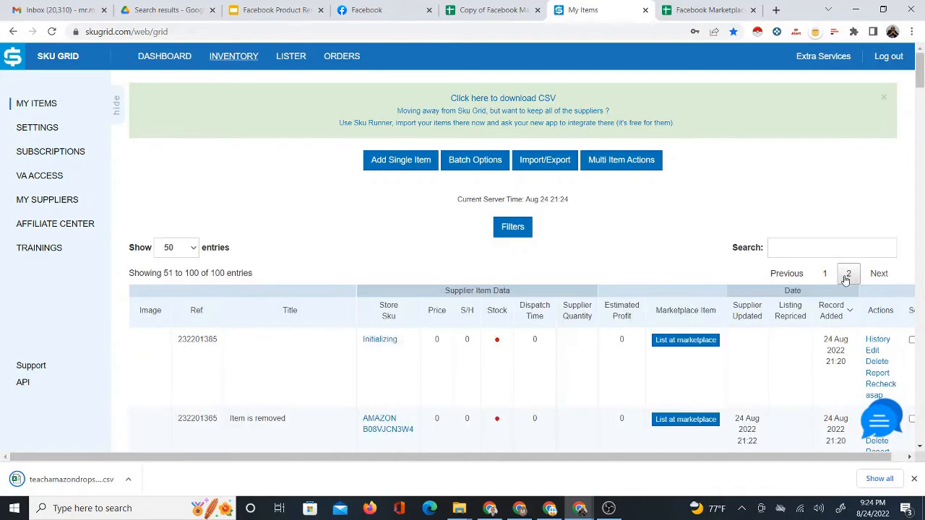
scroll(629, 400, down, 5)
scroll(630, 400, down, 6)
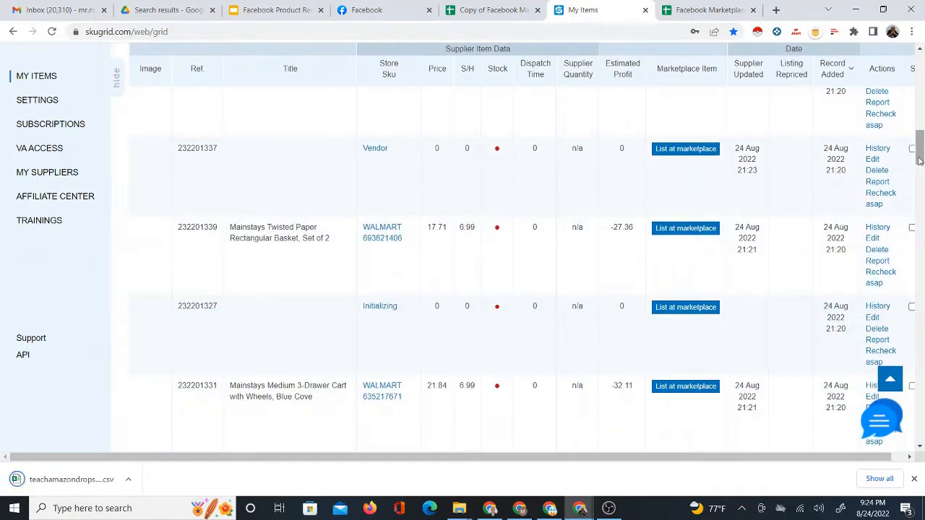
drag(921, 159, 921, 69)
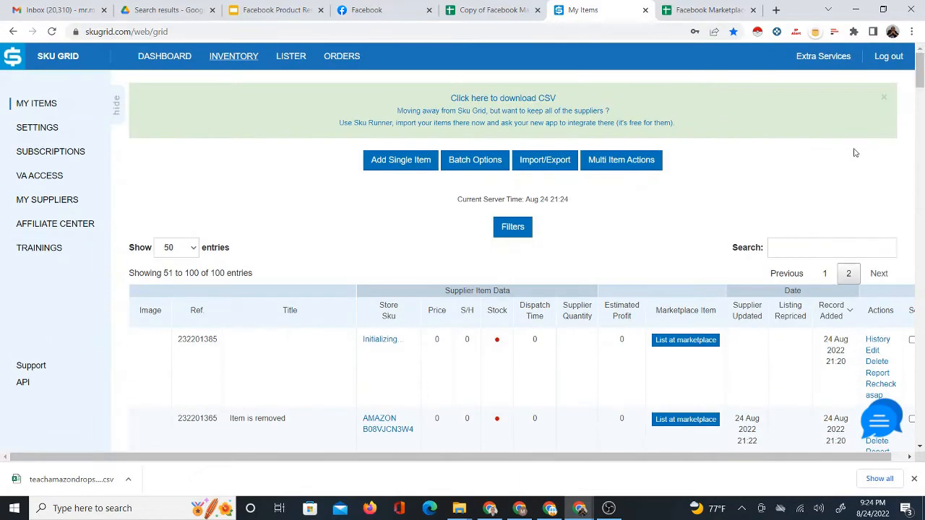
click(822, 273)
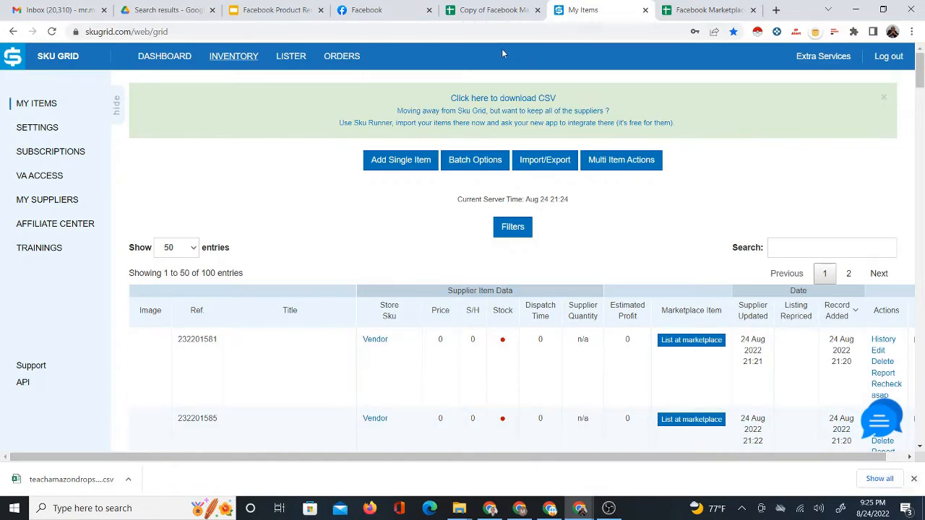
Open the SG Export CSV sheet of the DEMO Auto Sourcer spreadsheet and check outline item 8 in the slides.
click(485, 9)
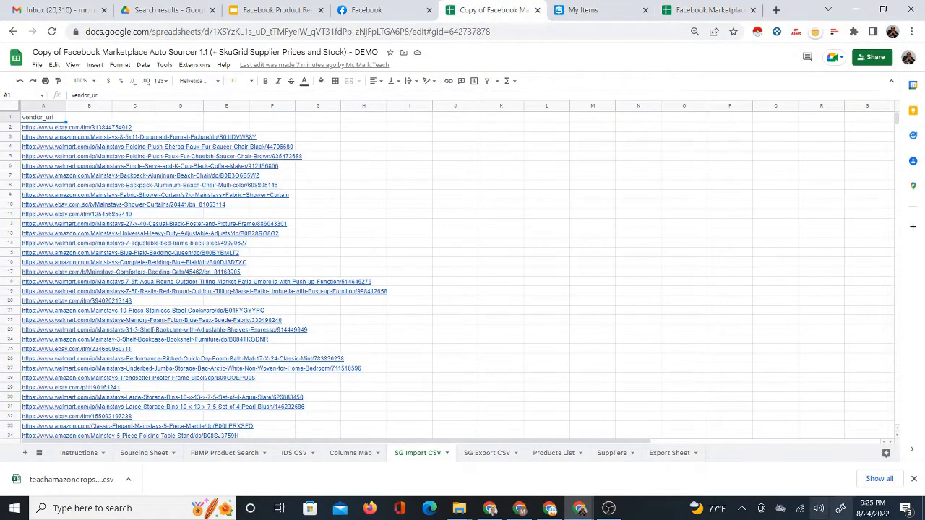
click(913, 478)
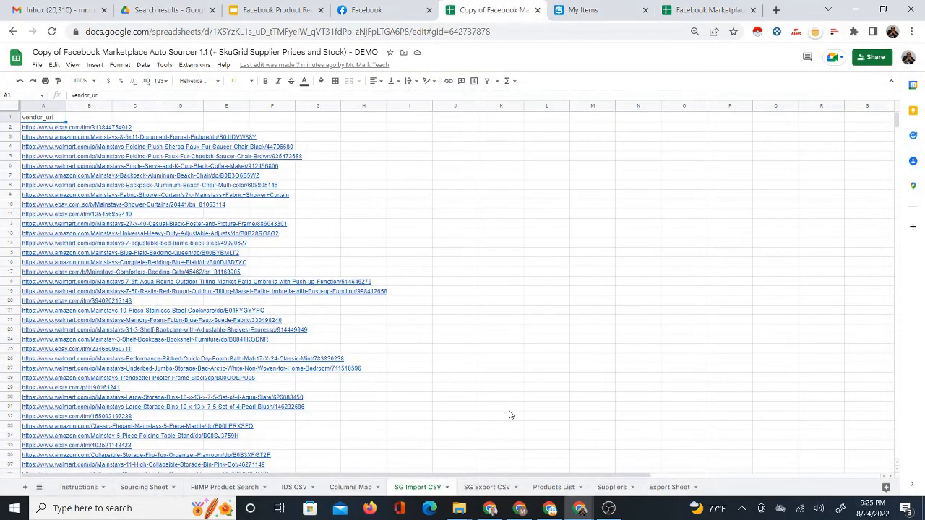
click(494, 488)
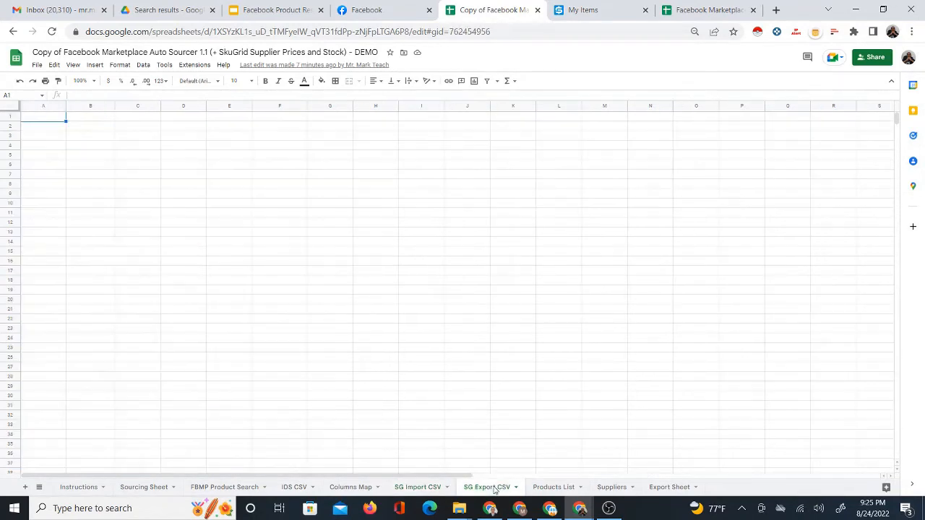
click(261, 10)
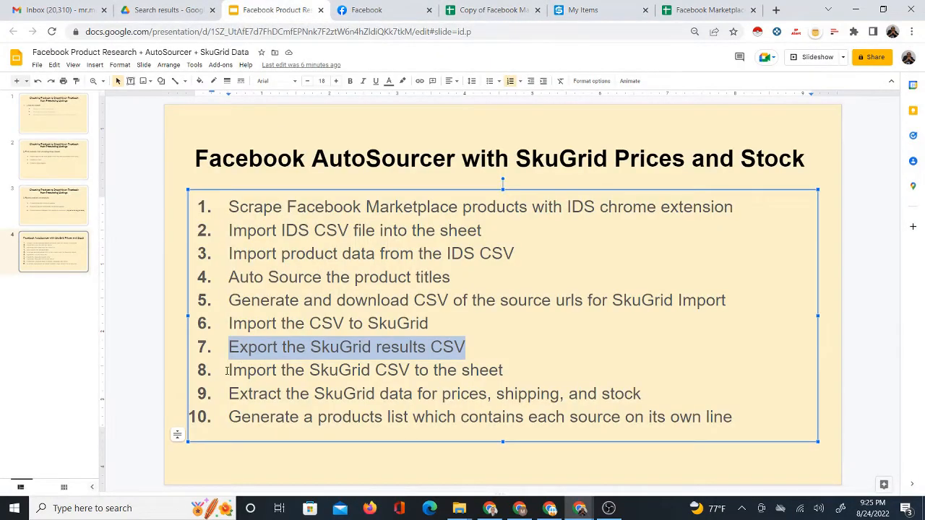
drag(227, 370, 509, 363)
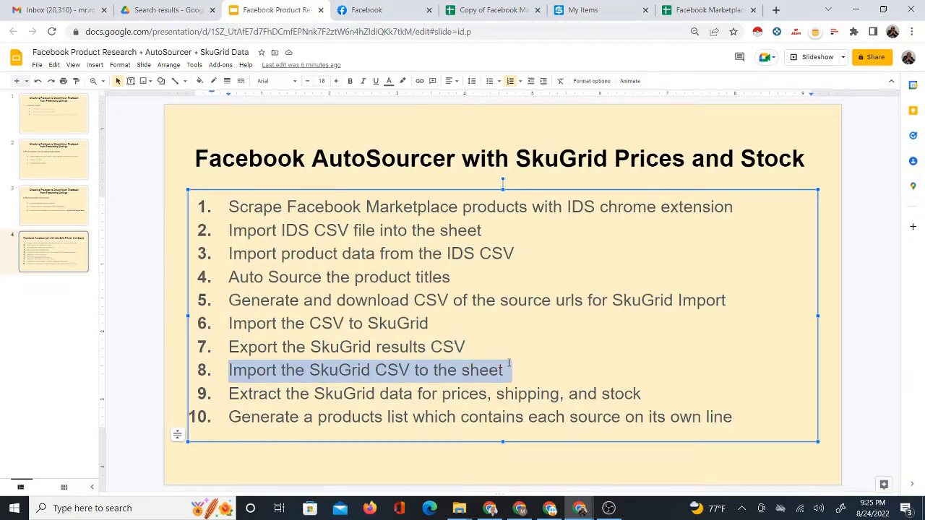
click(486, 7)
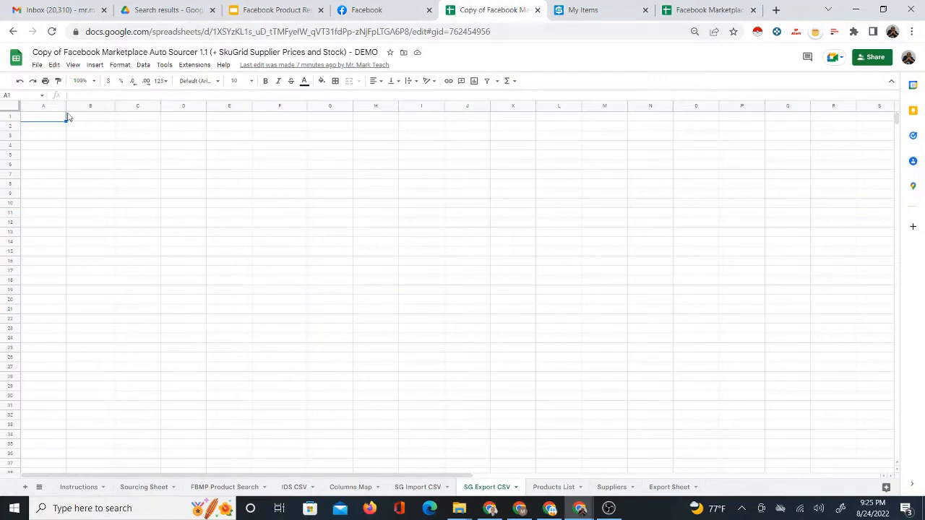
Import the downloaded teachamazondropshipping-2022_08_24_b40410af83 CSV from the device, replacing the current SG Export CSV sheet.
click(37, 66)
click(56, 106)
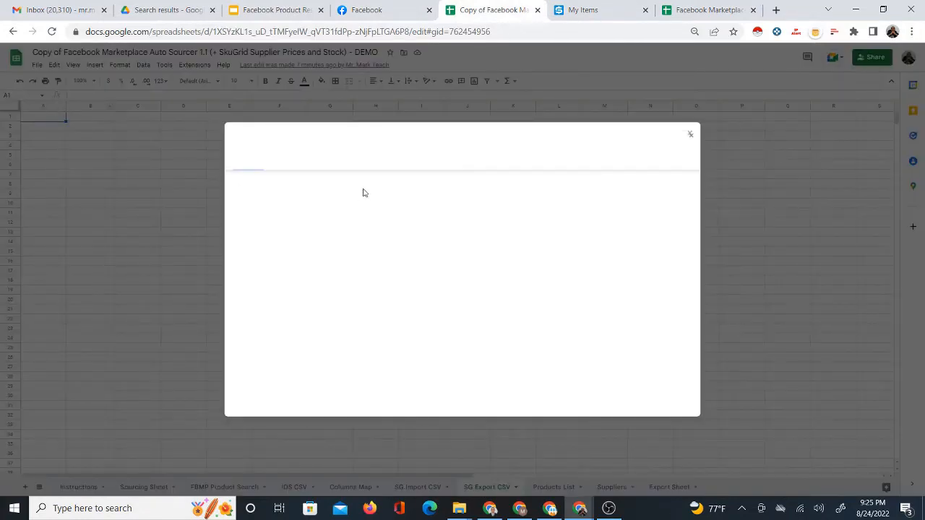
click(391, 158)
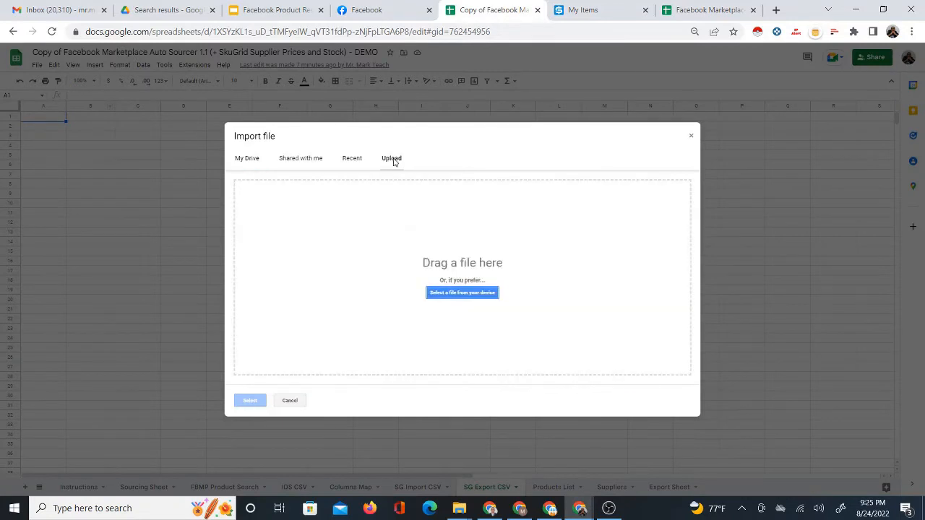
click(463, 293)
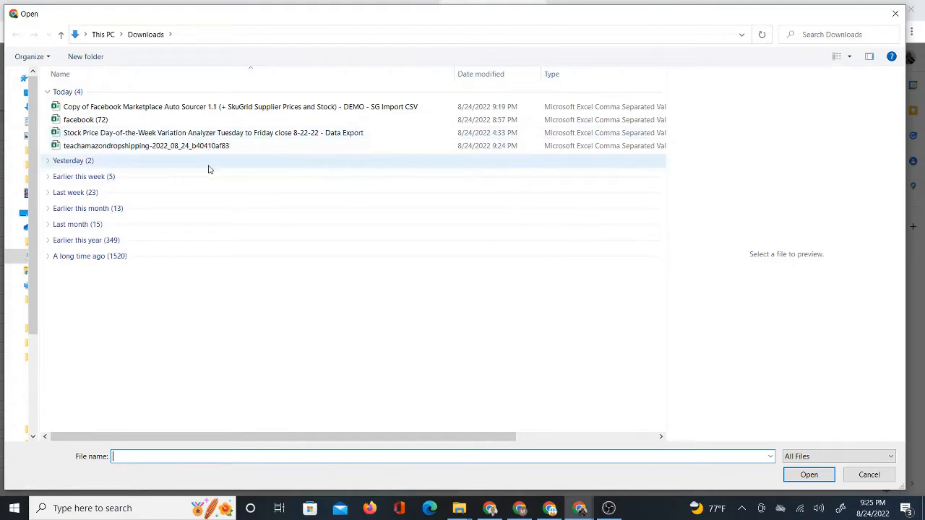
click(195, 148)
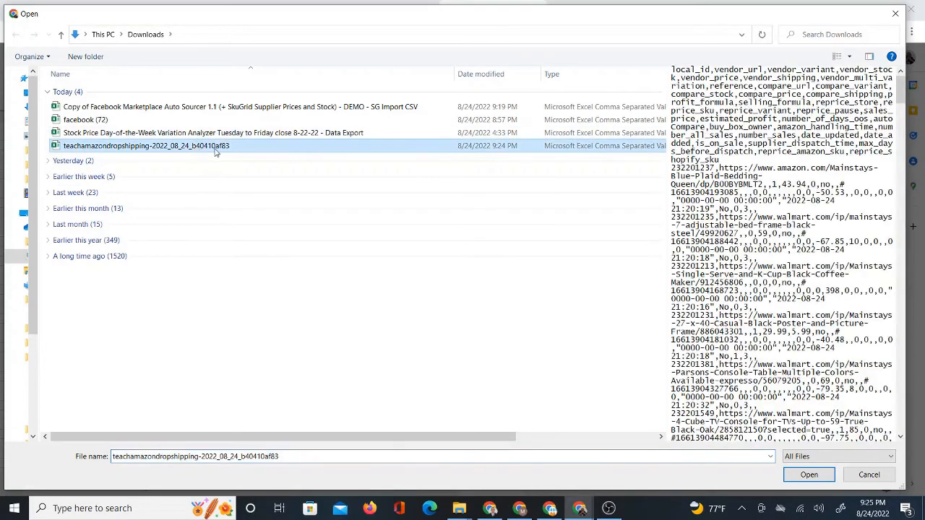
click(808, 477)
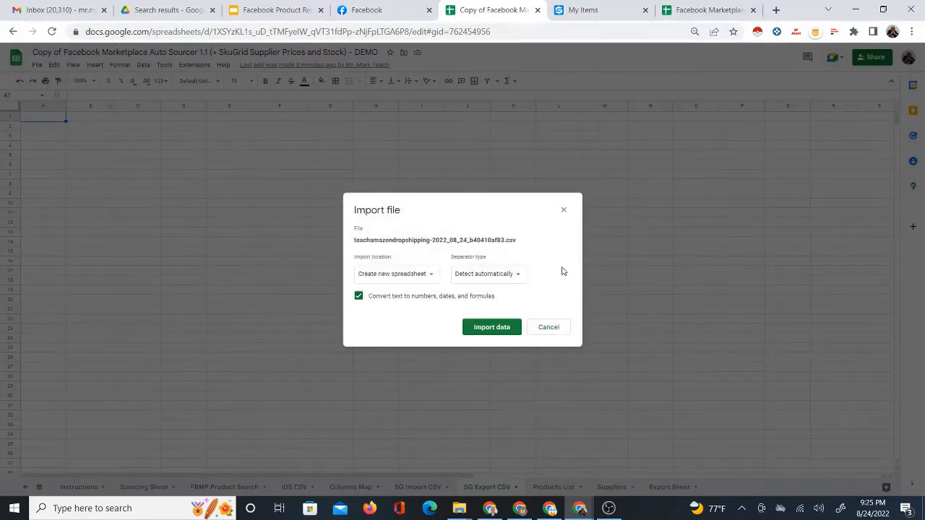
click(430, 275)
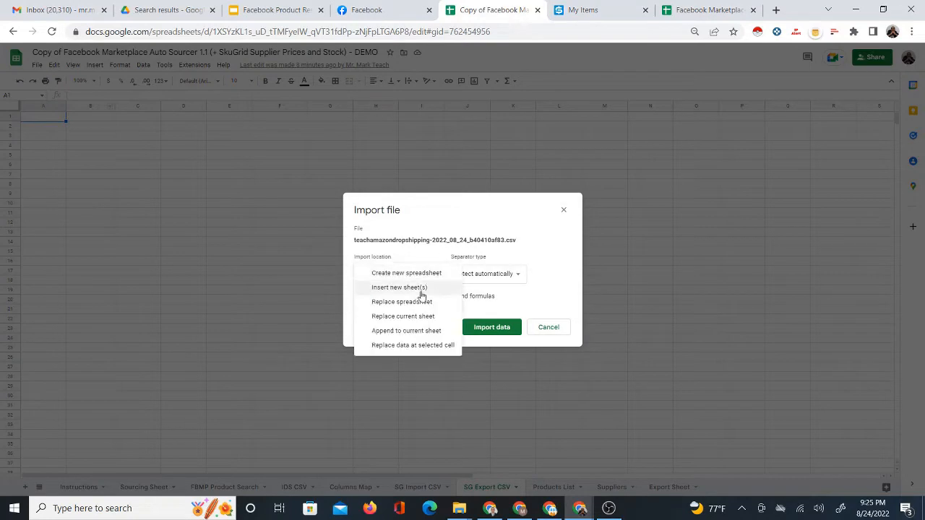
click(423, 316)
click(489, 330)
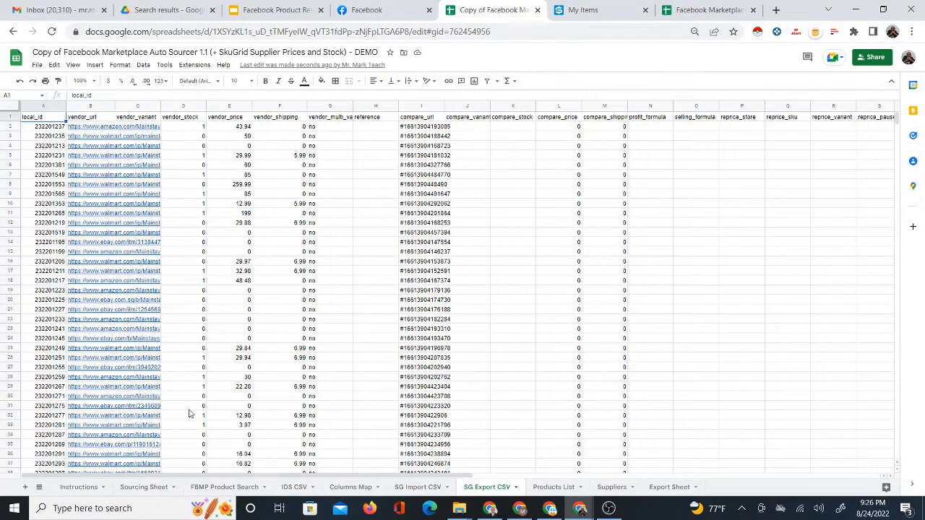
Compare the Sourcing Sheet's source links with the imported vendor_url, vendor_stock, vendor_price and vendor_shipping columns in SG Export CSV.
click(153, 487)
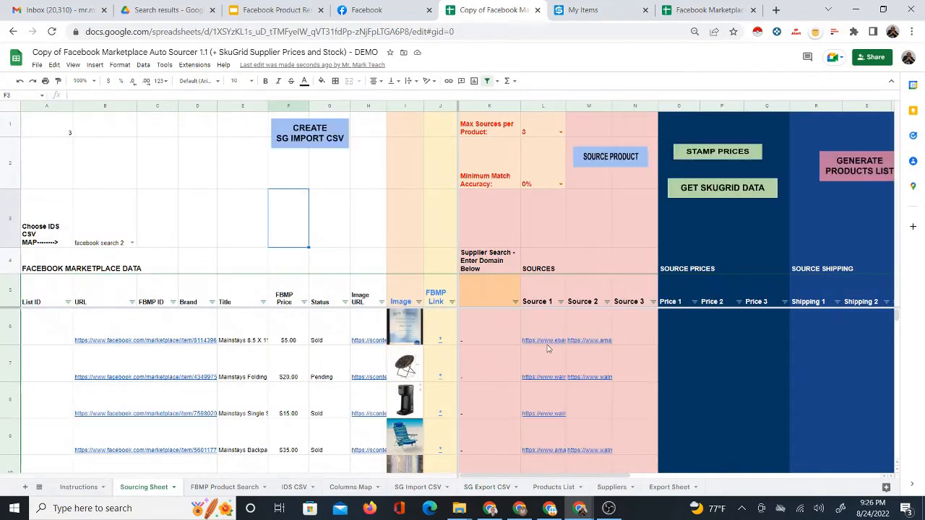
click(487, 487)
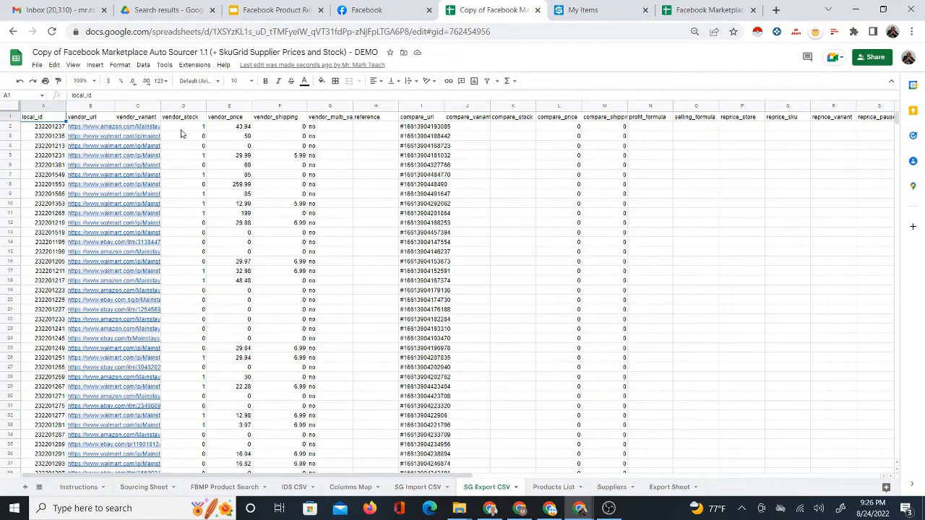
drag(182, 129, 194, 281)
drag(231, 127, 242, 280)
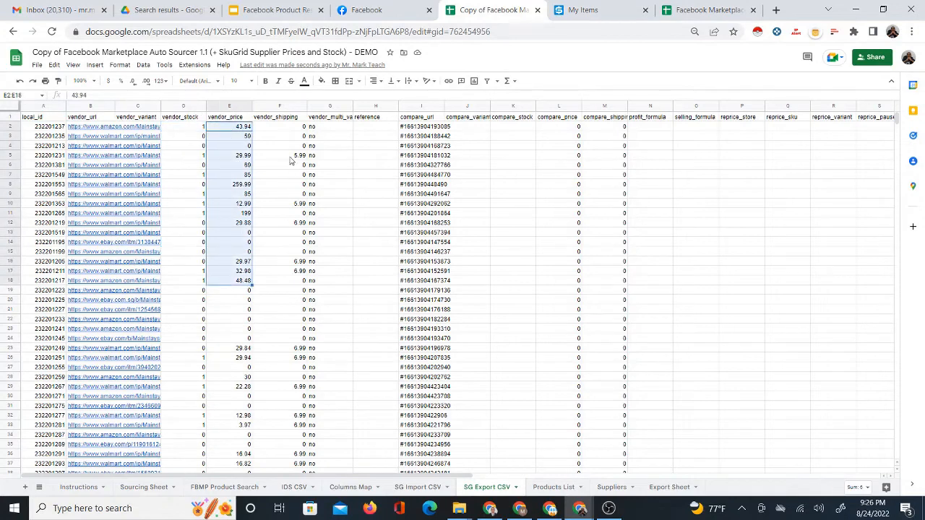
drag(280, 127, 275, 276)
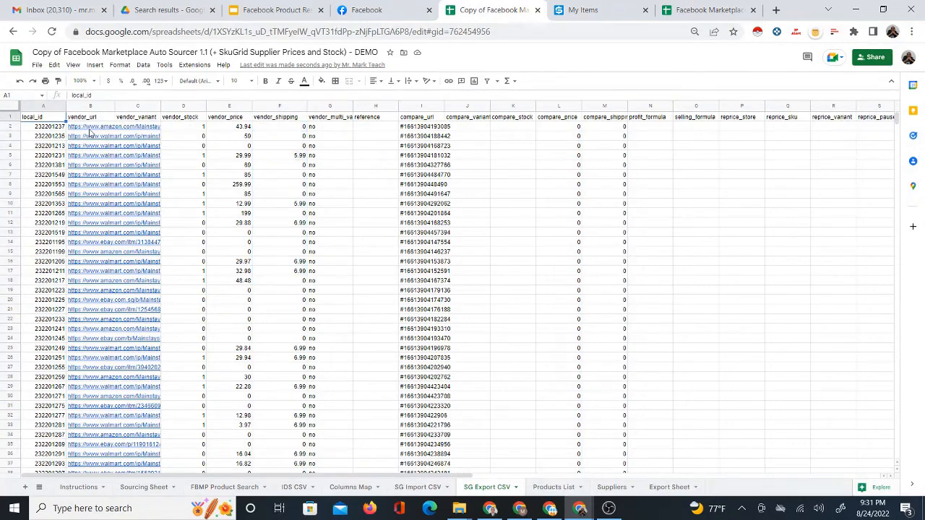
mouse_move(90, 132)
Try to fill the Sourcing Sheet's source price, shipping and stock columns by running the Get SkuGrid Data script.
click(142, 488)
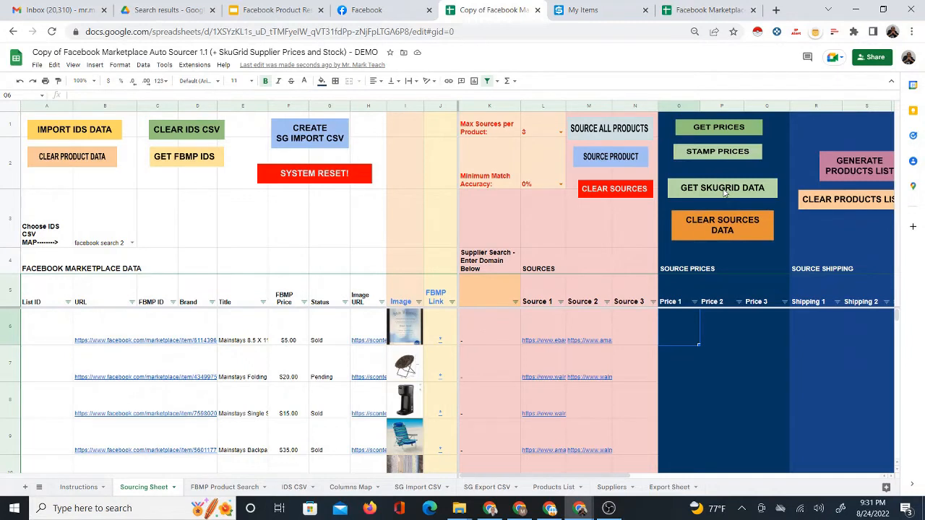
click(725, 190)
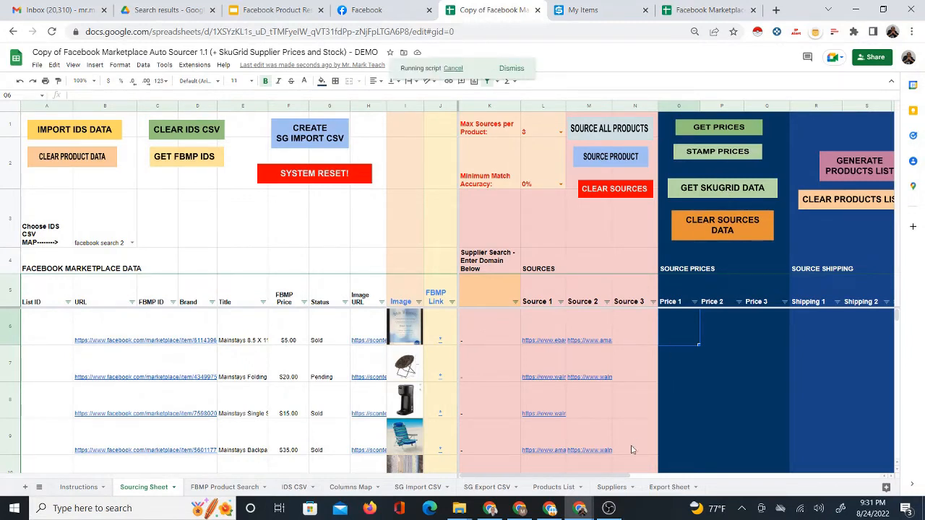
scroll(652, 428, right, 3)
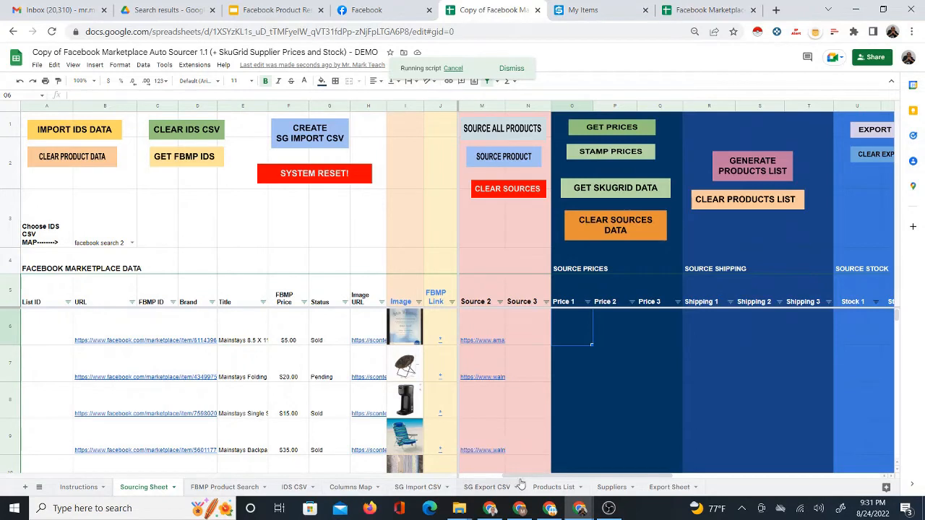
drag(521, 483, 489, 478)
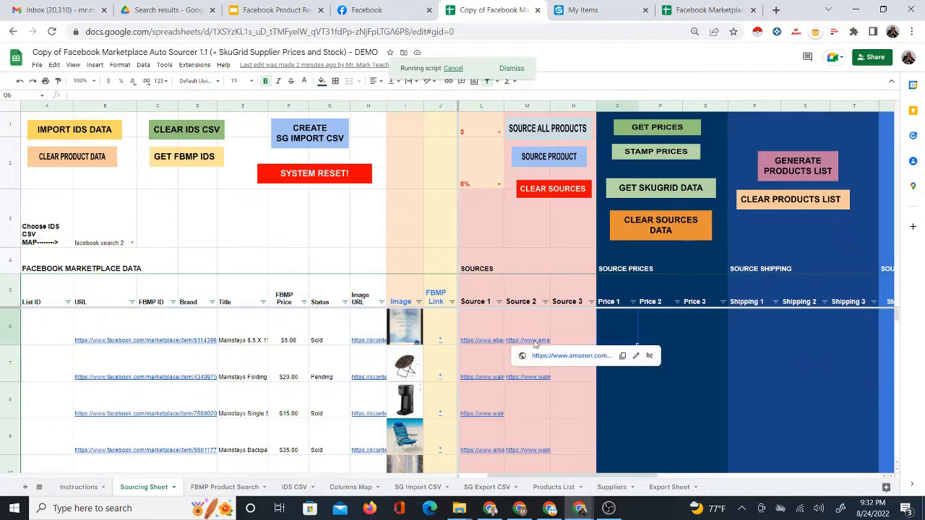
mouse_move(534, 341)
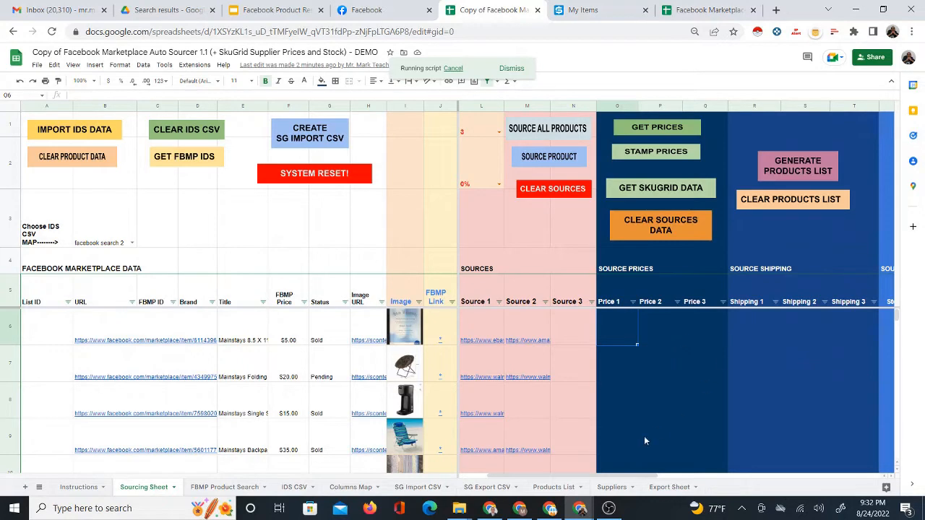
drag(613, 477, 665, 478)
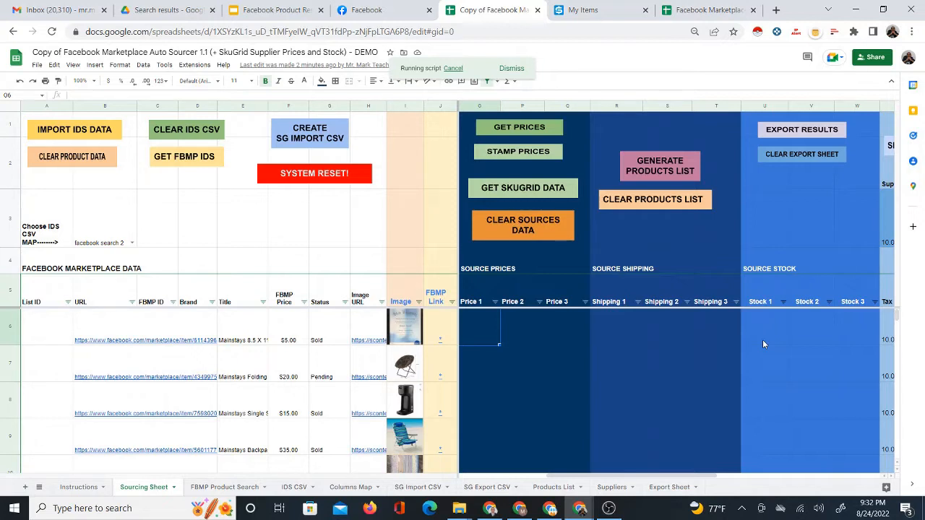
click(626, 336)
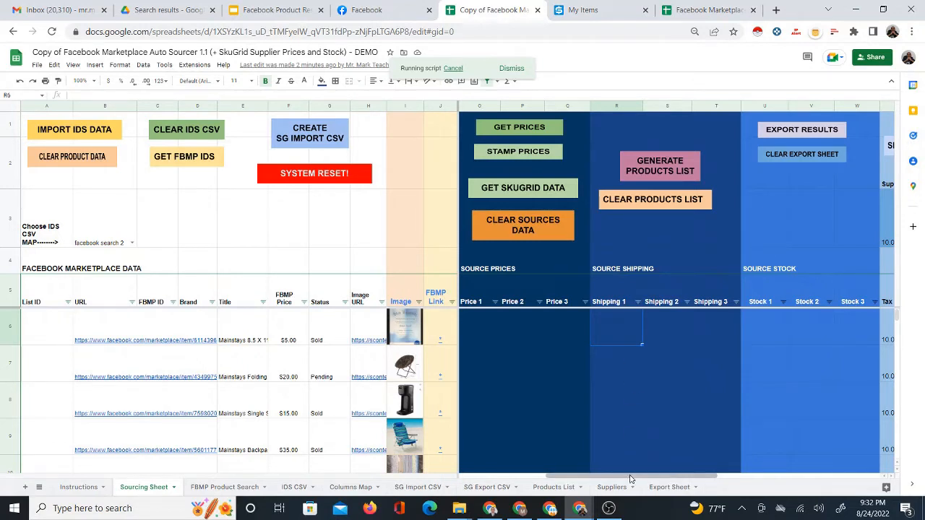
click(487, 328)
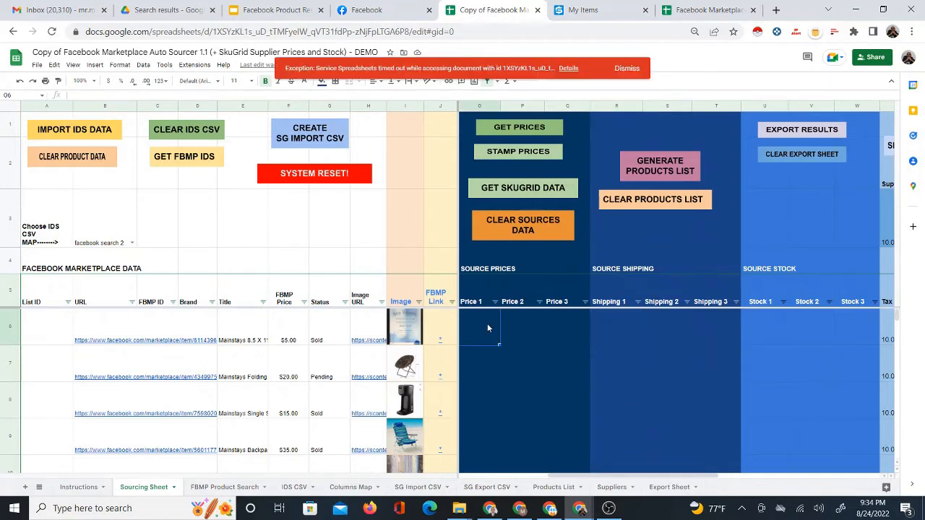
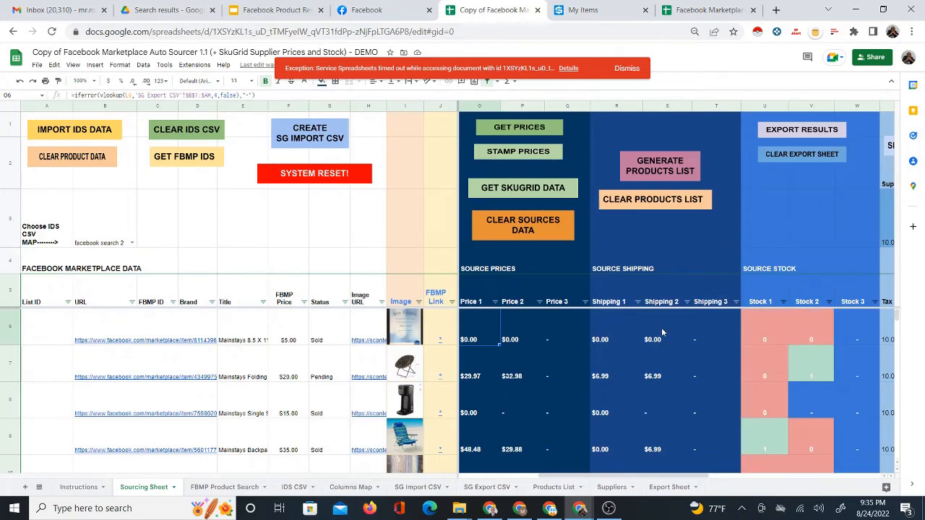
Dismiss the script error and run Stamp Prices to convert the source price, shipping and stock formulas into fixed values.
click(622, 71)
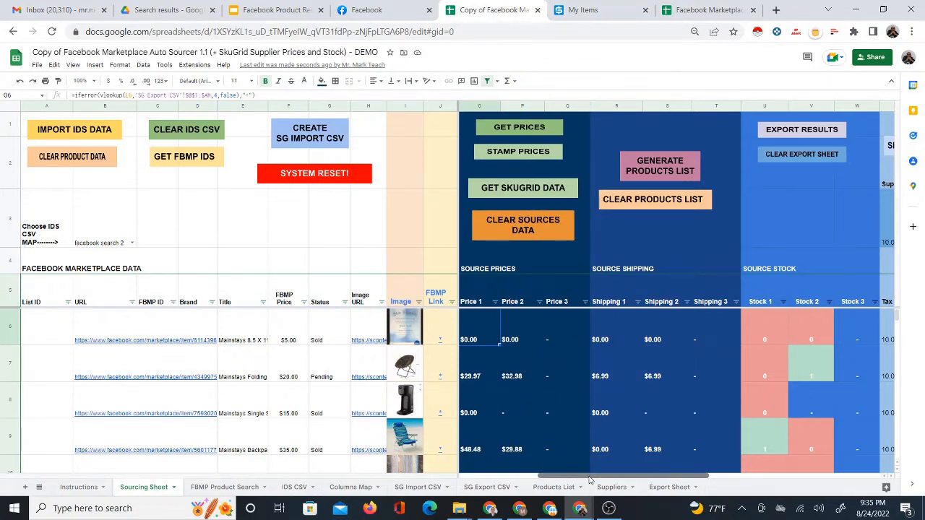
drag(589, 479, 596, 451)
scroll(629, 384, down, 1)
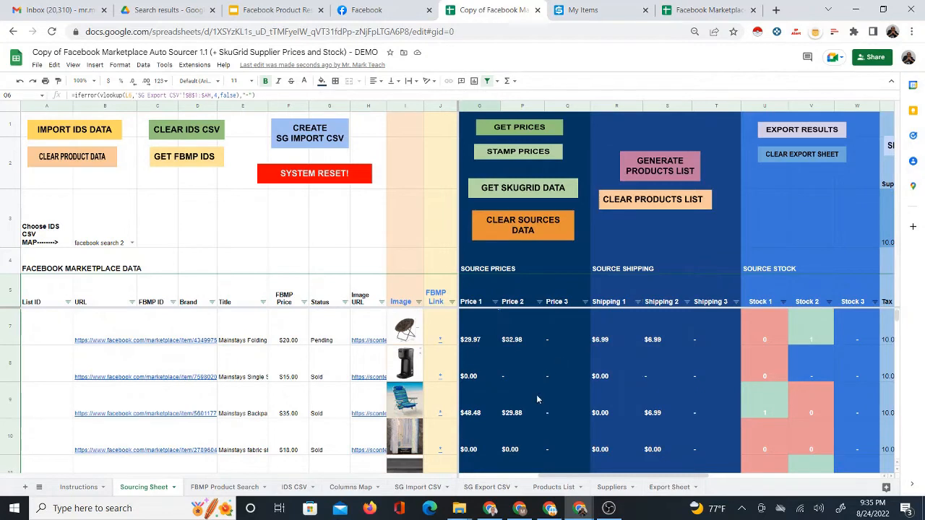
scroll(536, 396, up, 1)
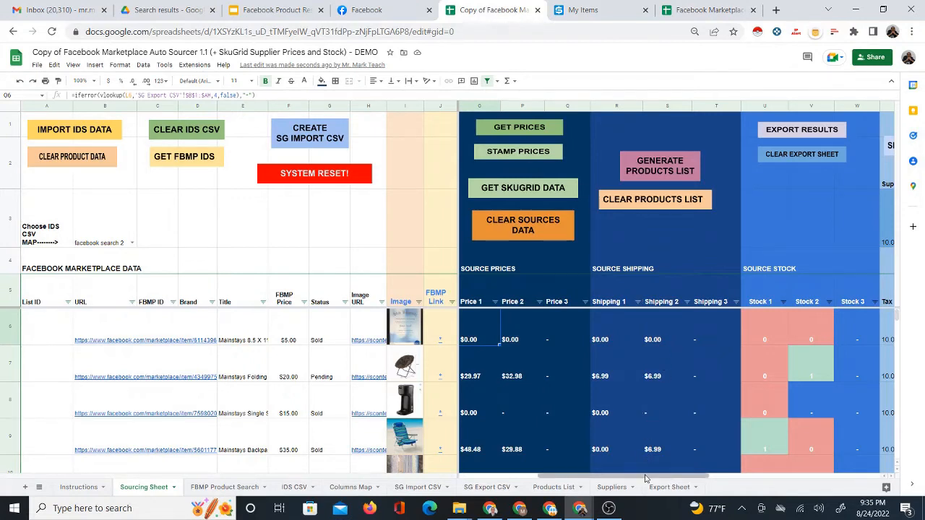
mouse_move(645, 476)
mouse_down()
mouse_move(600, 469)
mouse_move(646, 460)
mouse_up()
click(518, 153)
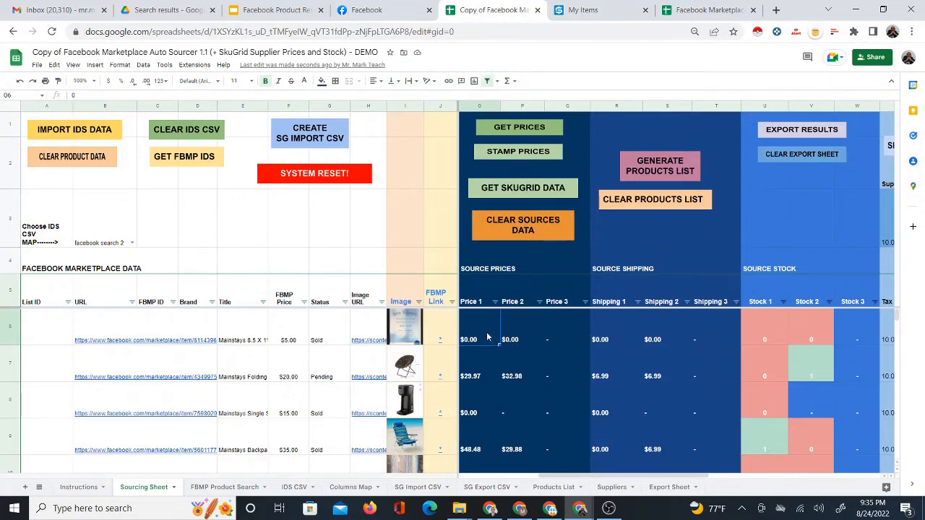
Check that the first product's source price, shipping and stock cells in row 6 hold plain values instead of lookup formulas.
click(541, 342)
click(609, 337)
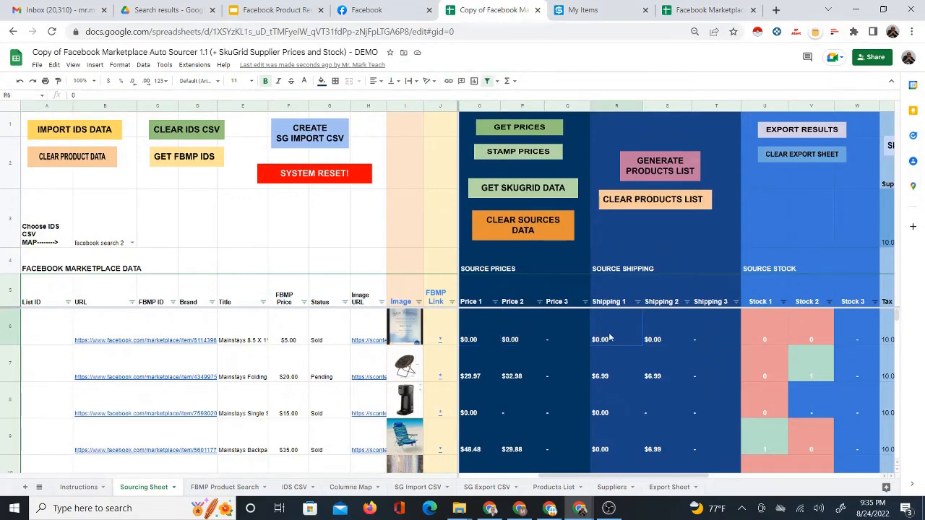
click(654, 338)
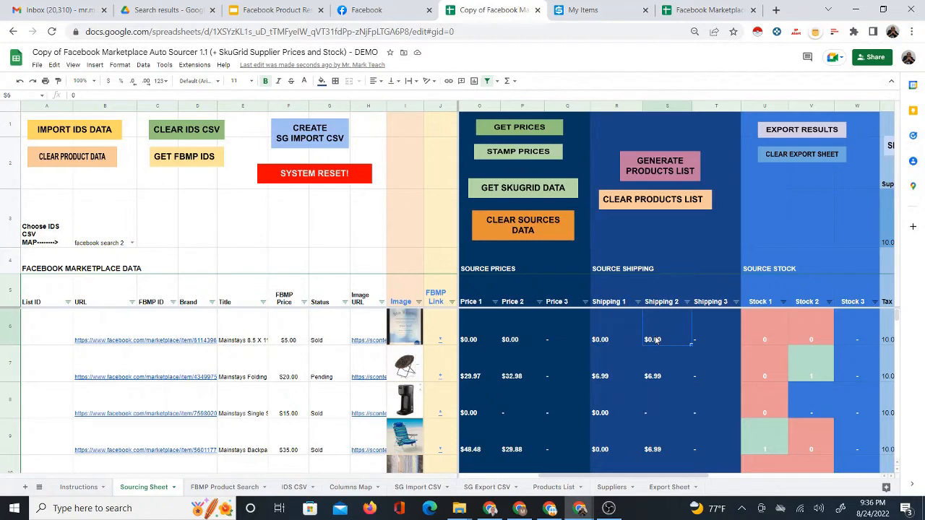
click(772, 339)
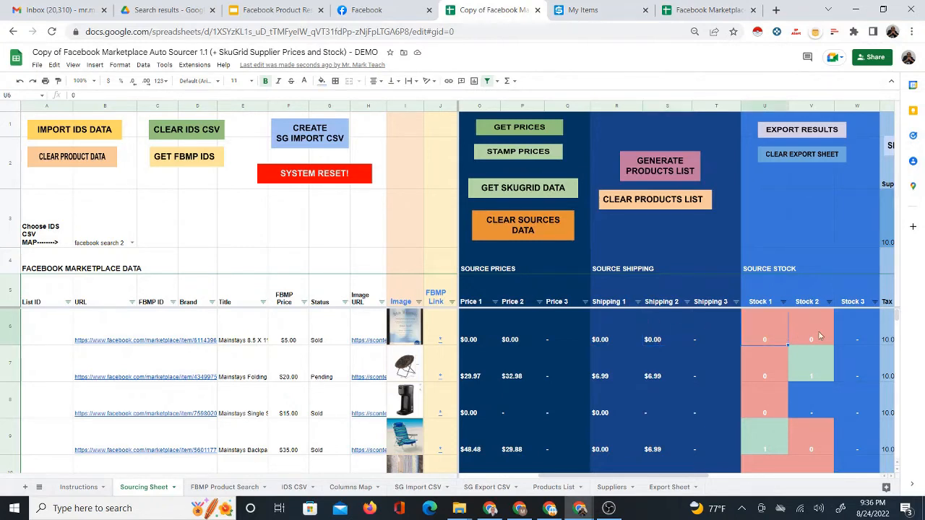
click(819, 334)
click(868, 337)
click(814, 328)
click(758, 329)
click(479, 343)
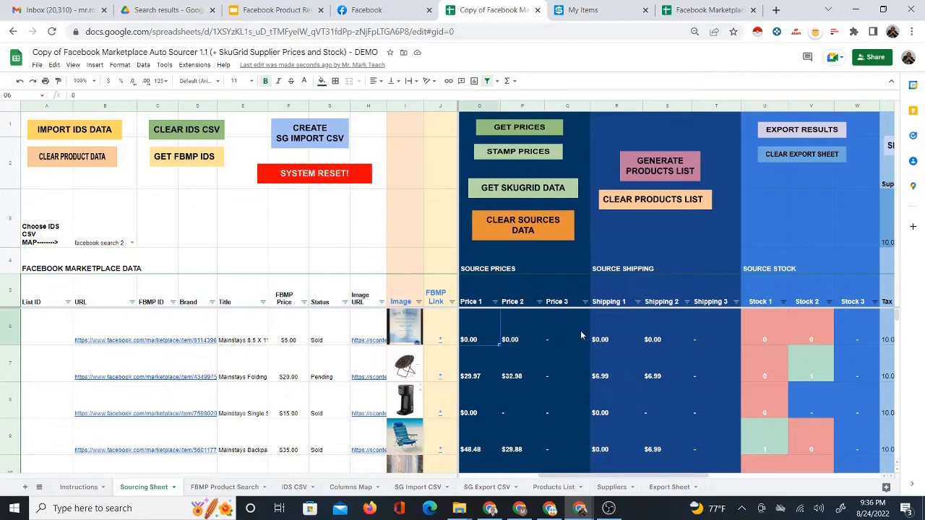
Review the stamped source prices, shipping and stock for the remaining products down to the last filled row of the Sourcing Sheet.
scroll(702, 346, down, 1)
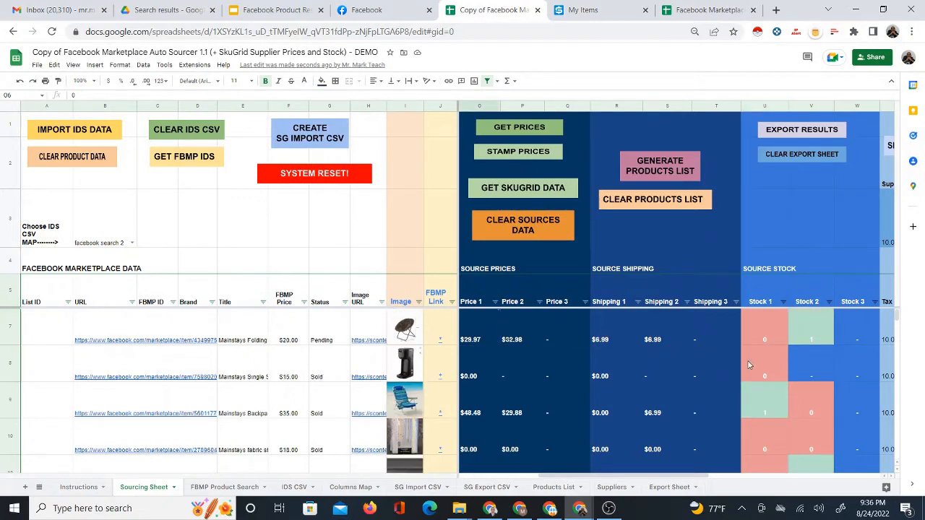
scroll(770, 364, down, 3)
scroll(770, 365, down, 6)
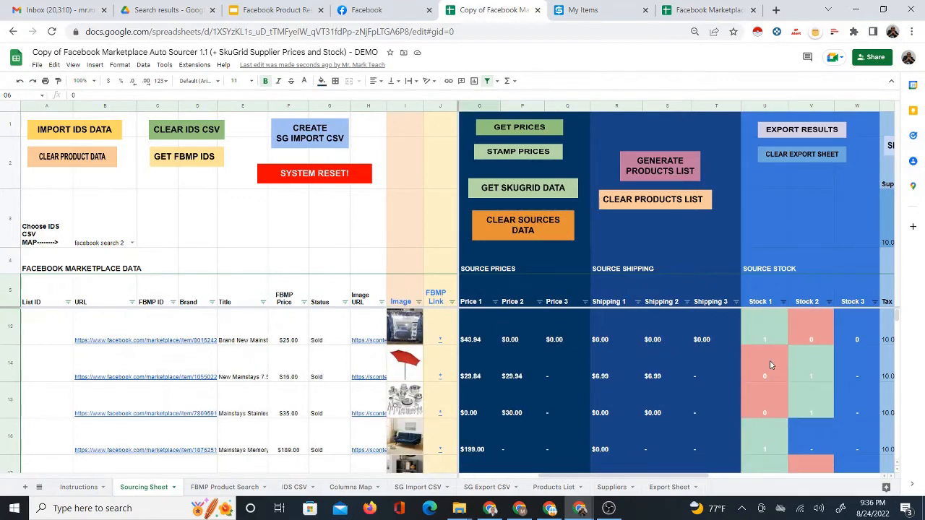
click(606, 377)
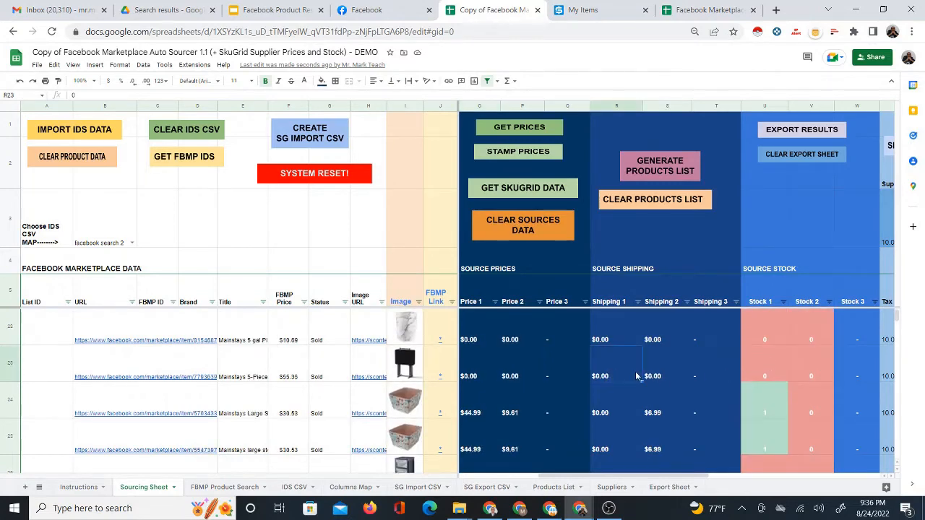
scroll(636, 371, down, 5)
scroll(640, 376, down, 5)
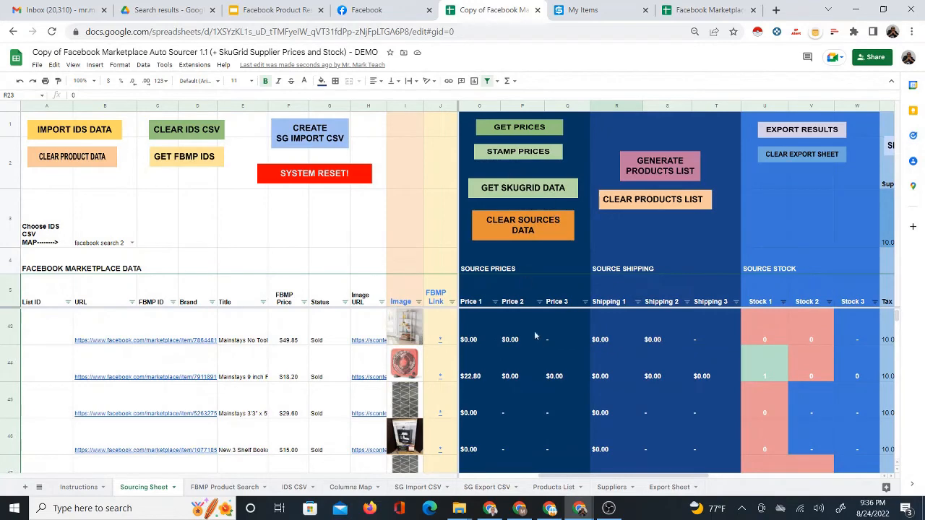
scroll(542, 405, down, 8)
scroll(542, 419, down, 2)
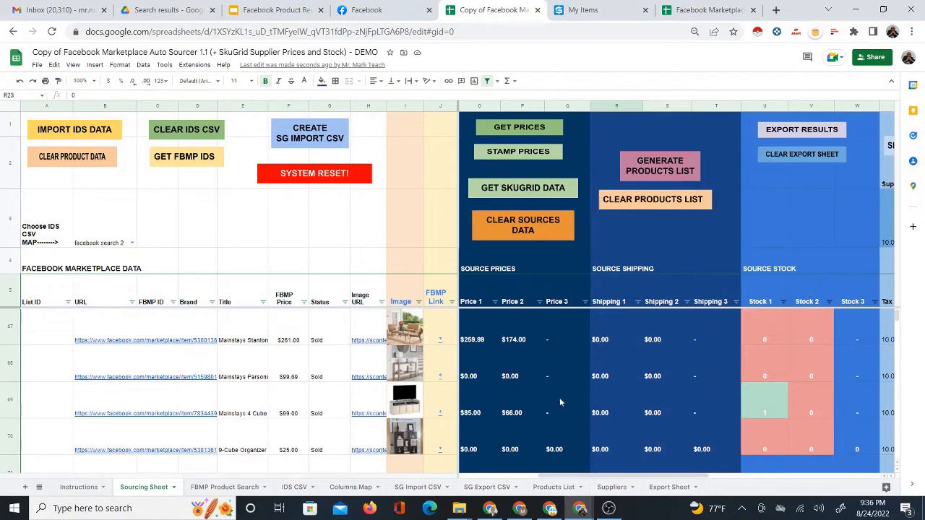
scroll(560, 403, down, 1)
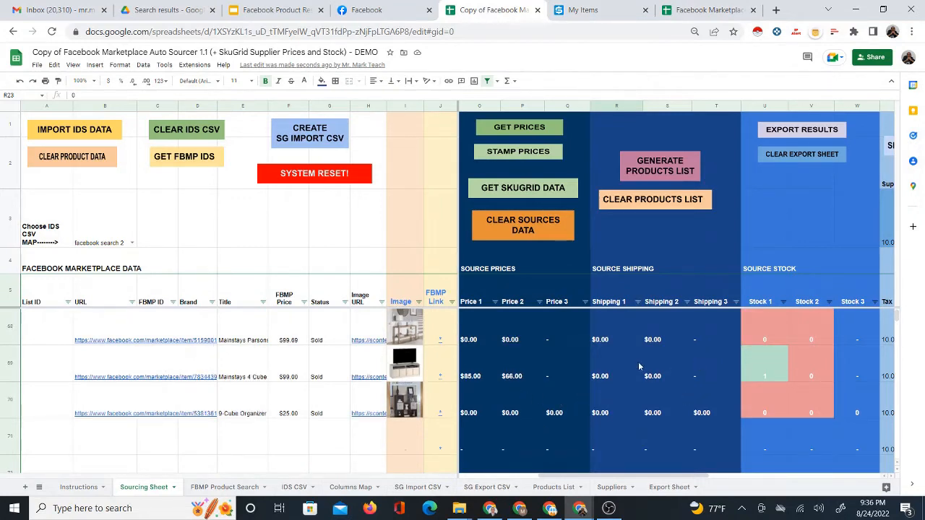
scroll(498, 390, up, 7)
scroll(511, 389, up, 5)
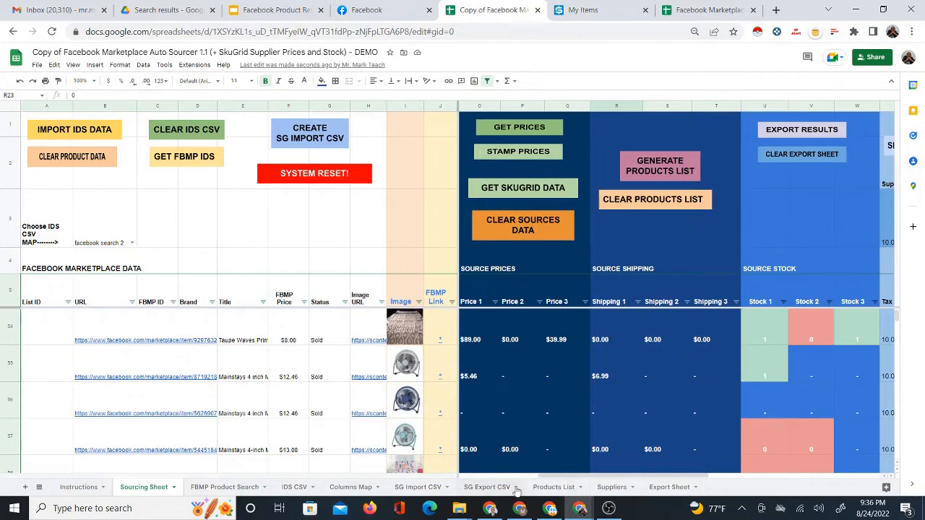
Compare the Selling Fees, Profits and Return on Investment columns with each product's source links, prices and stock in the Sourcing Sheet.
drag(554, 476, 738, 475)
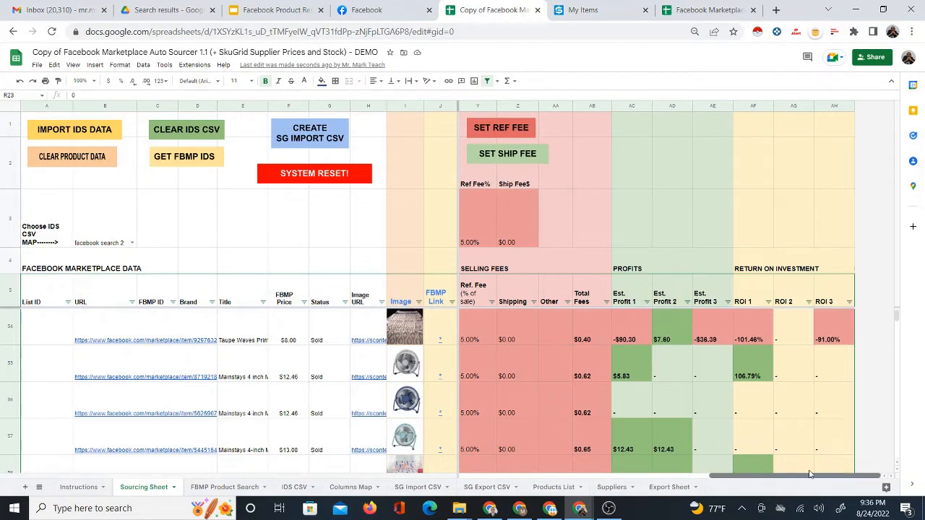
drag(809, 474, 561, 490)
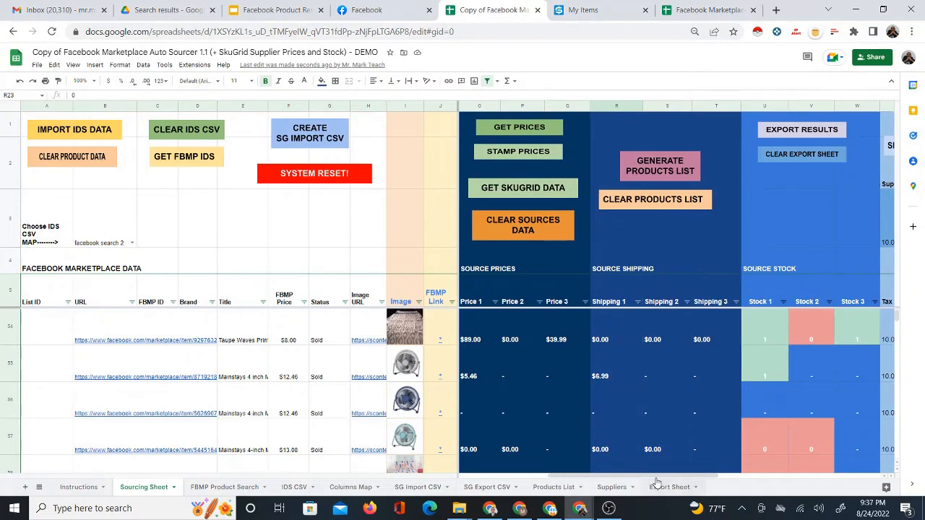
drag(661, 479, 801, 460)
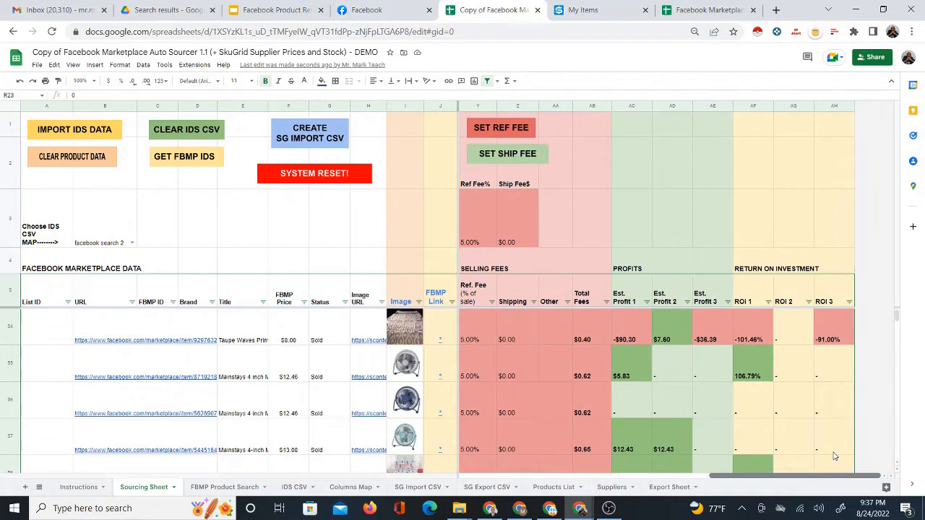
scroll(834, 456, left, 5)
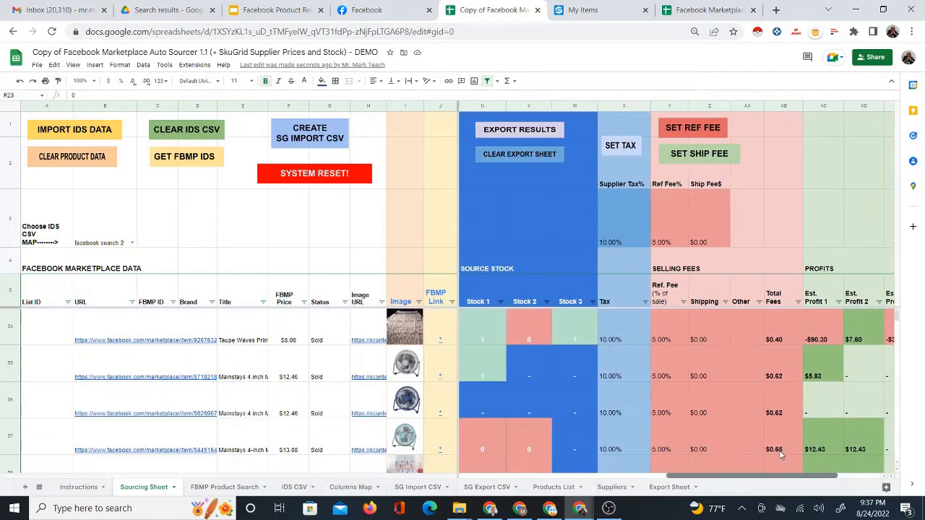
scroll(760, 452, left, 6)
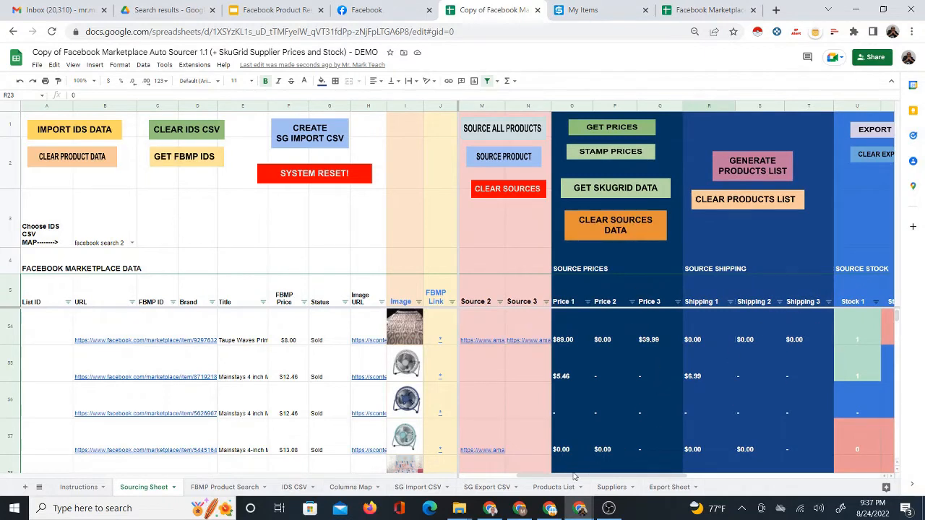
drag(574, 470, 551, 480)
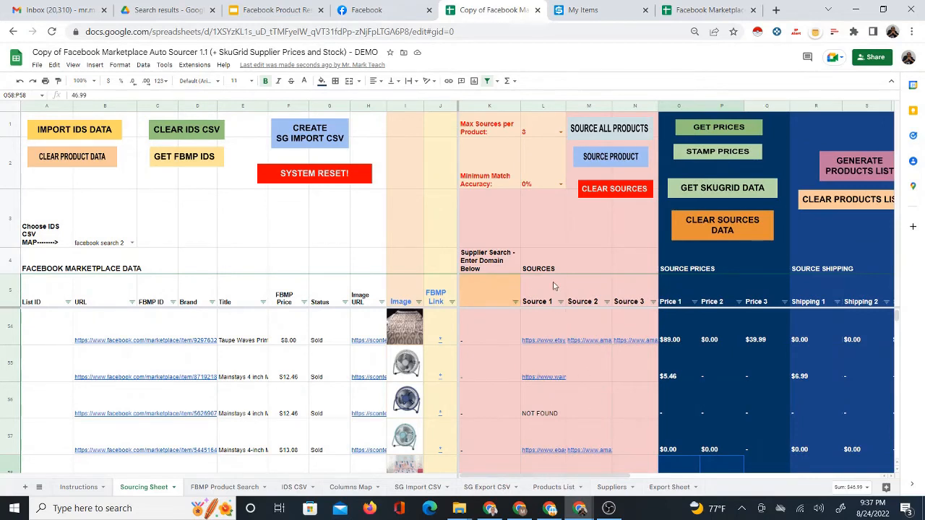
click(463, 301)
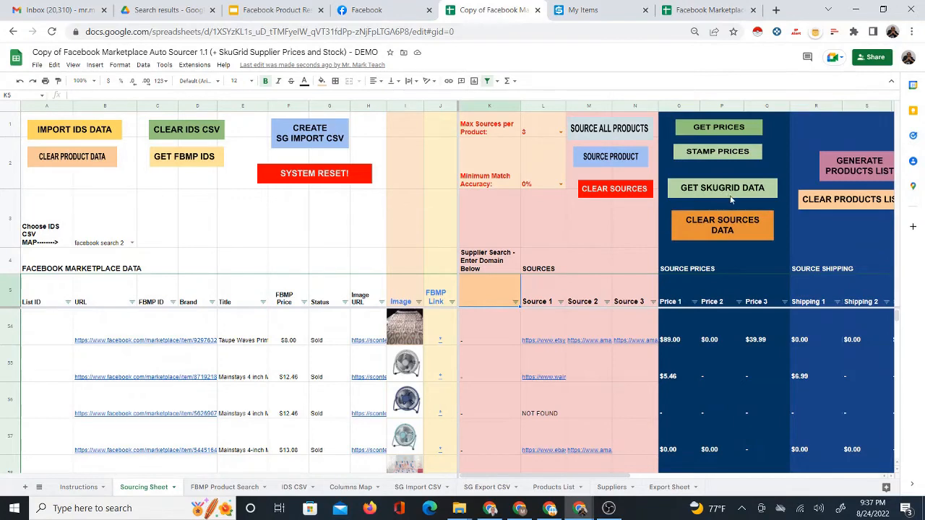
Run the Generate Products List script on the Sourcing Sheet's sources, prices and stock.
drag(567, 479, 680, 470)
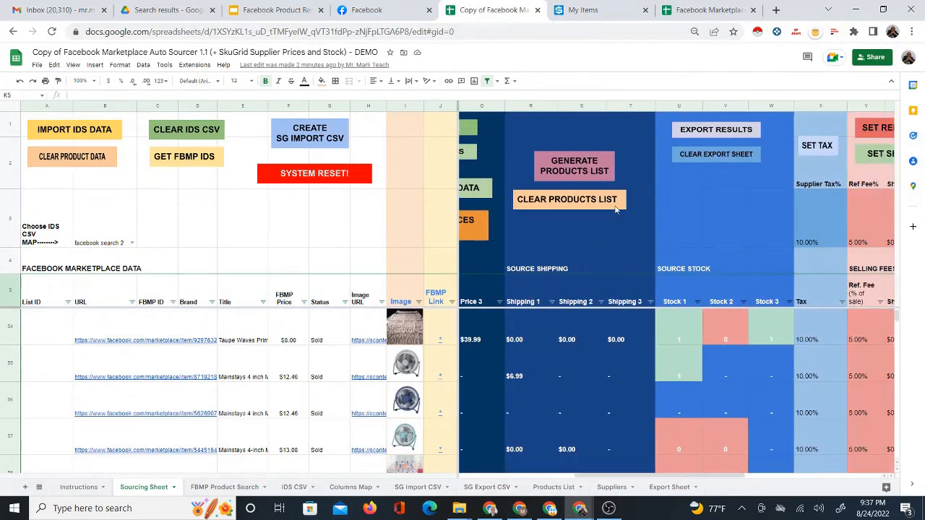
click(568, 168)
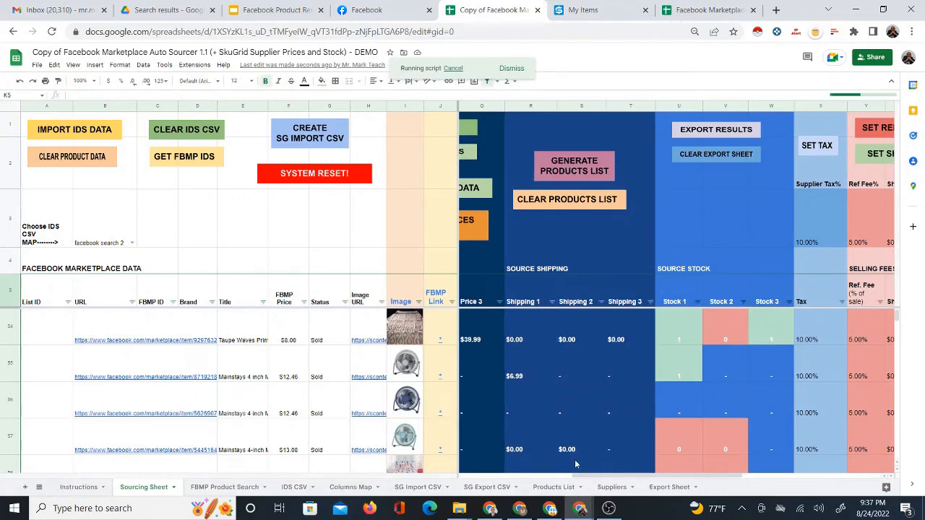
drag(584, 476, 459, 482)
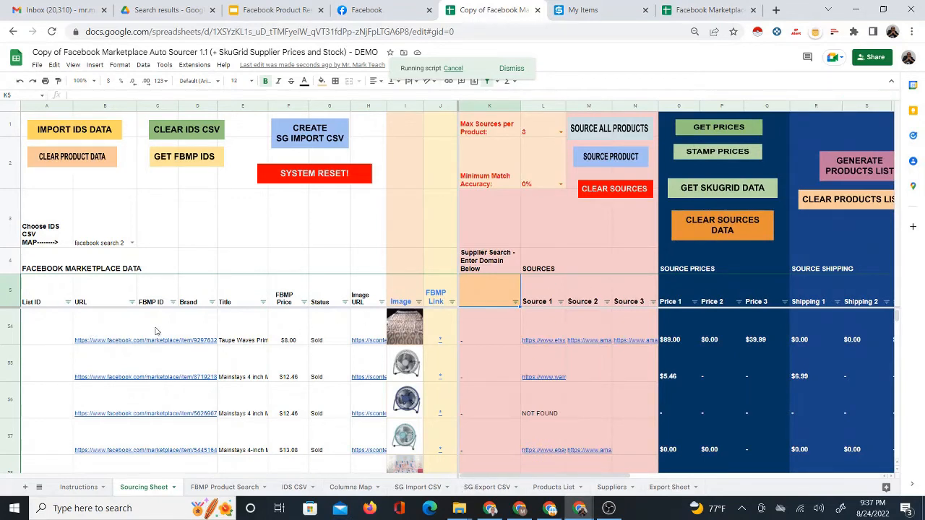
mouse_move(563, 335)
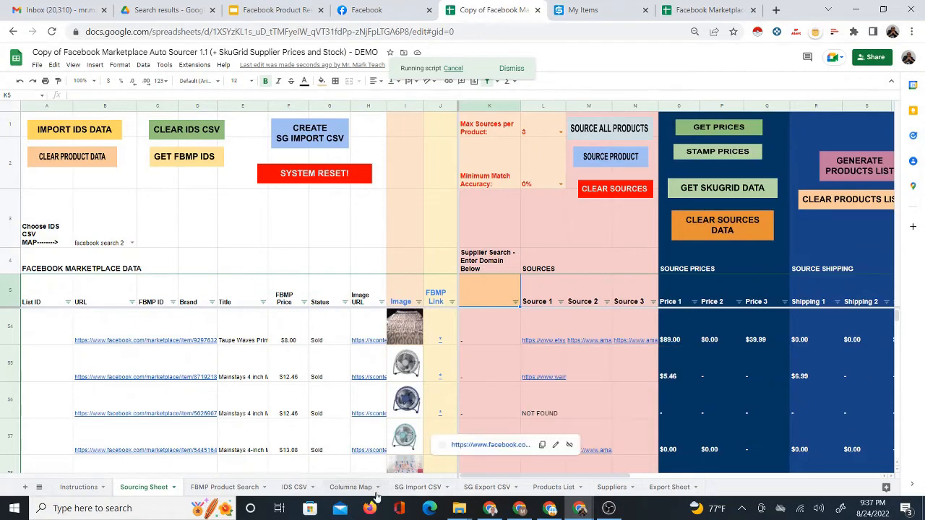
Open the Products List sheet and remove the filter from its header row.
click(550, 487)
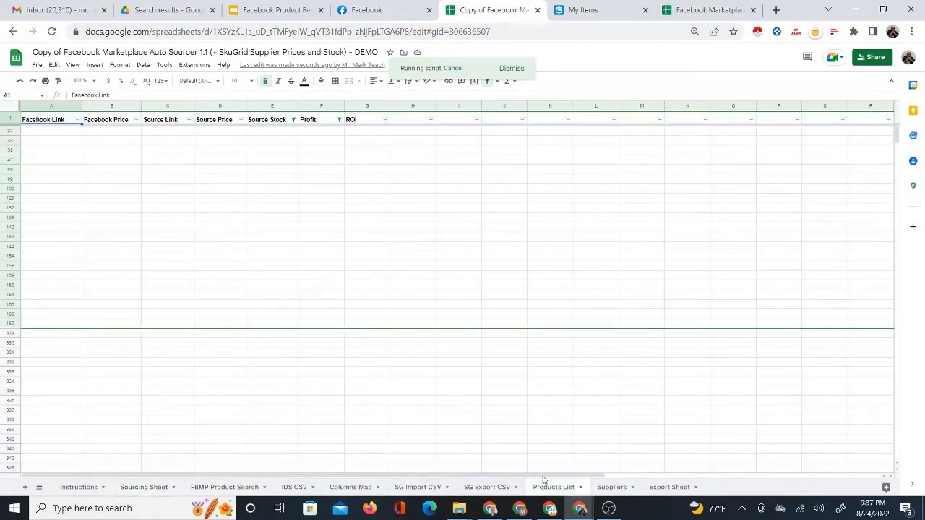
click(5, 120)
click(143, 65)
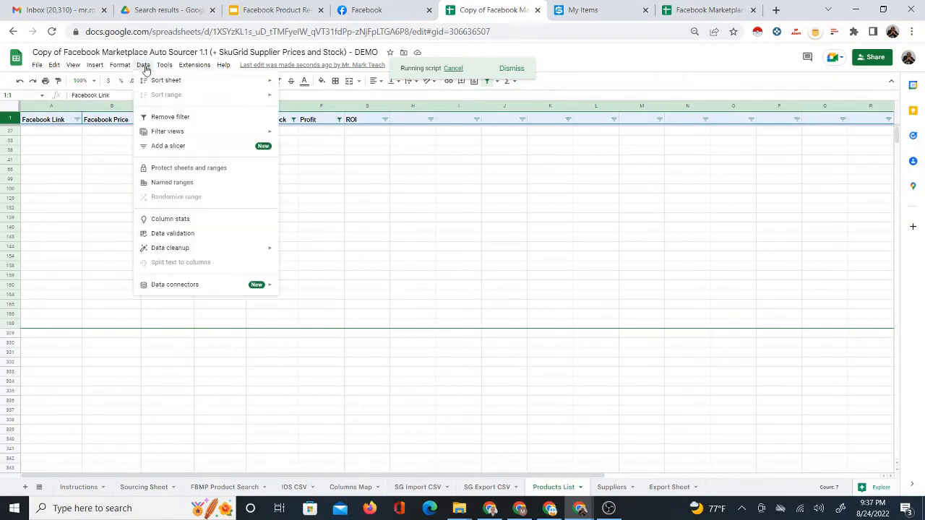
click(157, 120)
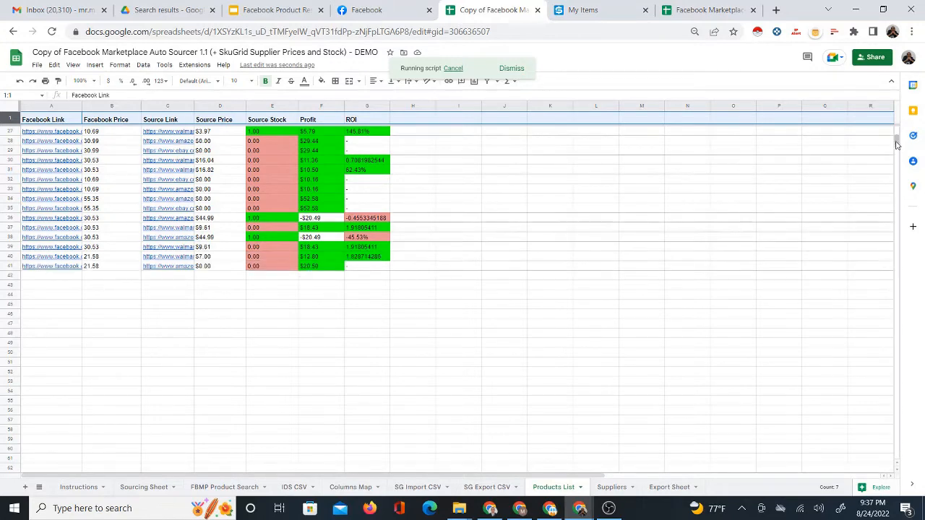
Inspect the Facebook links and matching source links in the first rows of the Products List.
scroll(889, 151, up, 5)
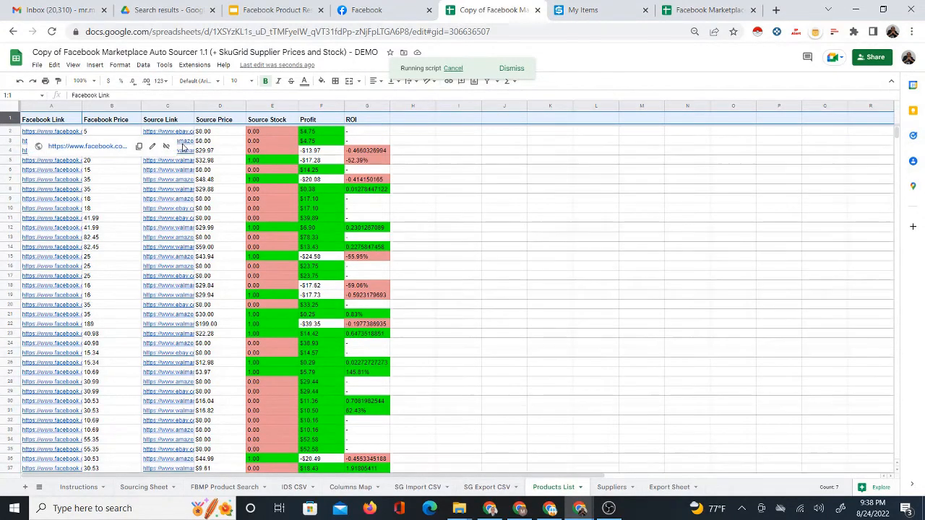
click(67, 132)
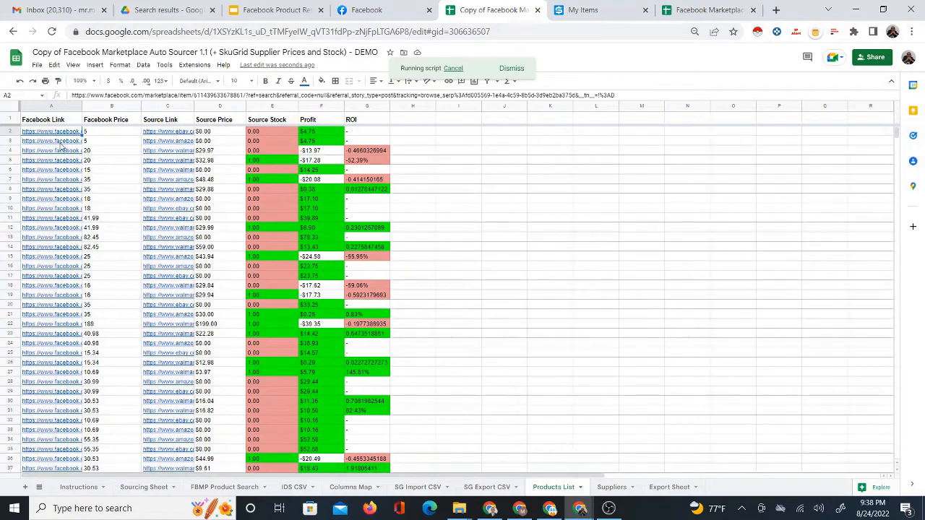
click(59, 141)
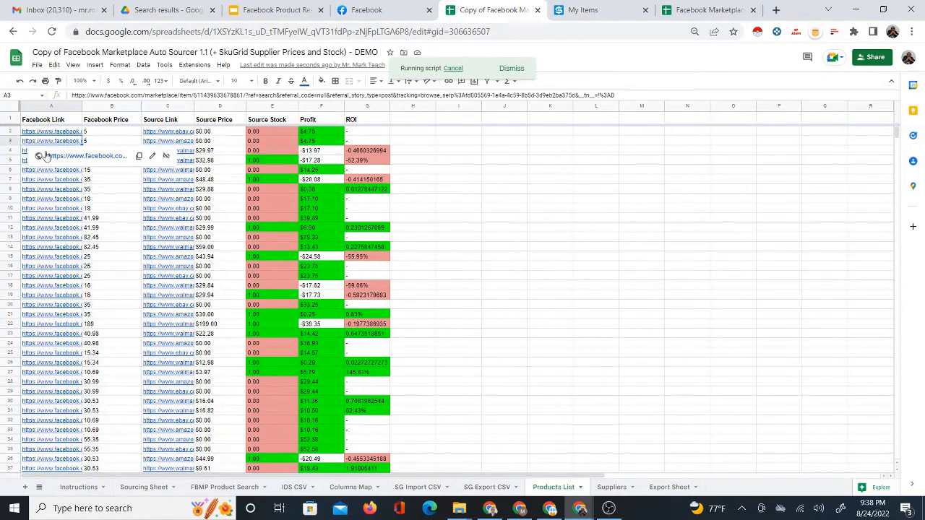
key(Down)
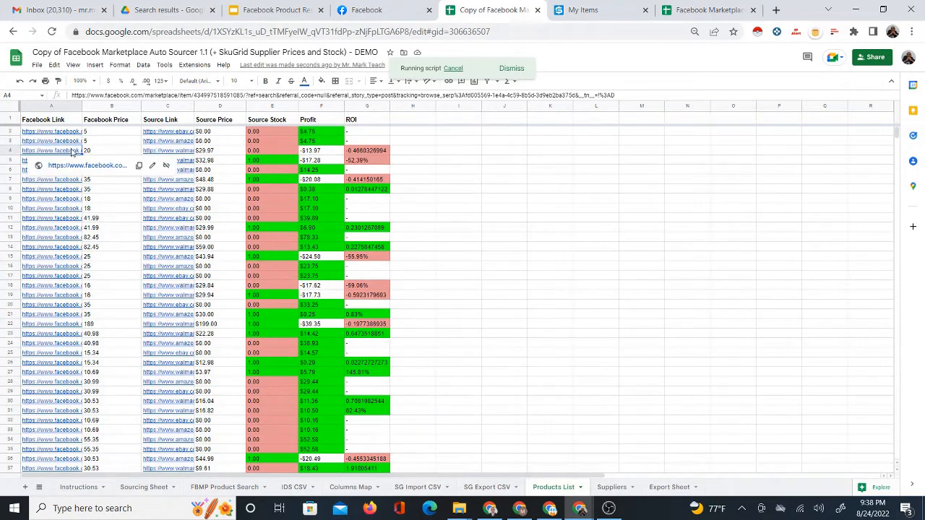
click(174, 141)
click(69, 133)
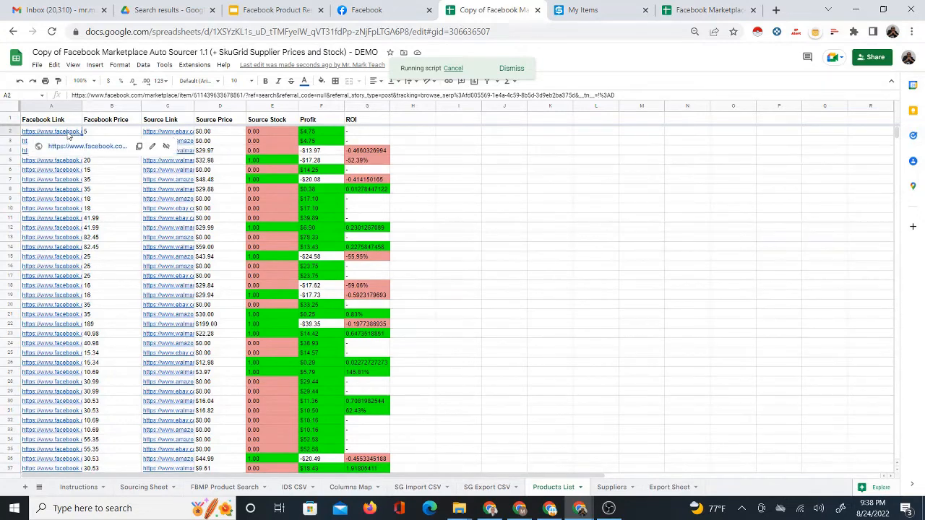
Compare each Facebook link with its eBay, Amazon or Walmart source link in rows 2 to 5.
click(173, 133)
click(70, 143)
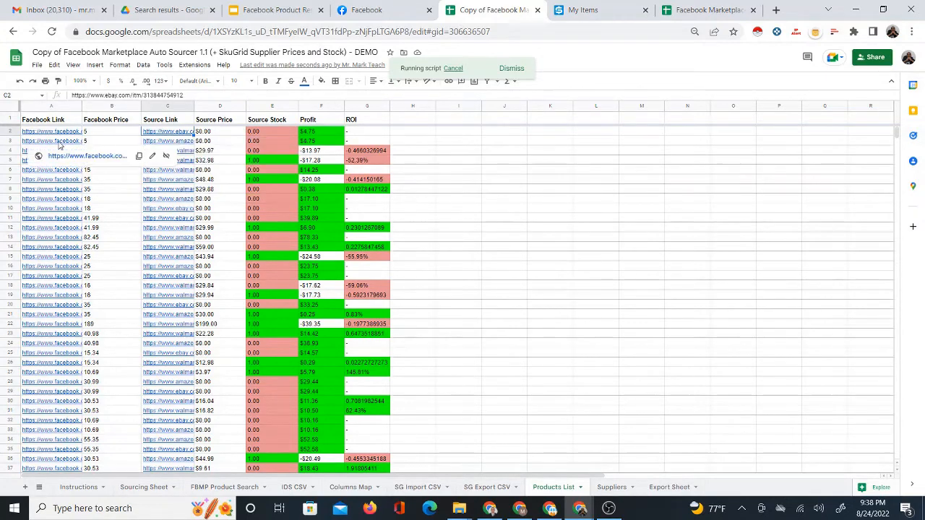
click(177, 144)
click(69, 151)
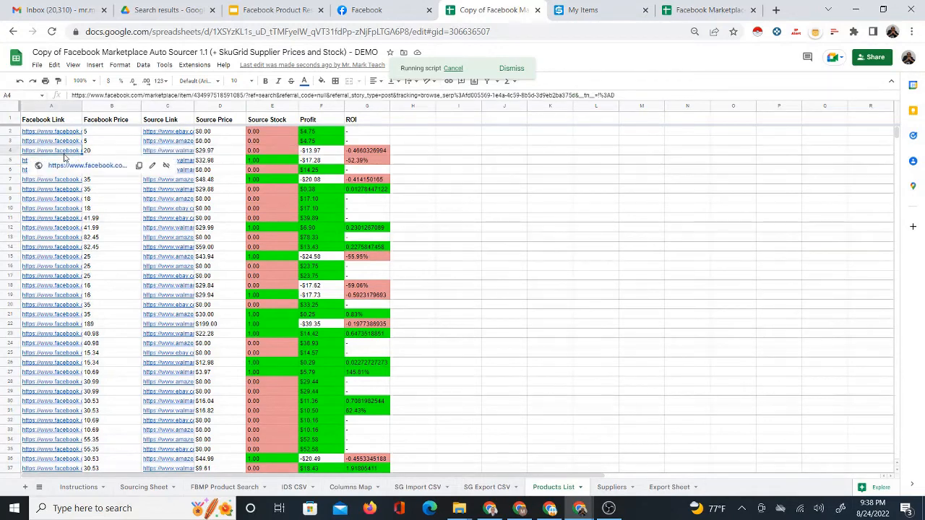
click(178, 152)
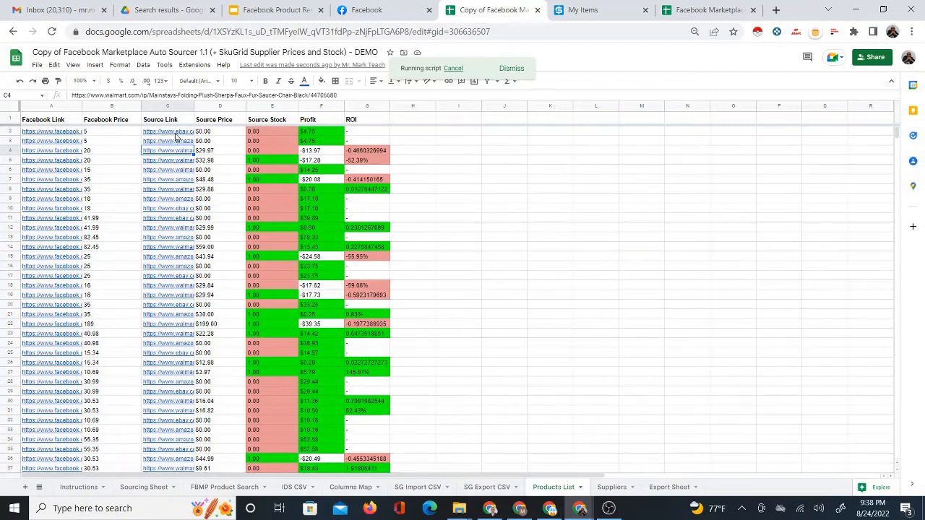
click(175, 134)
click(64, 152)
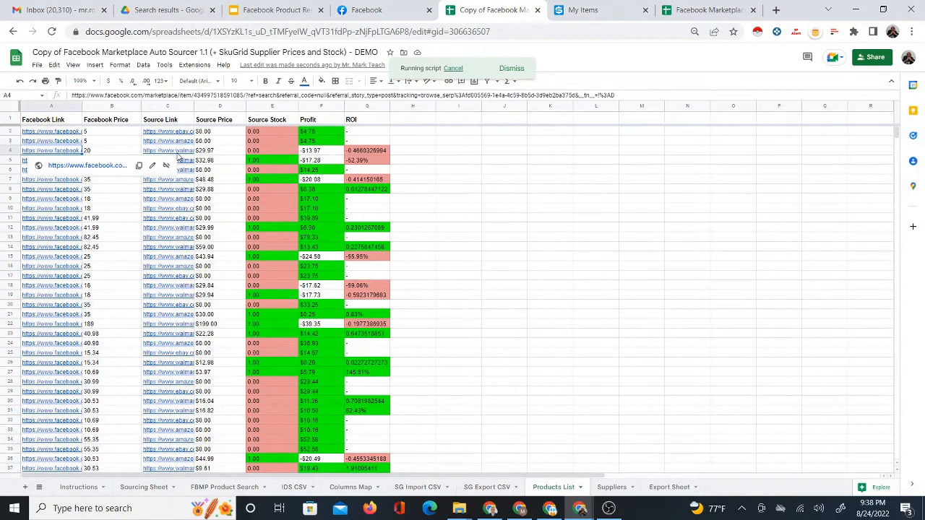
click(178, 159)
click(72, 164)
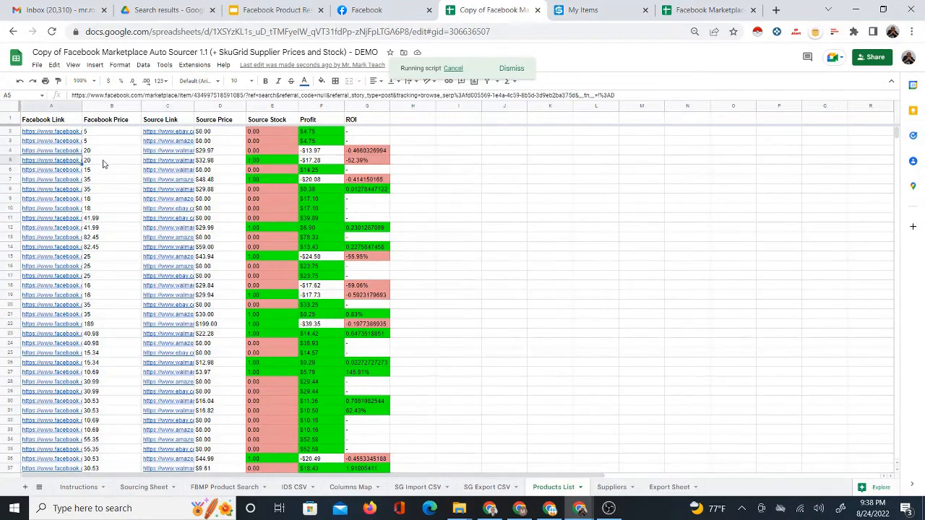
click(156, 162)
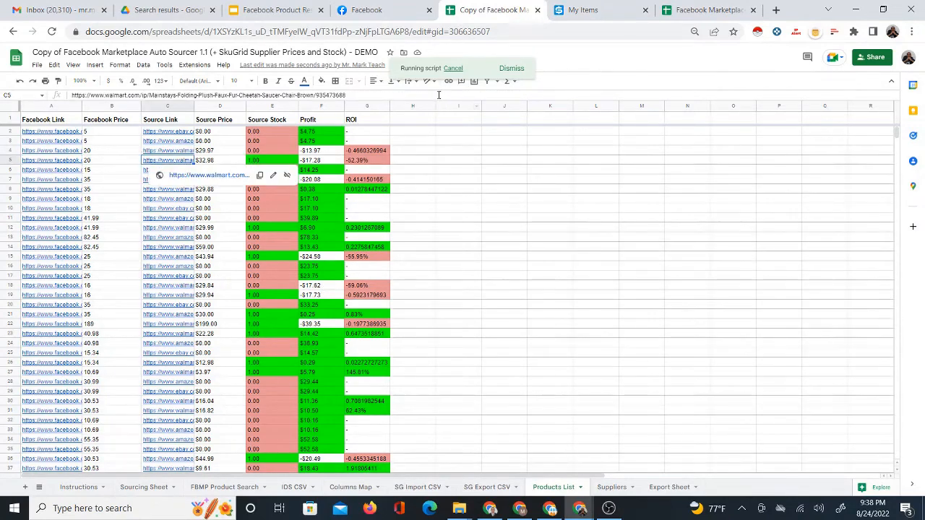
Format the whole ROI column of the Products List as percentages.
scroll(331, 361, down, 3)
scroll(331, 370, down, 20)
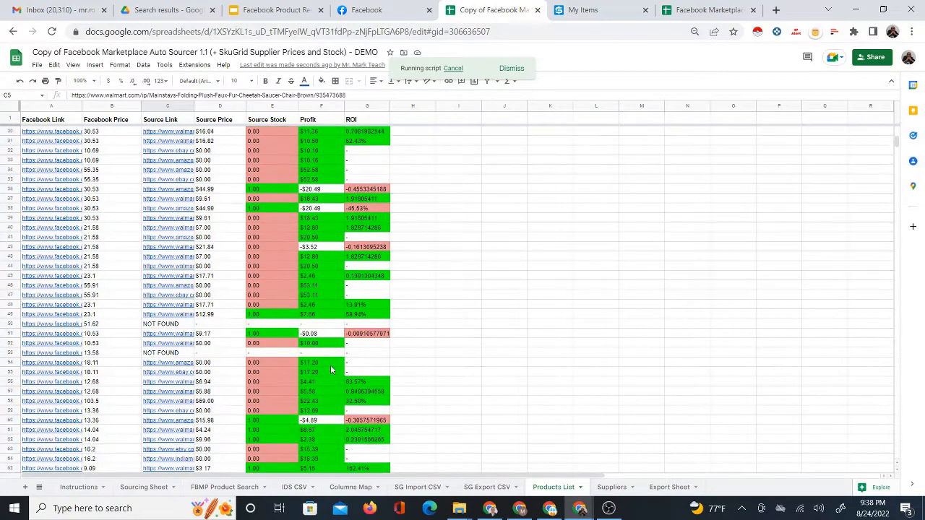
scroll(333, 379, up, 13)
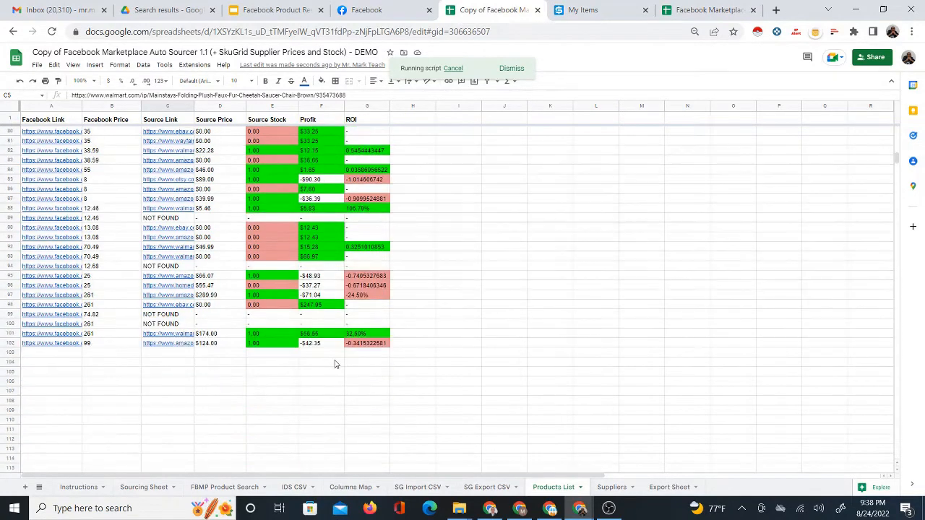
scroll(361, 376, up, 11)
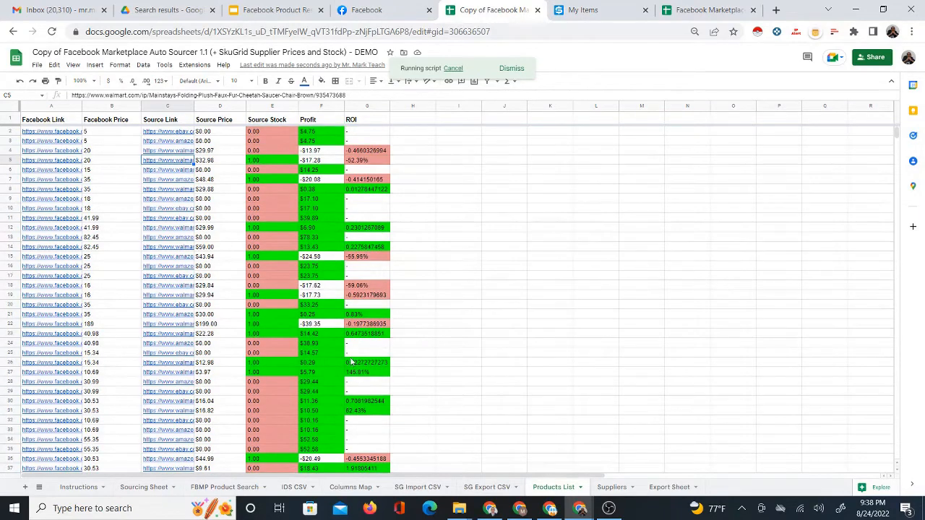
click(361, 106)
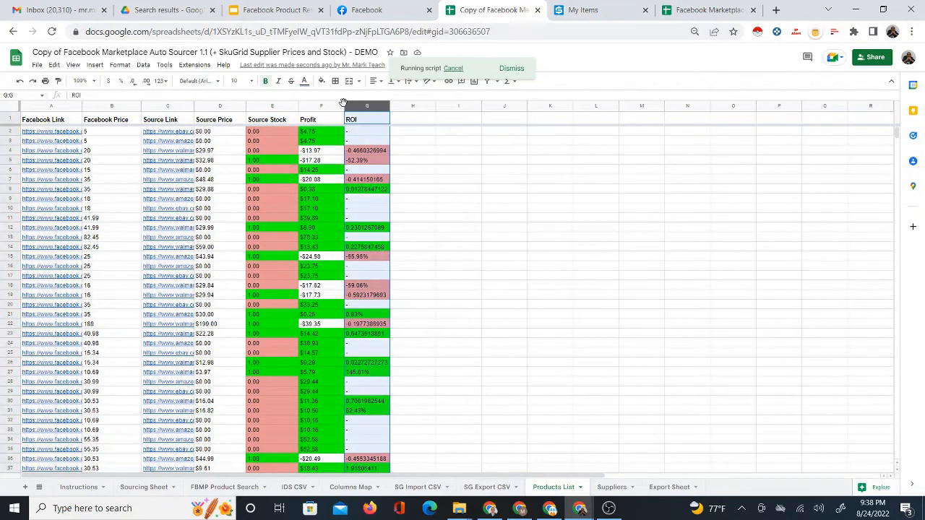
click(123, 83)
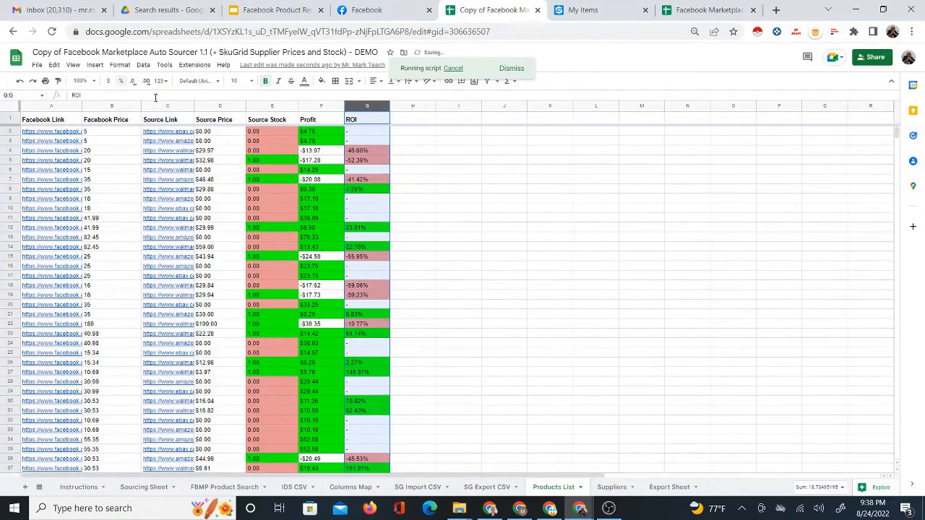
click(428, 169)
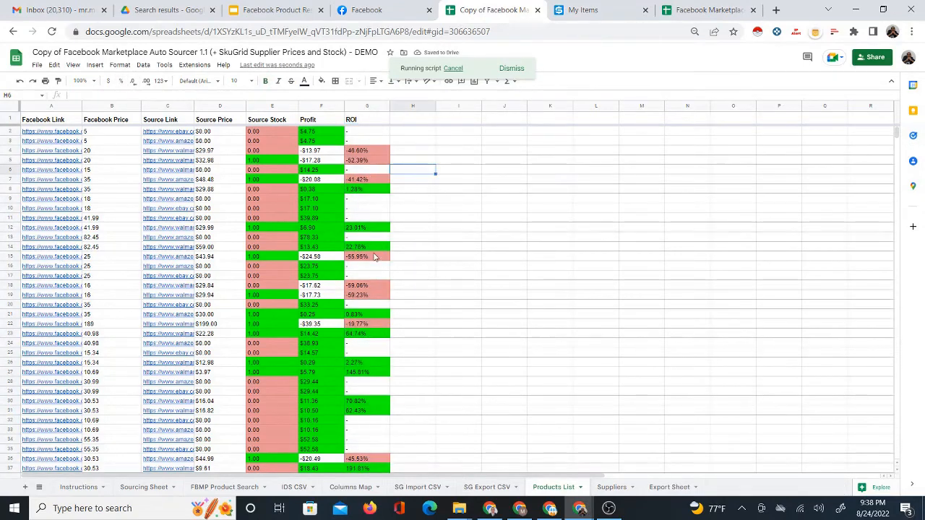
Check the rows generated so far in the Products List and cancel the running script.
scroll(417, 368, down, 5)
scroll(385, 371, down, 18)
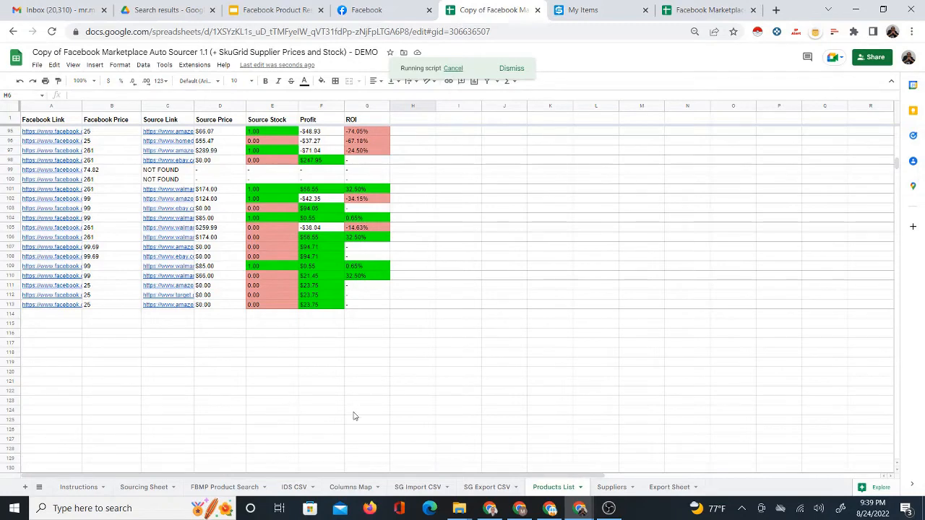
scroll(508, 383, up, 15)
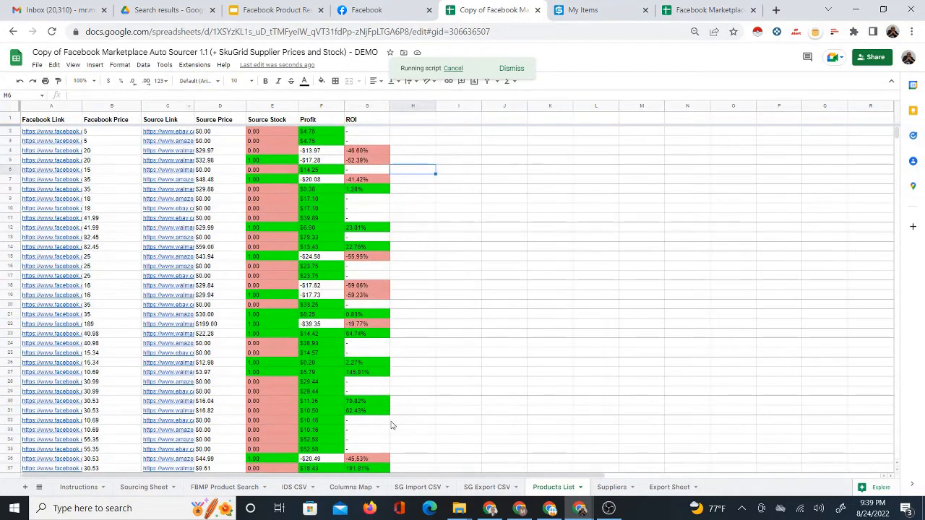
scroll(394, 426, down, 10)
scroll(410, 451, down, 15)
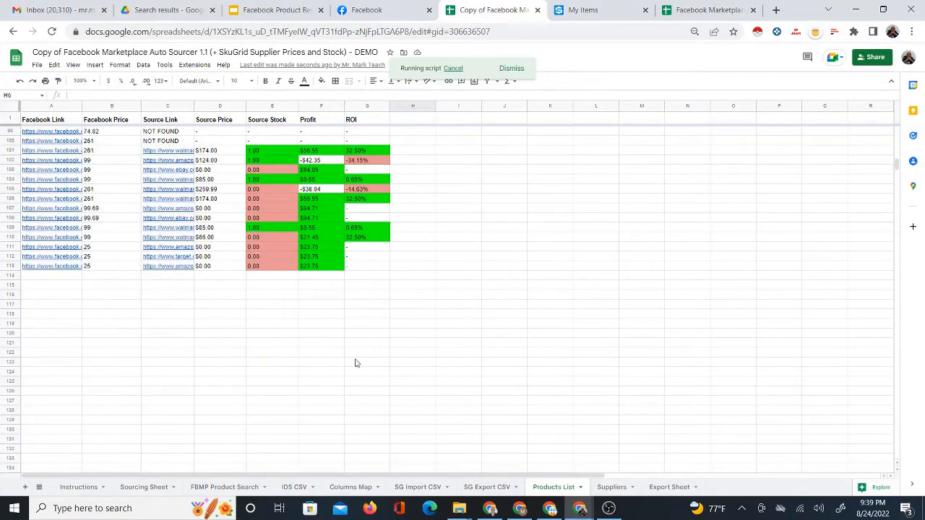
click(453, 69)
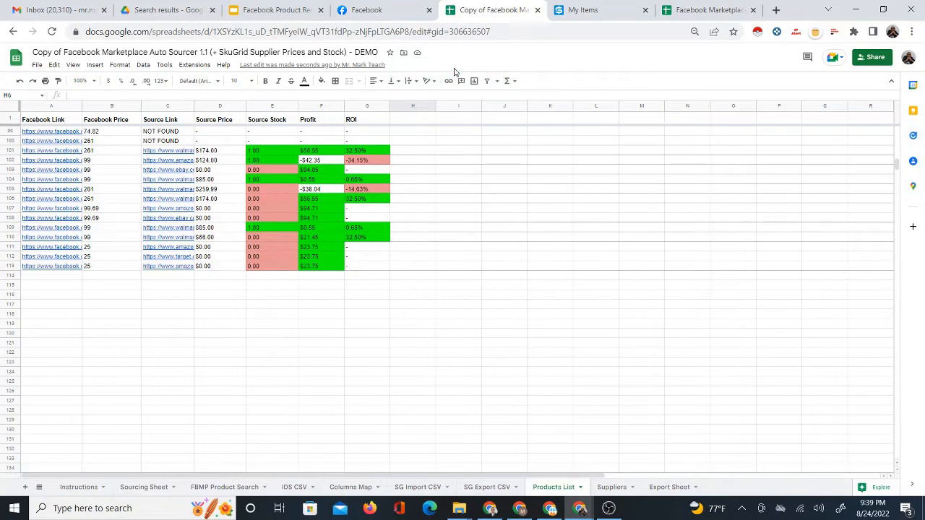
Create a filter on the header row of the Products List.
drag(50, 123, 369, 123)
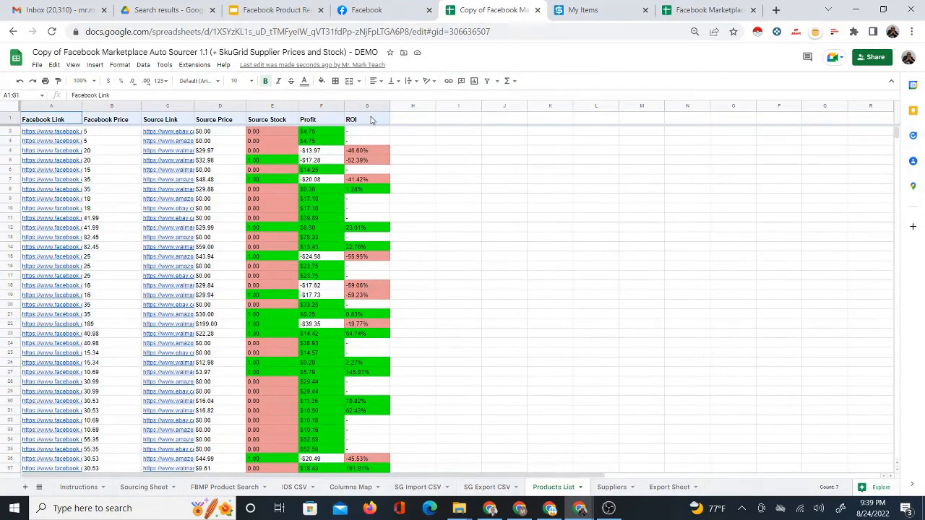
click(10, 119)
click(145, 65)
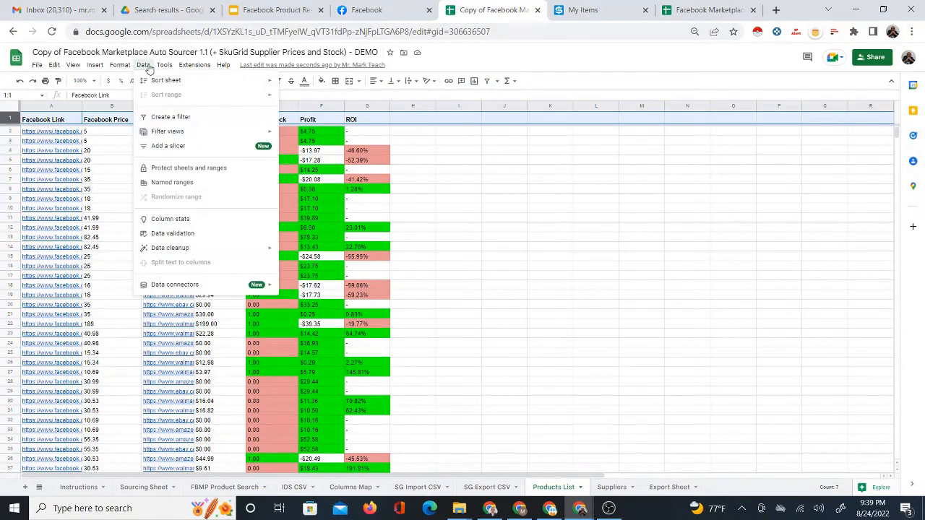
click(160, 117)
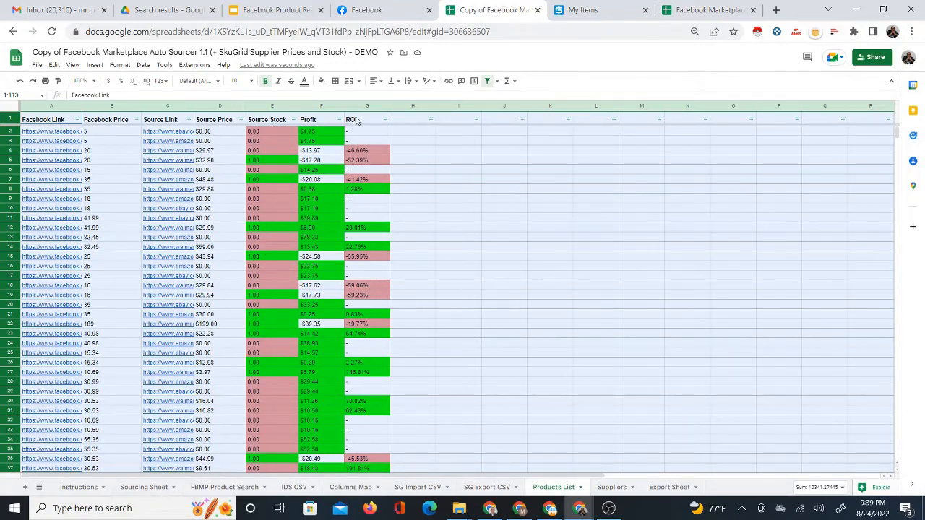
Remove the filter from header row 1 and create it again on the same row.
click(325, 119)
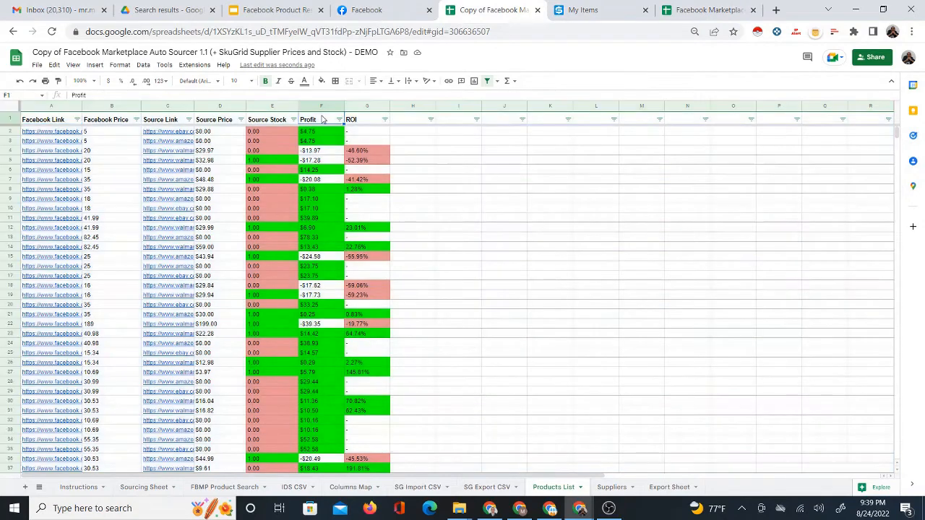
click(11, 121)
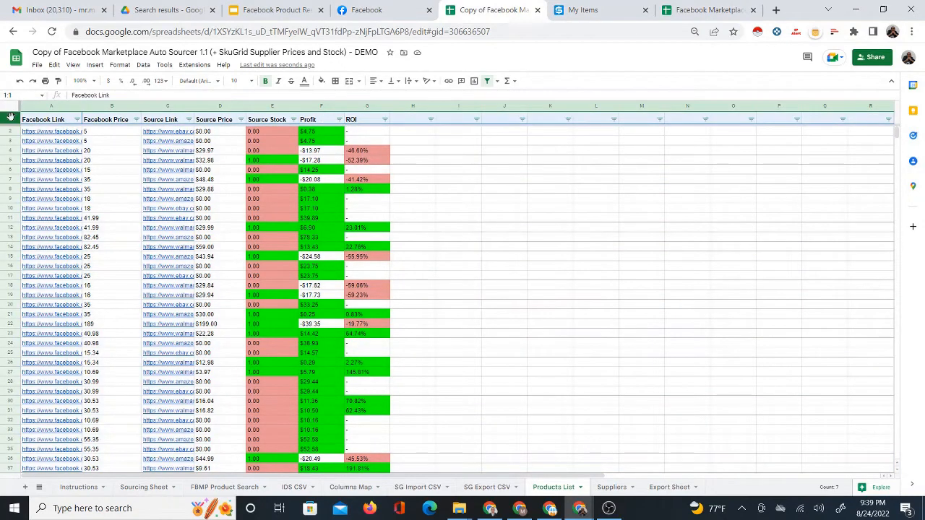
click(143, 65)
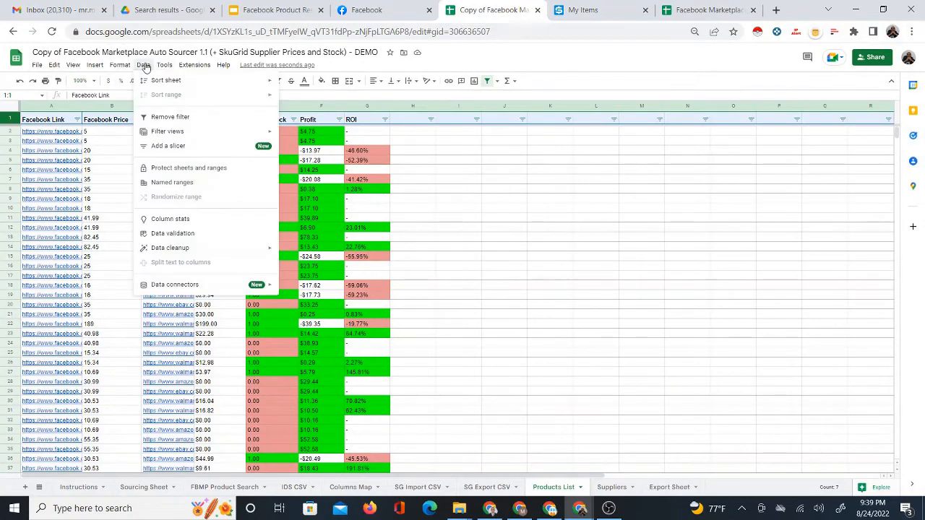
click(175, 117)
click(141, 65)
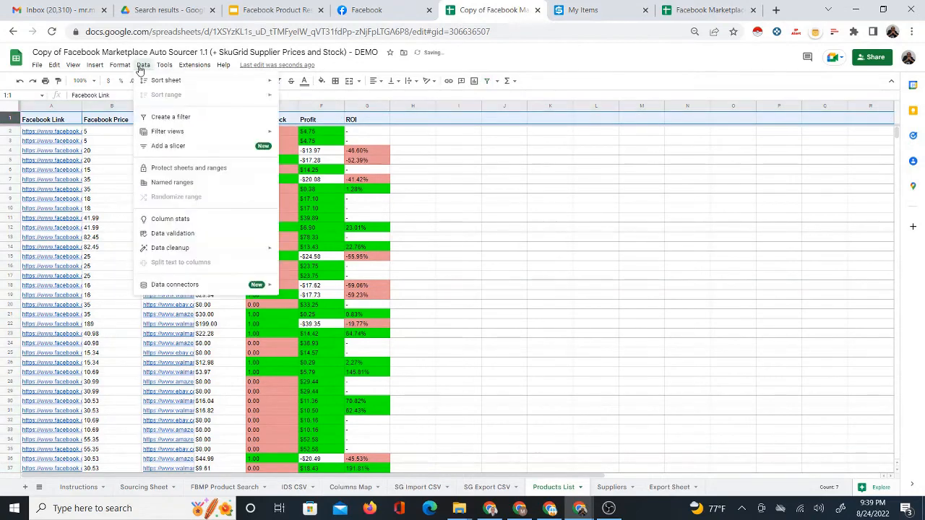
click(167, 117)
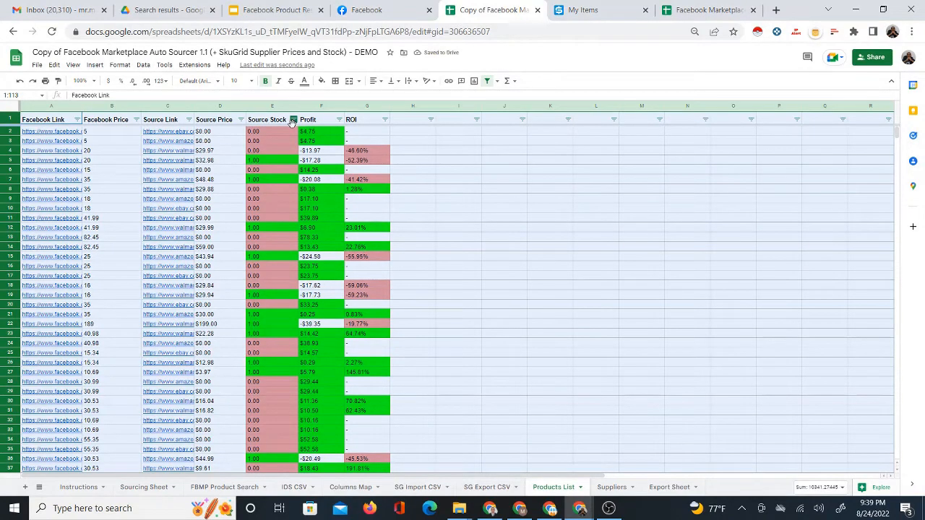
Filter the Source Stock column by values to show only products with stock 1.00.
click(323, 121)
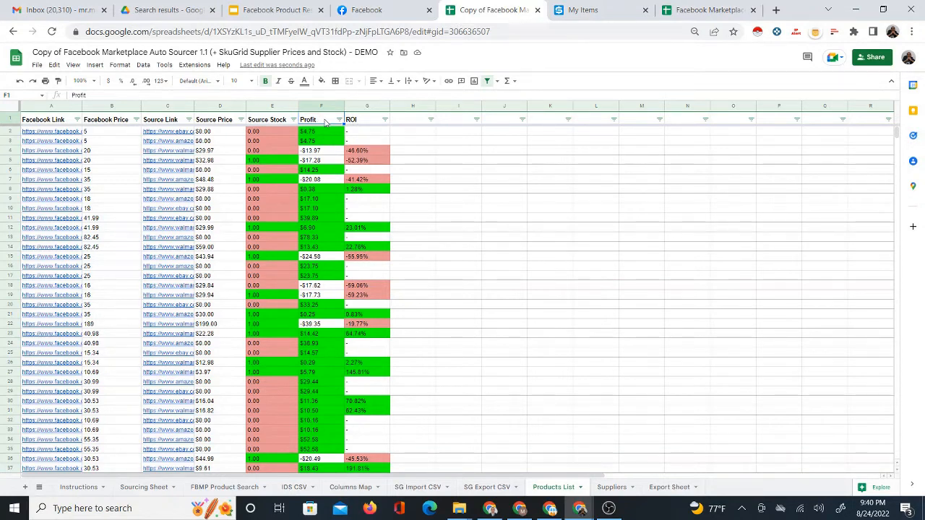
click(269, 121)
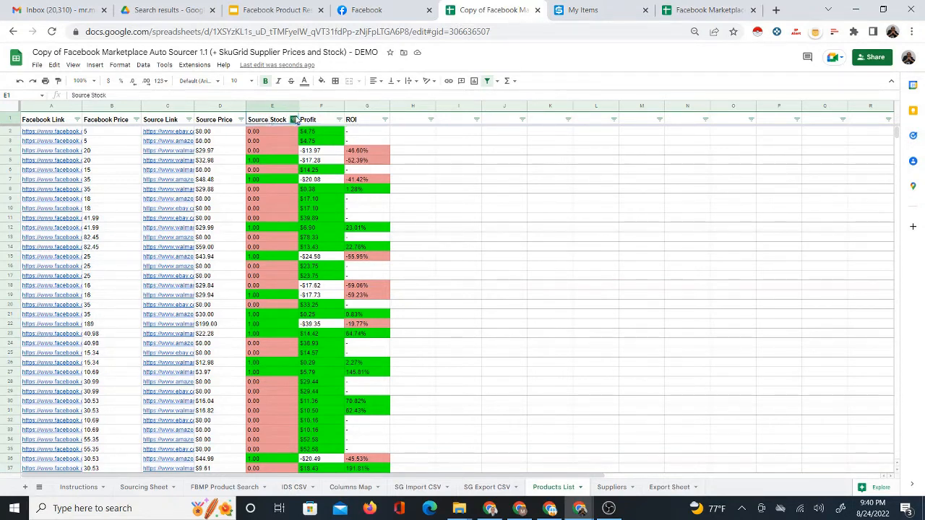
click(293, 119)
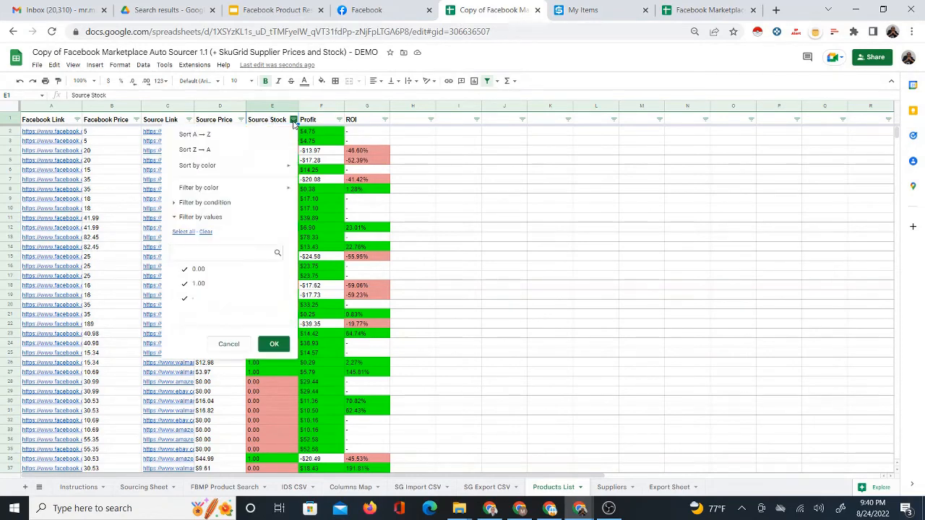
mouse_move(282, 171)
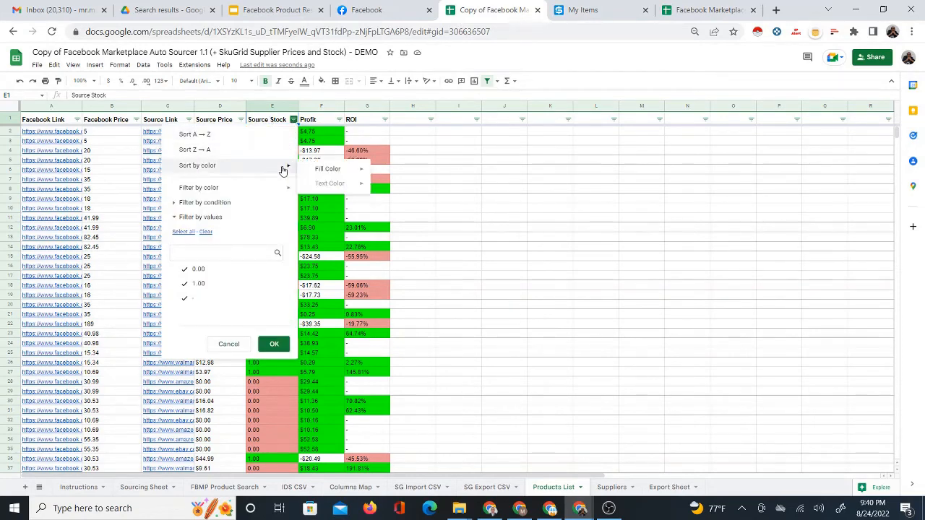
click(294, 120)
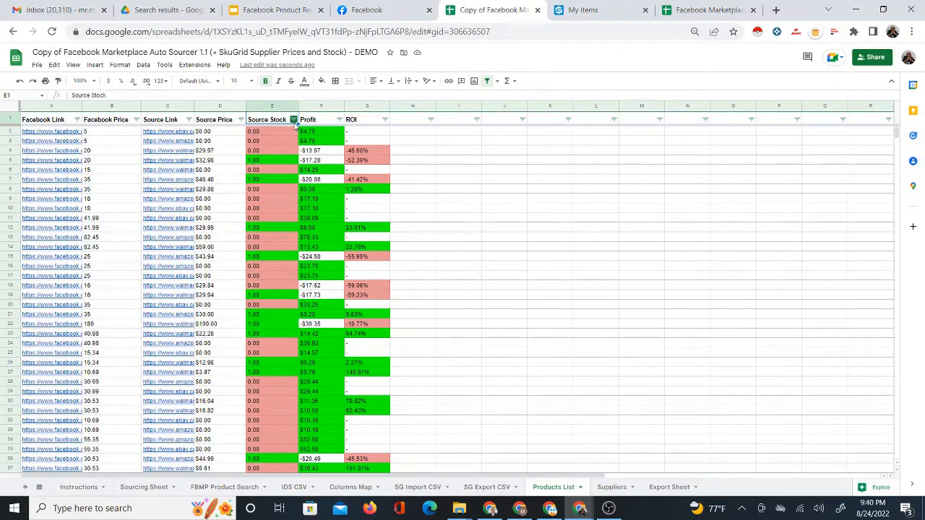
click(293, 121)
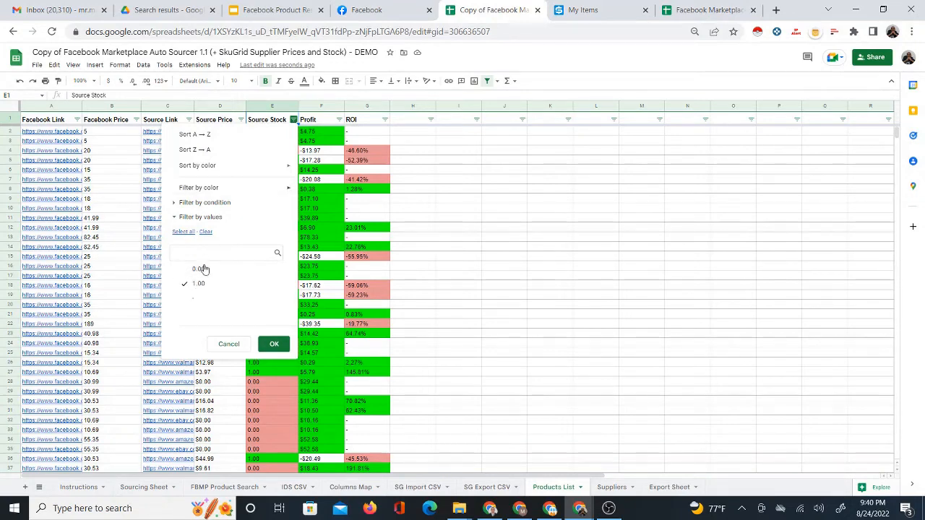
click(273, 344)
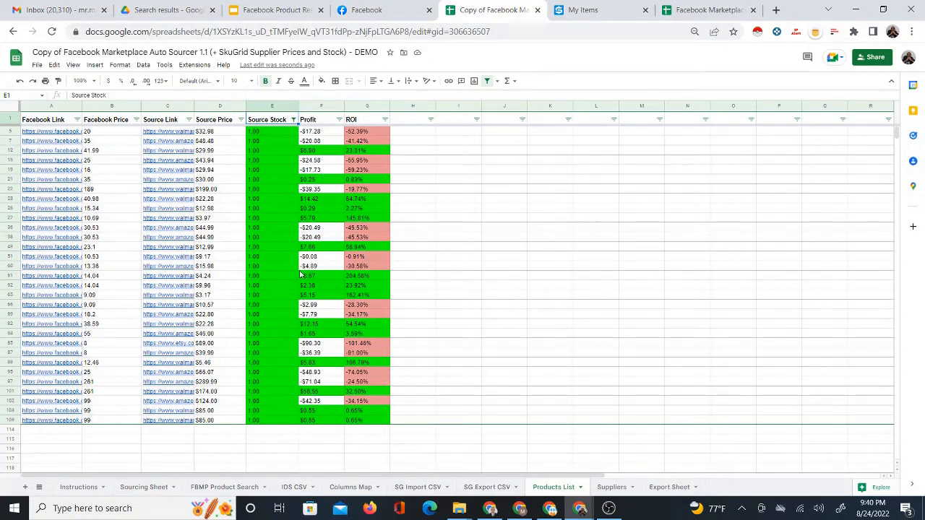
Filter the Profit column by the green fill color to keep only profitable products.
click(324, 118)
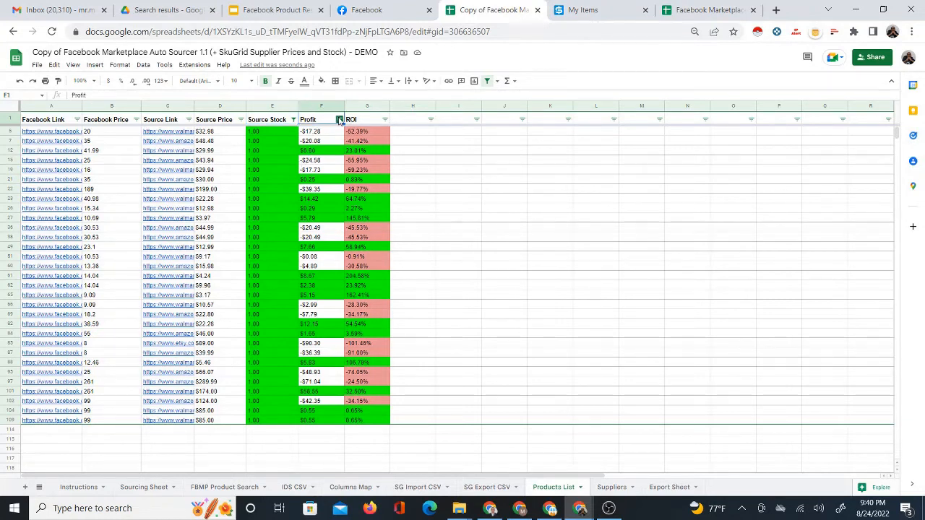
click(338, 120)
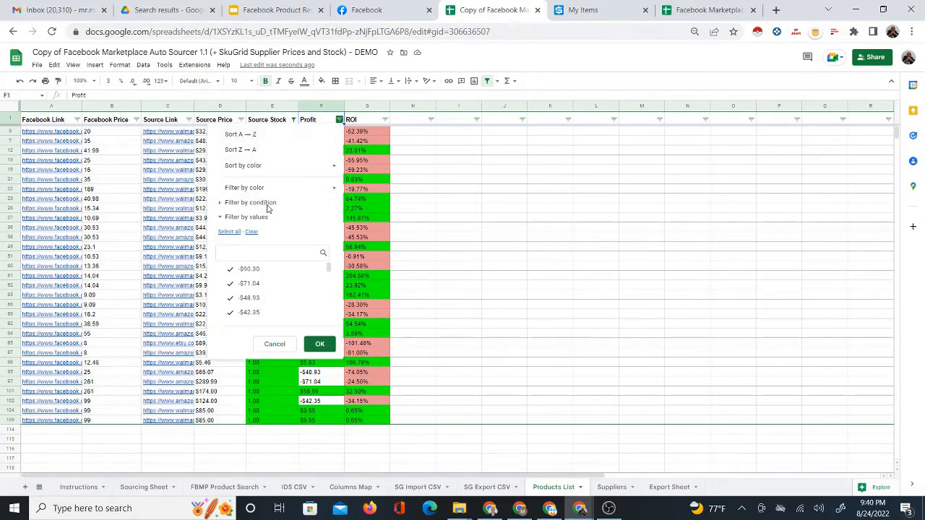
mouse_move(271, 190)
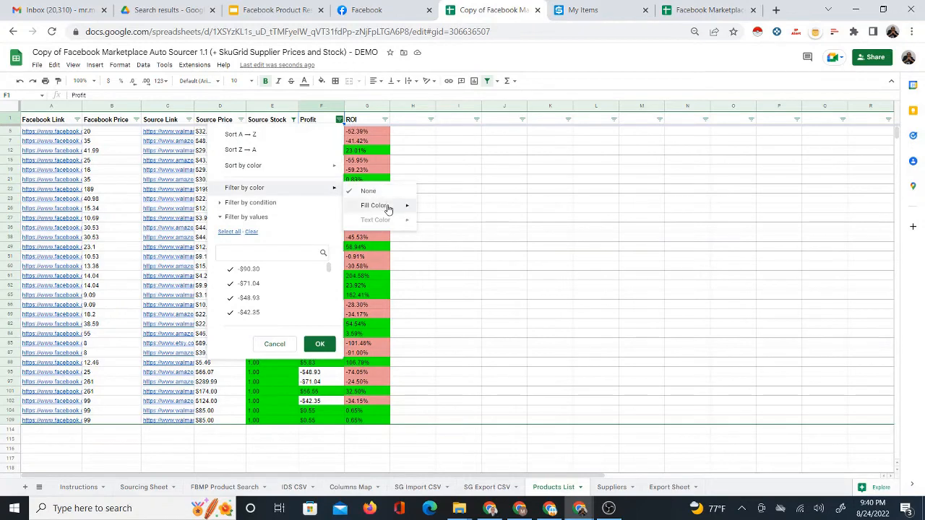
mouse_move(388, 209)
click(447, 224)
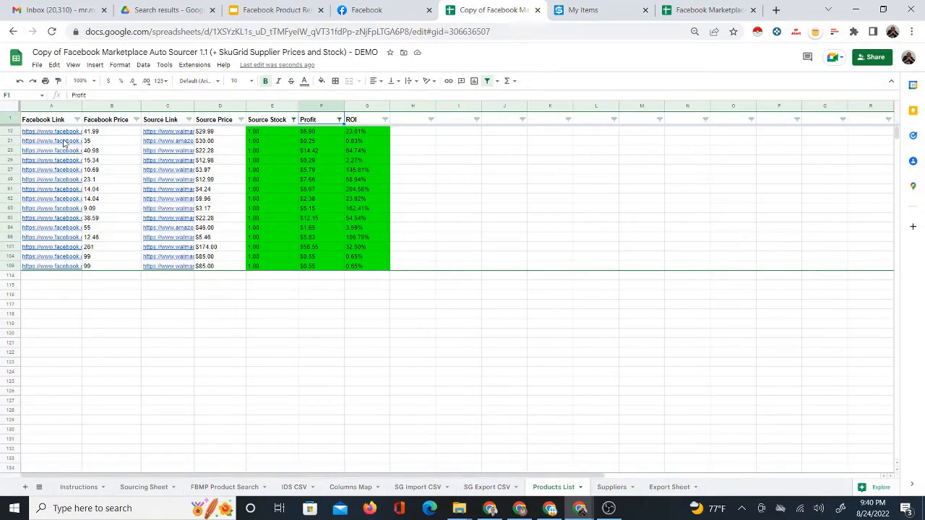
Review the Source Stock, Profit and ROI columns and sort the filtered products by ROI in descending order (Z → A).
mouse_move(63, 142)
drag(251, 135, 265, 269)
drag(318, 138, 314, 272)
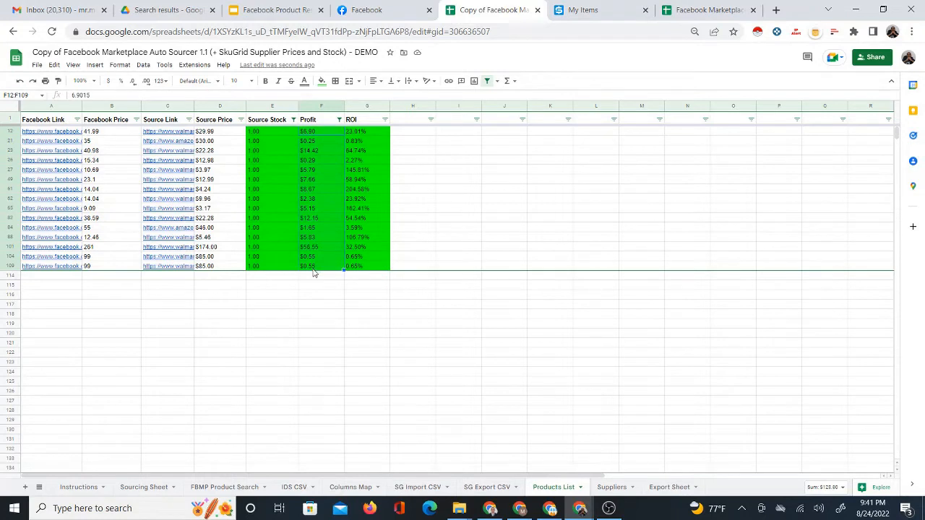
drag(358, 132, 362, 267)
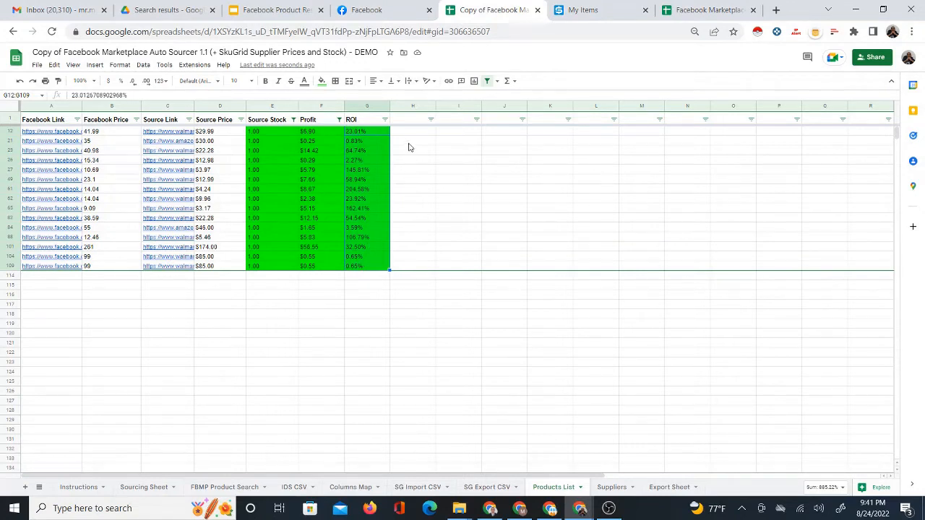
click(385, 119)
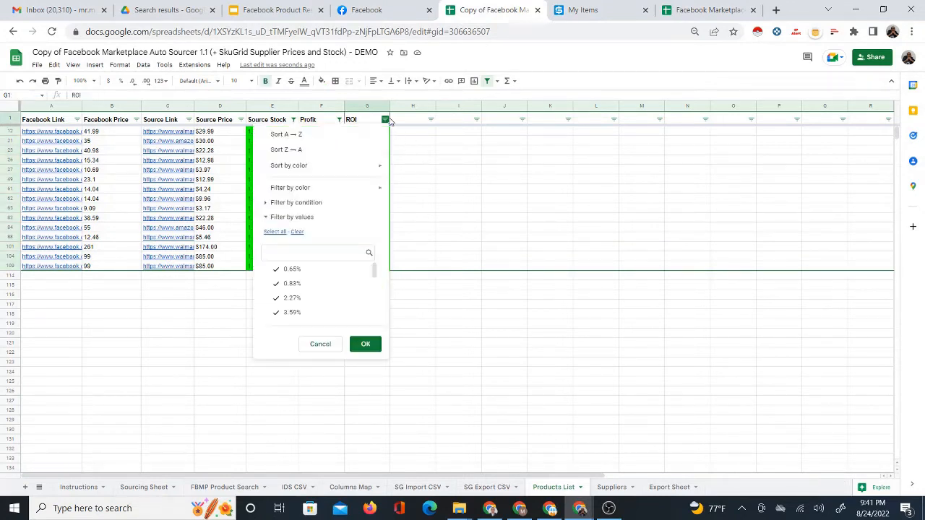
click(341, 158)
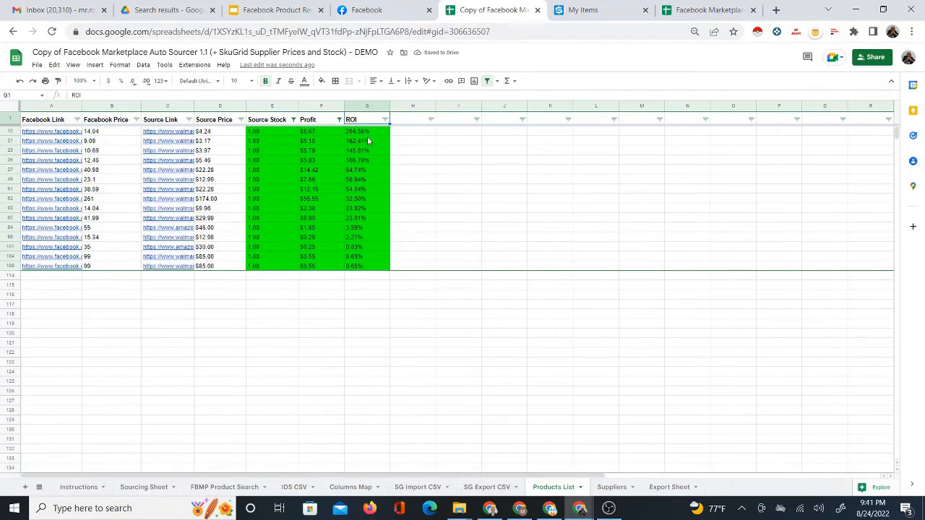
Open the Facebook listing and the Walmart source page of the product in the first row below the header.
click(70, 134)
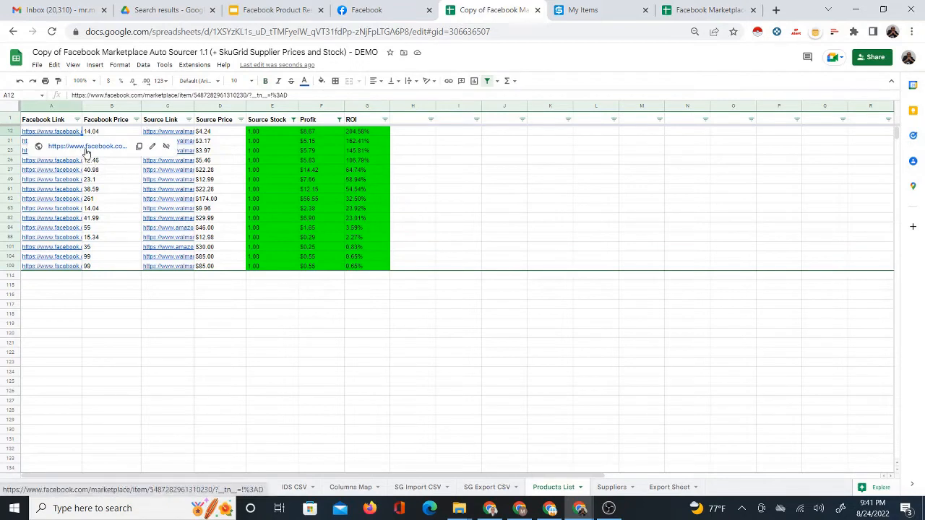
click(86, 153)
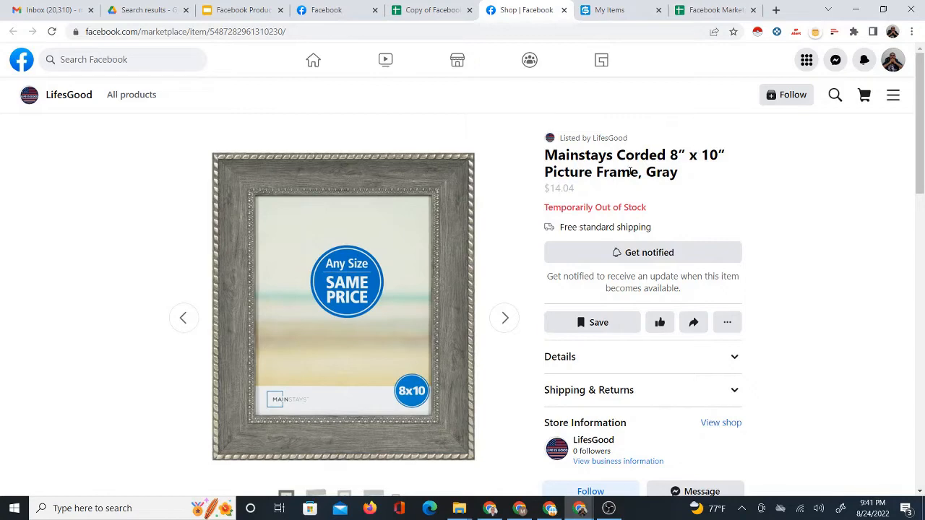
click(423, 10)
click(520, 10)
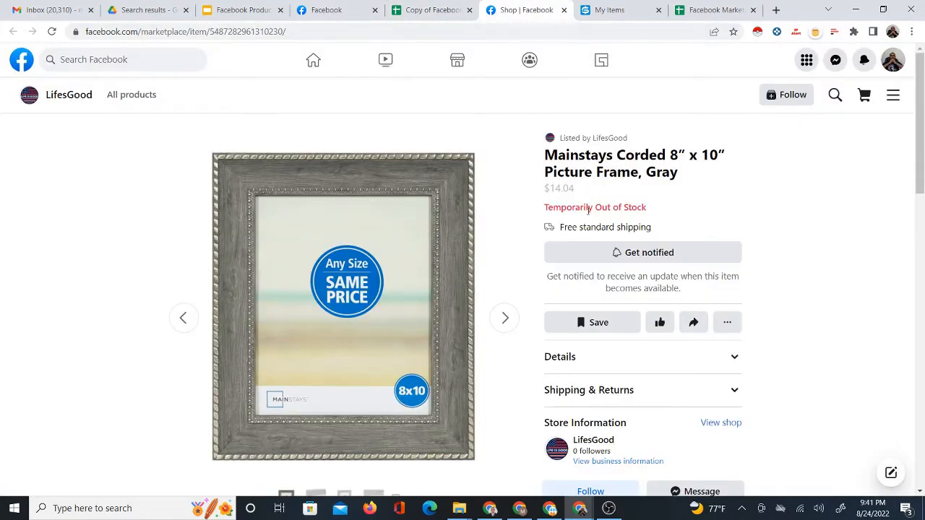
click(424, 8)
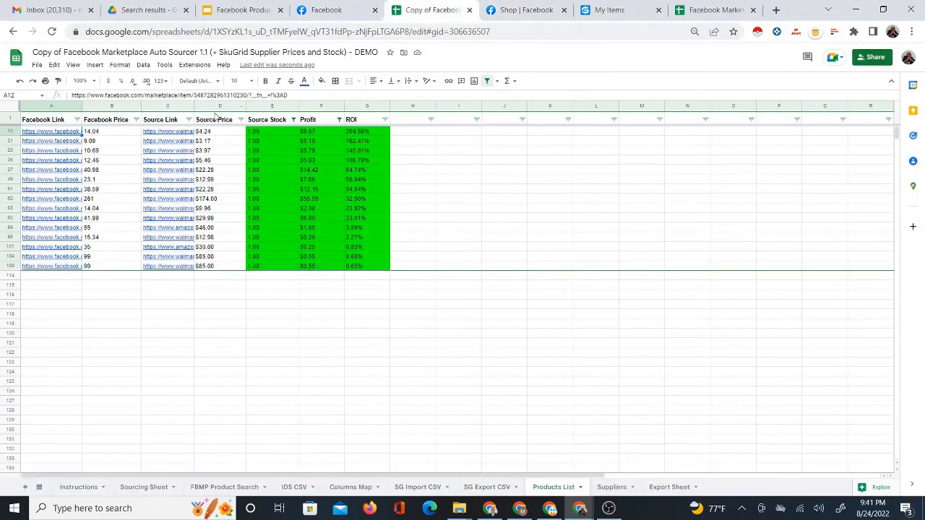
click(175, 141)
click(183, 145)
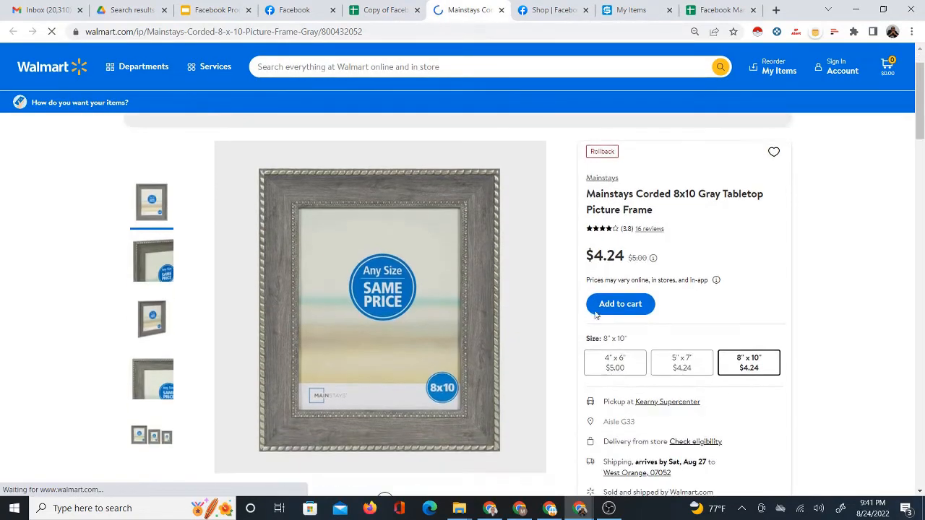
Compare the picture frame on Facebook and Walmart, and check who sells and ships it on Walmart.
click(525, 10)
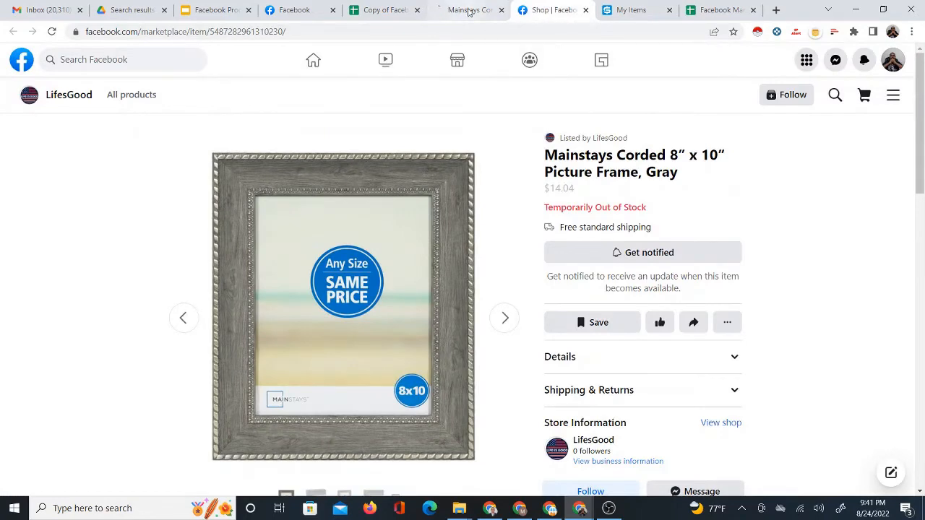
click(468, 11)
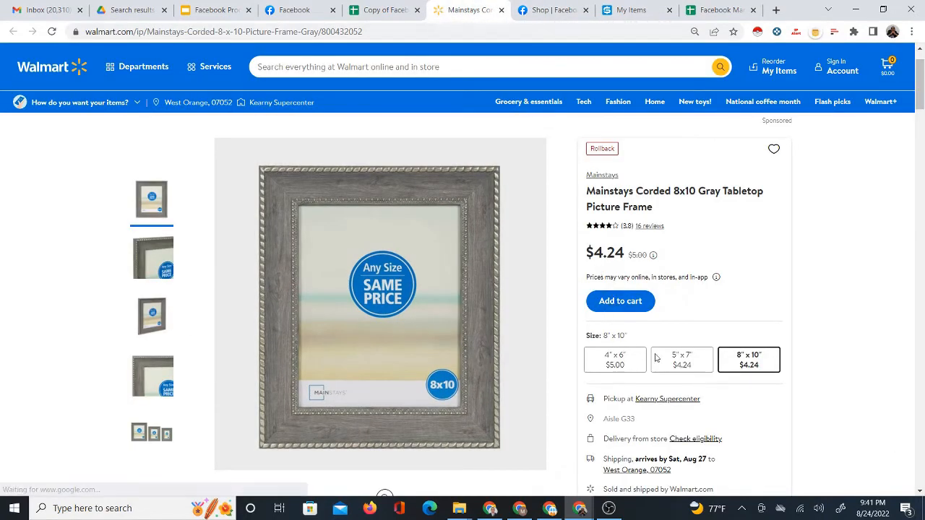
scroll(668, 361, down, 1)
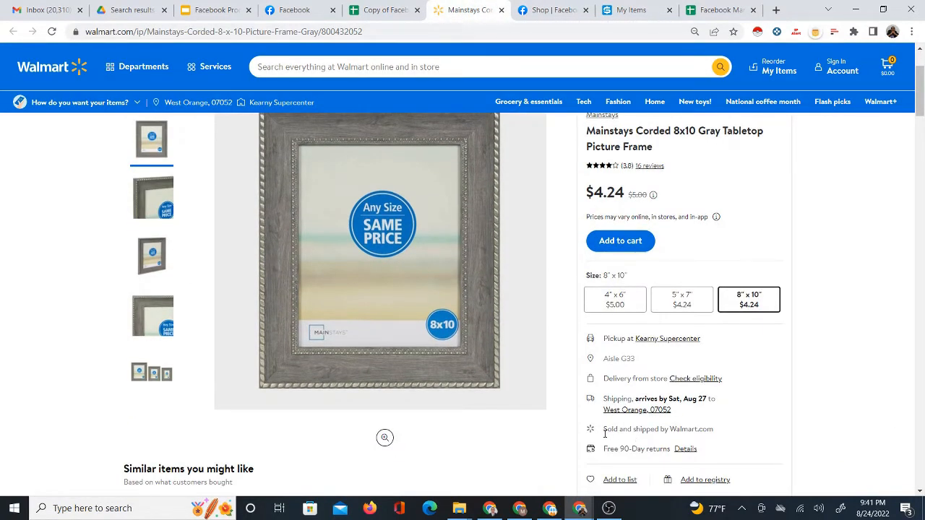
drag(604, 433, 724, 434)
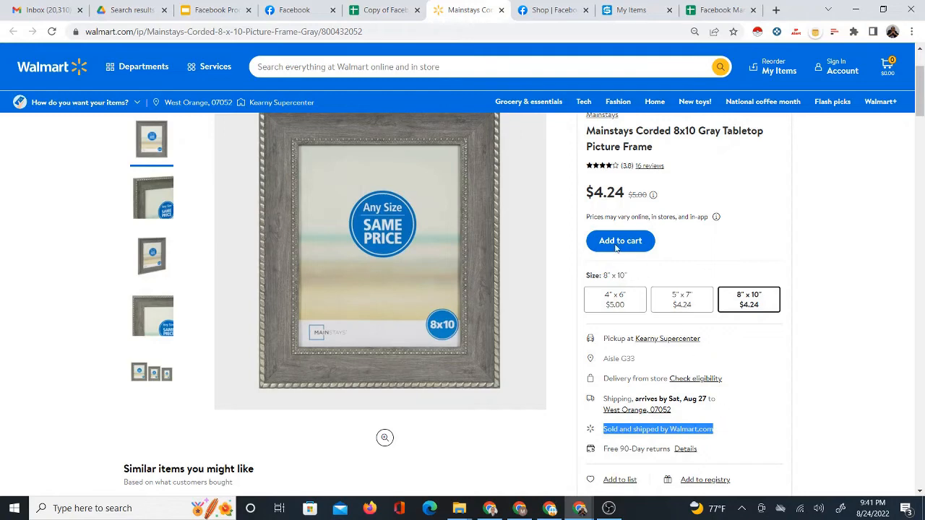
scroll(582, 215, up, 1)
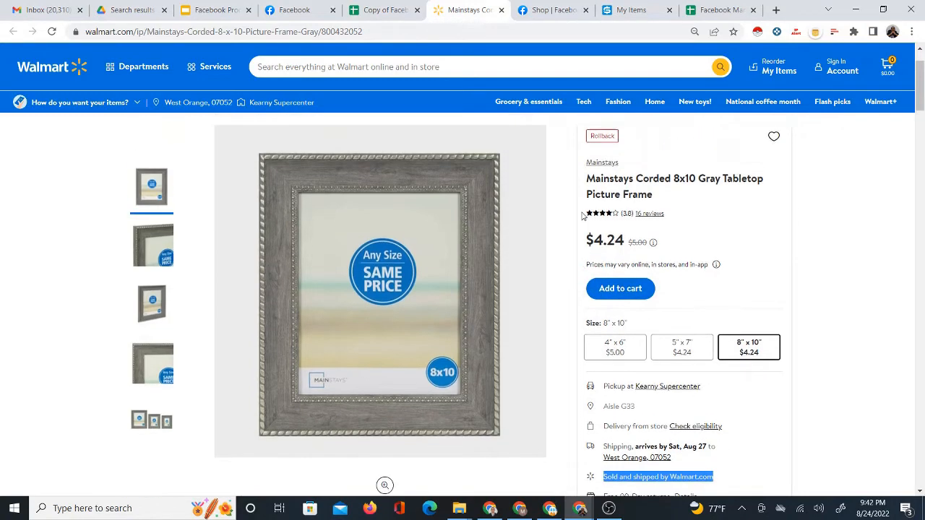
Compare the picture frame's Walmart price with its Facebook listing price and its row in the Products List.
click(551, 10)
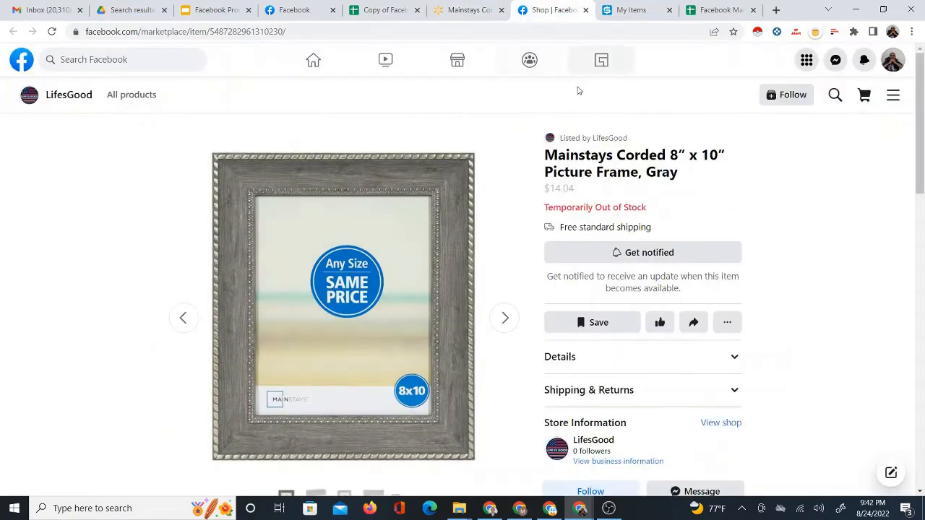
click(470, 11)
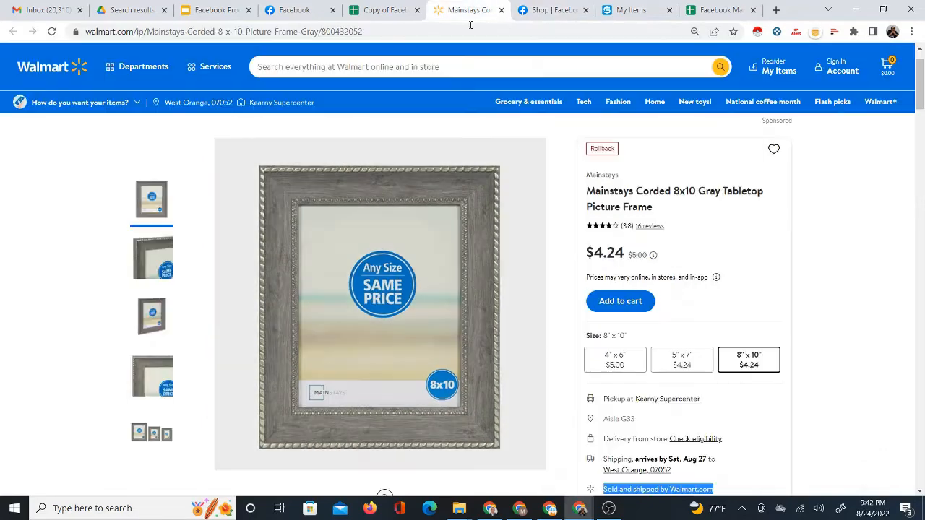
drag(594, 253, 625, 252)
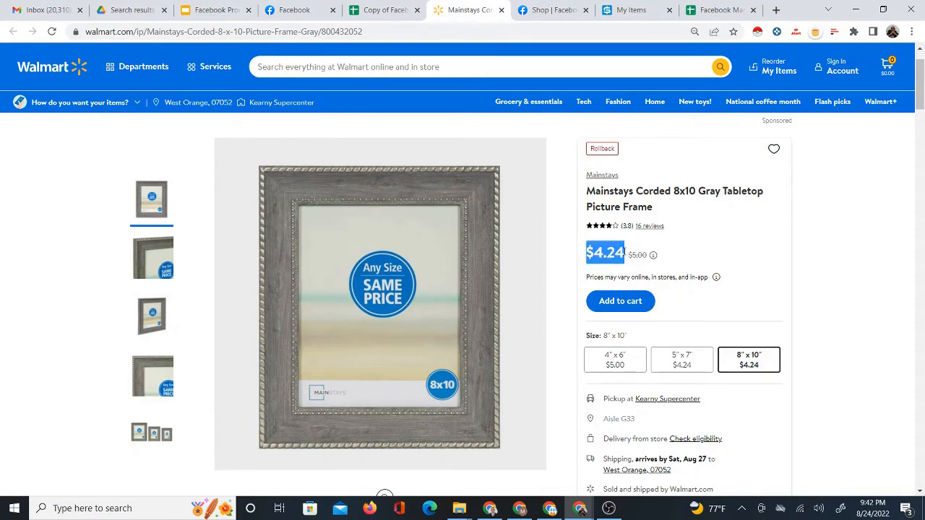
click(549, 10)
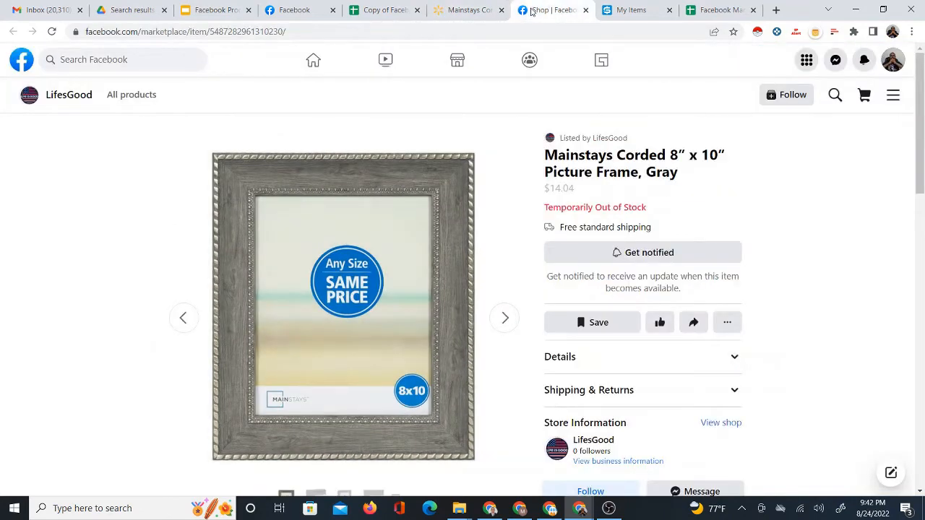
click(467, 10)
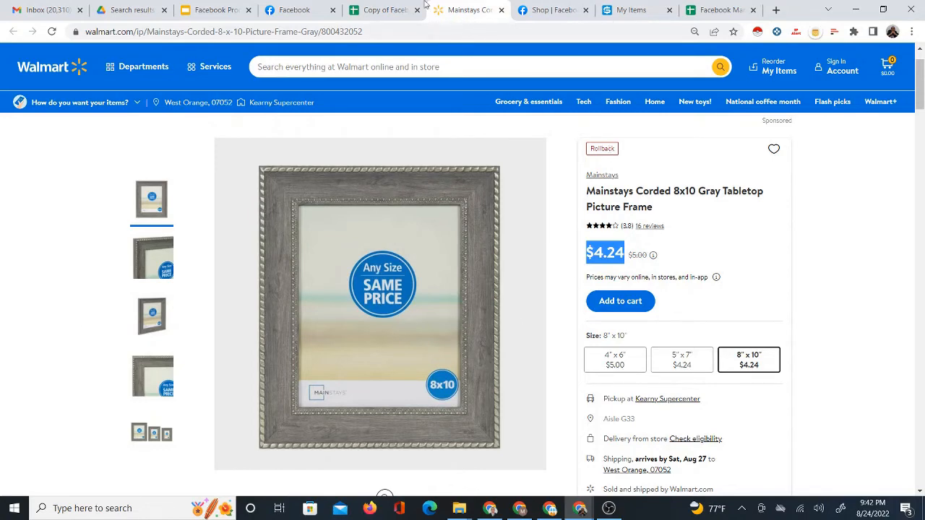
click(381, 13)
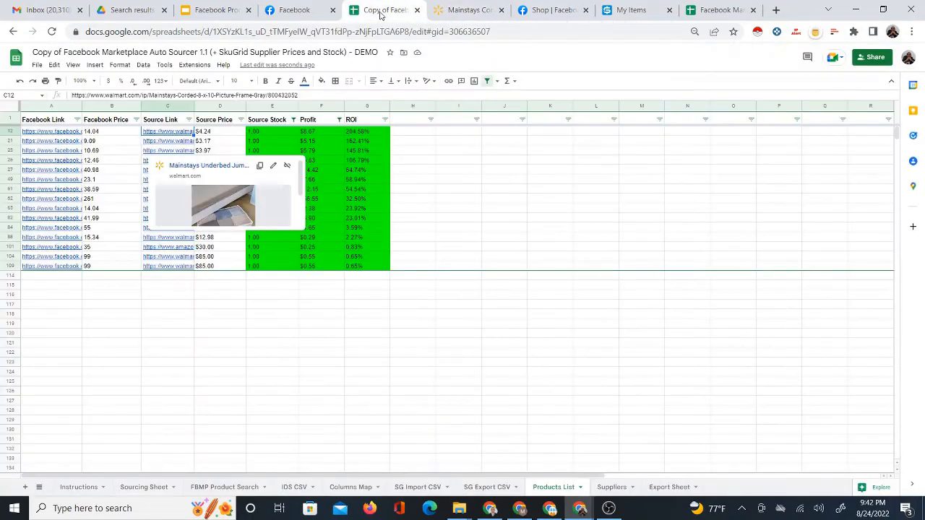
click(462, 10)
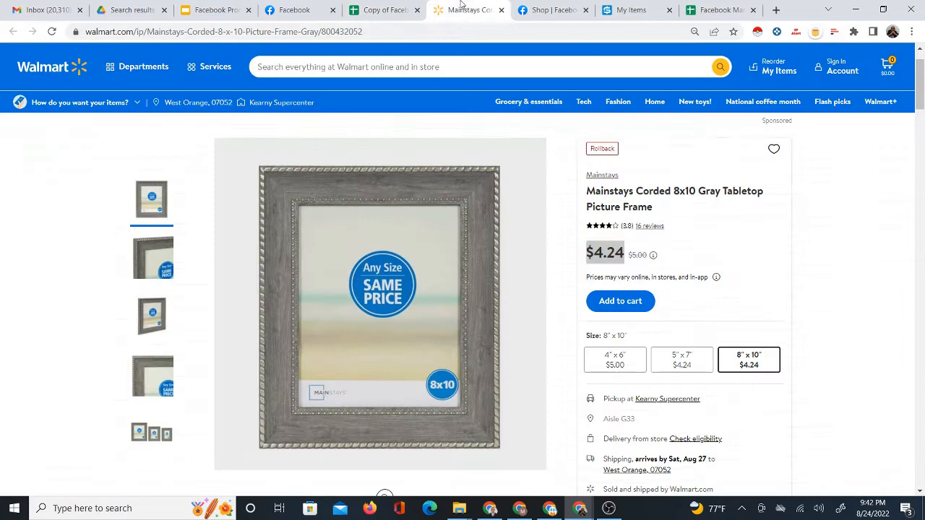
click(530, 13)
click(491, 19)
click(521, 16)
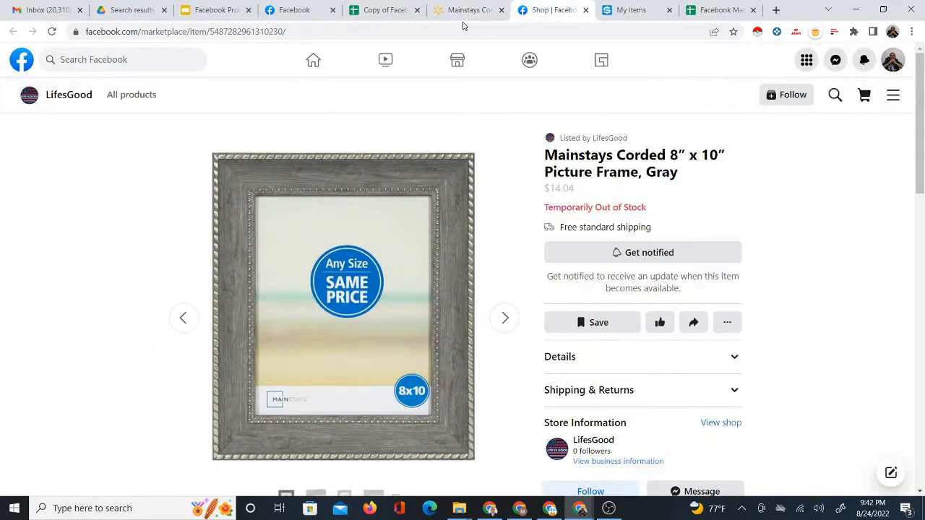
Return to the Products List and open the Facebook listing and Walmart source page of the second product, in row 21.
click(395, 12)
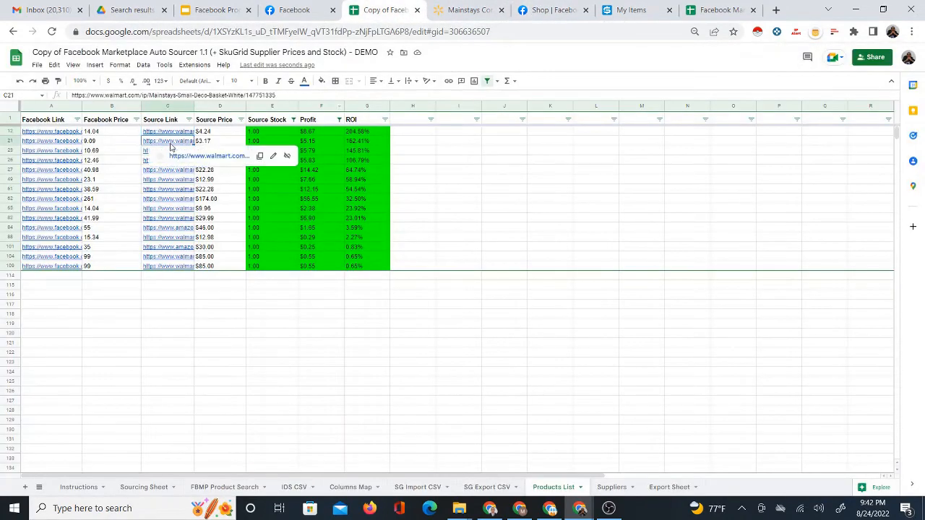
click(75, 142)
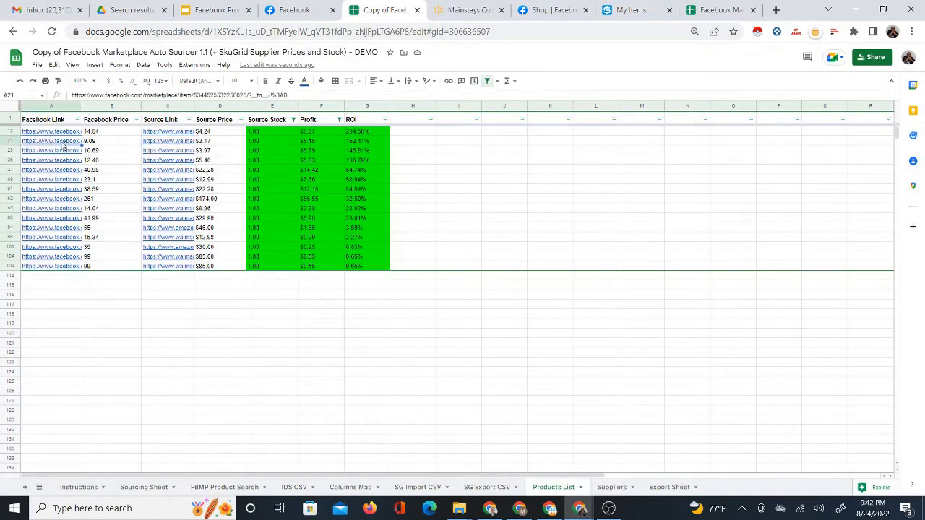
click(77, 157)
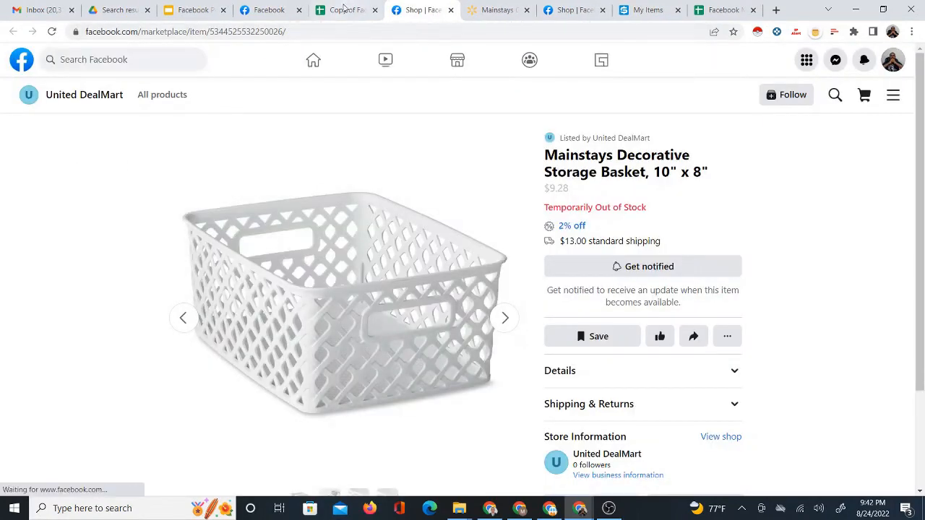
click(341, 10)
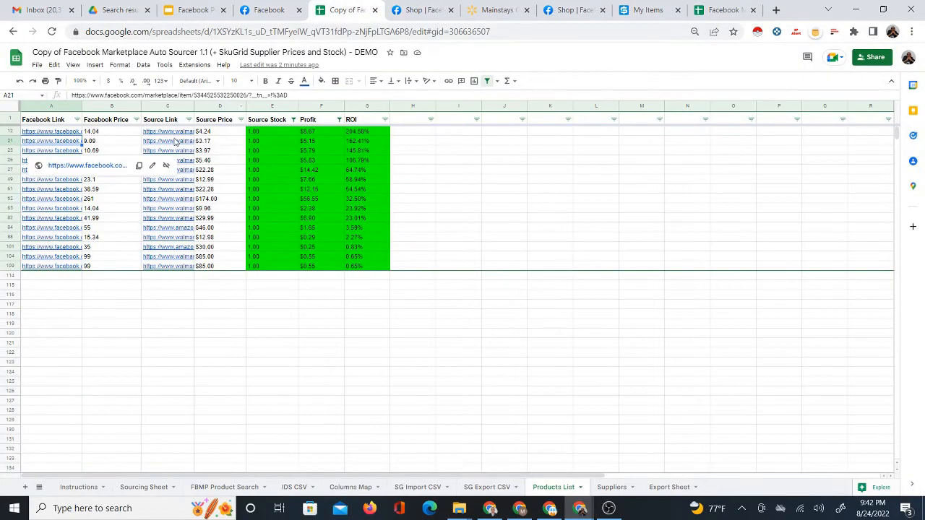
mouse_move(176, 144)
click(194, 157)
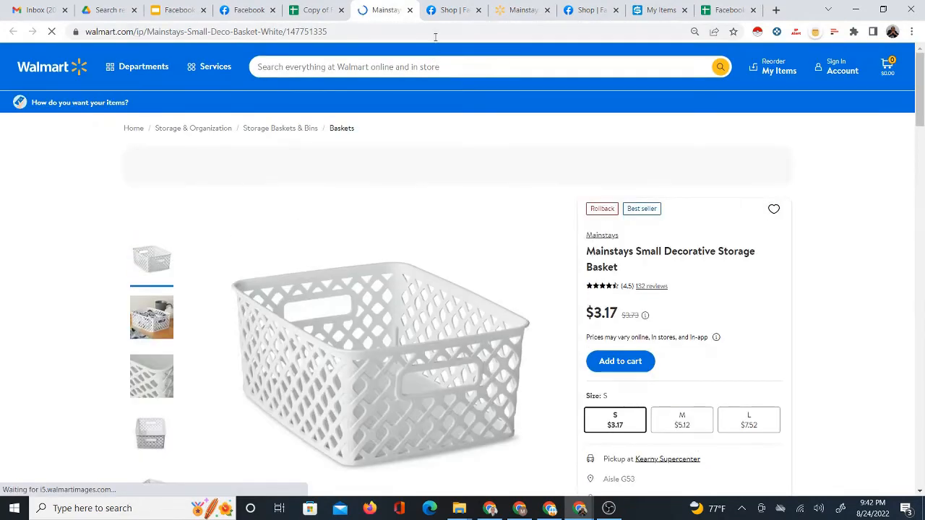
Place the storage basket's Facebook listing just before its Walmart page in the browser and compare the two products.
scroll(567, 284, down, 1)
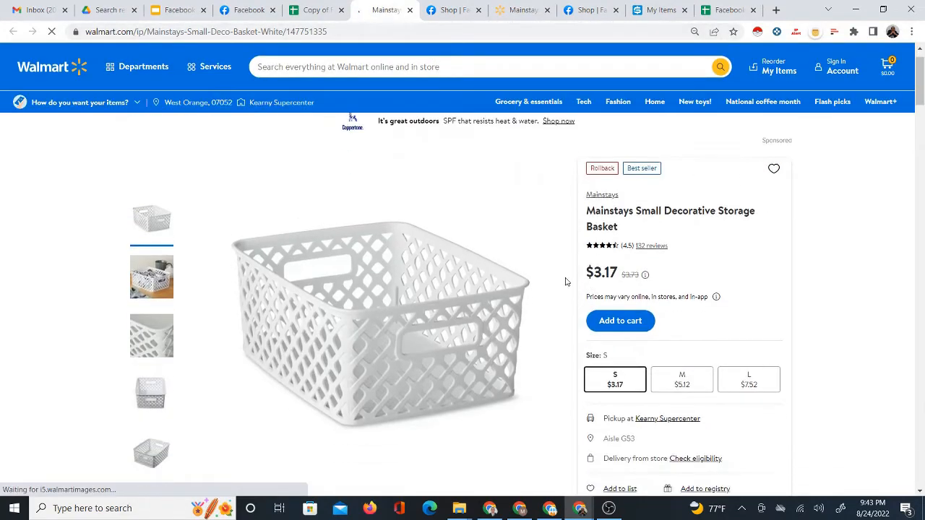
click(443, 12)
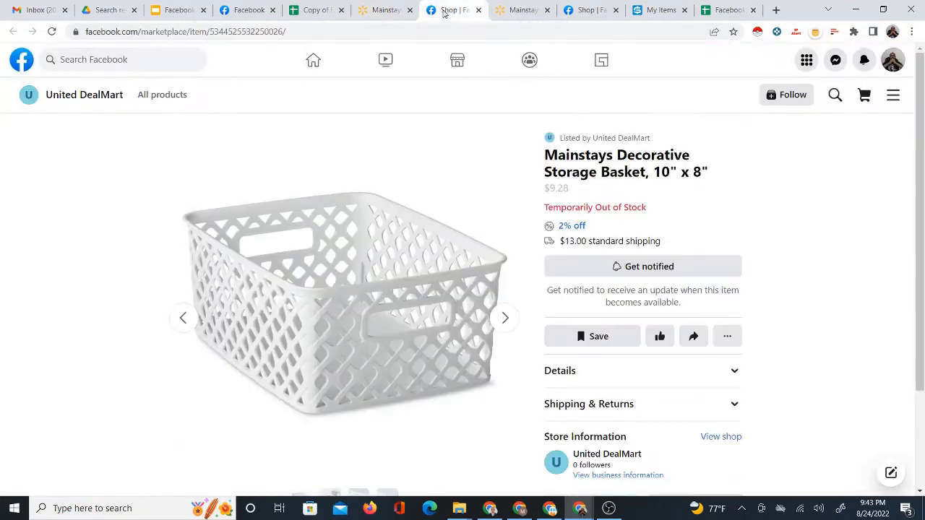
drag(444, 12, 384, 12)
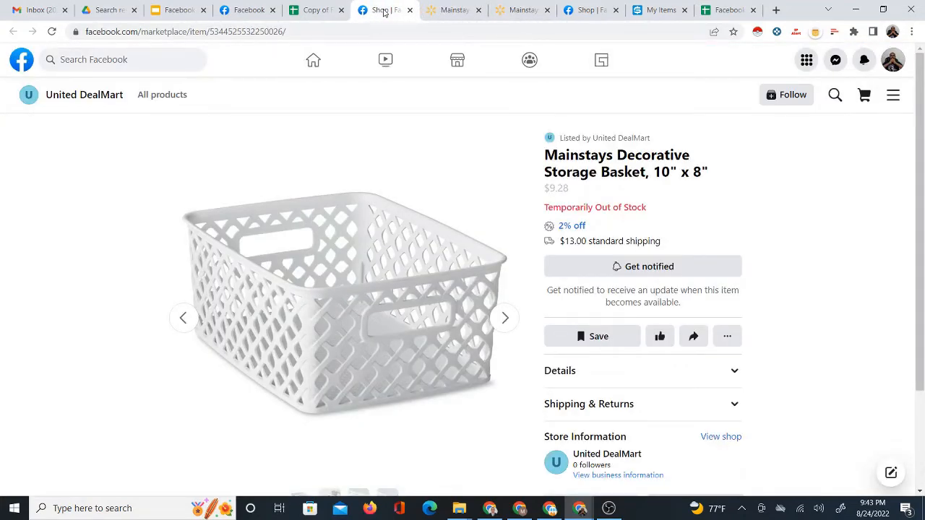
click(443, 12)
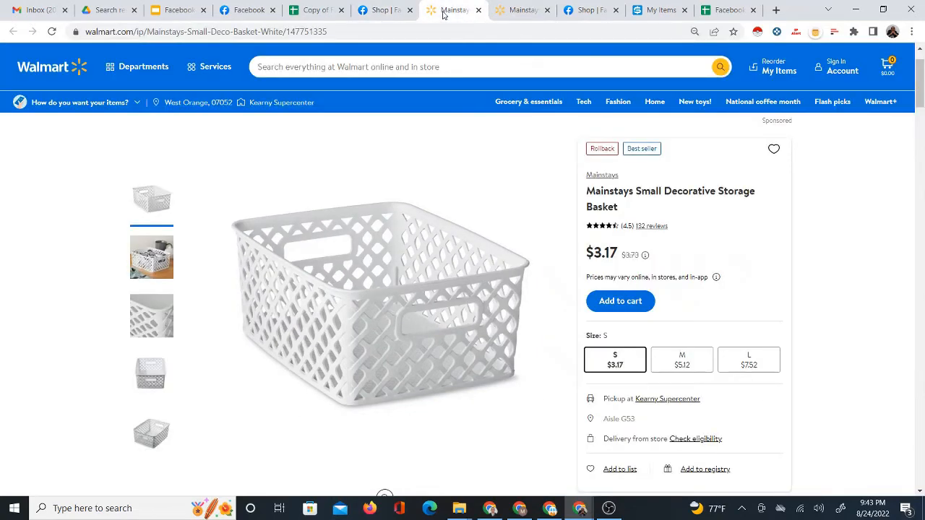
click(379, 10)
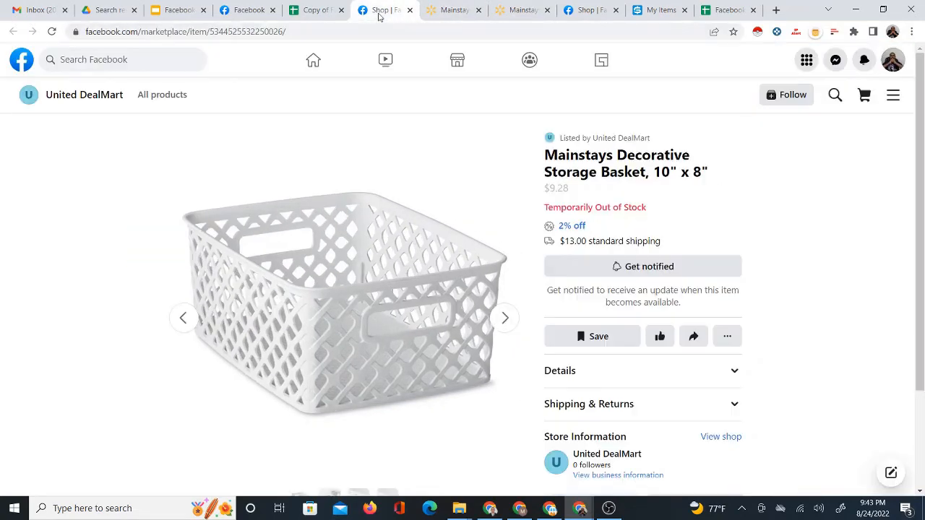
Compare the storage basket's Facebook and Walmart prices, and check Walmart's pickup and store delivery options.
double_click(554, 187)
click(554, 188)
click(432, 8)
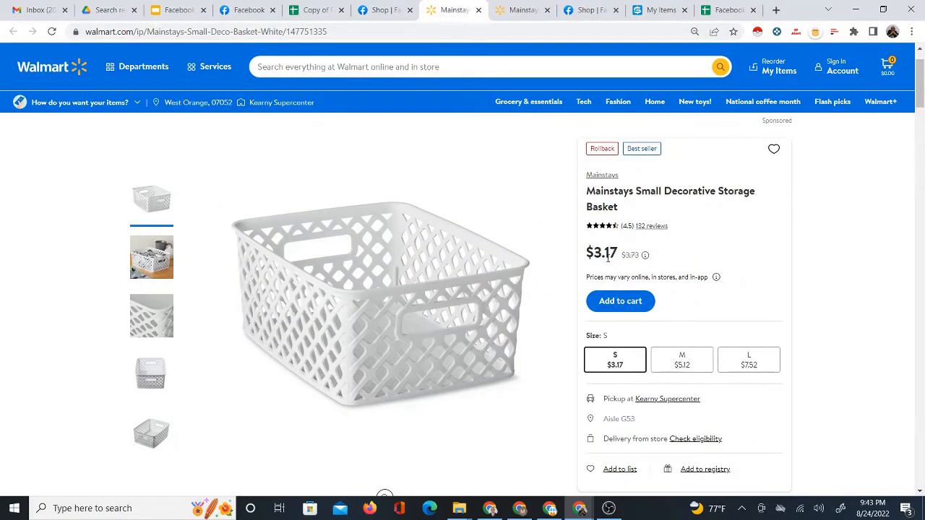
scroll(661, 340, down, 1)
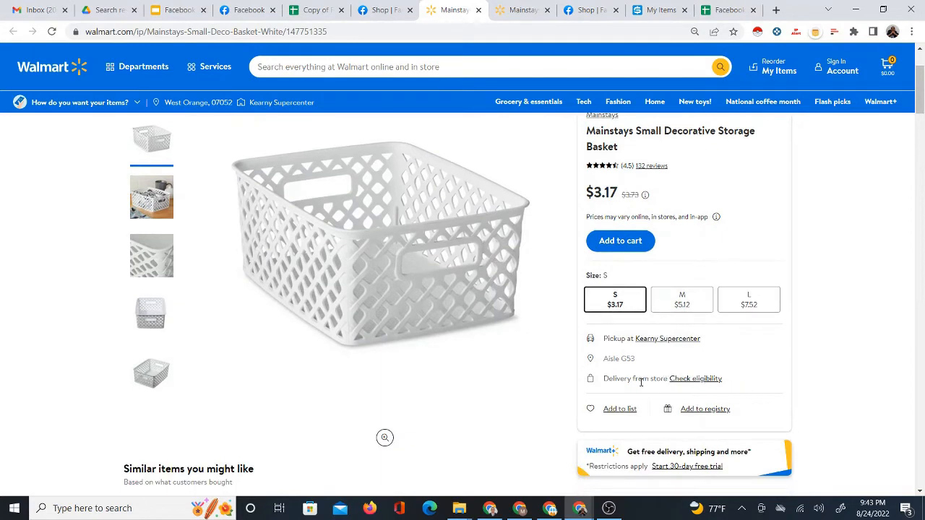
drag(640, 382, 574, 336)
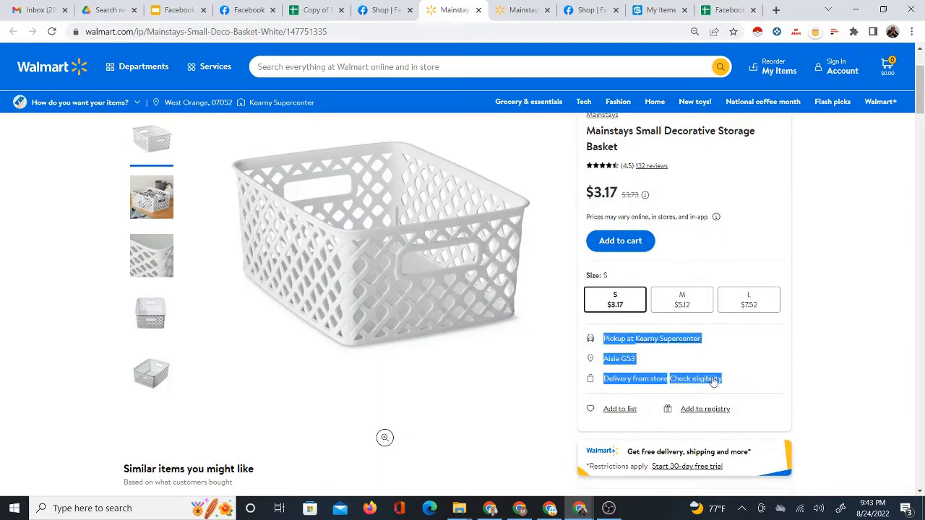
Close the storage basket's Walmart source page and its Facebook listing.
scroll(713, 382, up, 2)
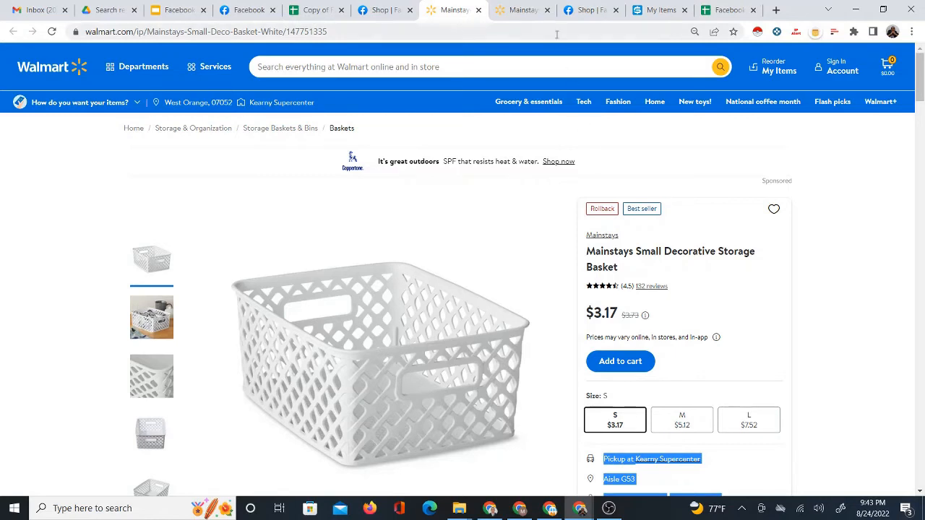
click(478, 10)
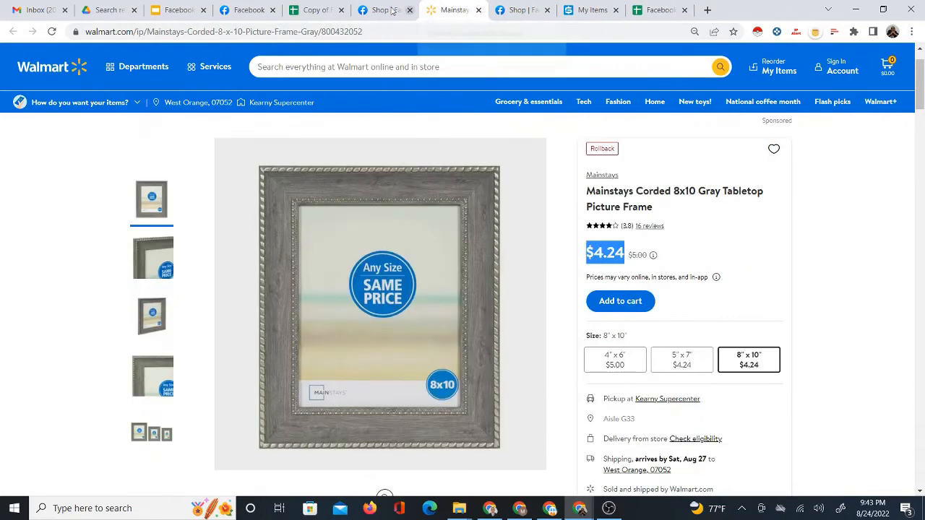
click(478, 10)
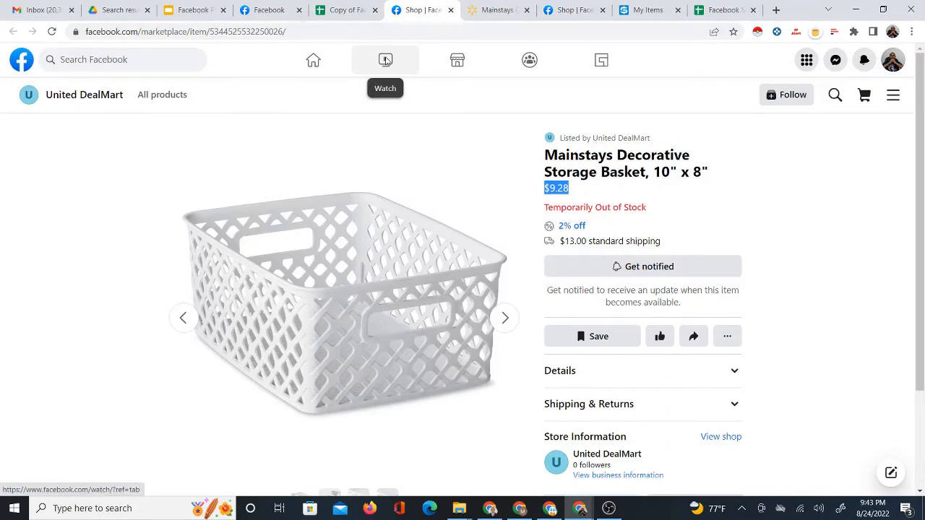
click(502, 11)
click(423, 11)
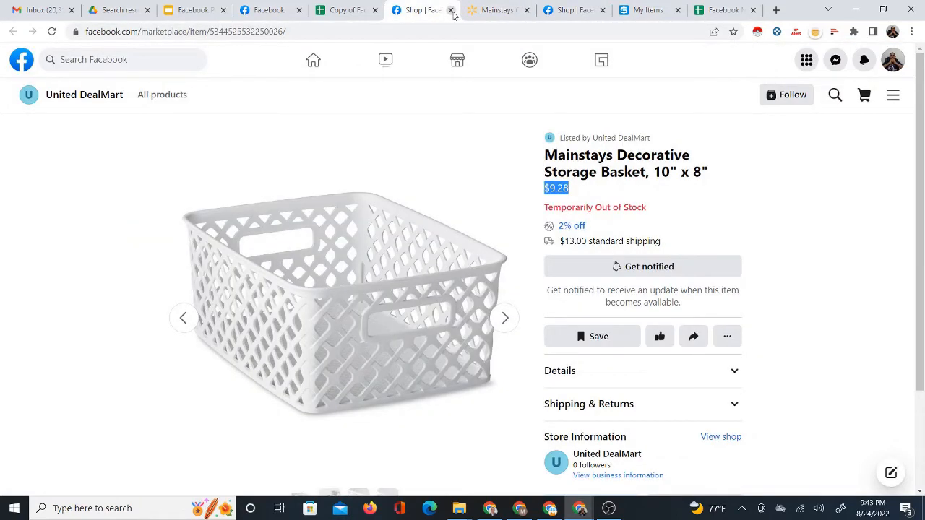
click(451, 10)
Return to the Products List and open the Facebook listing and Walmart source page of the product in row 61.
click(345, 10)
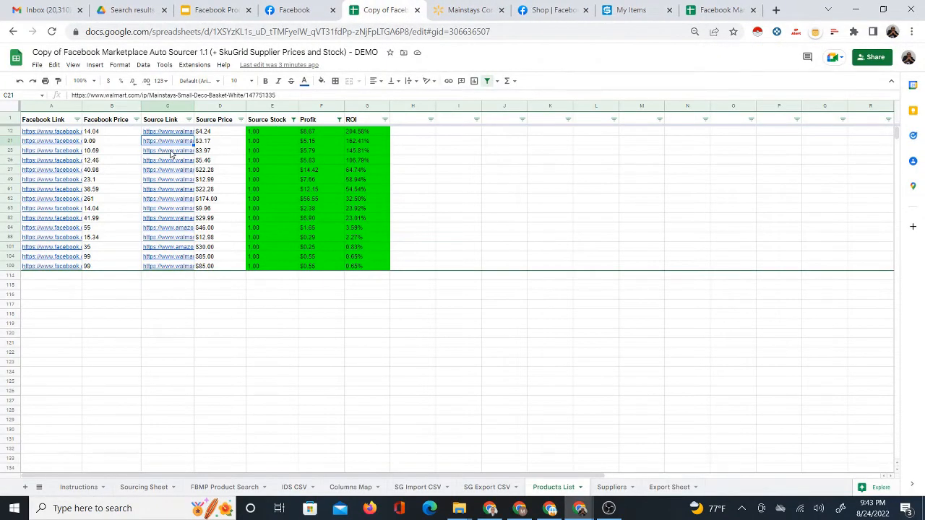
click(171, 151)
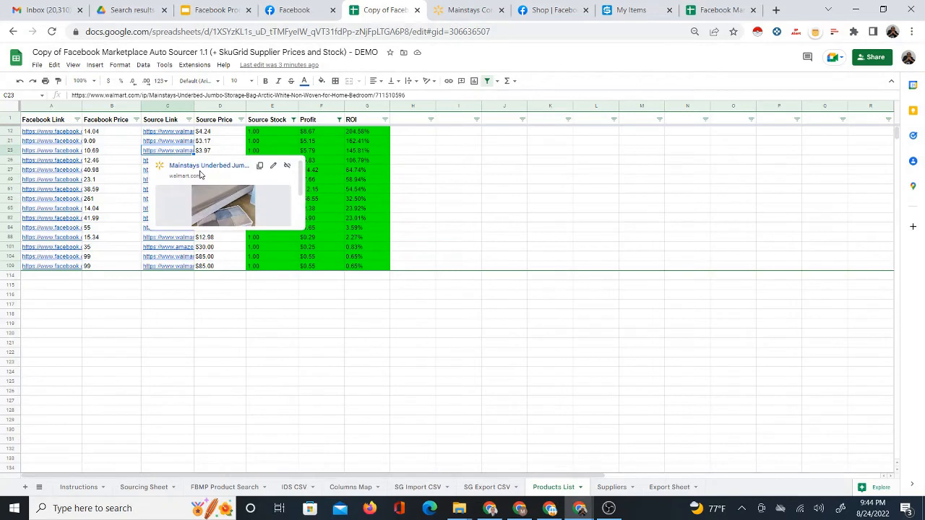
click(75, 151)
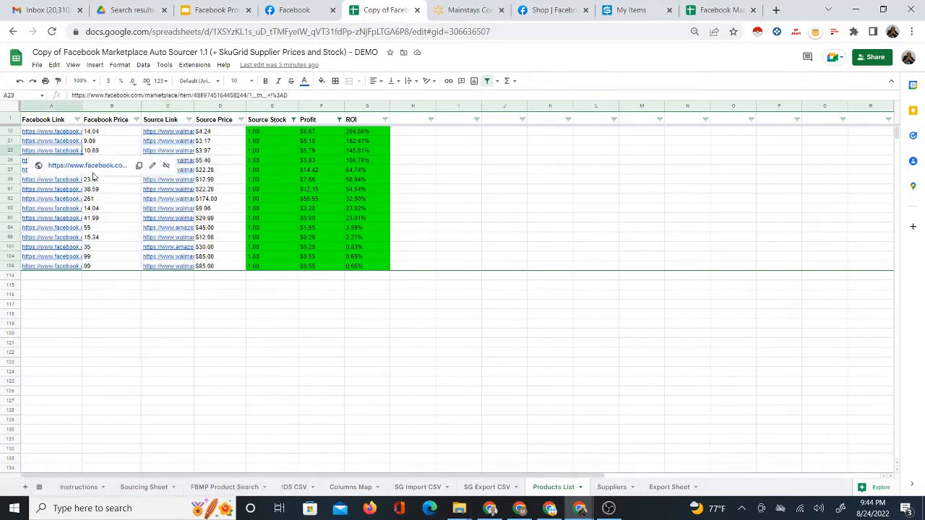
click(82, 219)
click(75, 190)
click(84, 210)
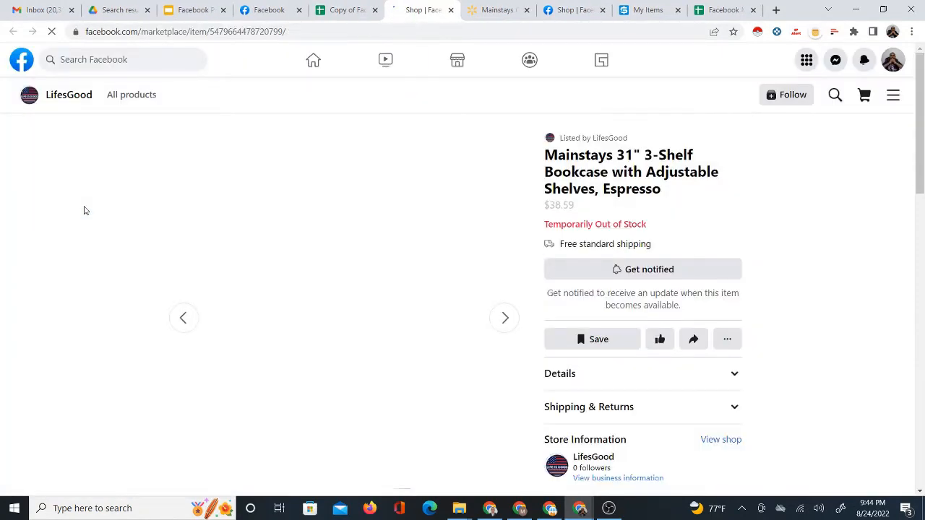
click(341, 14)
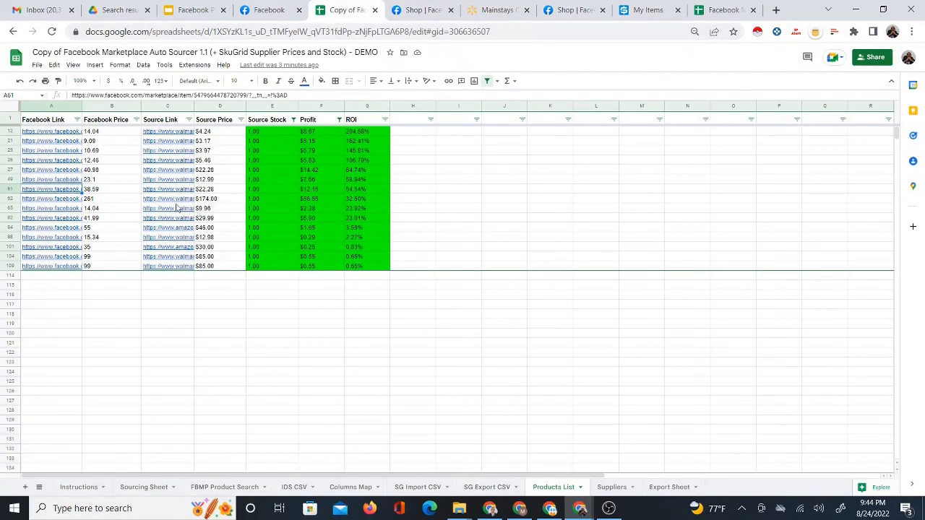
click(174, 202)
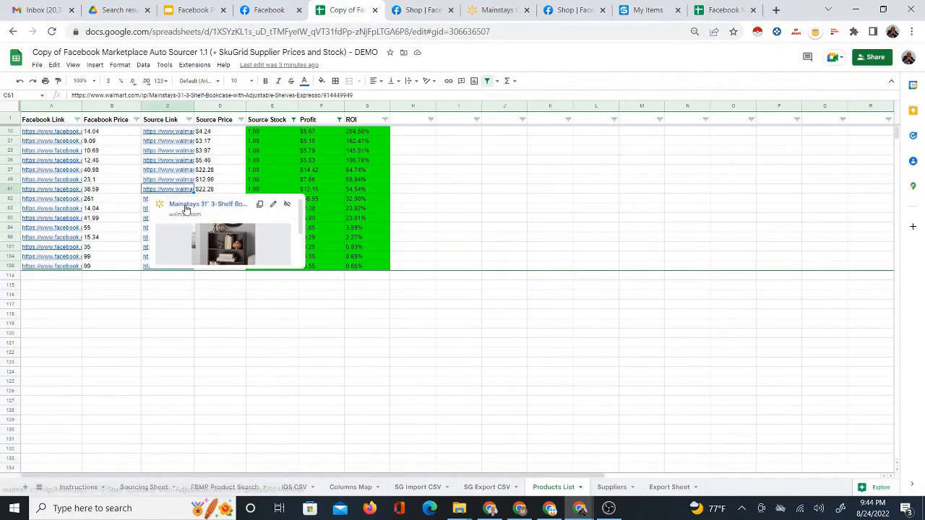
click(184, 206)
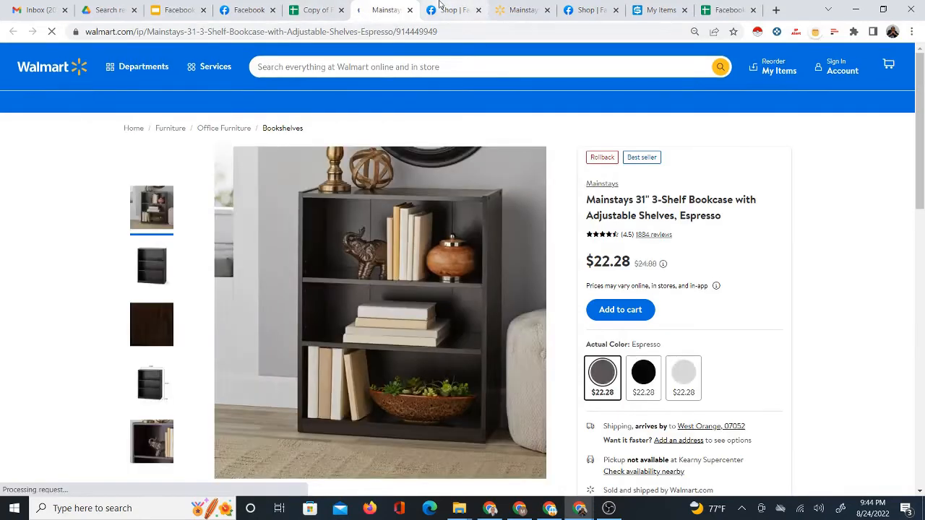
Place the 3-shelf bookcase's Facebook listing just before its Walmart page in the browser.
click(440, 5)
click(389, 10)
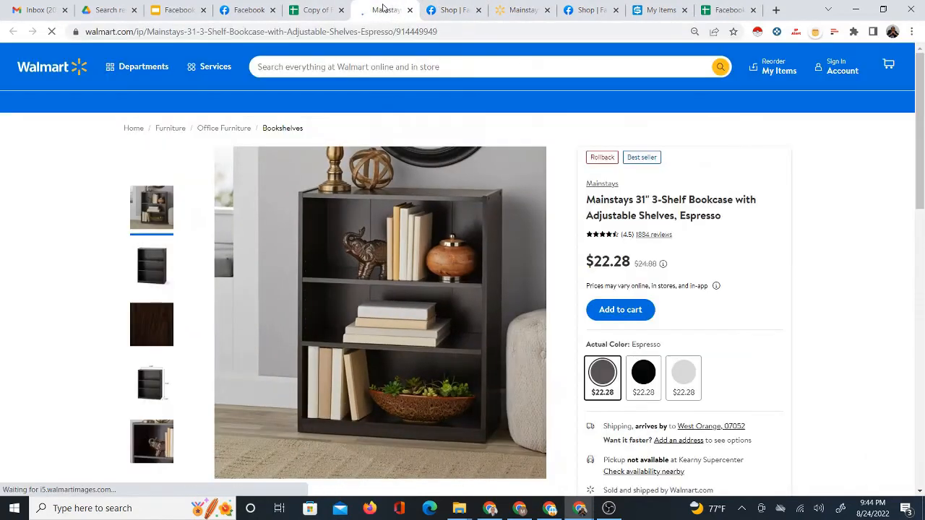
drag(384, 7, 437, 11)
click(387, 10)
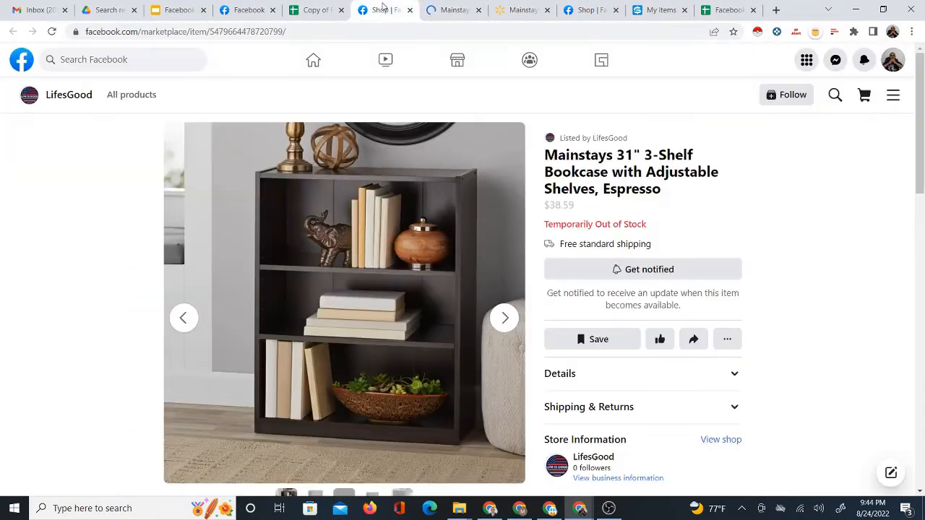
Compare the bookcase's title, images and price on Facebook and Walmart, and check them against its row in the Products List.
click(442, 10)
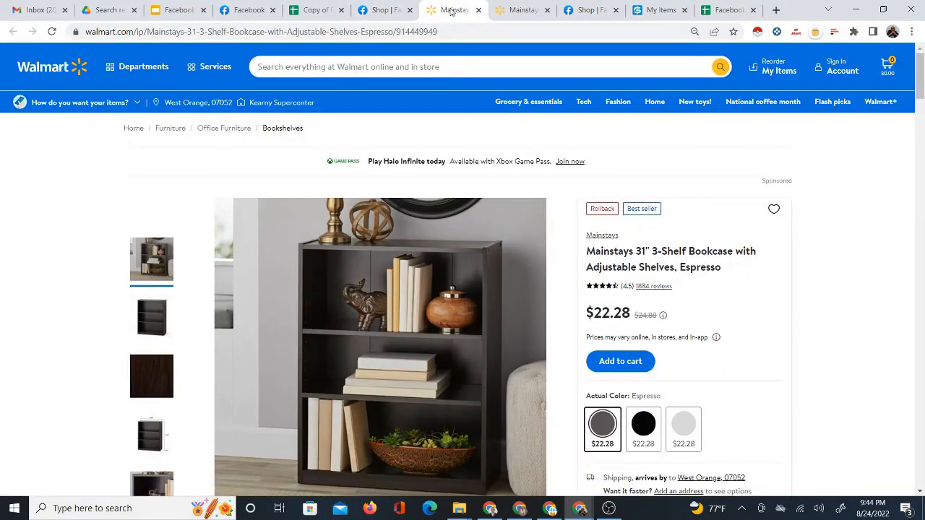
click(372, 7)
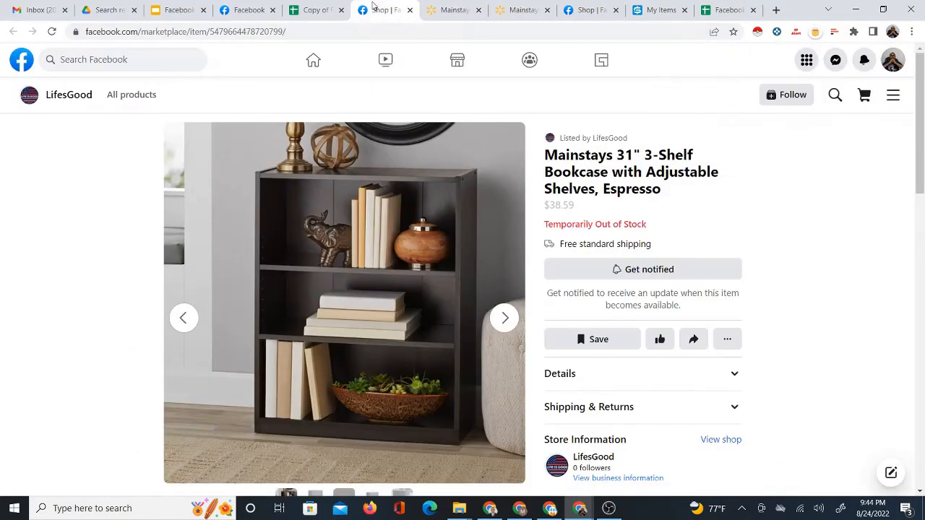
click(430, 11)
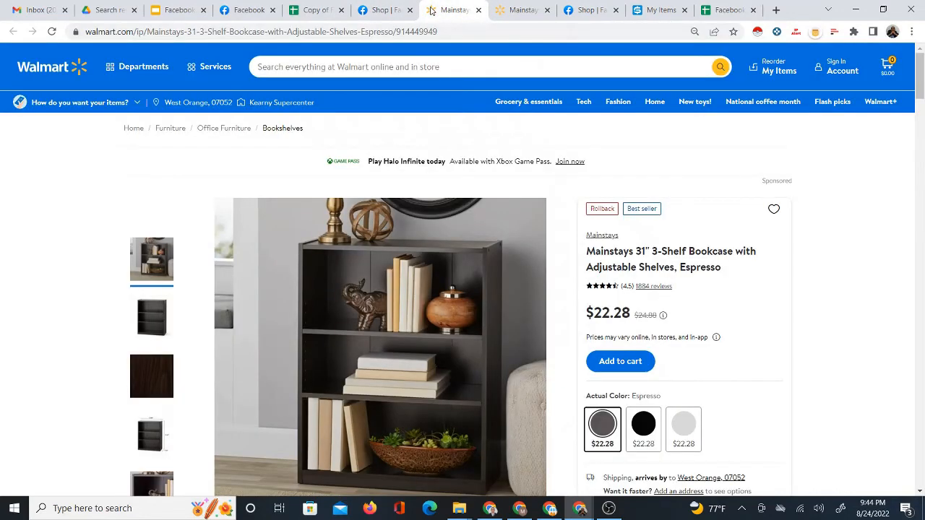
click(396, 11)
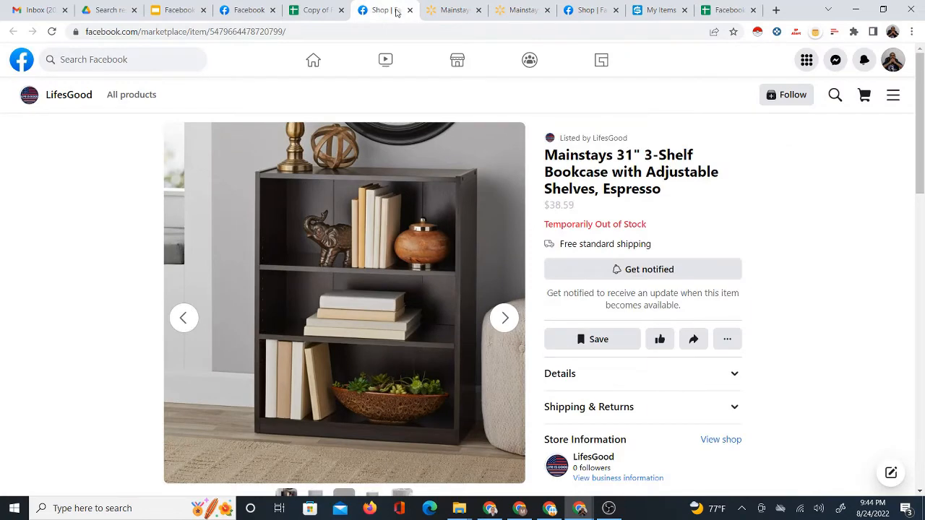
click(448, 10)
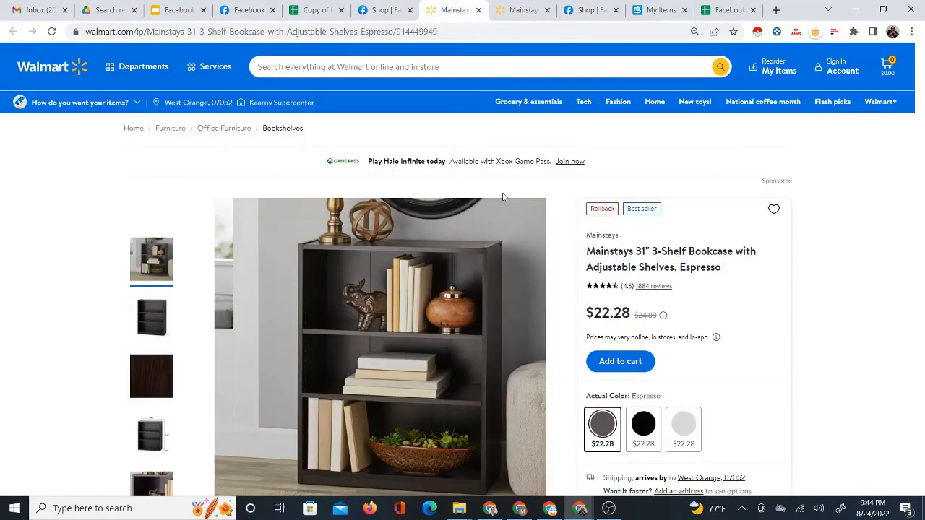
click(384, 11)
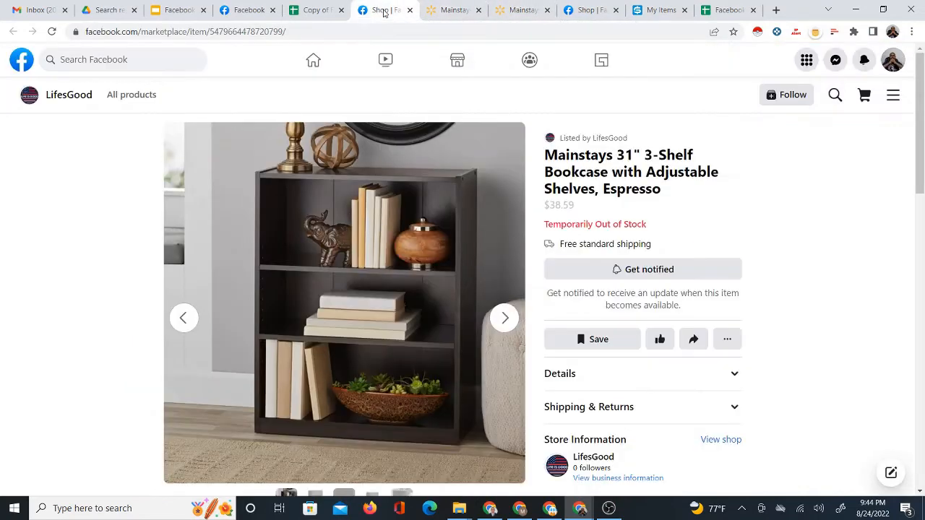
click(455, 11)
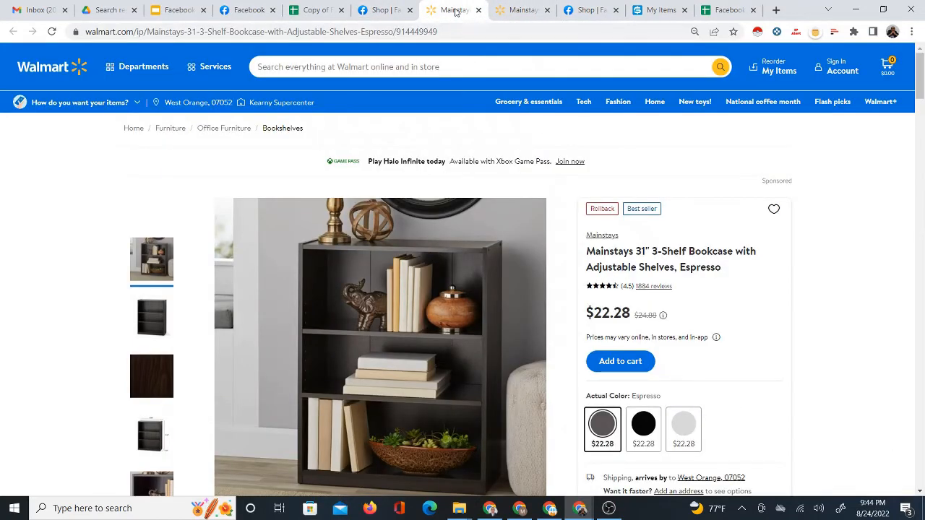
click(390, 11)
click(301, 11)
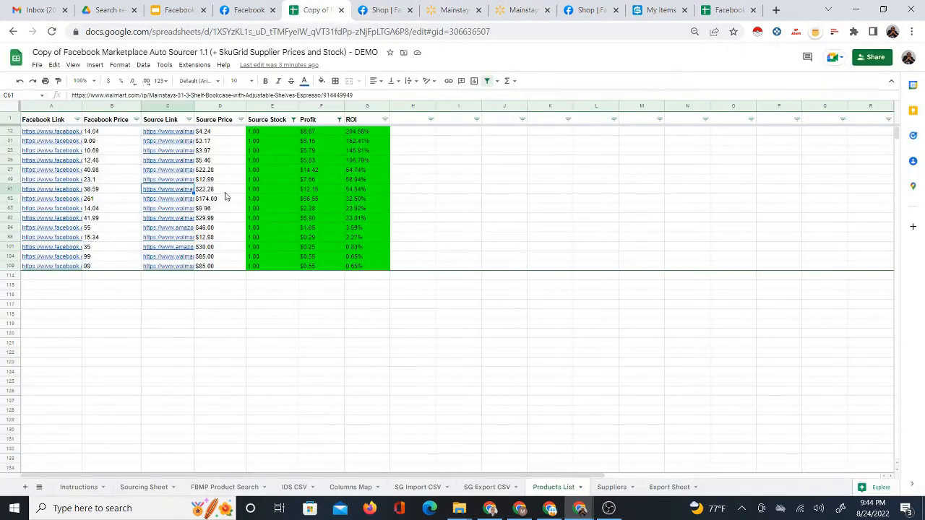
click(368, 11)
click(452, 10)
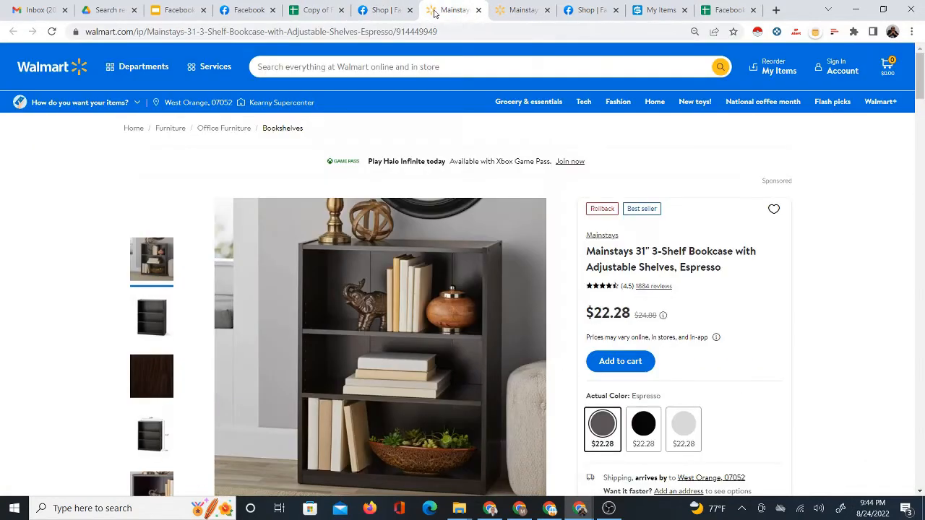
Review the Sourcing Sheet's source, price, shipping and stock columns, and look at the Facebook Marketplace search results for mainstays.
click(324, 7)
drag(621, 478, 480, 472)
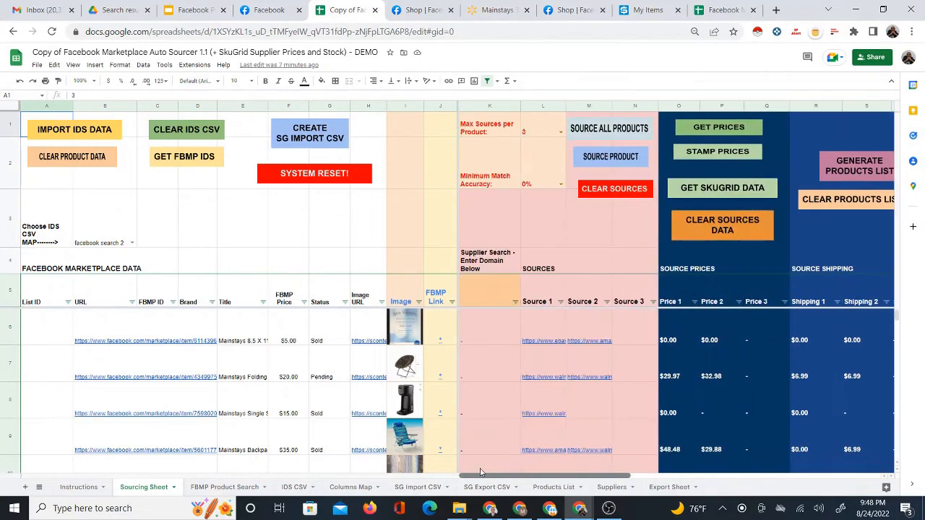
click(265, 12)
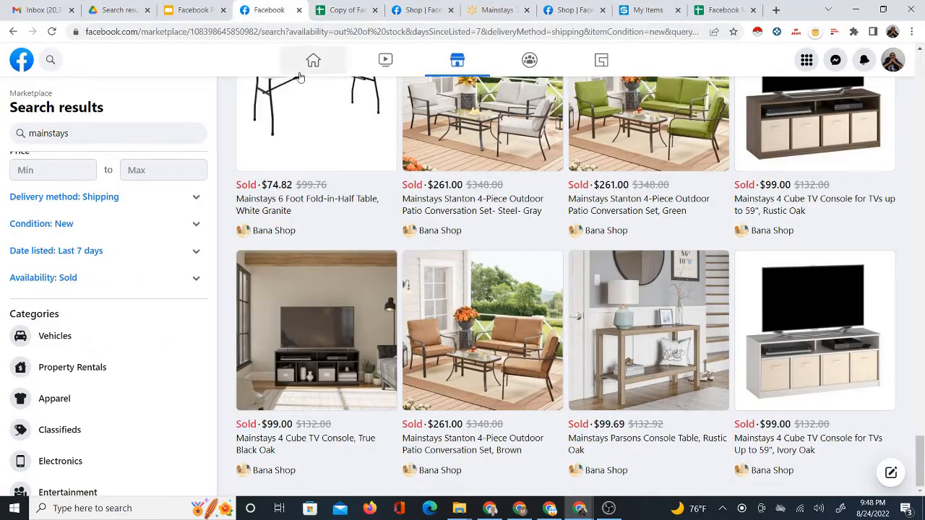
click(345, 10)
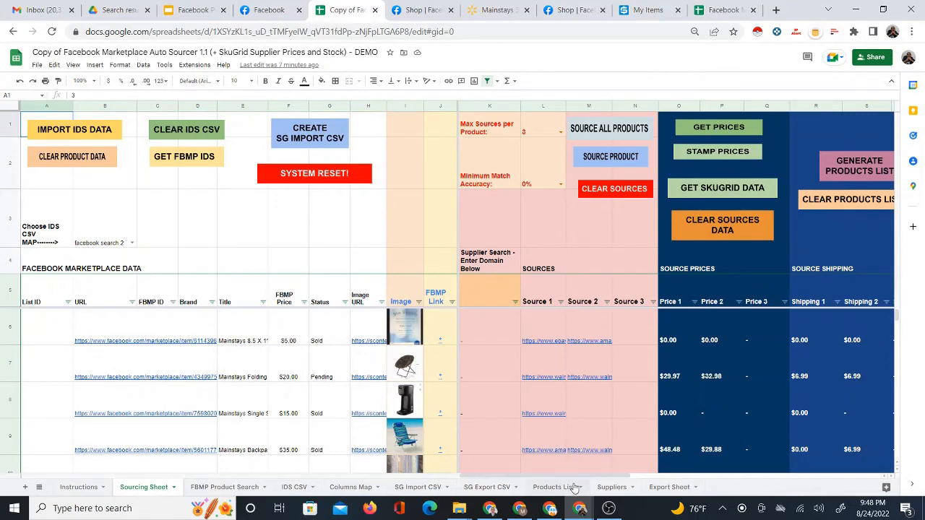
drag(579, 478, 702, 468)
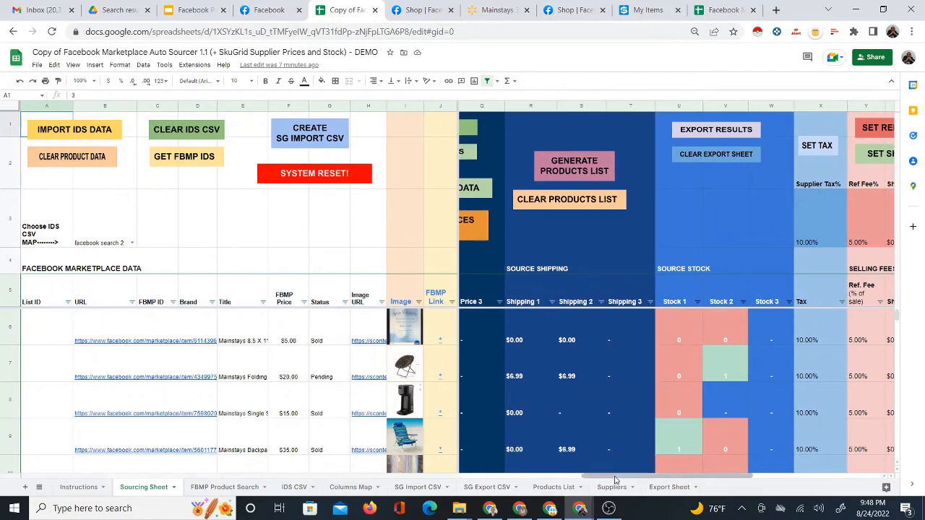
drag(612, 477, 504, 478)
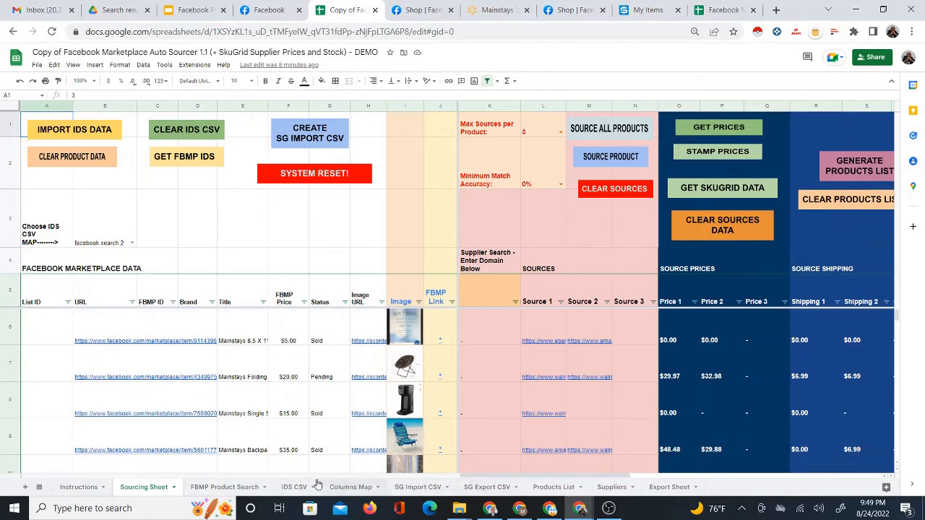
Look through the IDS CSV, SG Import CSV and FBMP Product Search sheets, and return to the Sourcing Sheet.
click(296, 487)
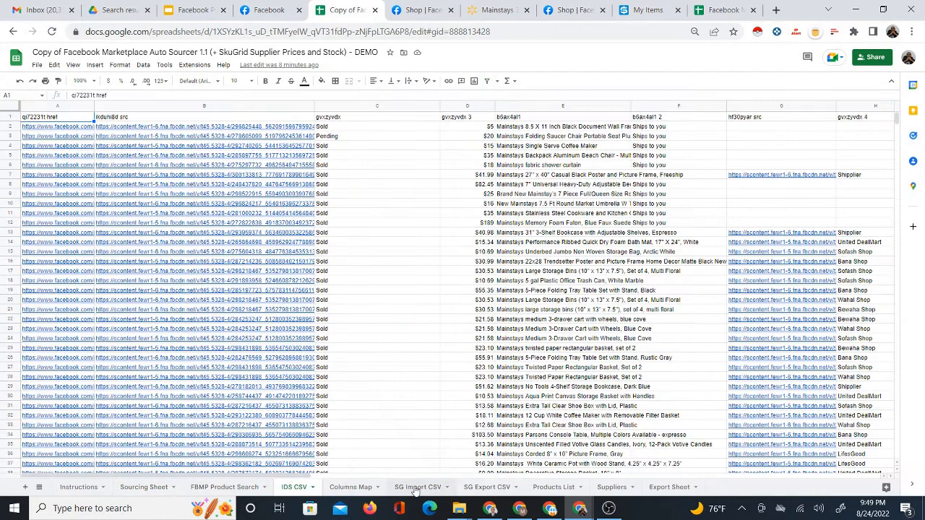
click(416, 487)
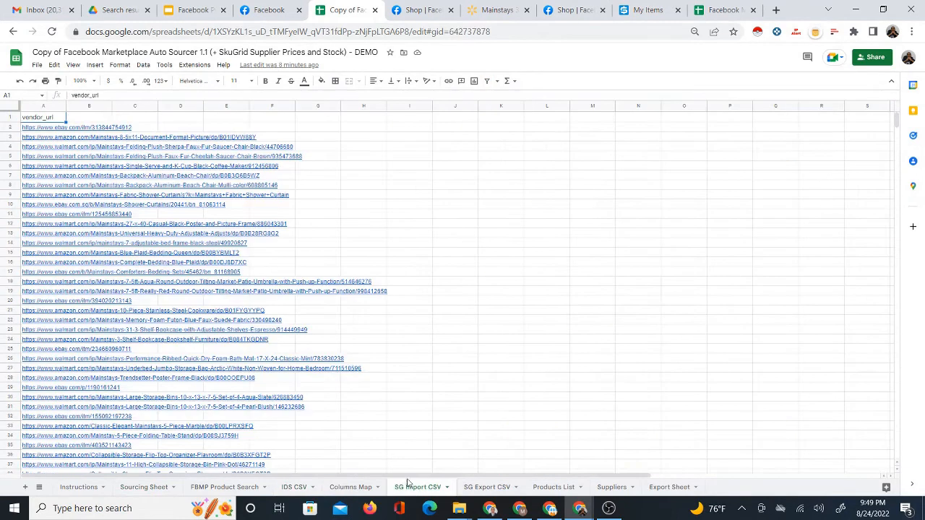
click(233, 489)
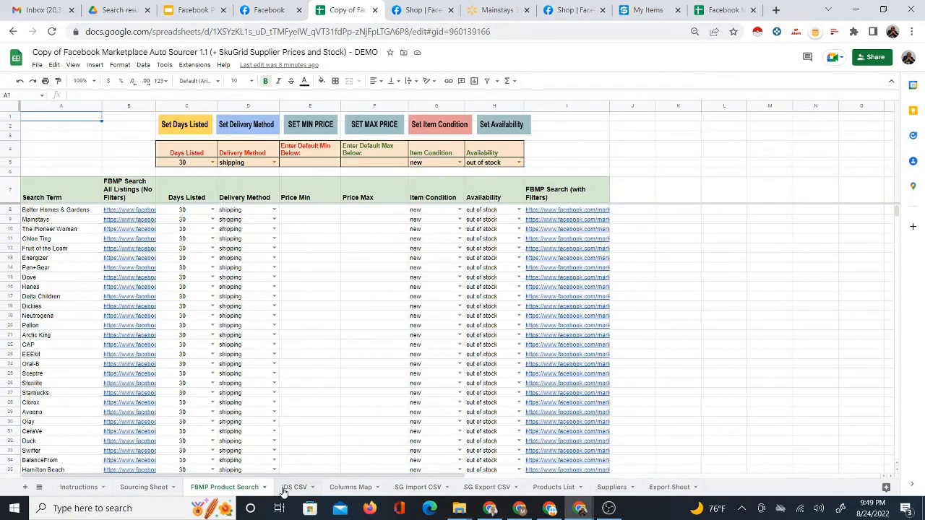
click(149, 489)
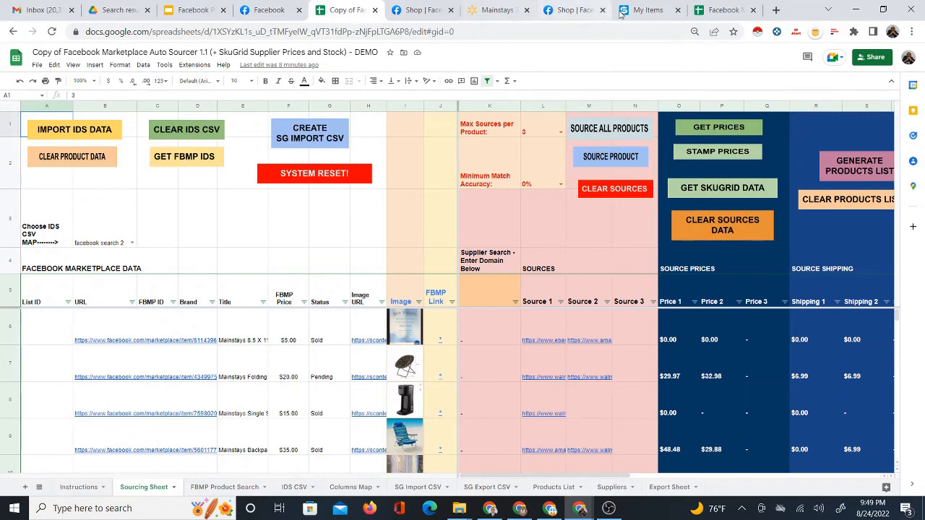
Switch to SkuGrid, place its page right after the spreadsheet in the browser, and check the item allowance of the current subscription.
click(651, 11)
drag(650, 10, 404, 10)
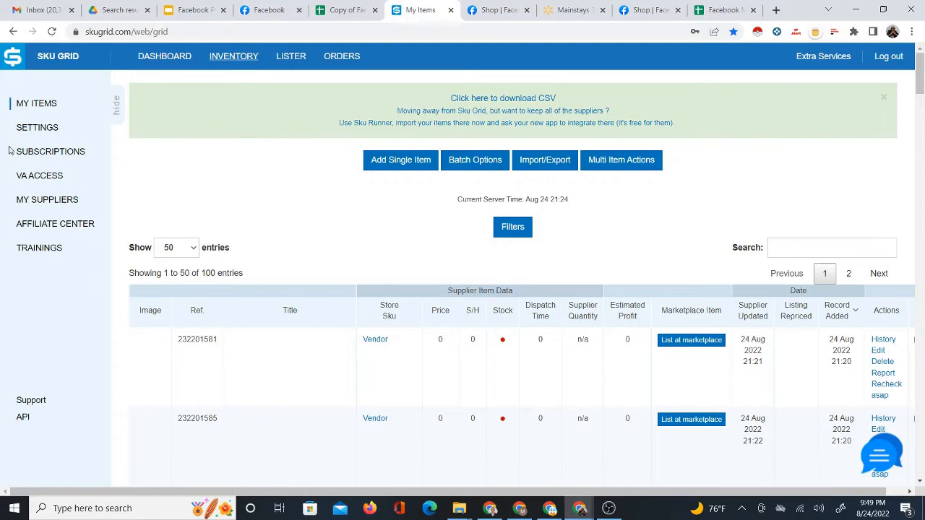
click(36, 150)
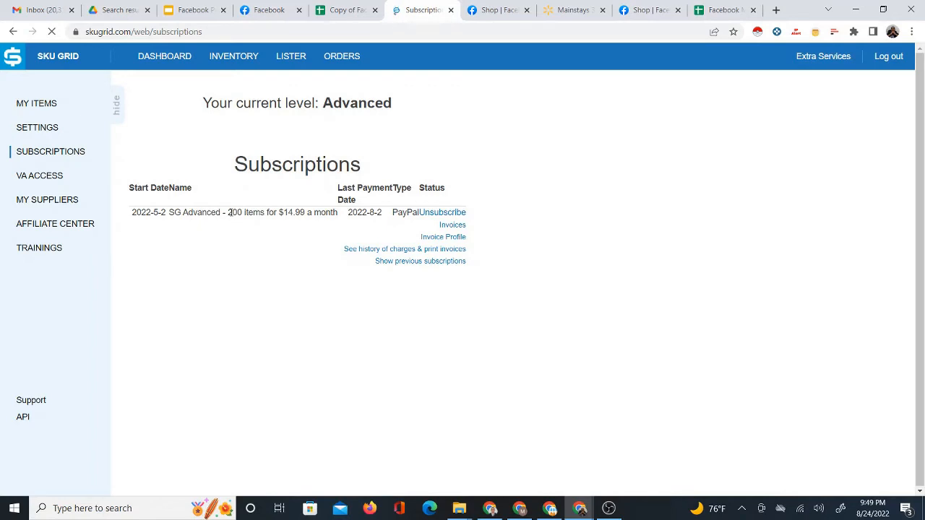
drag(227, 212, 255, 214)
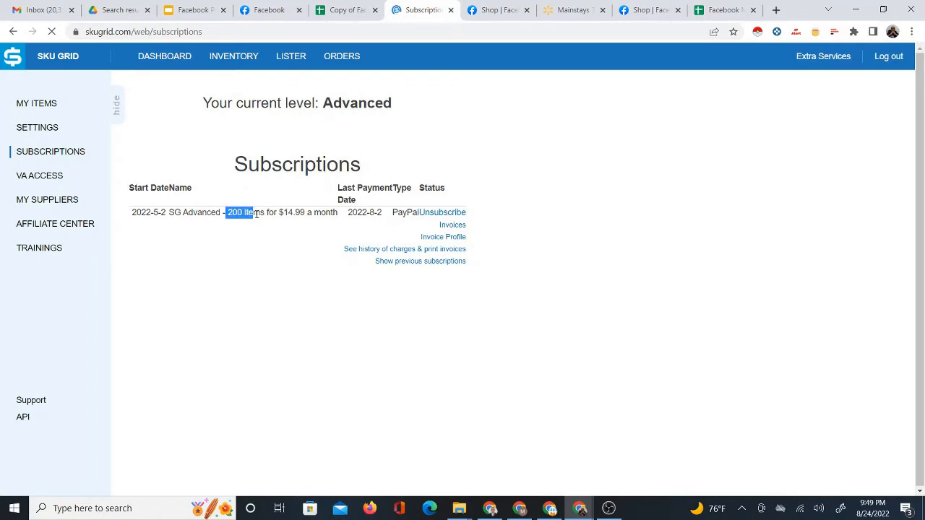